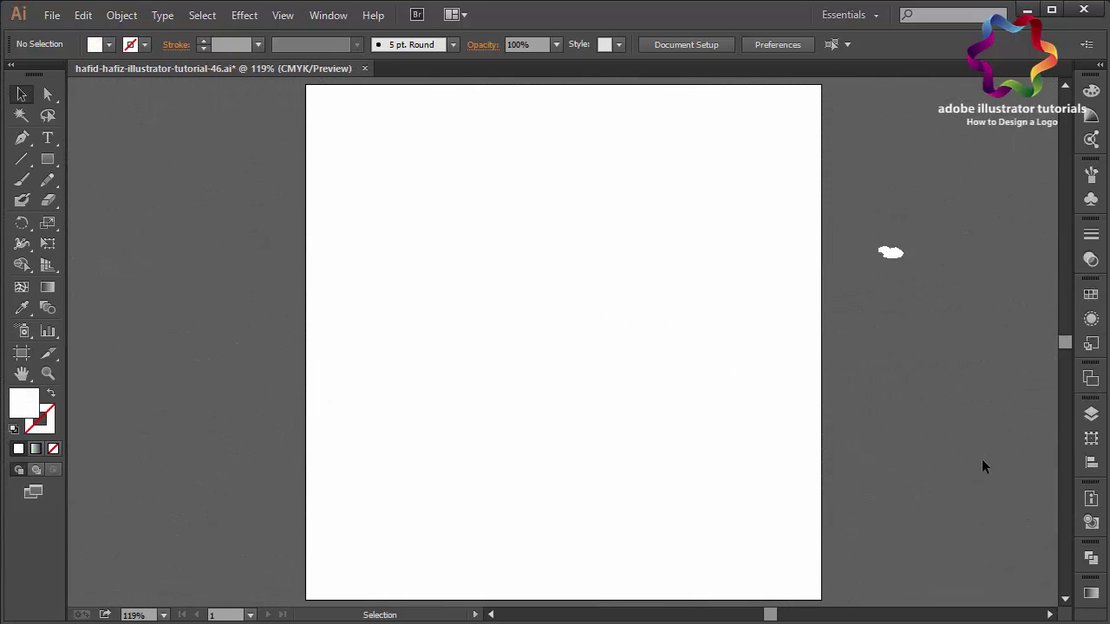
- At 300% zoom, pen the bubble's lower-left edge and pointed bottom tail
left_click(22, 138)
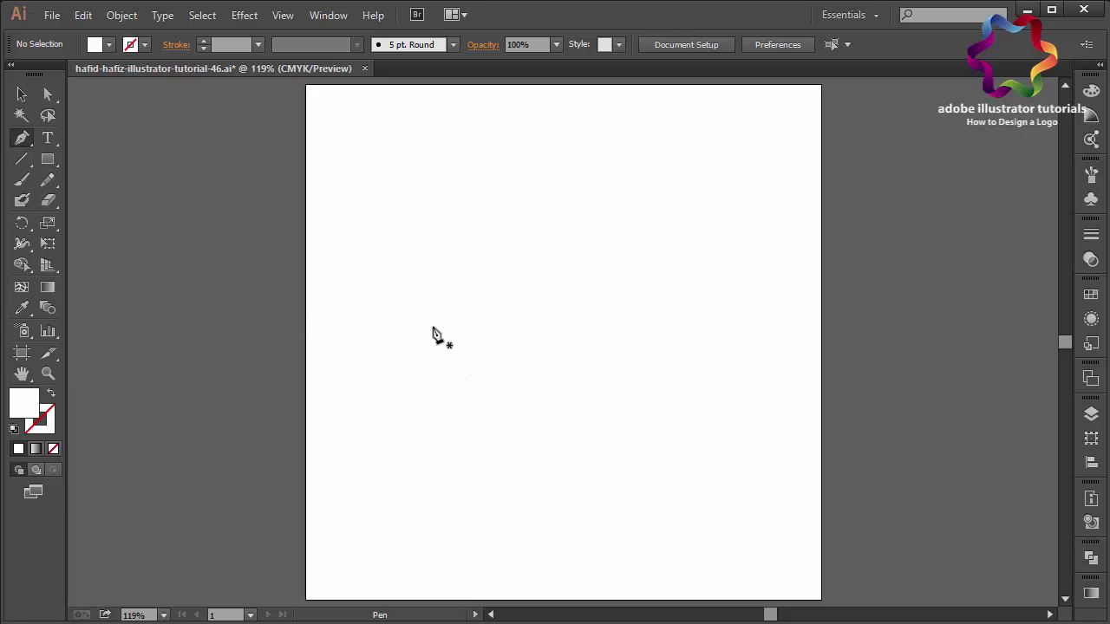
key("ctrl+plus")
key("ctrl+plus")
key("ctrl+plus")
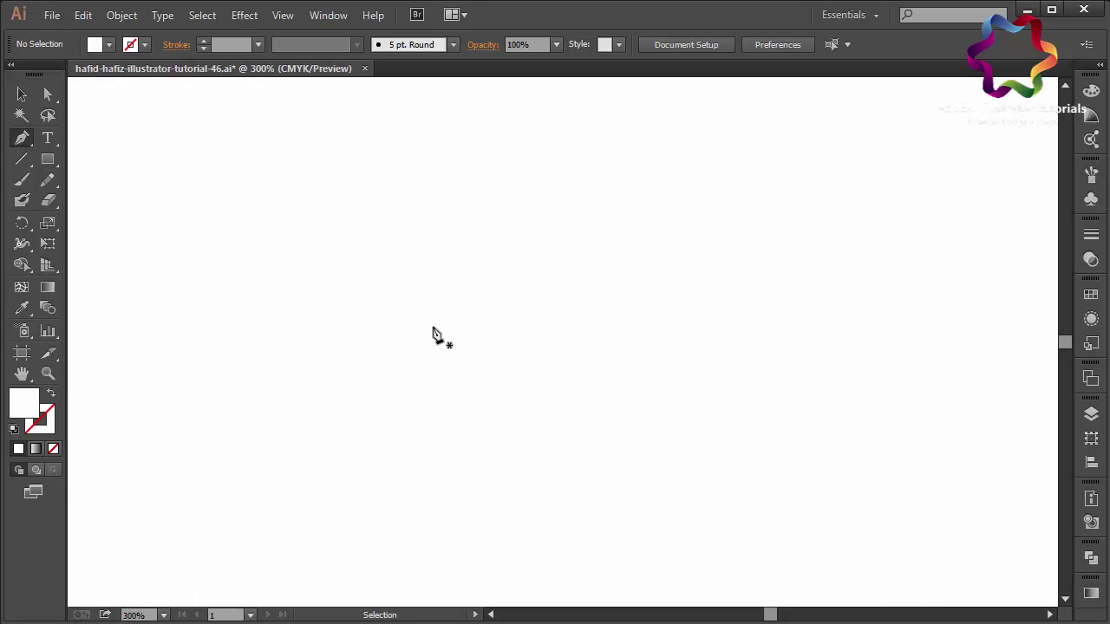
left_click(362, 311)
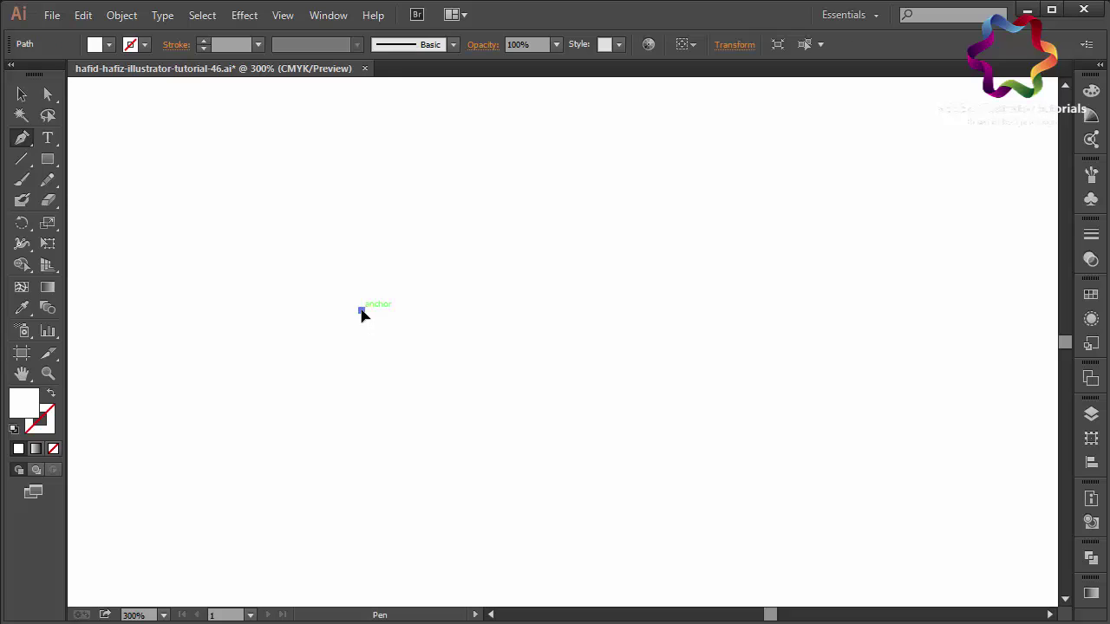
left_click(347, 334)
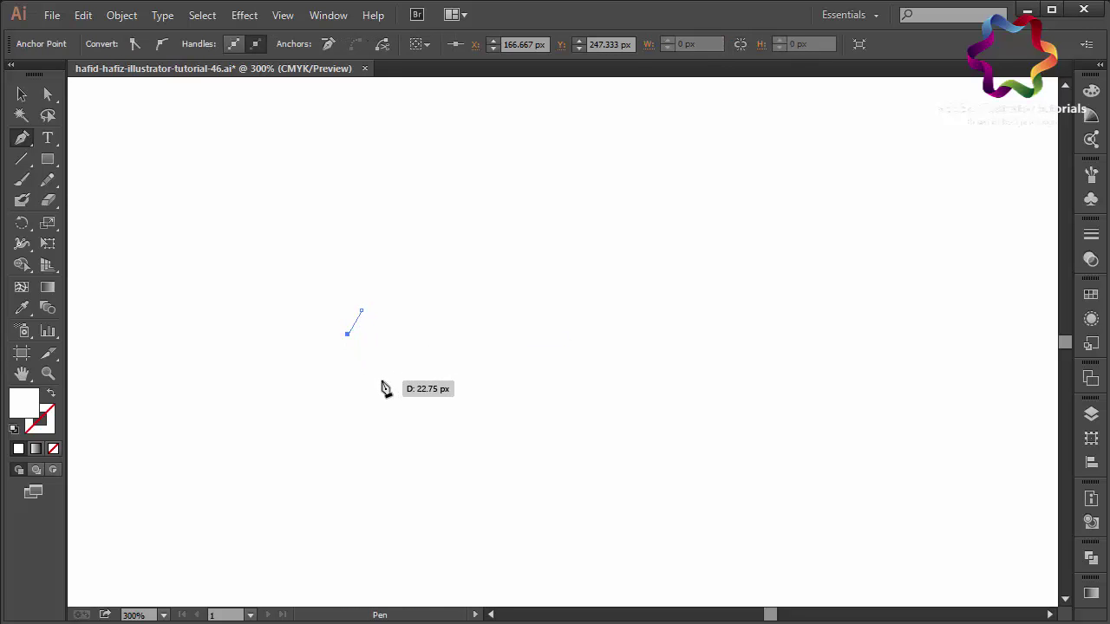
left_click(381, 379)
left_click(416, 380)
left_click(457, 397)
left_click(442, 430)
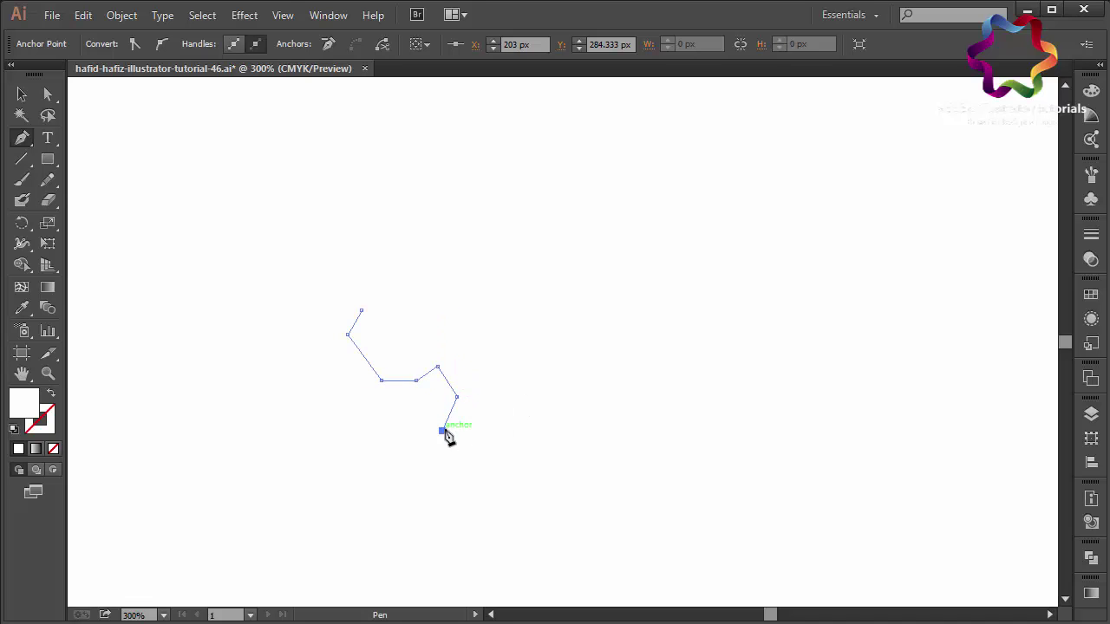
left_click(489, 399)
left_click(495, 367)
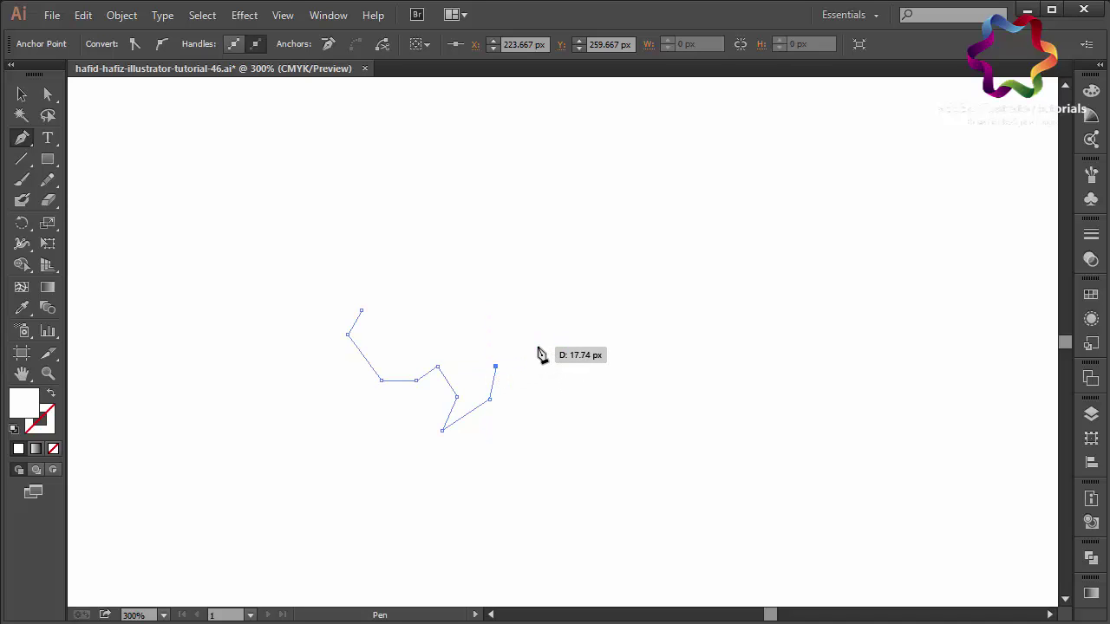
- Continue the jagged outline along the bottom right and up the right side
left_click(536, 346)
left_click(580, 365)
left_click(607, 340)
left_click(653, 330)
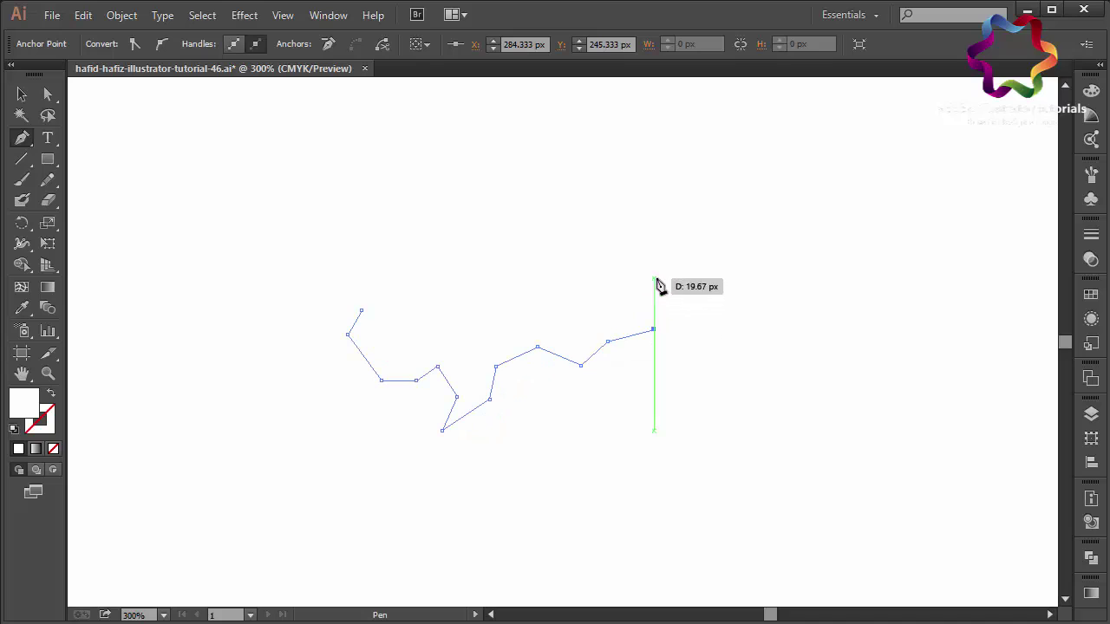
left_click(668, 288)
left_click(641, 248)
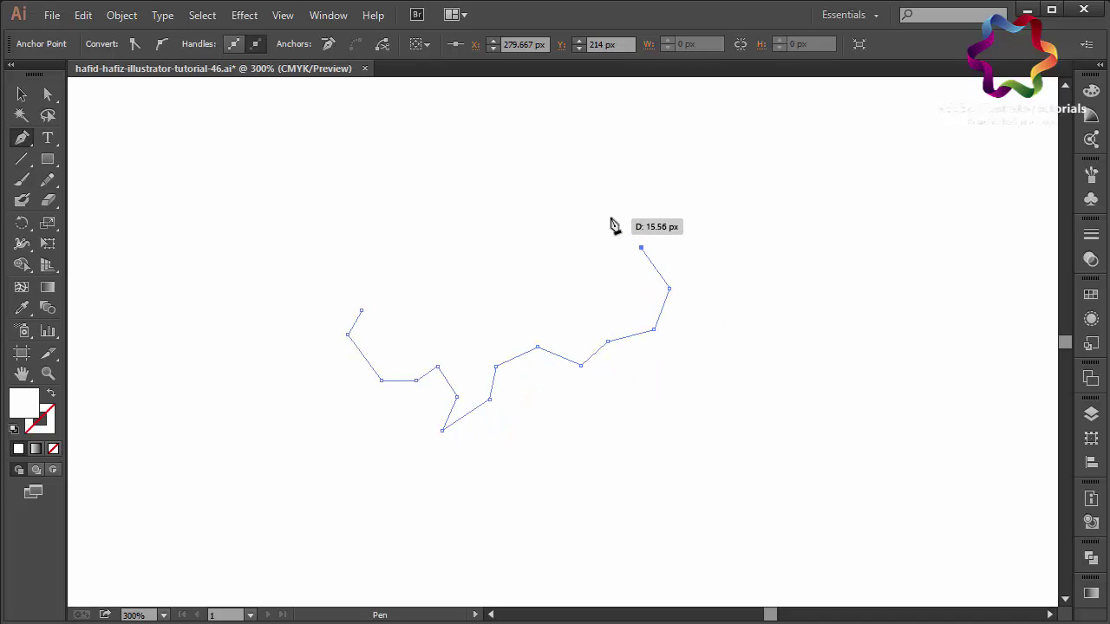
left_click(638, 214)
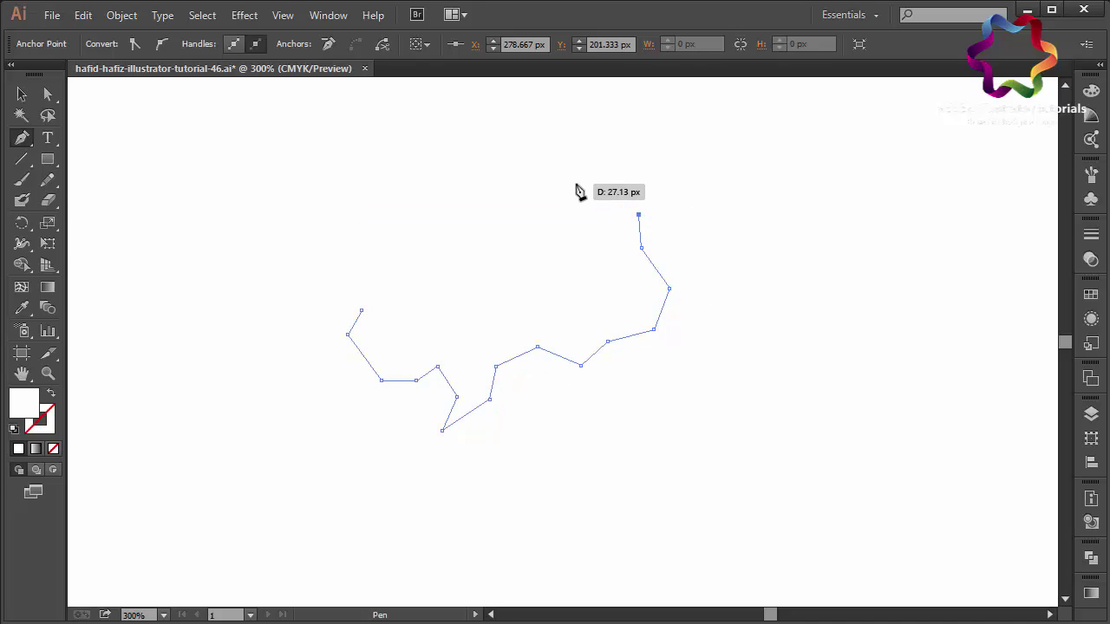
- Finish the jagged top and left edges and close the path at the start anchor
left_click(575, 184)
left_click(537, 205)
left_click(498, 178)
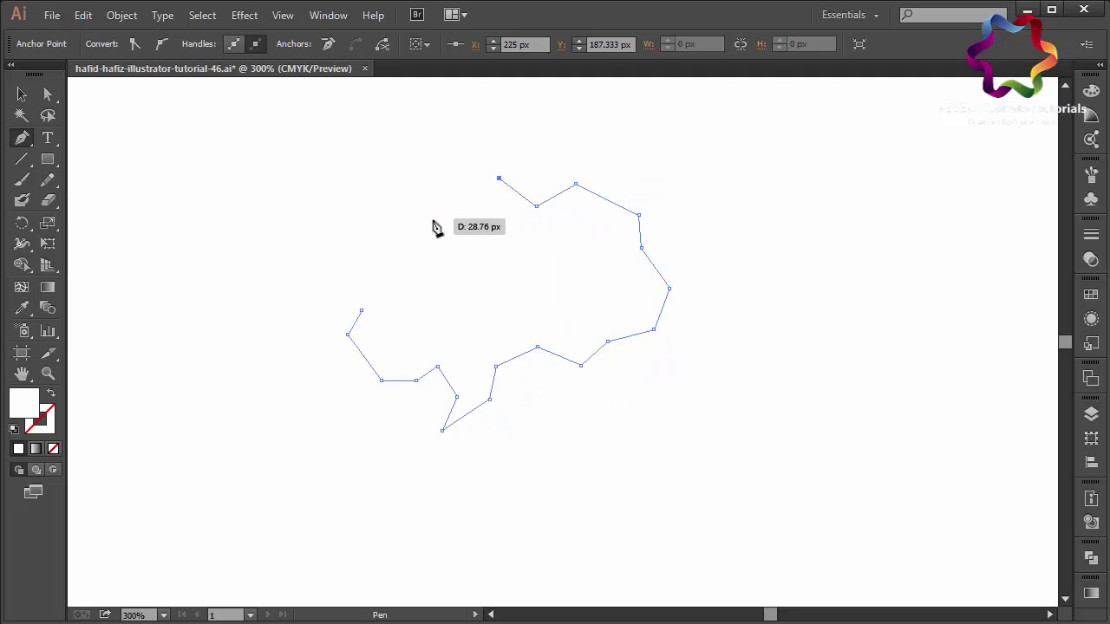
left_click(432, 217)
left_click(407, 206)
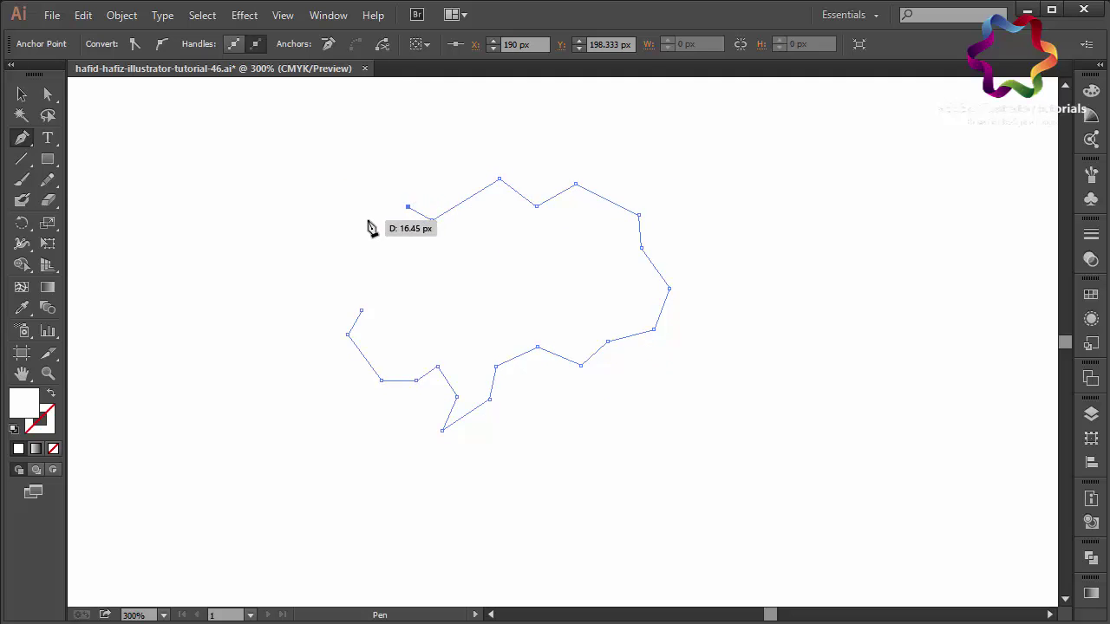
left_click(367, 220)
left_click(370, 251)
left_click(326, 276)
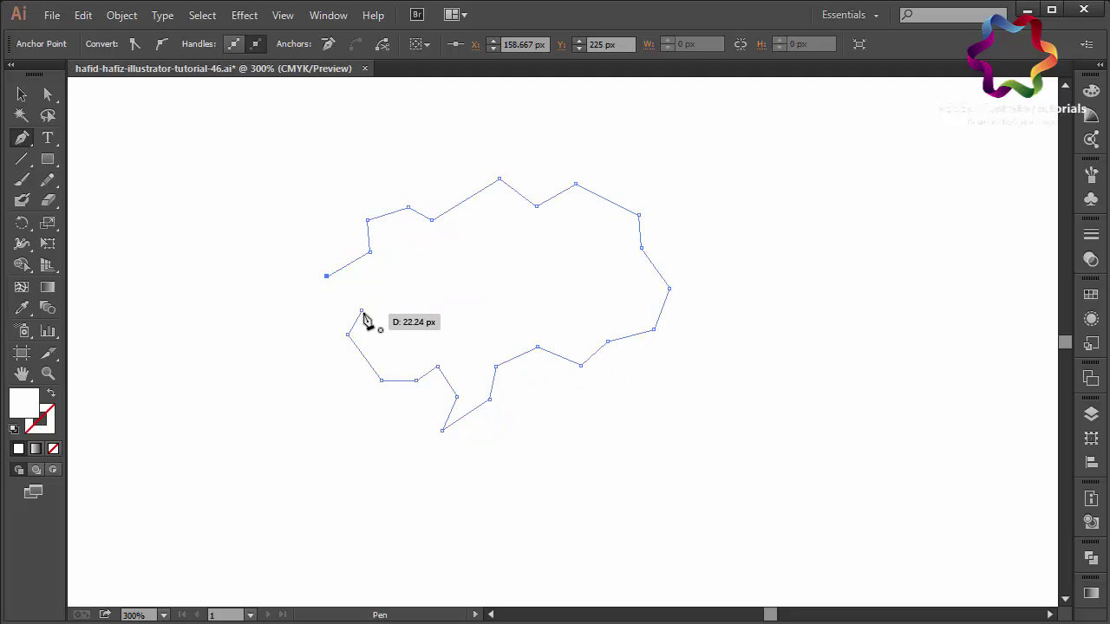
left_click(361, 311)
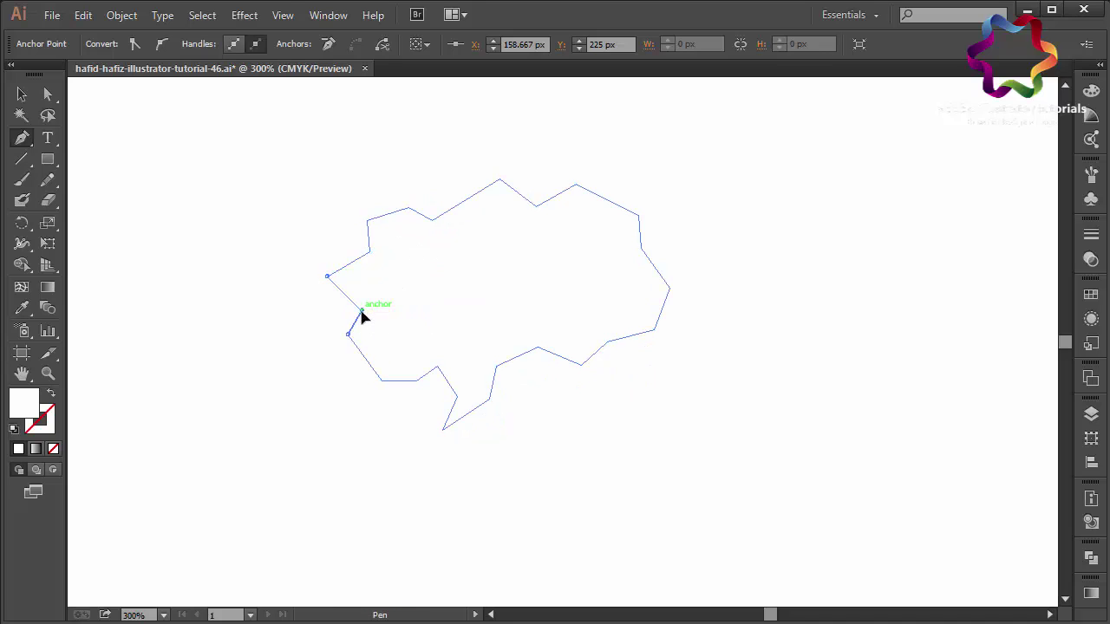
- Nudge the bubble's left corner anchor into a new position with Direct Selection
left_click(48, 95)
left_click_drag(327, 277, 340, 268)
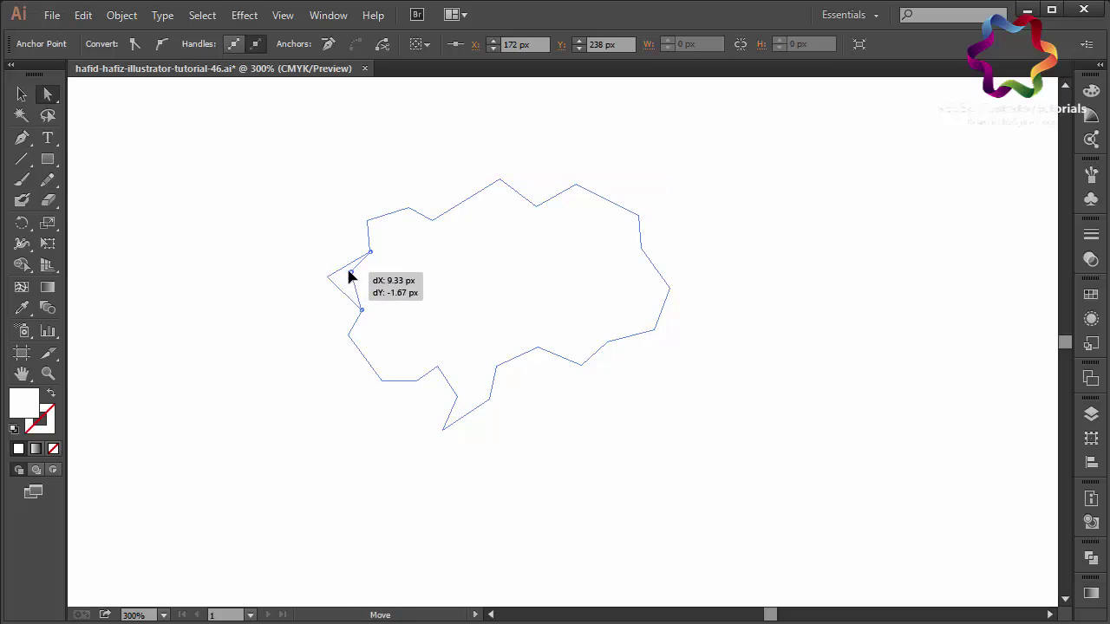
left_click(342, 273)
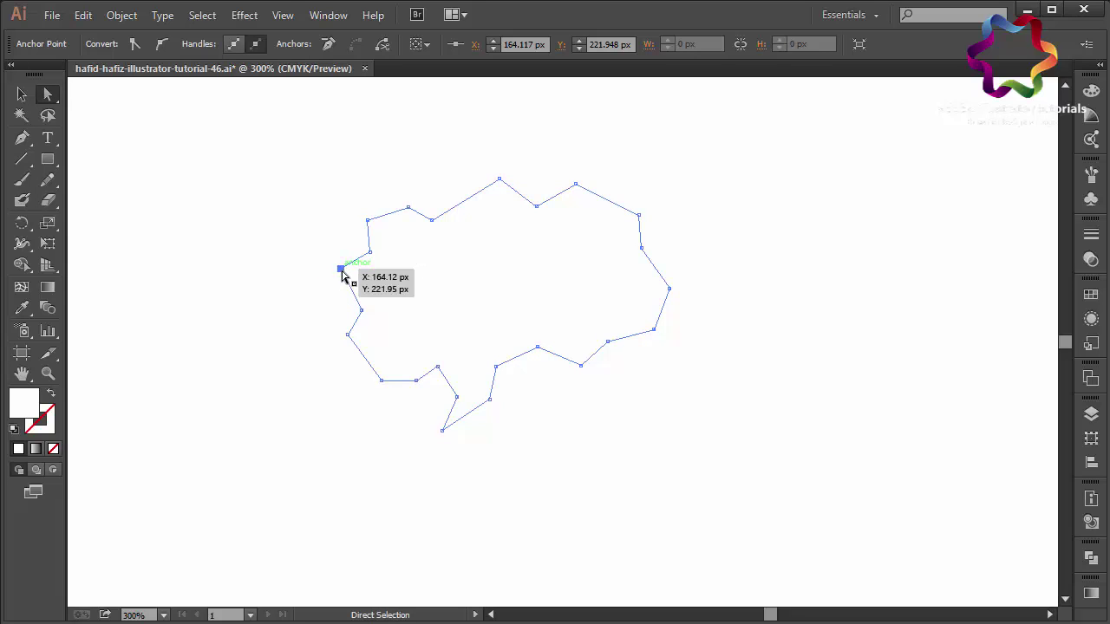
left_click_drag(343, 271, 333, 277)
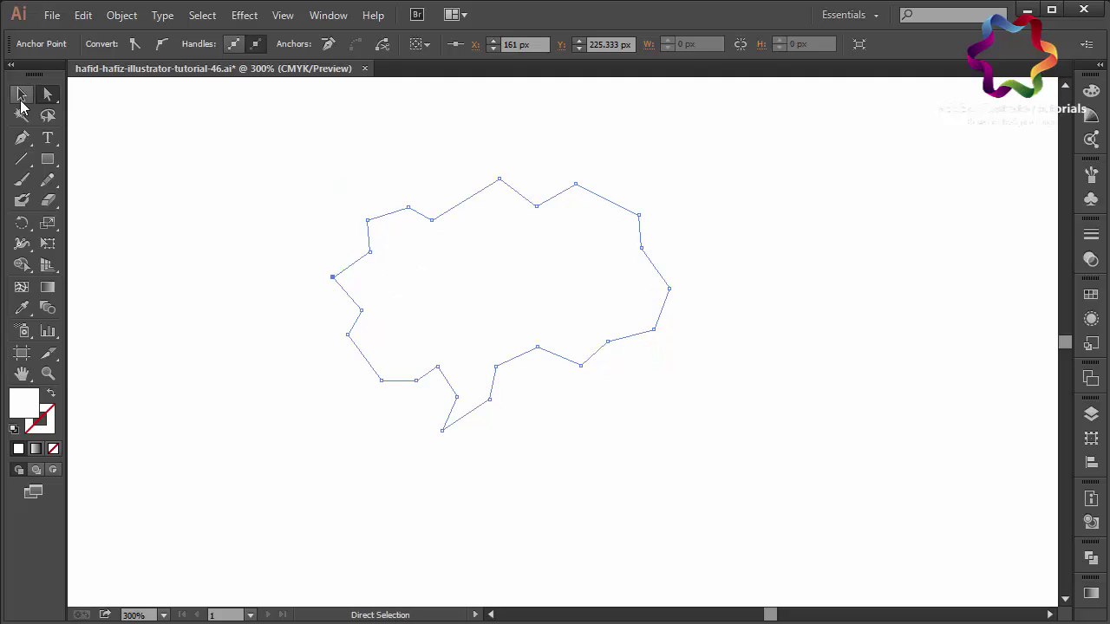
- Fill the whole speech bubble with grey 9E9E9E
left_click(21, 95)
double_click(29, 410)
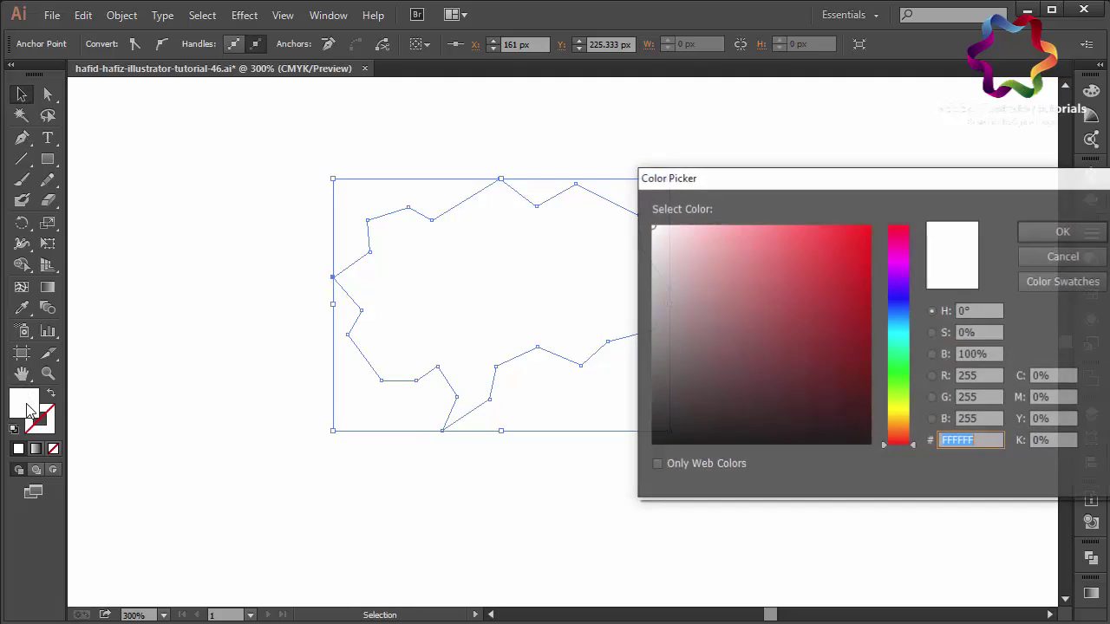
left_click_drag(777, 322, 630, 307)
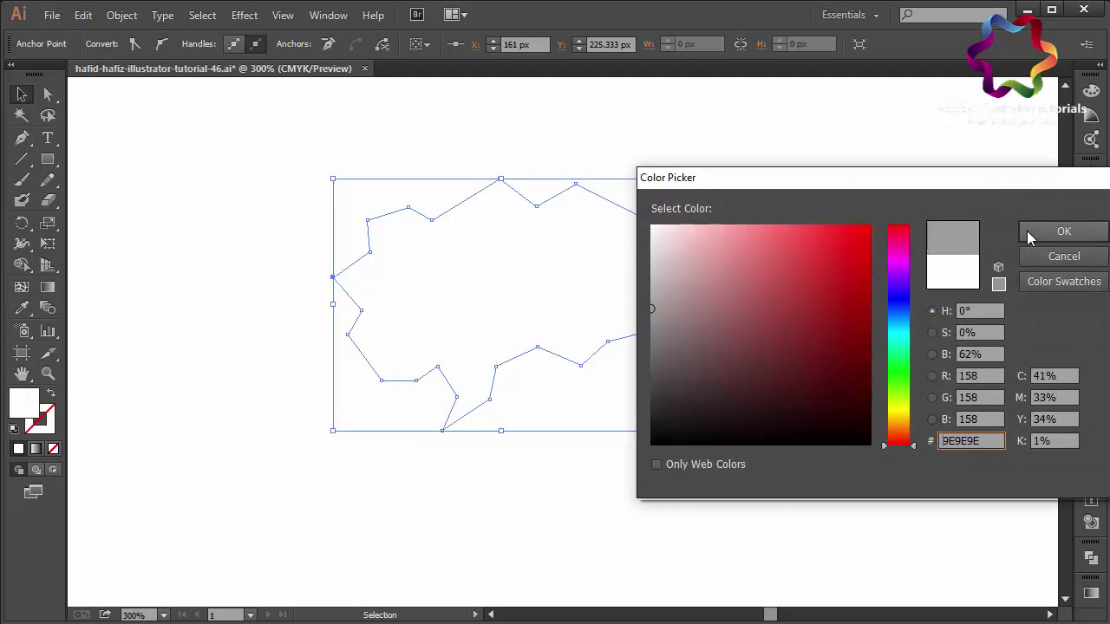
left_click(1029, 232)
- Move the grey bubble lower on the artboard and deselect it
mouse_move(538, 280)
left_mouse_down()
mouse_move(532, 340)
mouse_move(479, 323)
left_mouse_up()
left_click(802, 335)
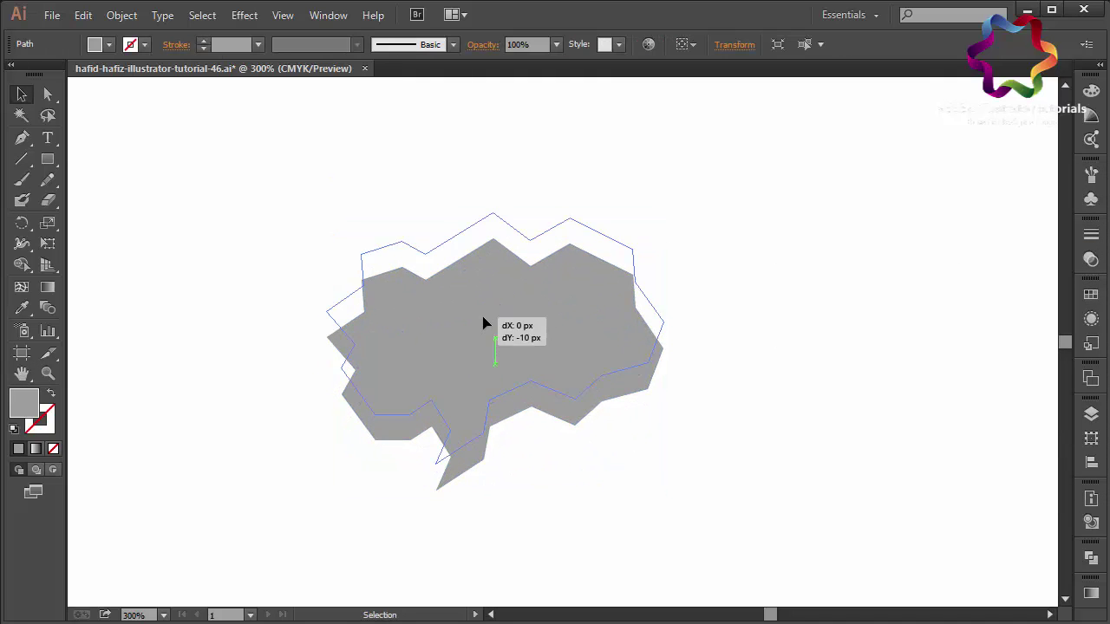
left_click(134, 262)
left_click(22, 140)
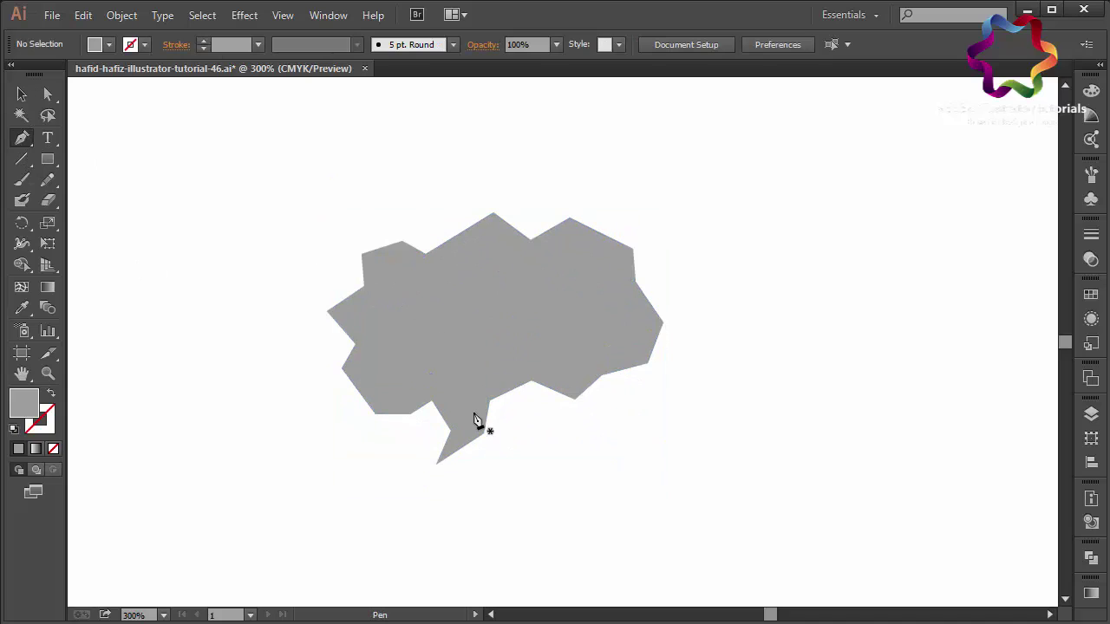
- At 400% zoom, add a small near-white EAE8E8 triangle on the bubble's lower-left edge
key("ctrl+plus")
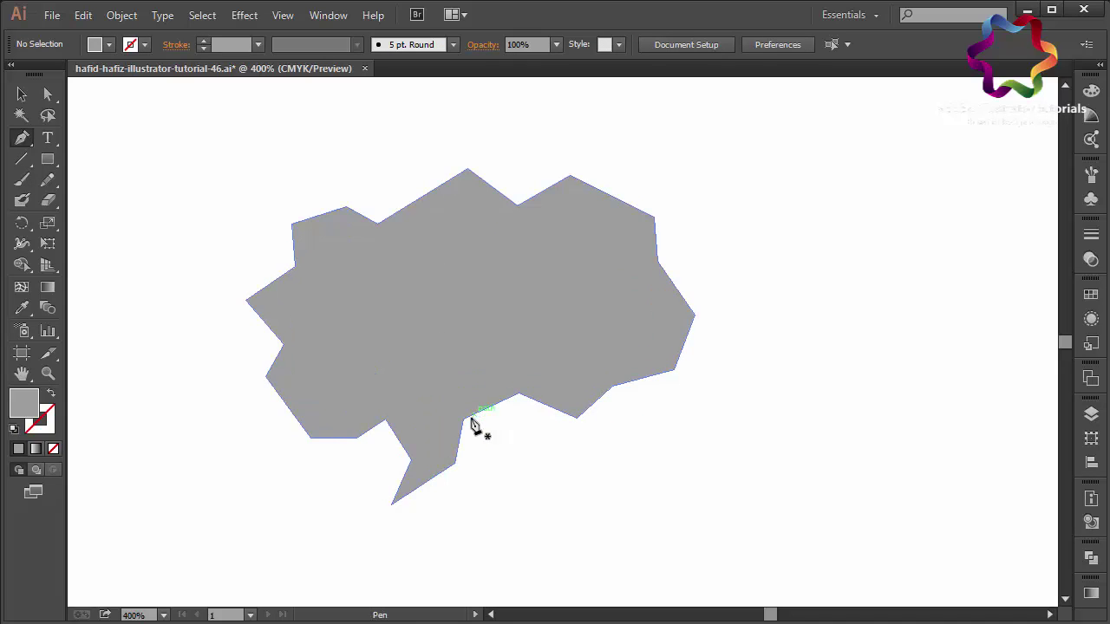
mouse_move(309, 438)
left_mouse_down()
mouse_move(339, 376)
mouse_move(337, 386)
mouse_move(268, 384)
mouse_move(313, 439)
left_mouse_up()
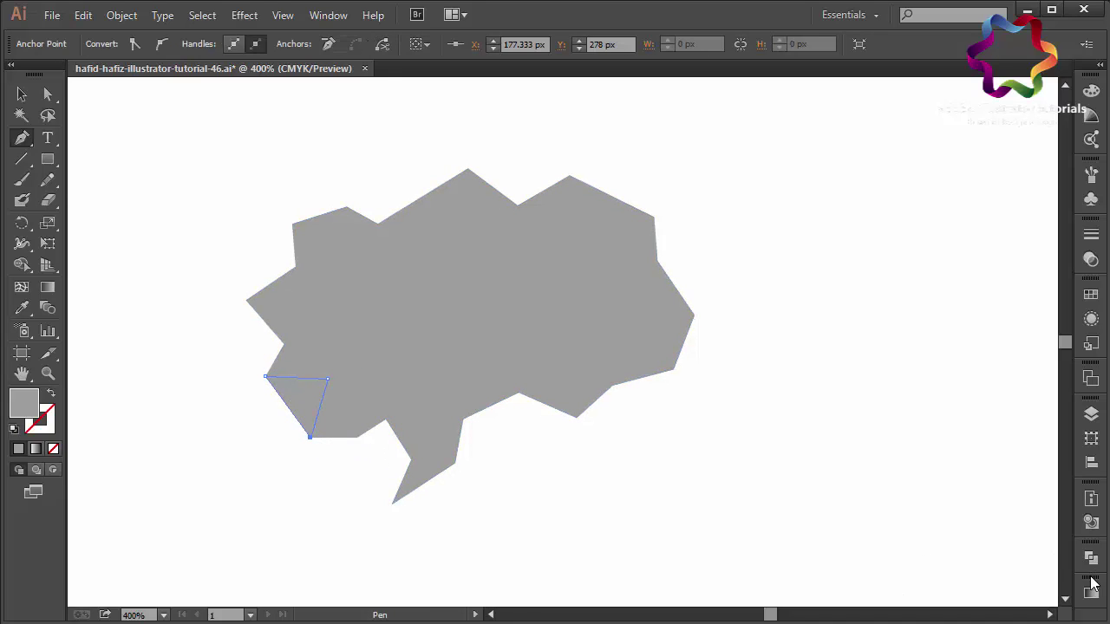
left_click(1091, 295)
double_click(21, 409)
left_click(652, 243)
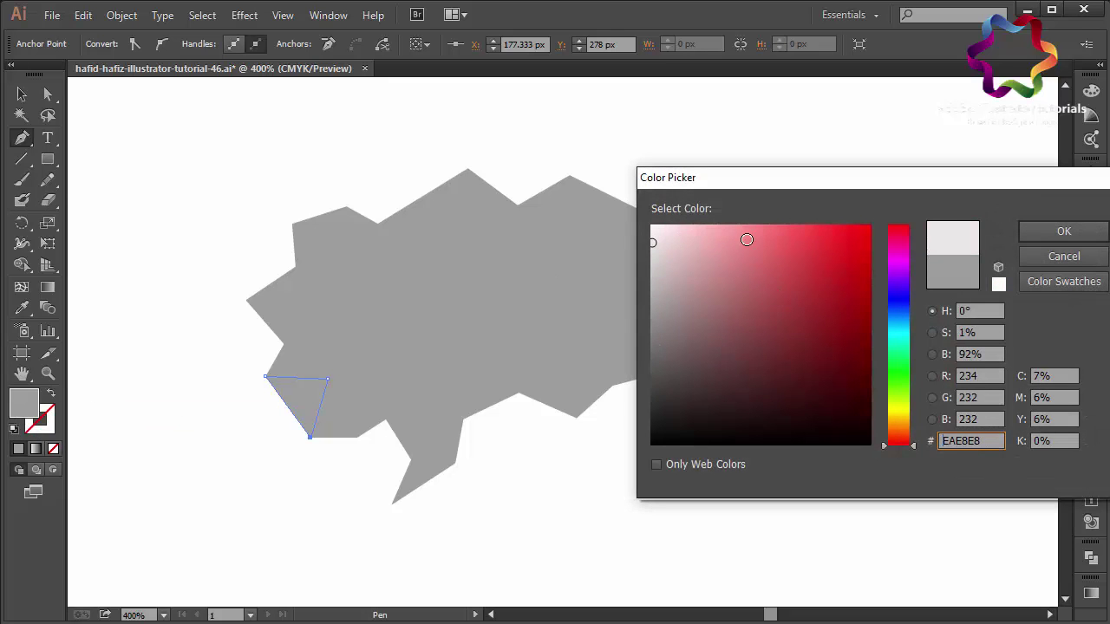
left_click(1063, 231)
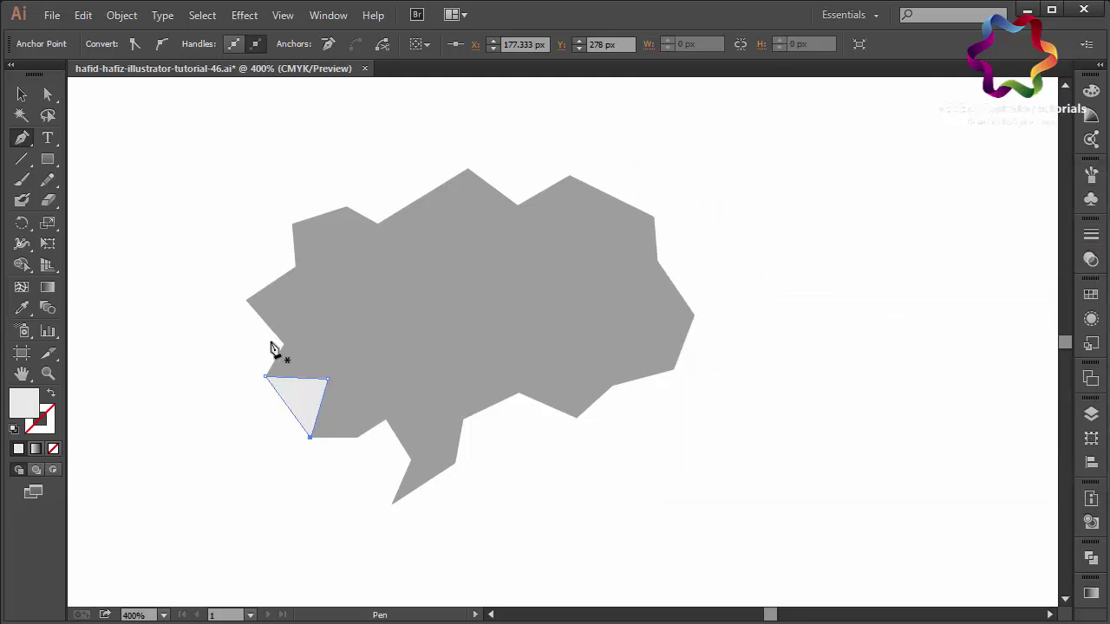
- Draw a triangle at the bubble's left tip and fill it light grey C9C9C9
left_click_drag(284, 344, 353, 321)
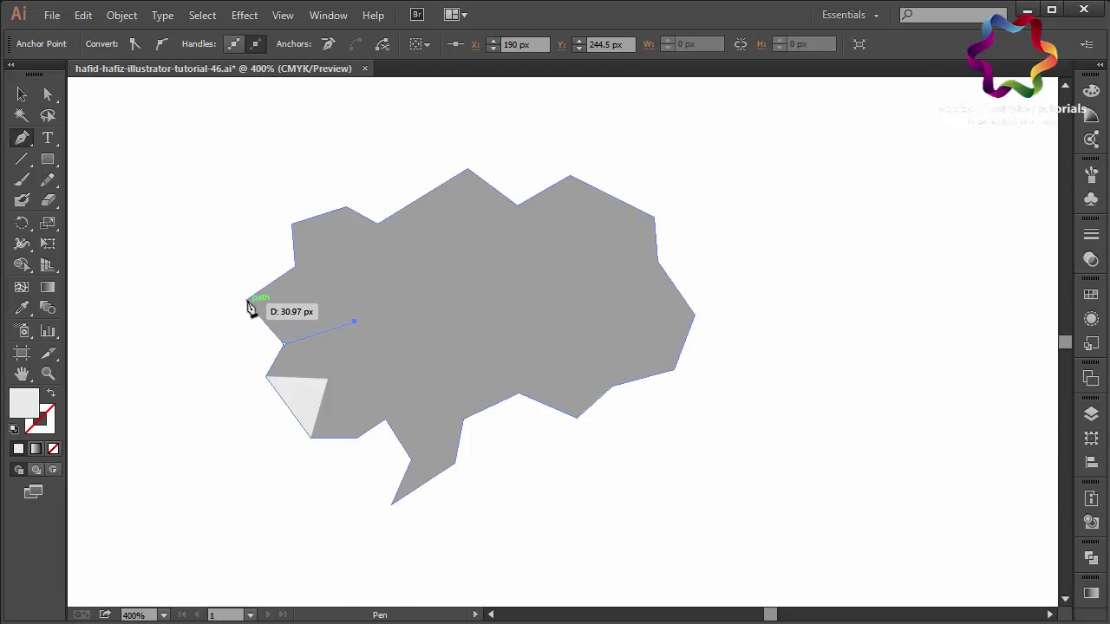
left_click(246, 300)
left_click(284, 344)
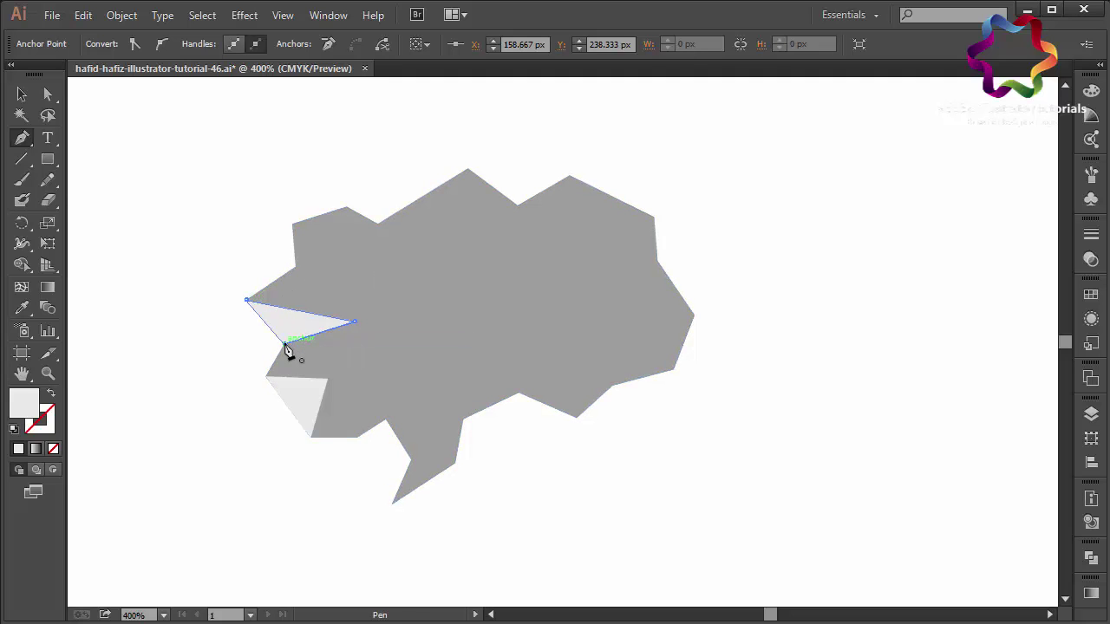
double_click(27, 417)
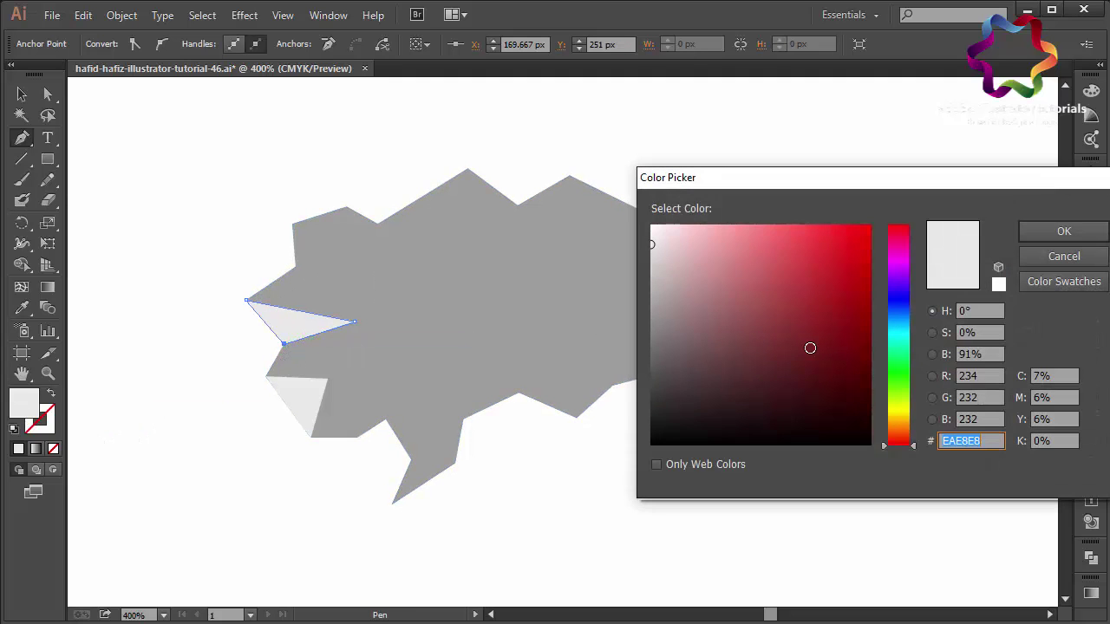
left_click(663, 278)
left_click(1064, 232)
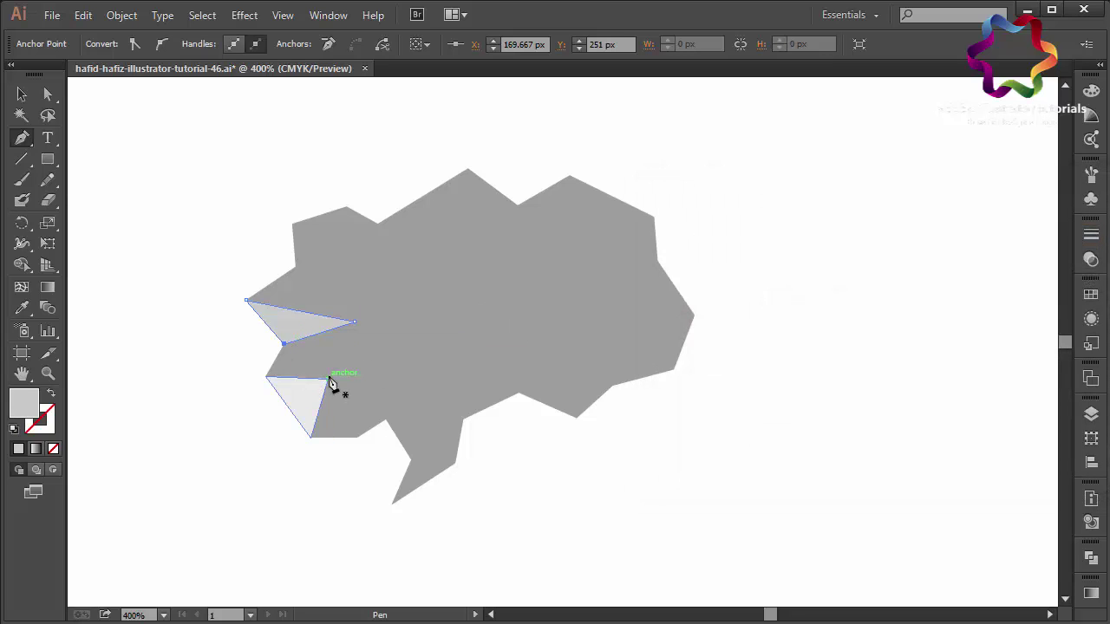
- Draw a four-sided facet below that triangle and fill it A0A0A0
left_click(328, 379)
left_click(350, 322)
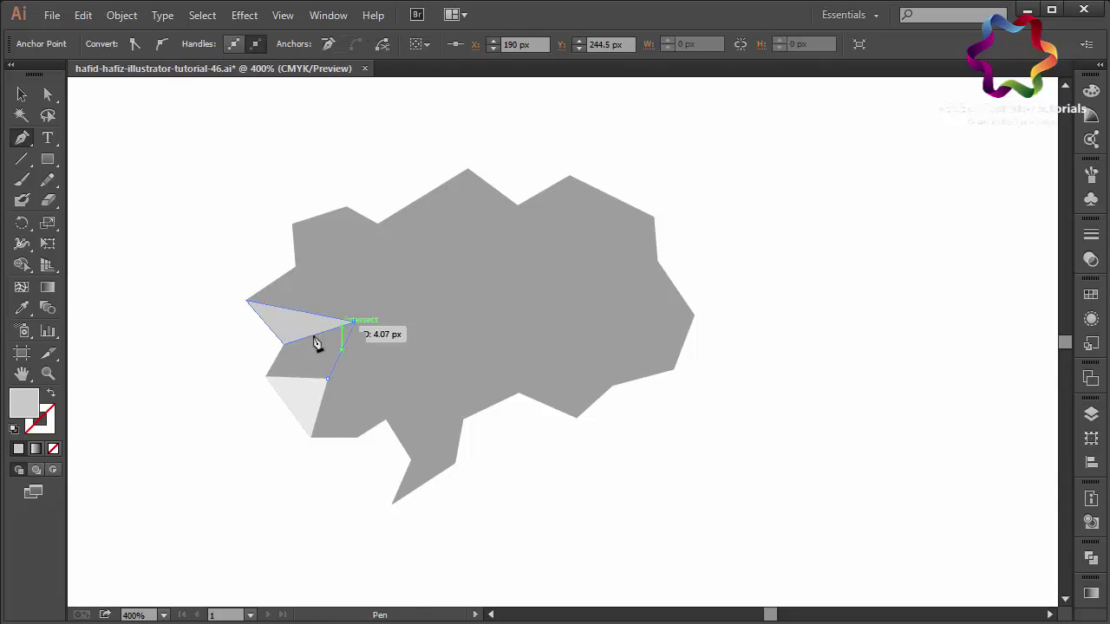
left_click(285, 344)
left_click(265, 377)
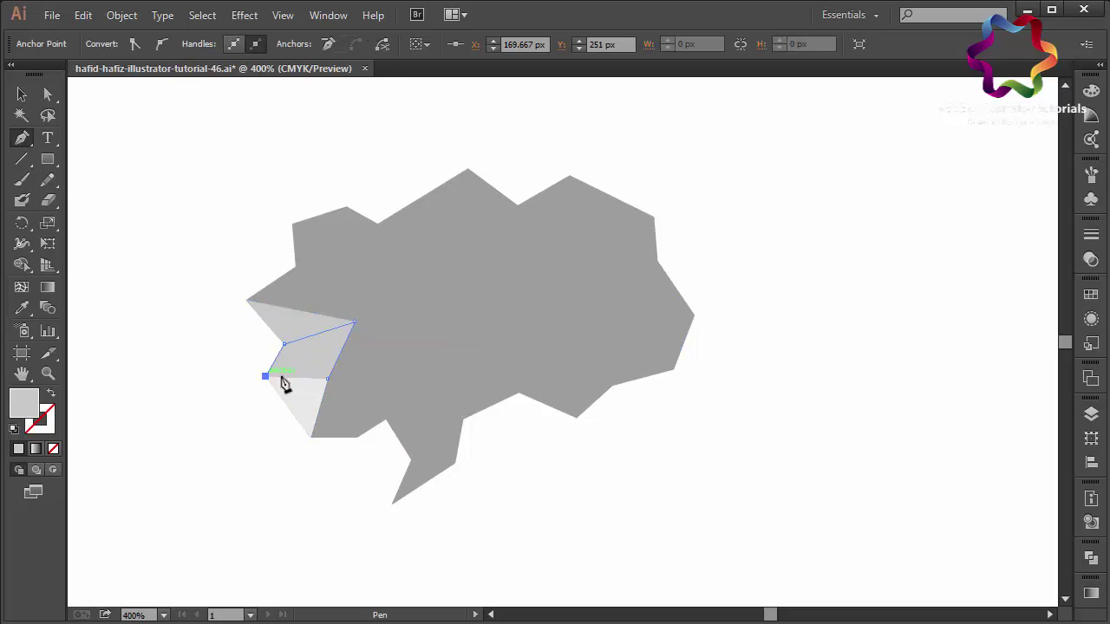
left_click(328, 378)
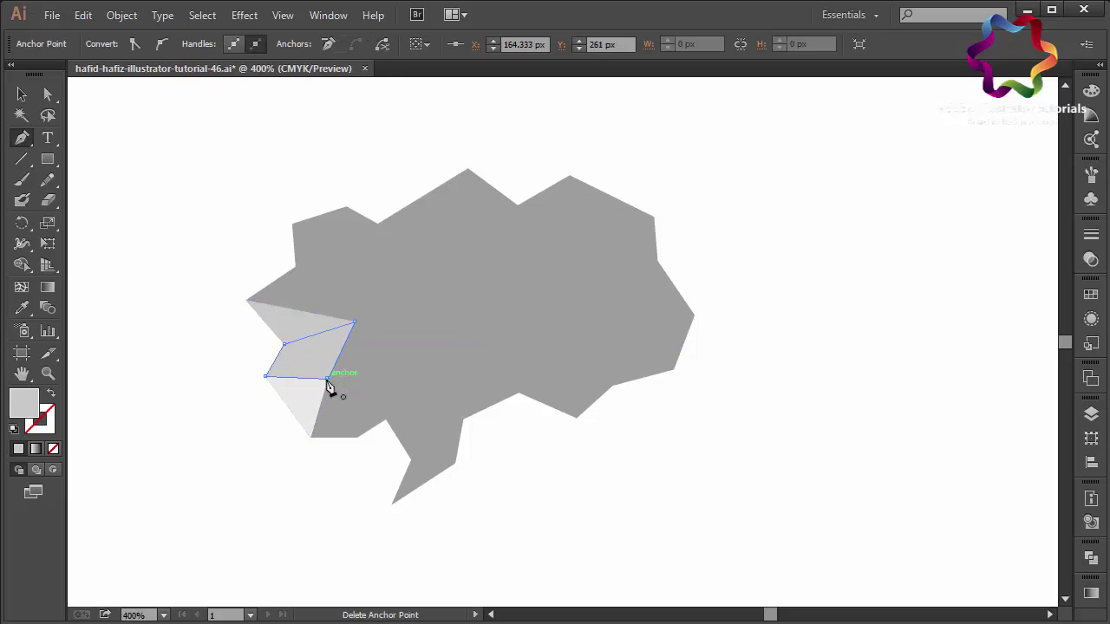
double_click(24, 407)
type("A0A0A0")
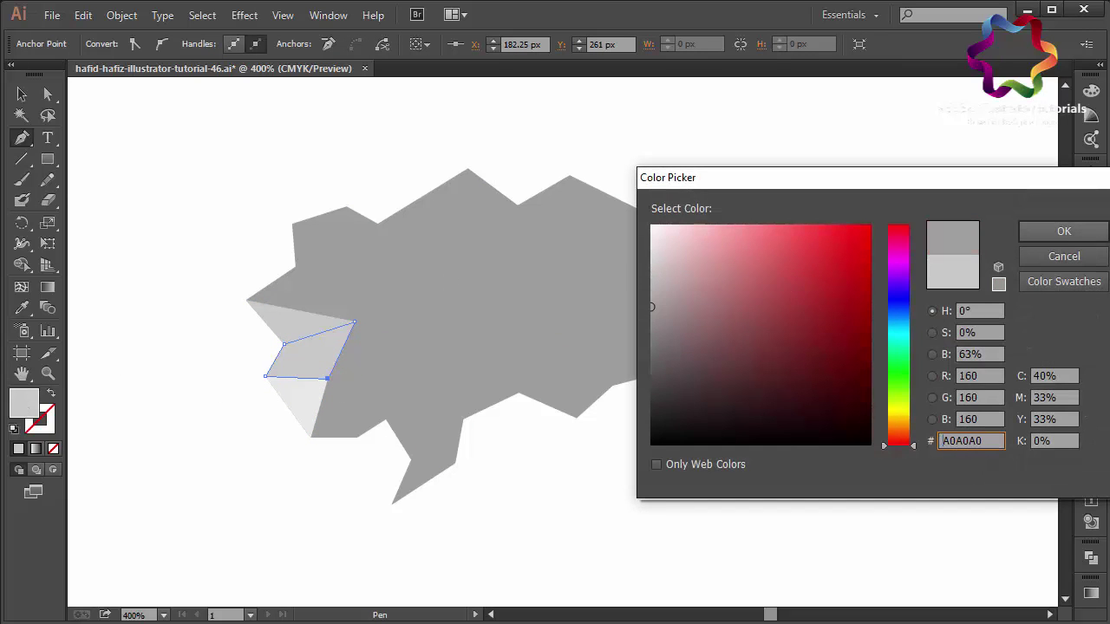
left_click(1098, 233)
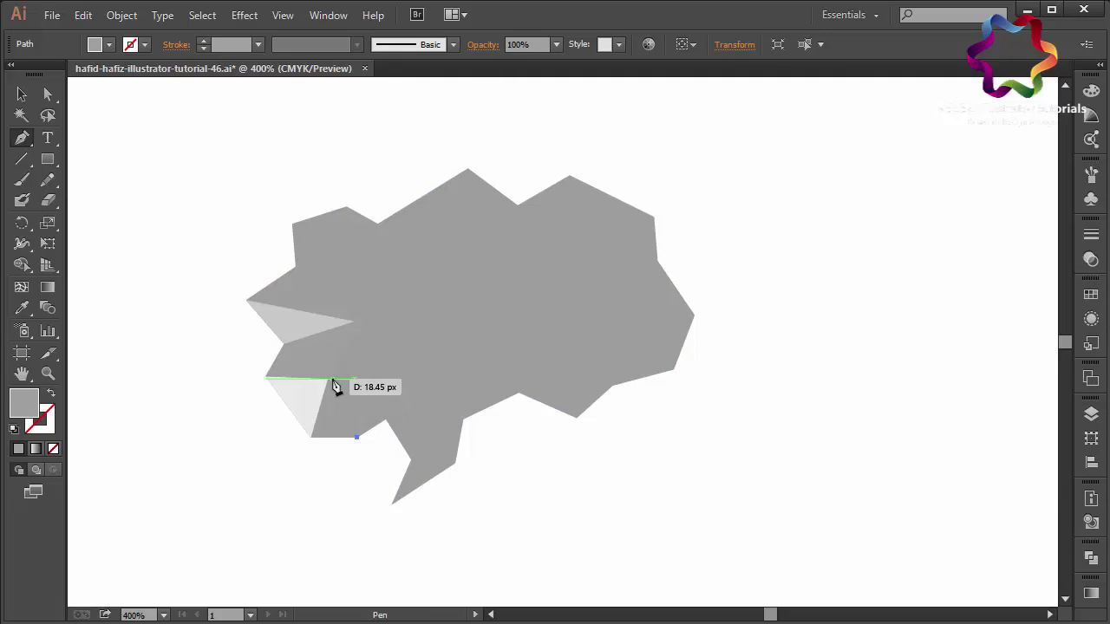
- Close the triangle beside the pale facet and fill it dark grey 666666
left_click(357, 436)
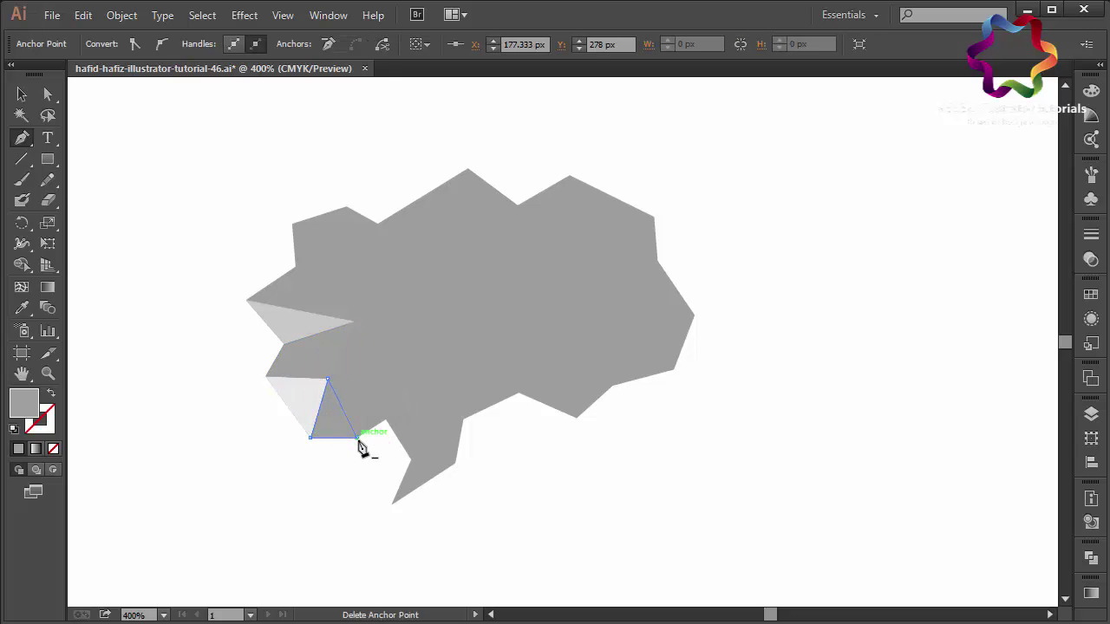
double_click(26, 410)
left_click_drag(673, 354, 645, 355)
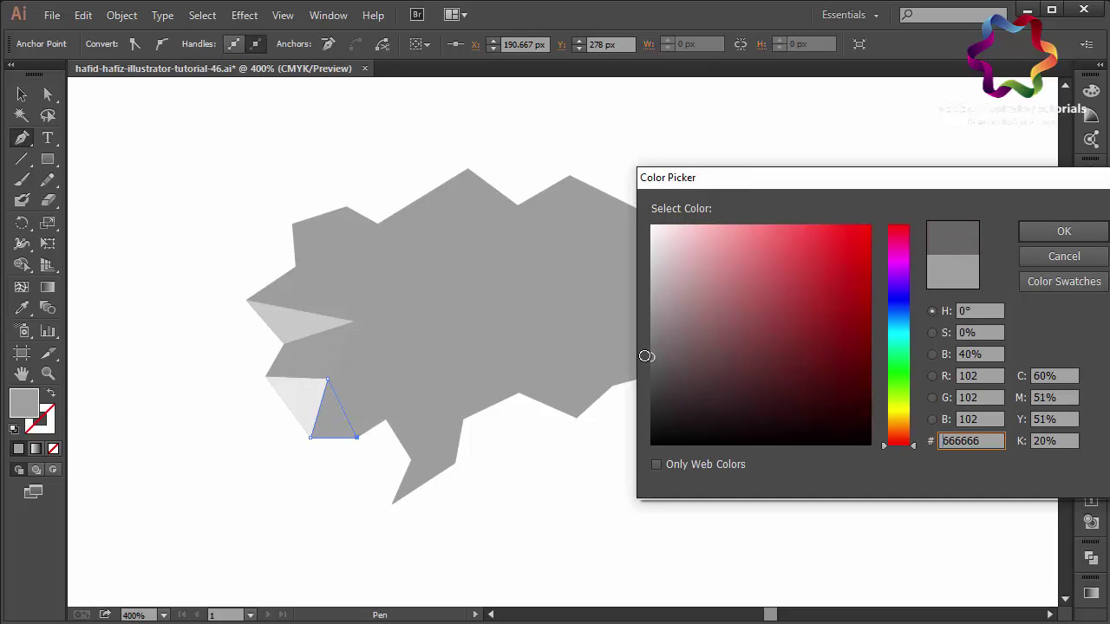
left_click(1063, 232)
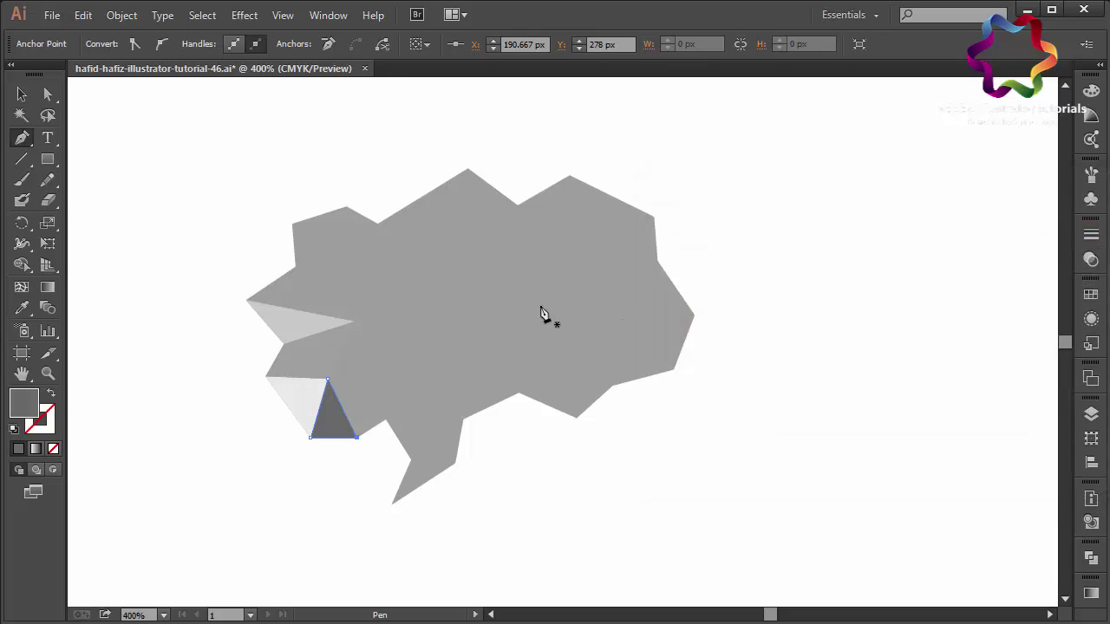
- Draw a triangle pointing into the bubble and fill it near-black 4C4A4A
left_click(355, 322)
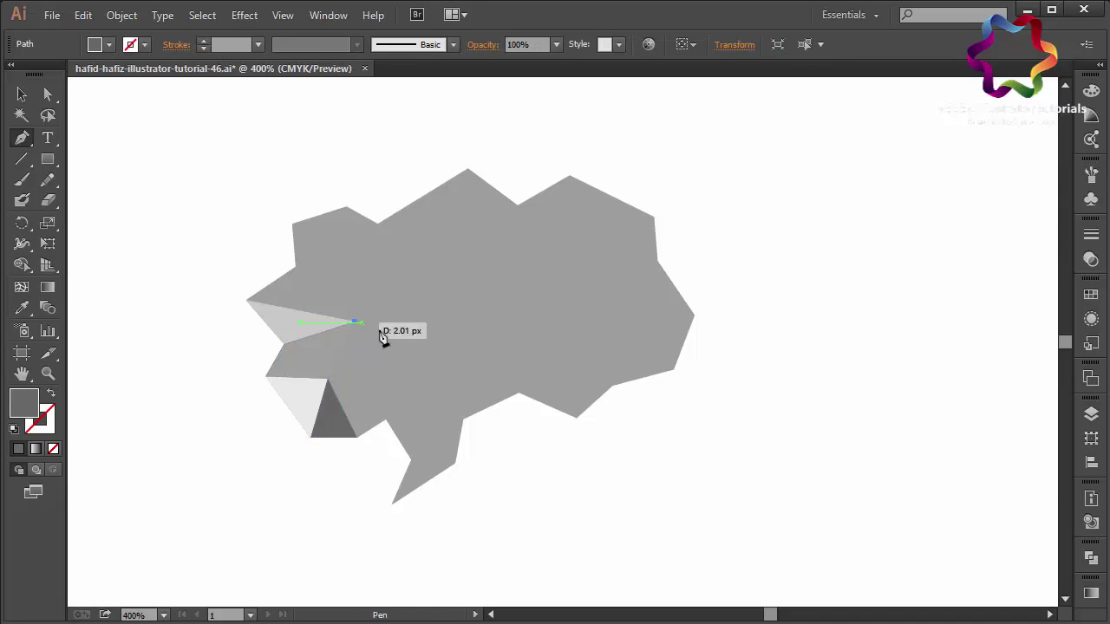
left_click(418, 335)
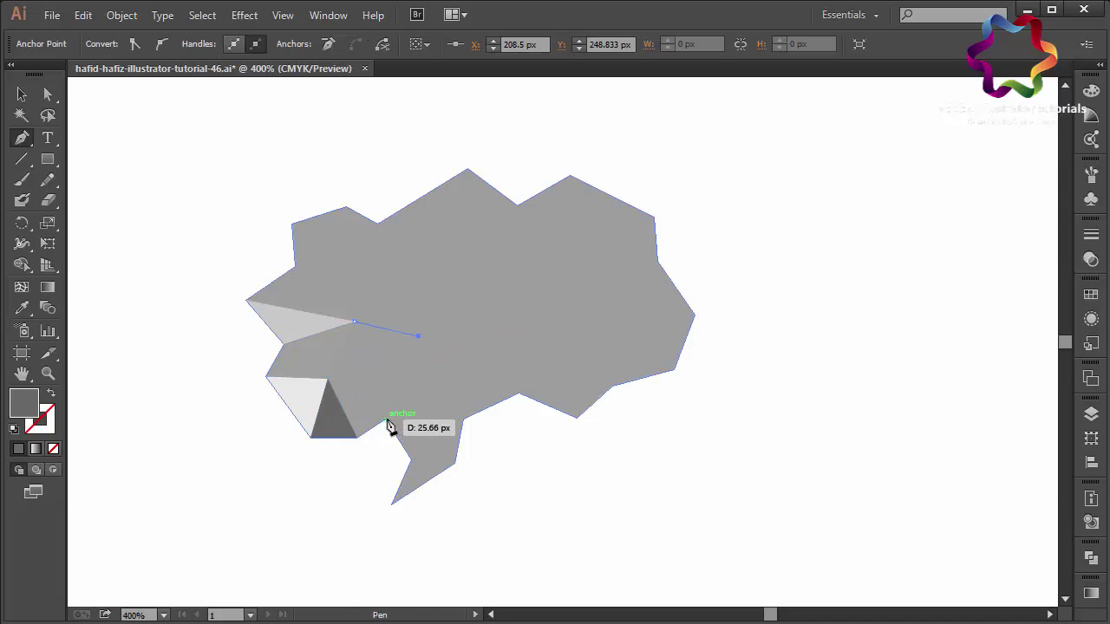
left_click(327, 380)
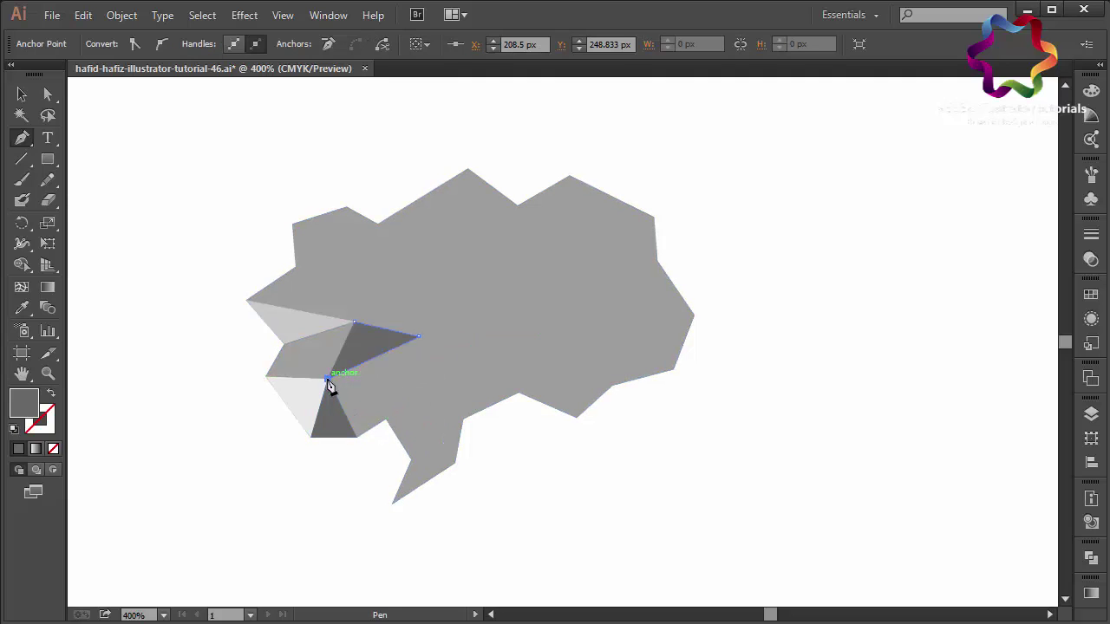
left_click(354, 323)
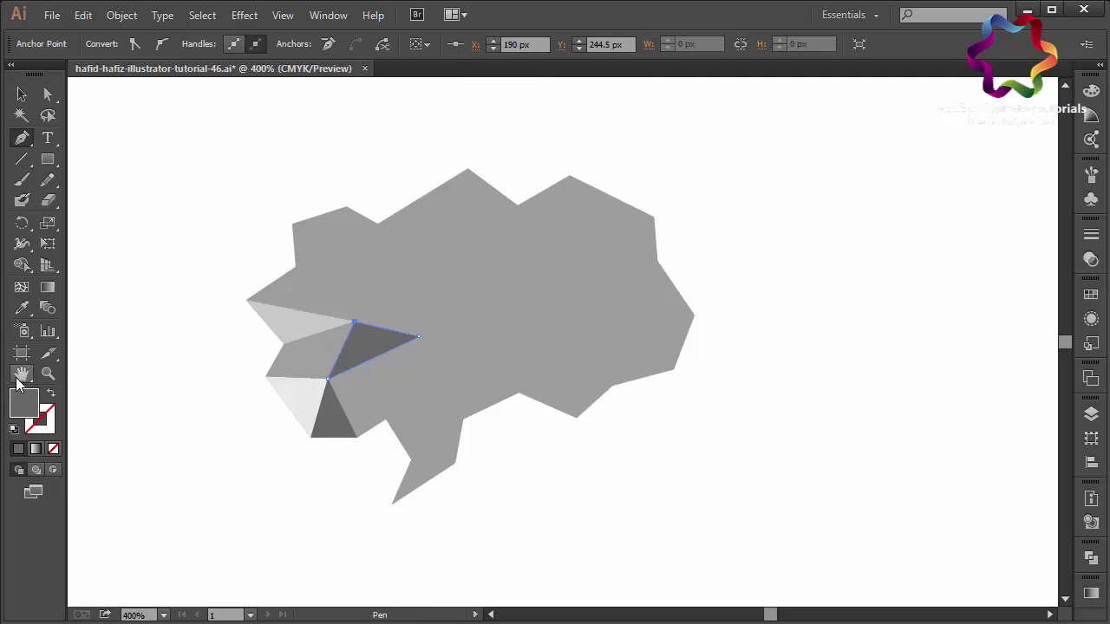
double_click(22, 404)
left_click(664, 324)
left_click(657, 384)
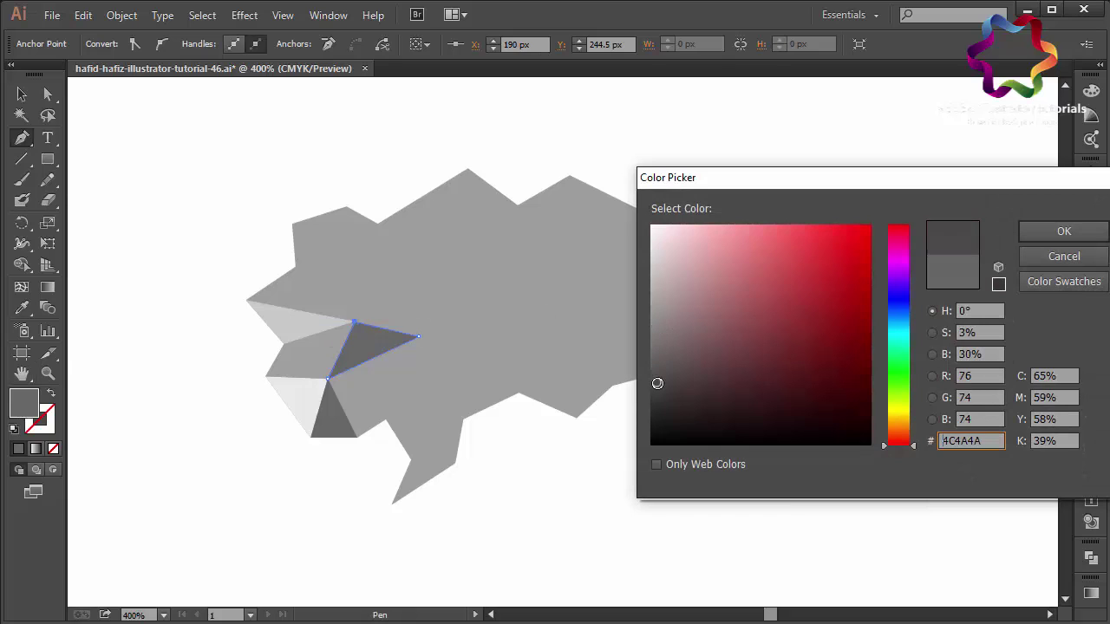
left_click(1024, 232)
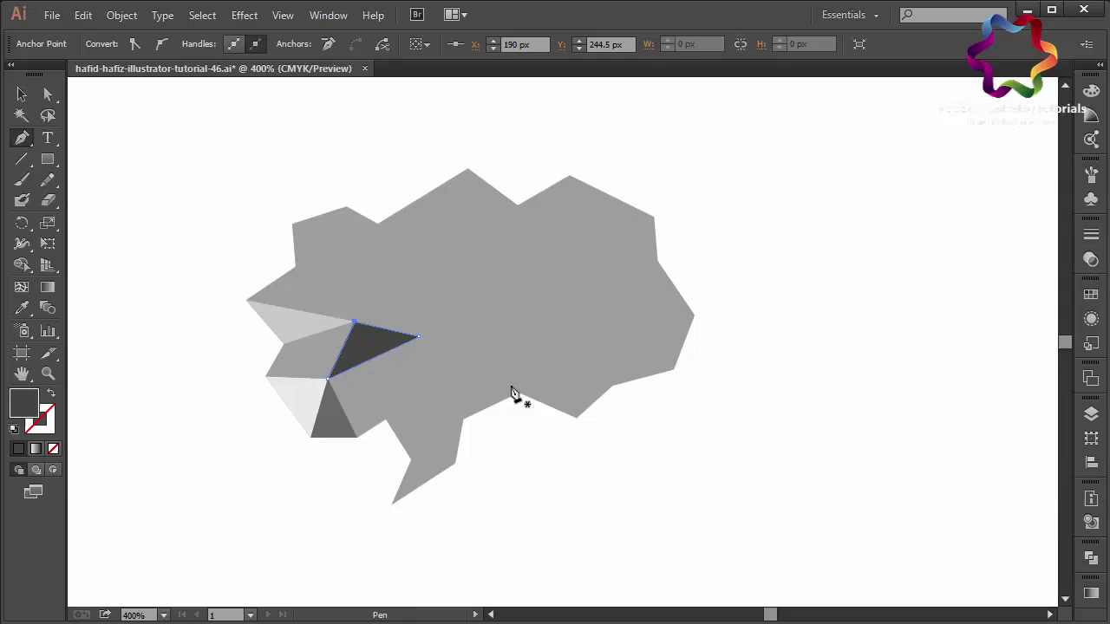
- Draw a four-anchor facet under the 4C4A4A triangle and fill it AAAAAA
left_click(388, 422)
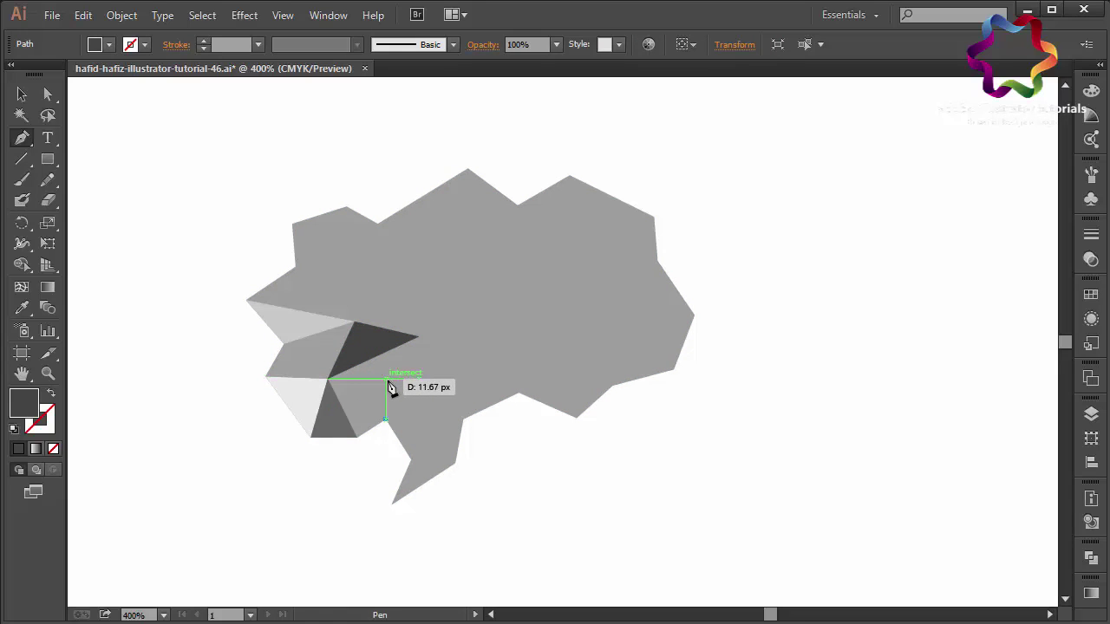
left_click(419, 339)
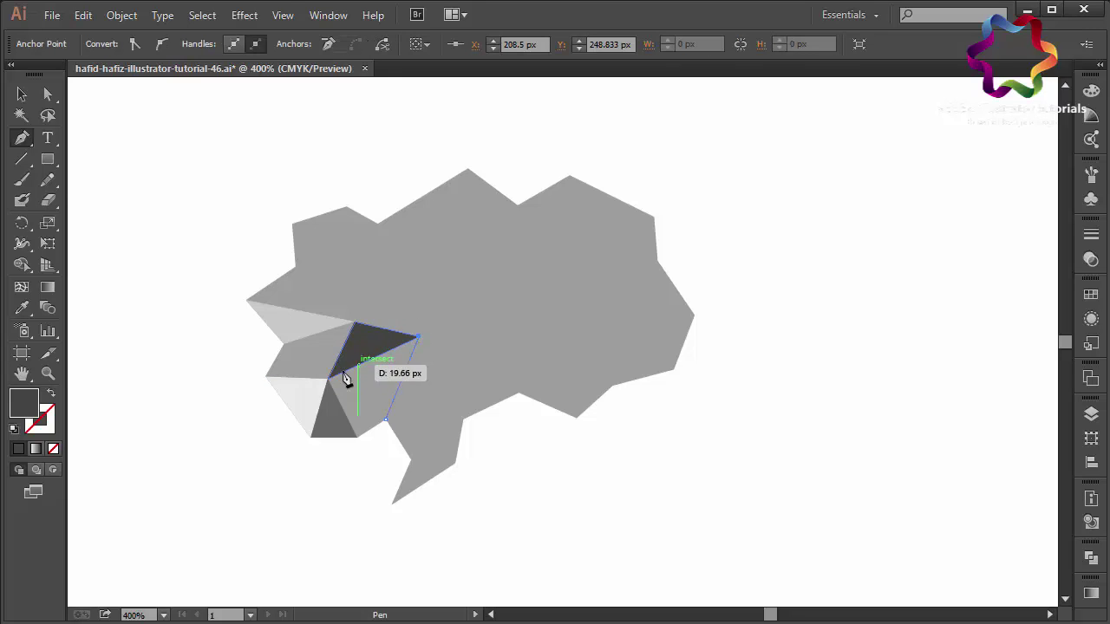
left_click(328, 379)
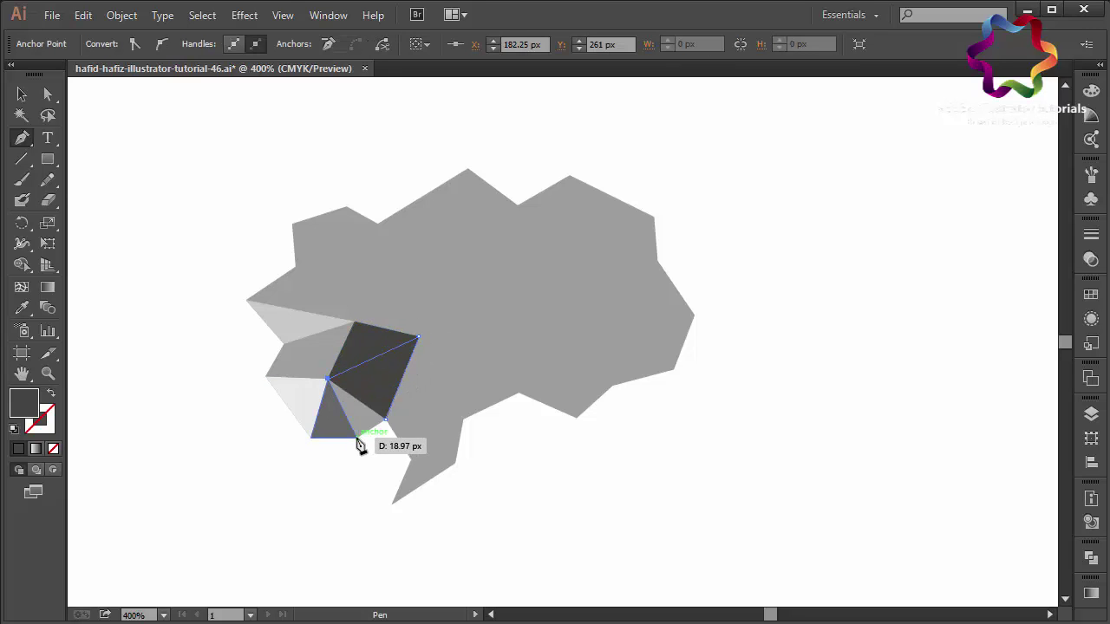
left_click(357, 436)
left_click(384, 421)
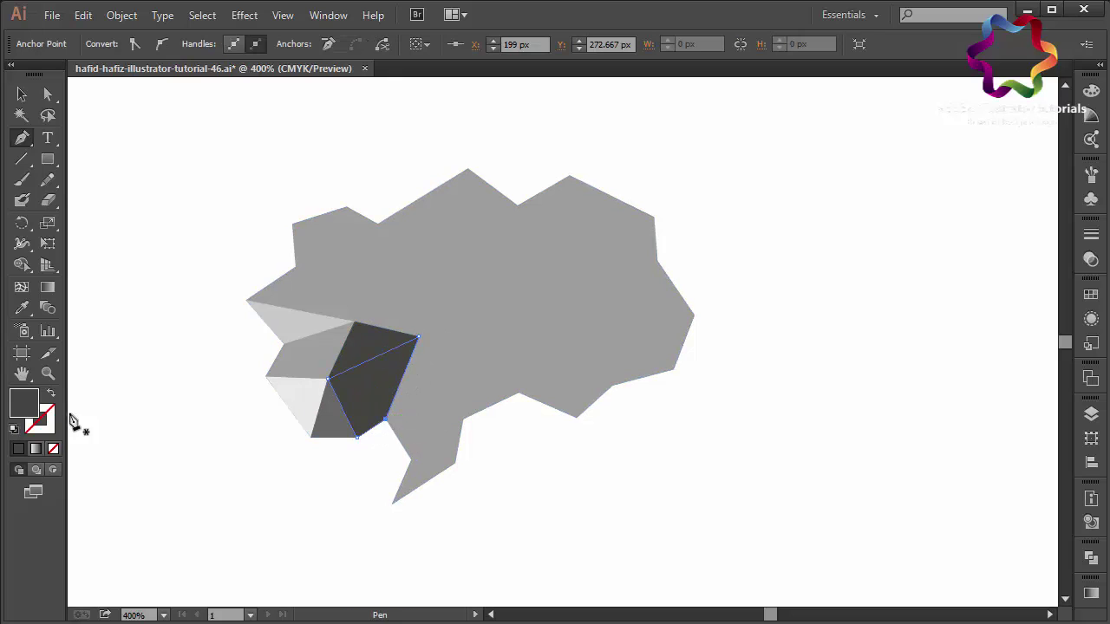
double_click(30, 411)
left_click_drag(718, 317, 658, 296)
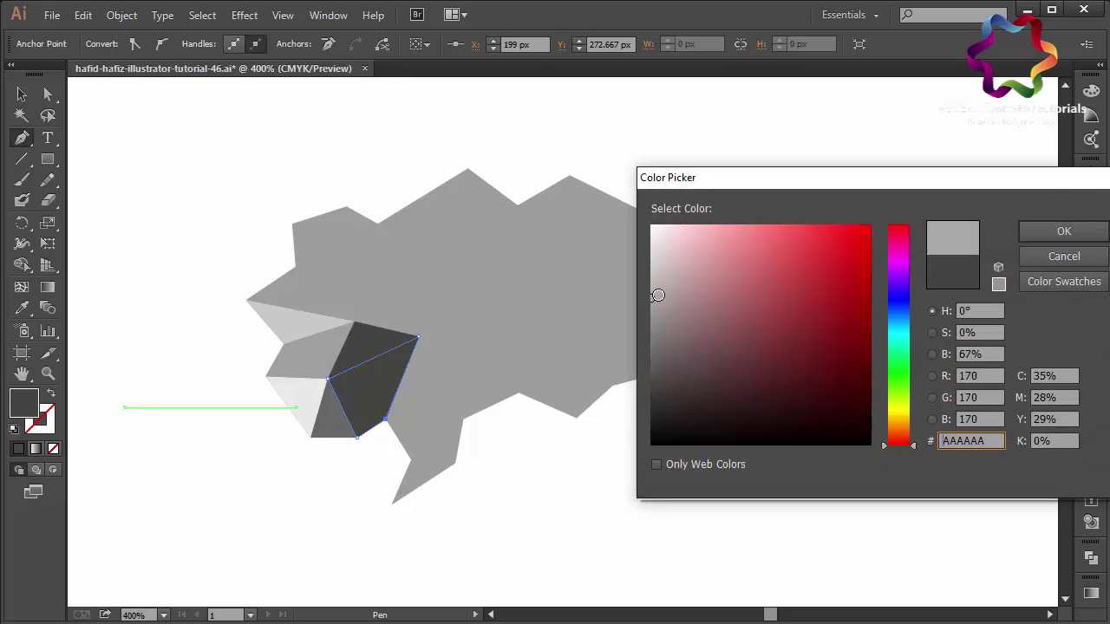
left_click(1043, 232)
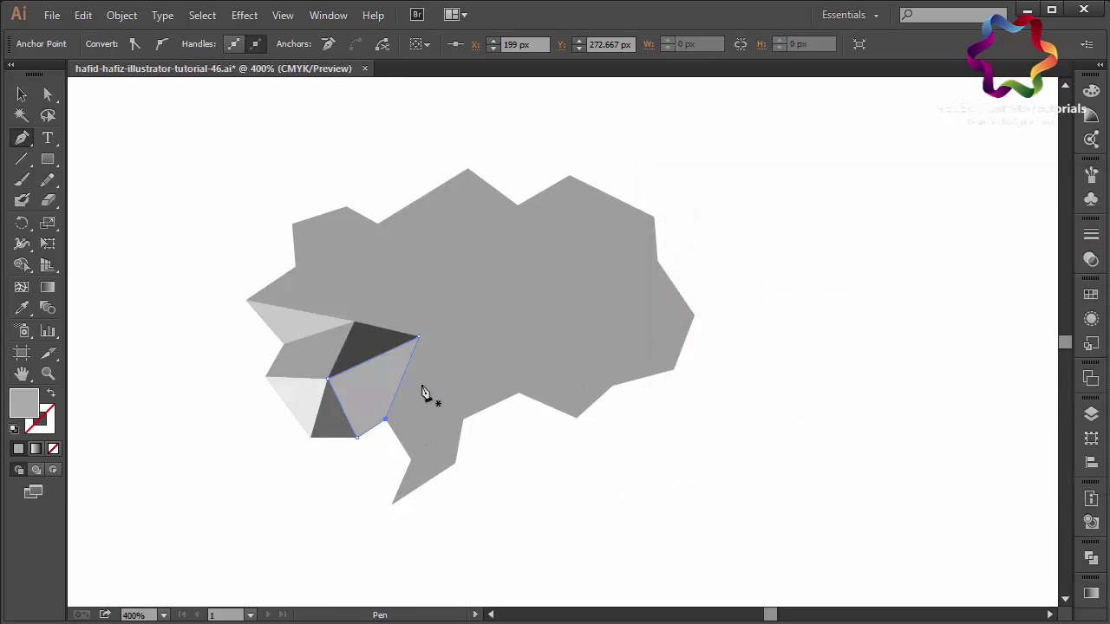
- Draw a triangle across the bubble's tail
left_click(411, 459)
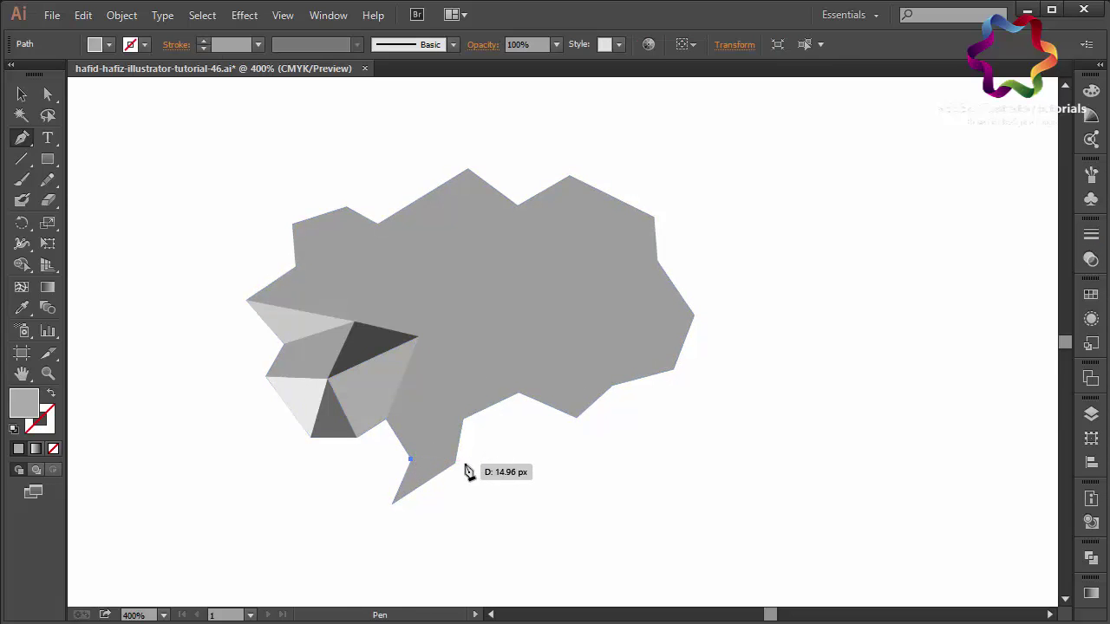
left_click(454, 462)
left_click(393, 501)
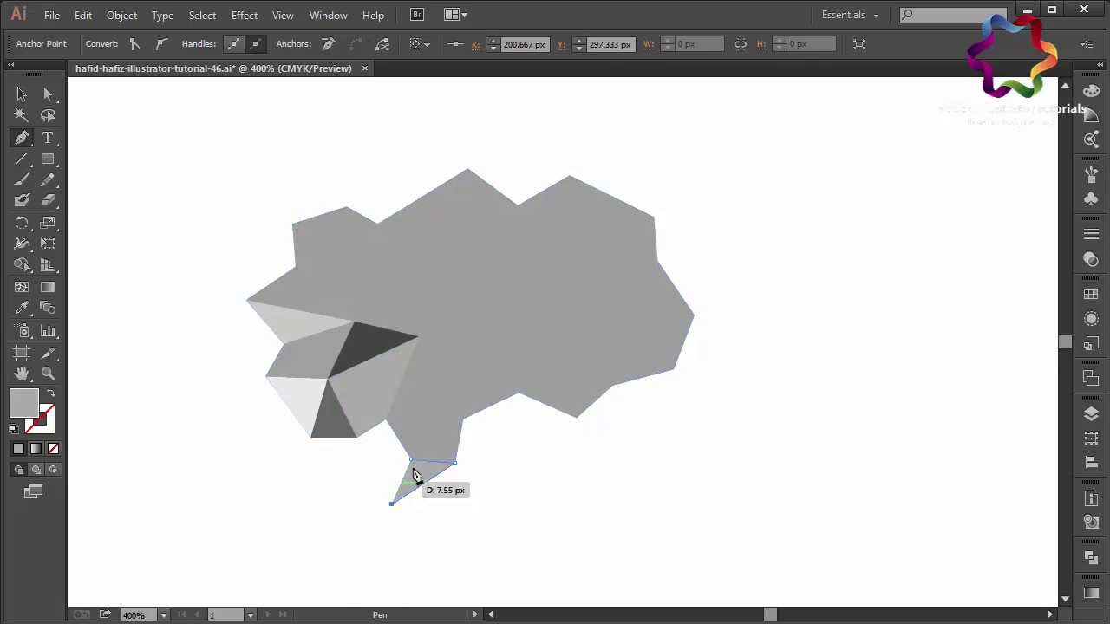
left_click(413, 460)
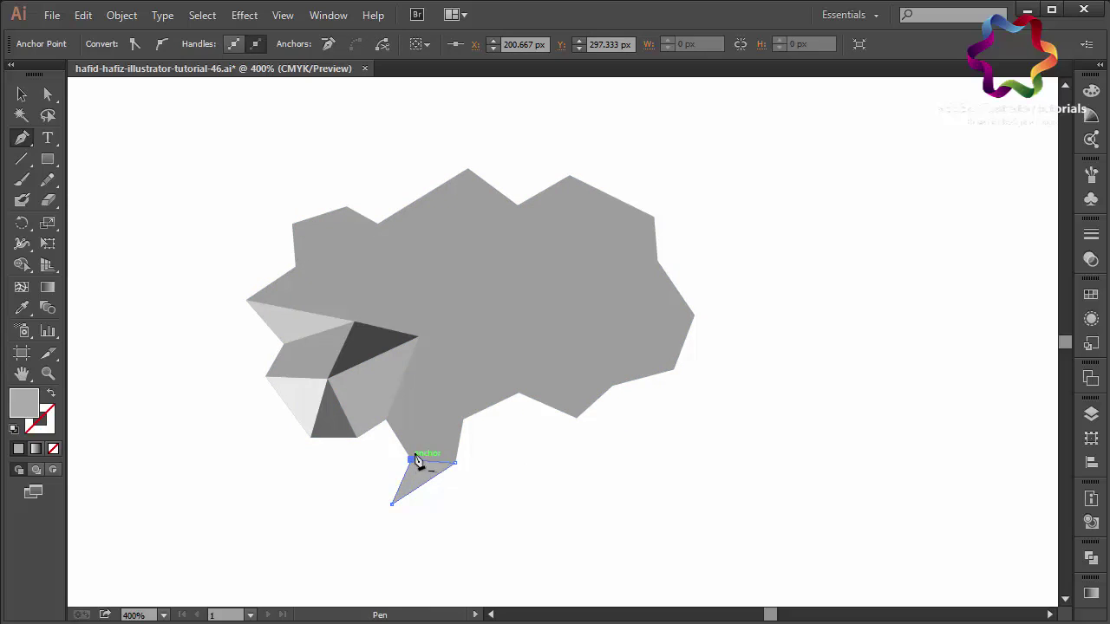
- Draw a triangle where the tail meets the body and fill it dark grey 4F4F4F
left_click(463, 420)
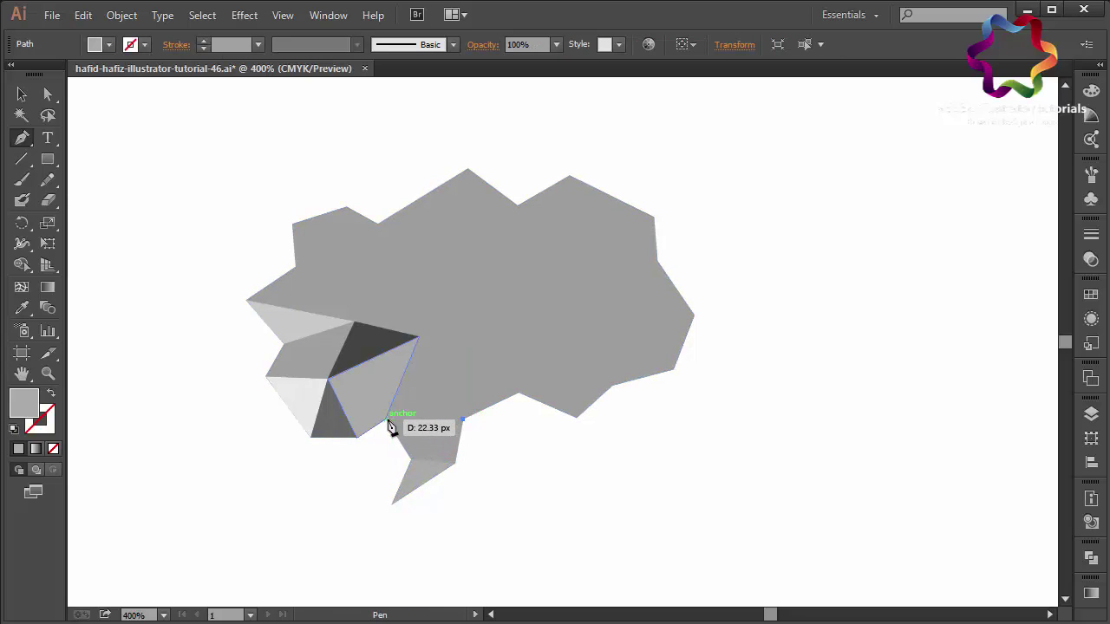
left_click(385, 421)
left_click(410, 458)
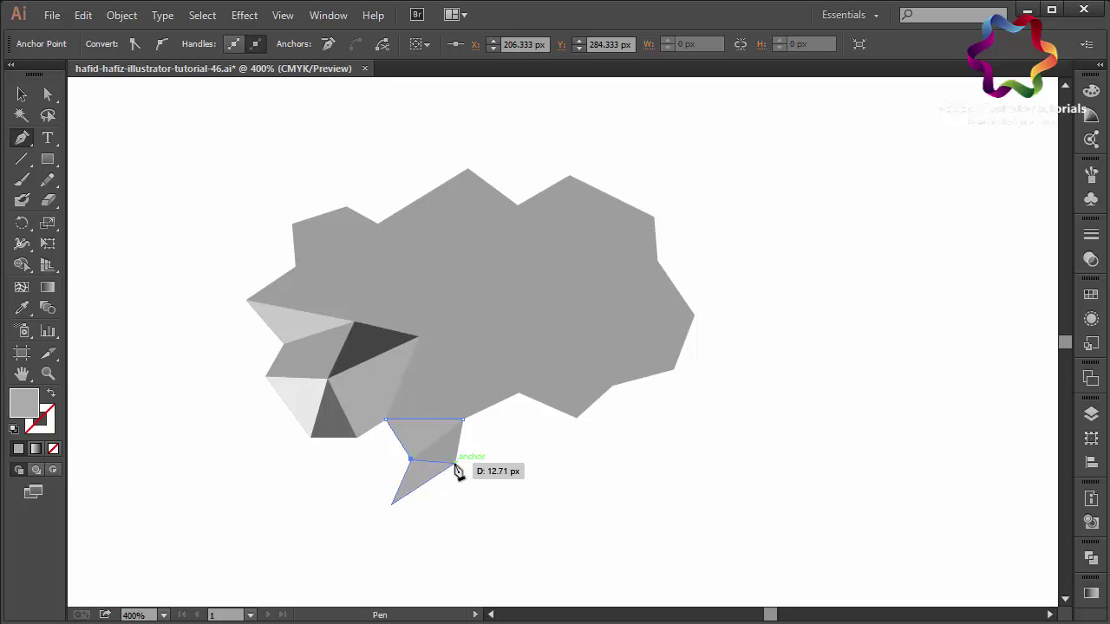
double_click(30, 408)
left_click_drag(706, 325, 652, 377)
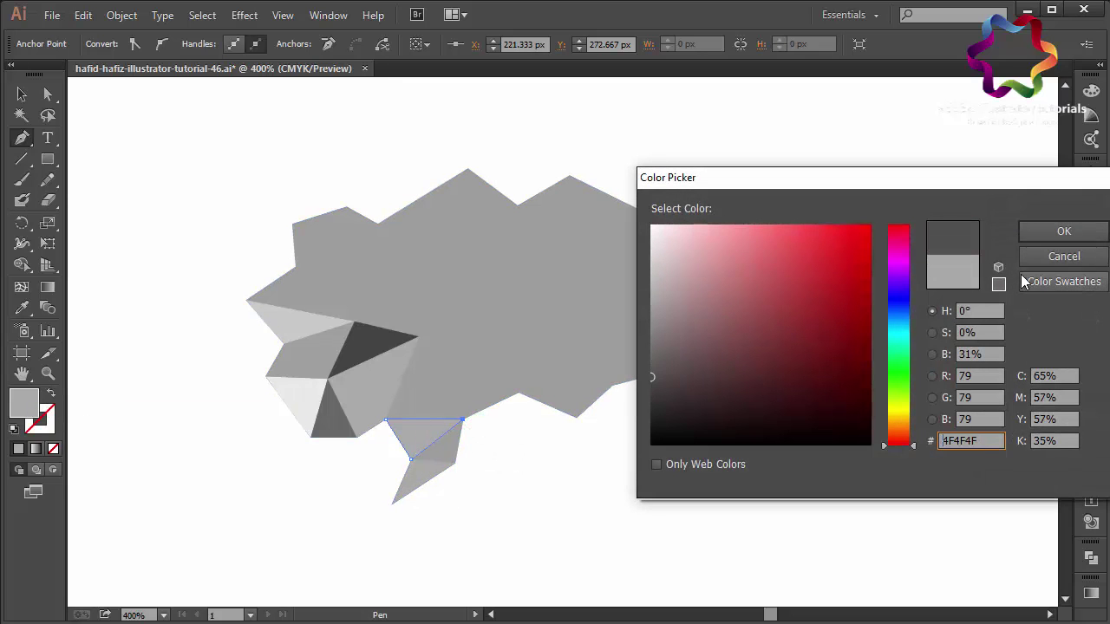
left_click(1028, 232)
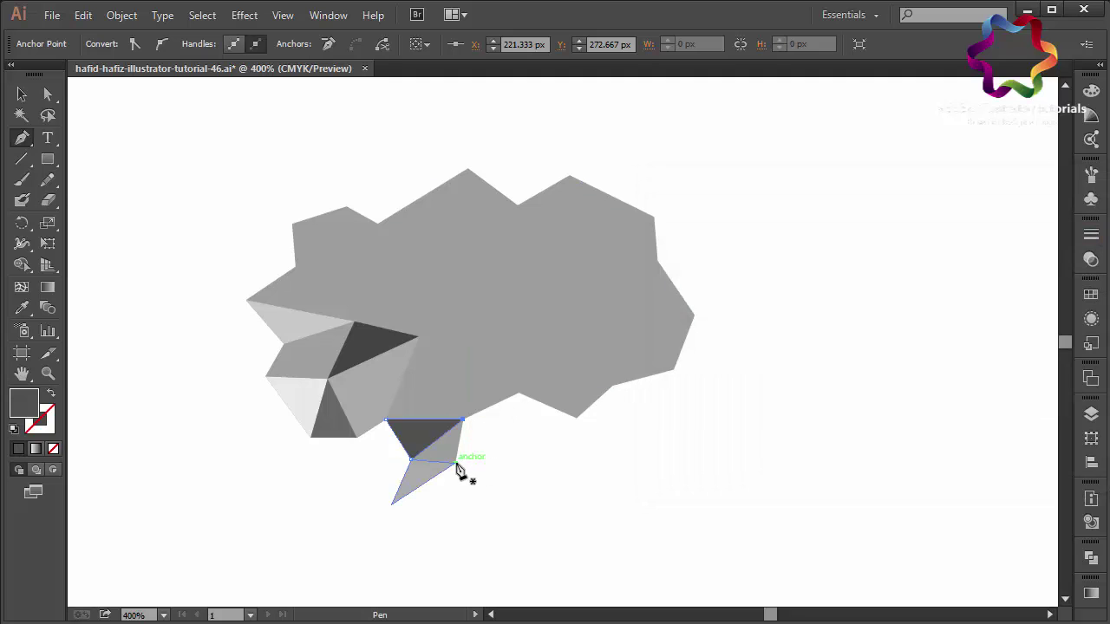
left_click(455, 463)
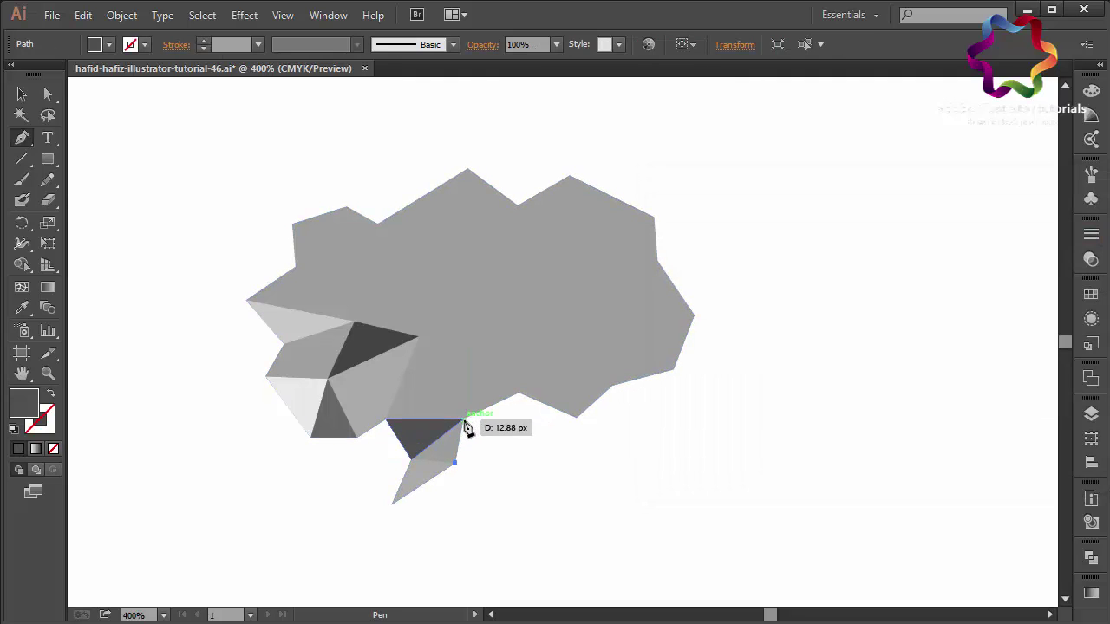
- Outline another adjoining triangle on the tail
left_click(464, 422)
left_click(409, 457)
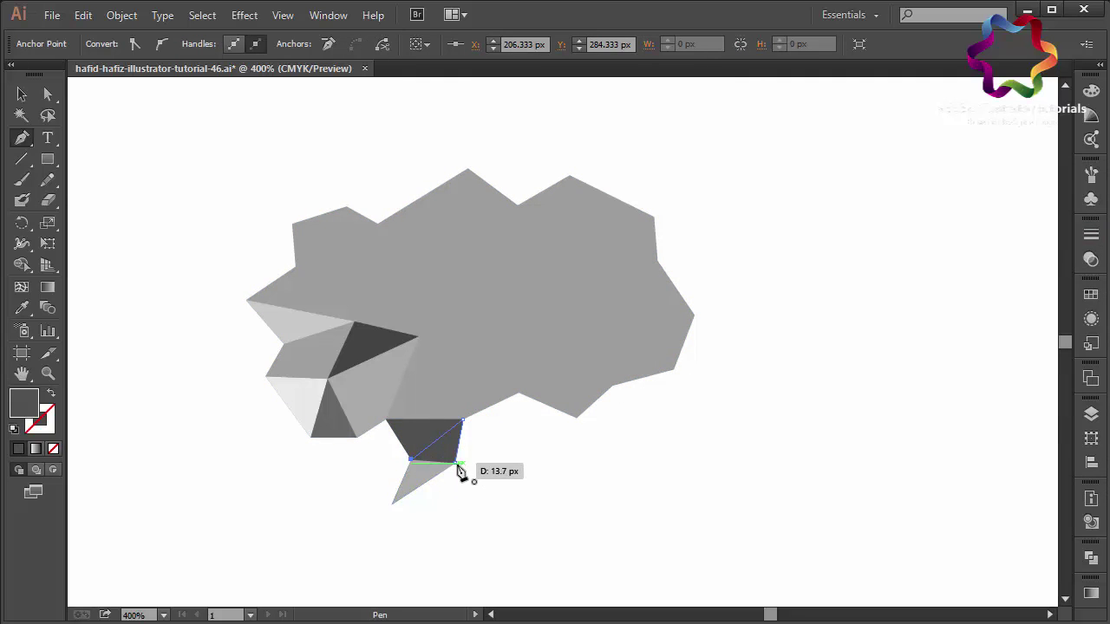
left_click(457, 464)
- Fill the small tail triangle dark red 7F2020
double_click(35, 406)
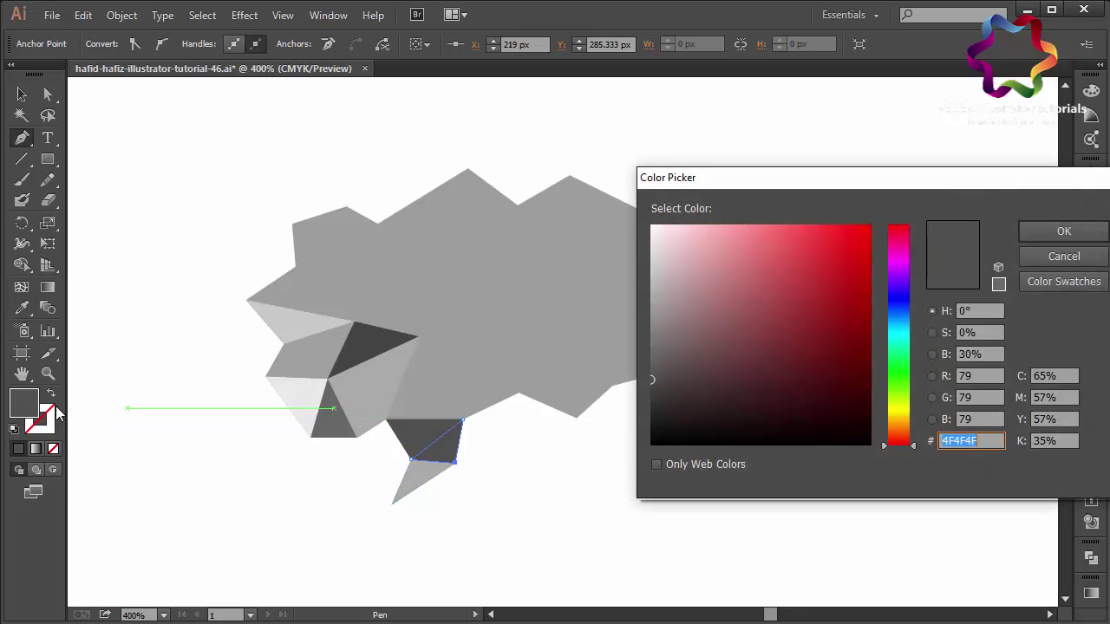
mouse_move(756, 369)
left_mouse_down()
mouse_move(699, 302)
mouse_move(840, 318)
mouse_move(815, 335)
left_mouse_up()
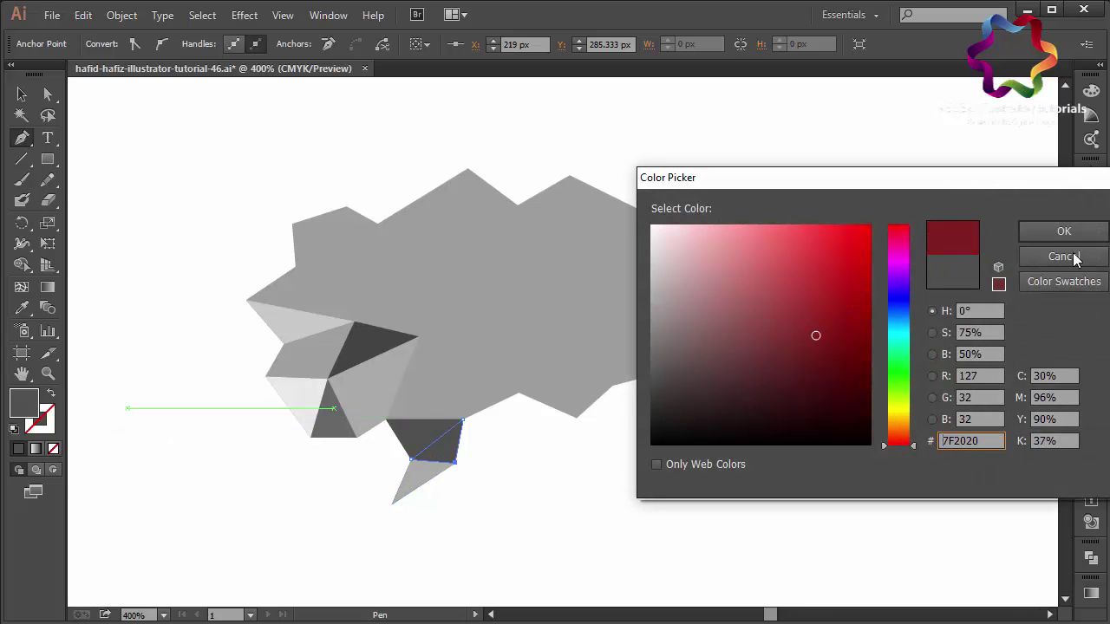
left_click(1077, 234)
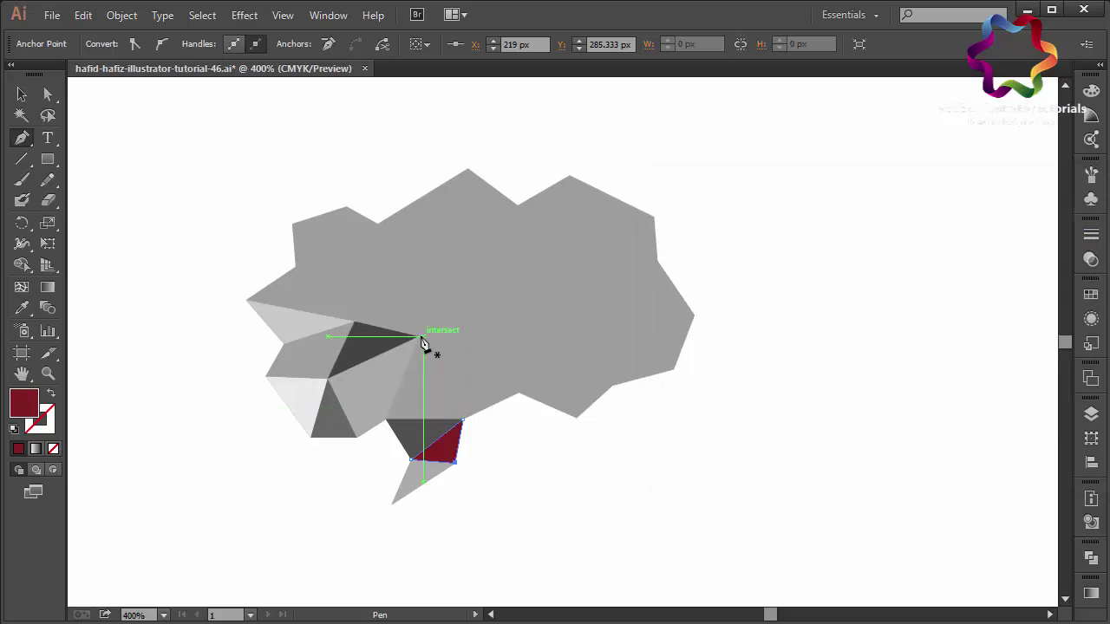
- Draw a triangle above the dark red one and fill it lighter red 995555
left_click(419, 338)
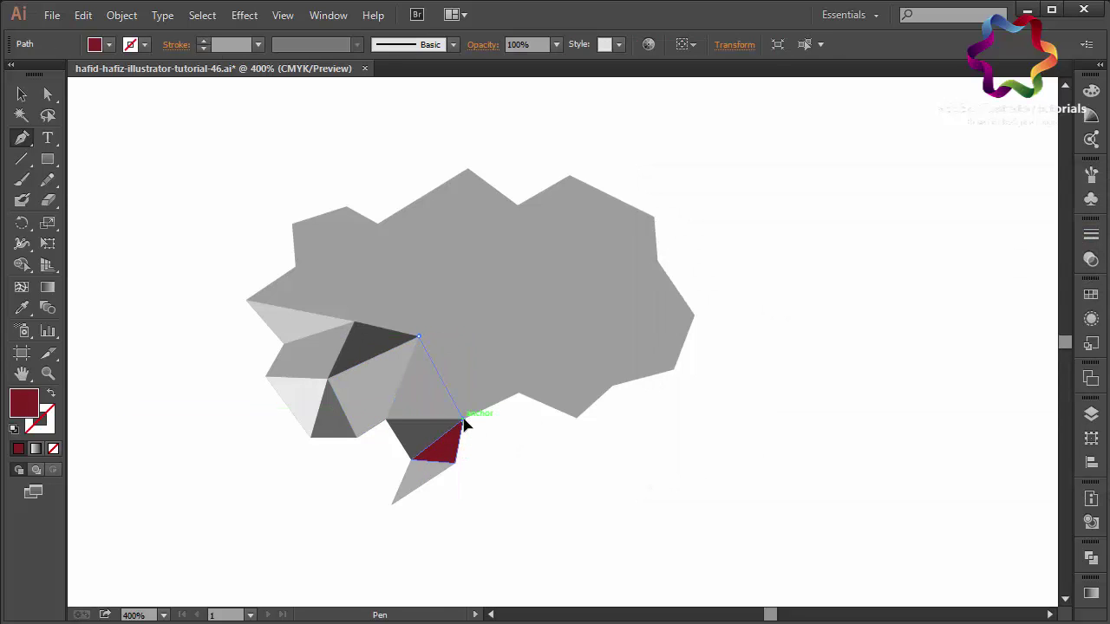
left_click(462, 421)
left_click(387, 421)
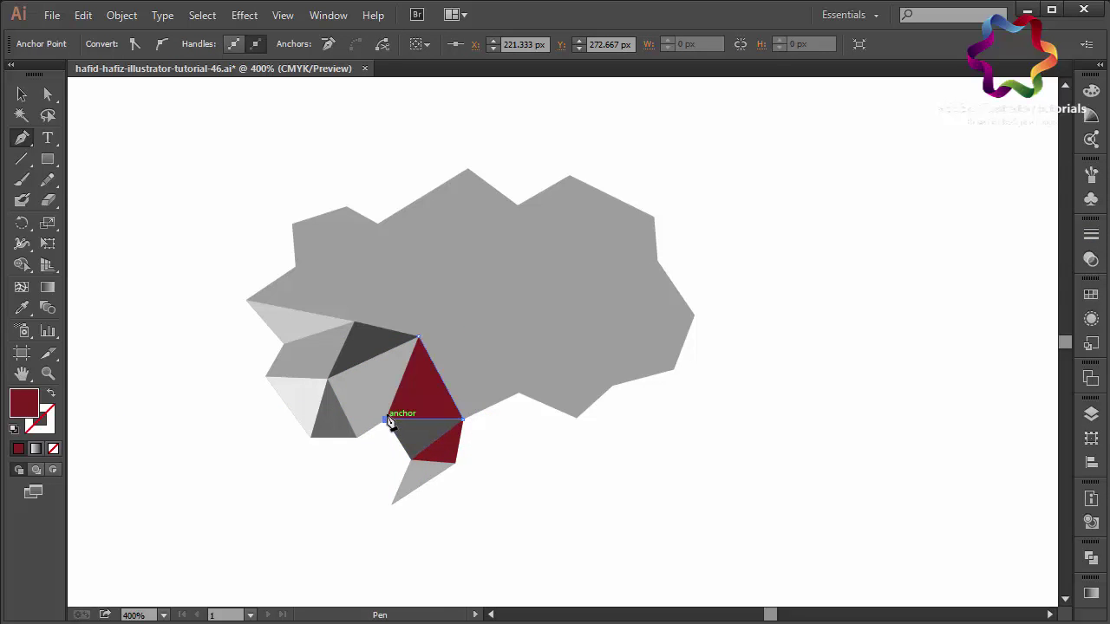
left_click(418, 338)
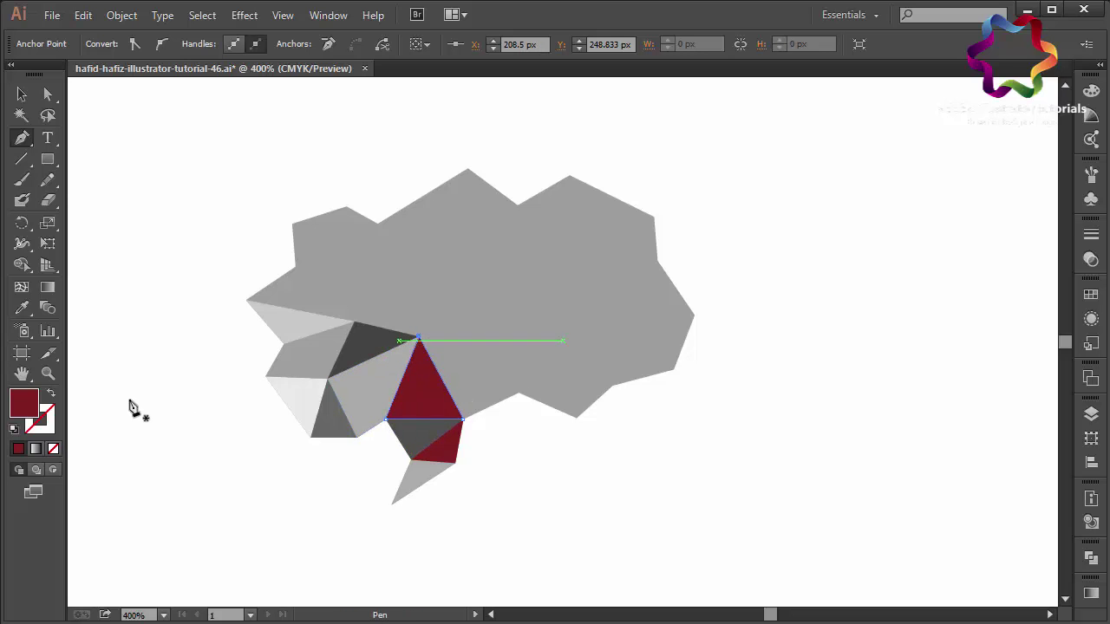
double_click(21, 419)
left_click(749, 312)
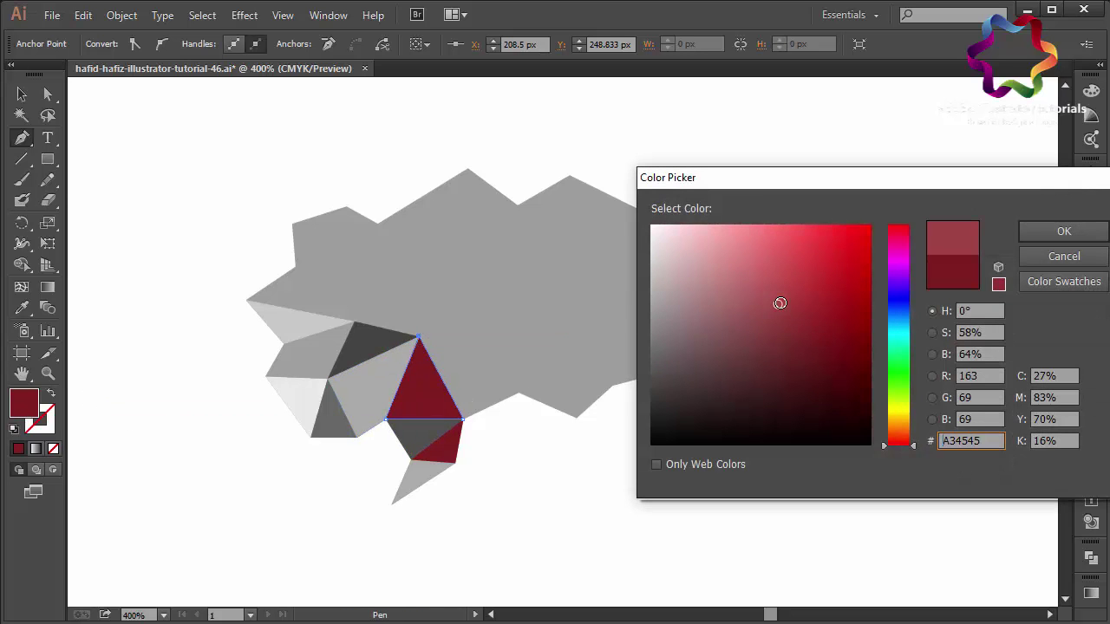
left_click(1037, 231)
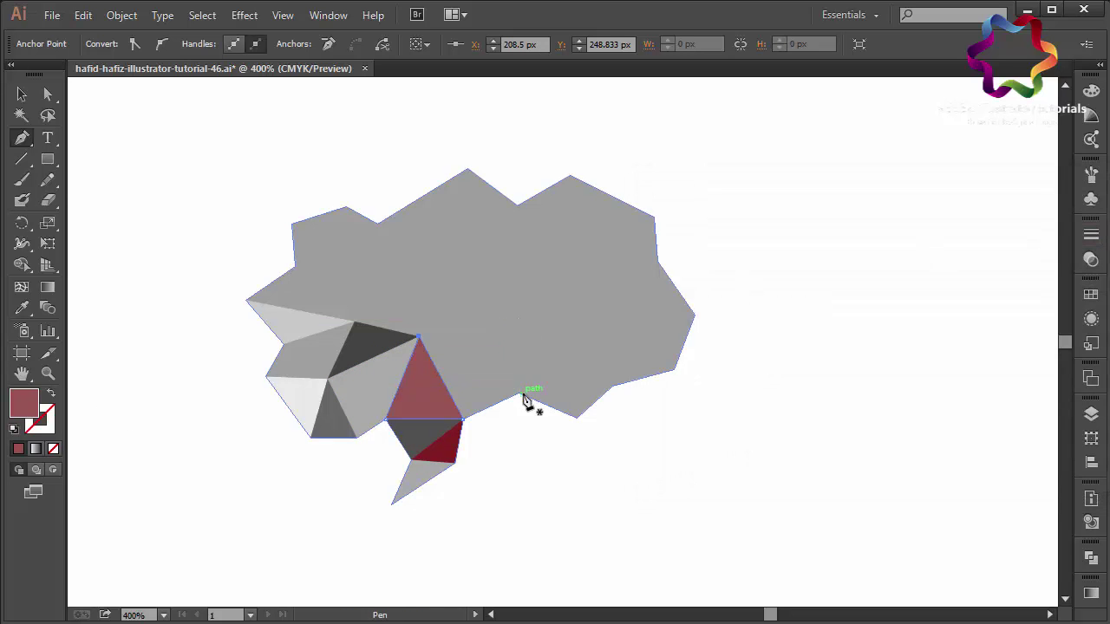
- Outline a triangle on the bubble's left side and a facet at its top-left corner
left_click(295, 269)
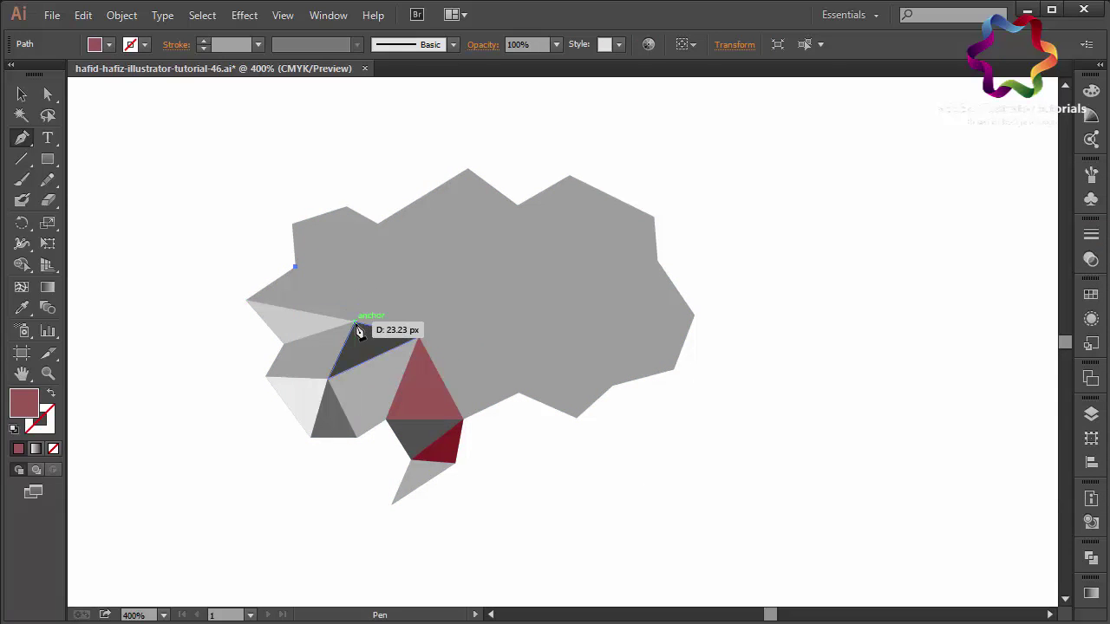
left_click(354, 322)
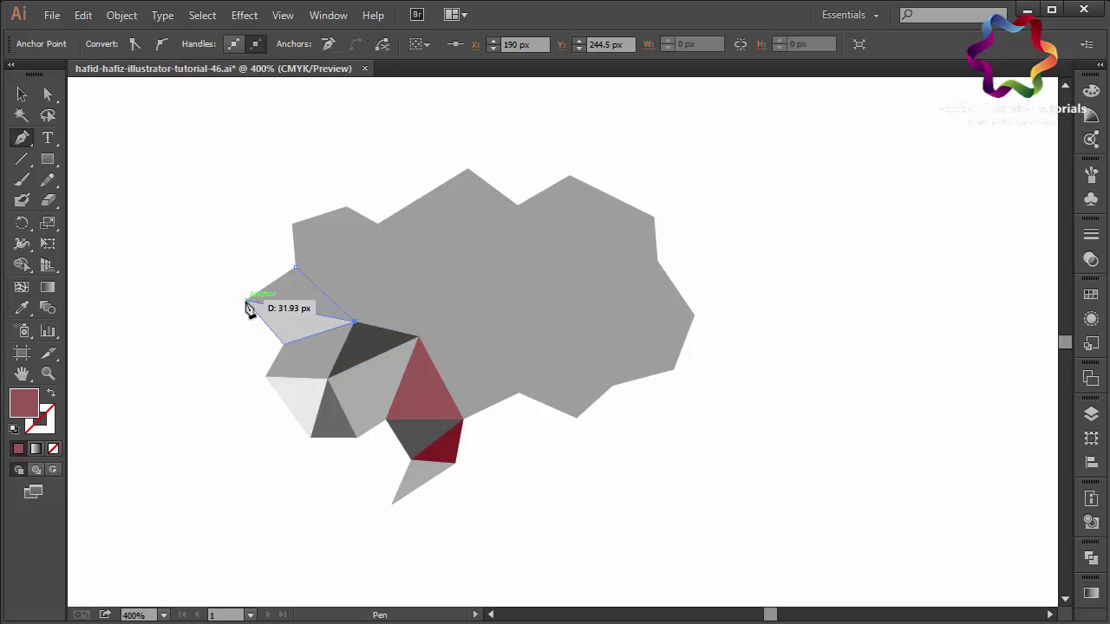
left_click(246, 299)
left_click(295, 267)
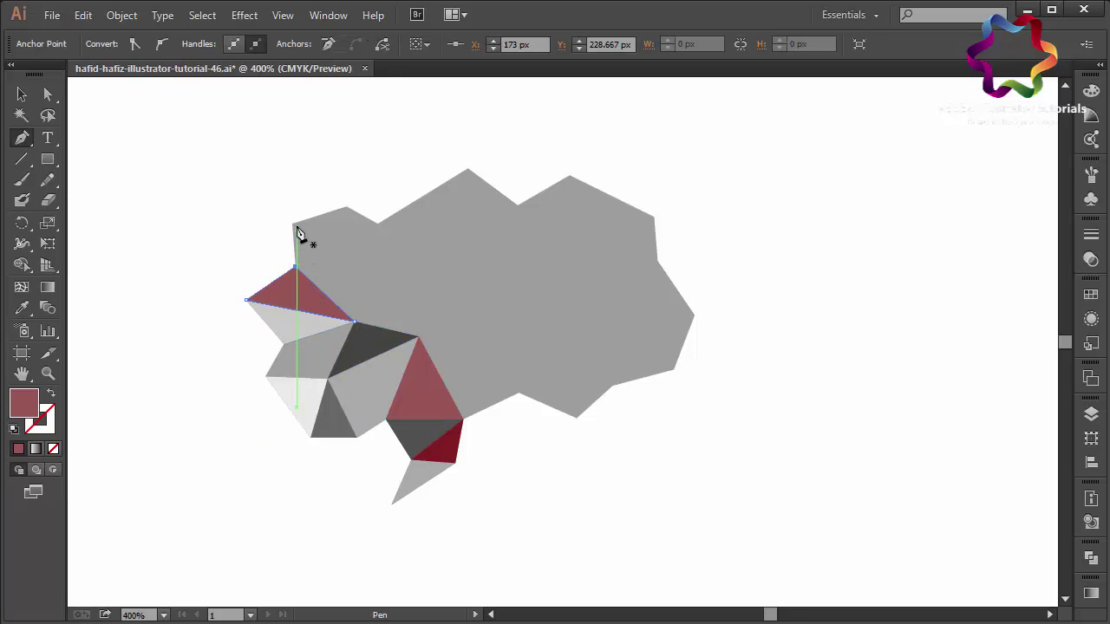
left_click(292, 224)
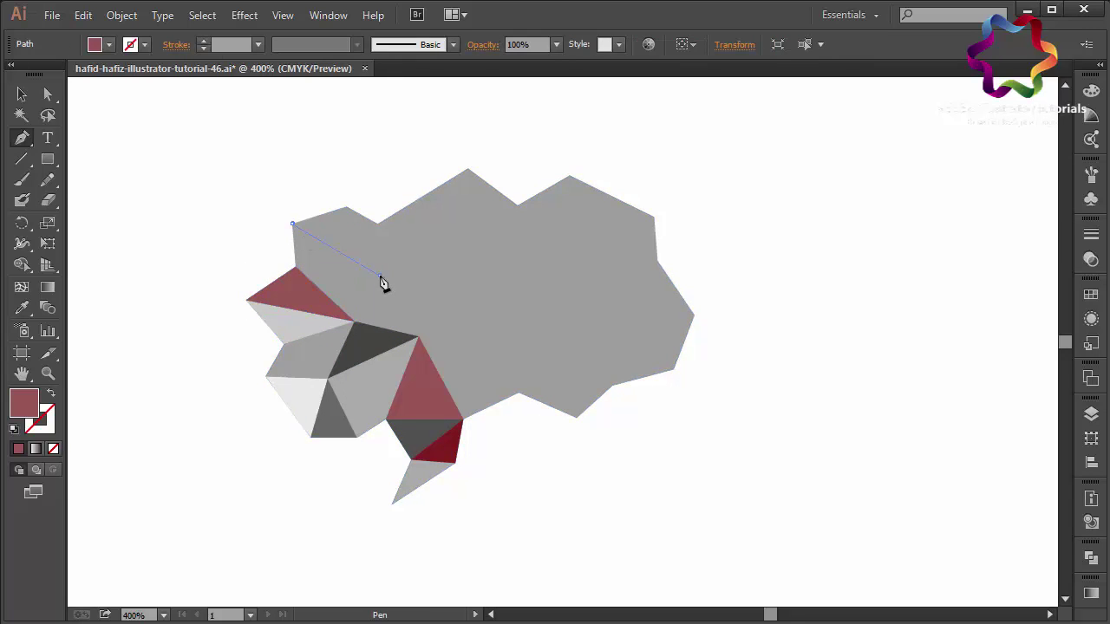
left_click(380, 277)
left_click(354, 323)
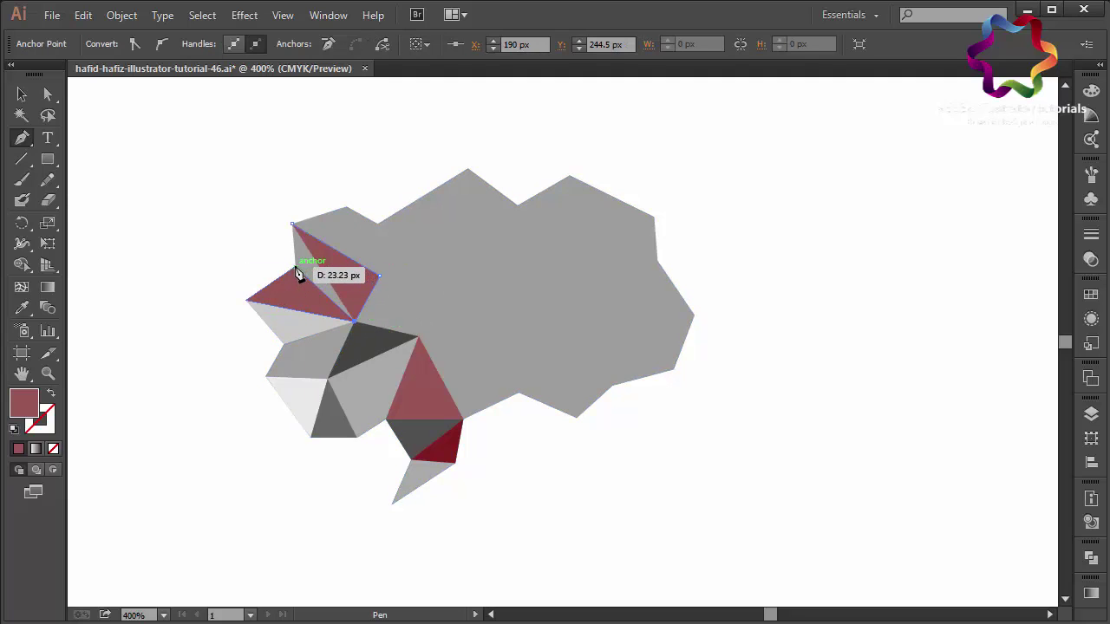
left_click(295, 267)
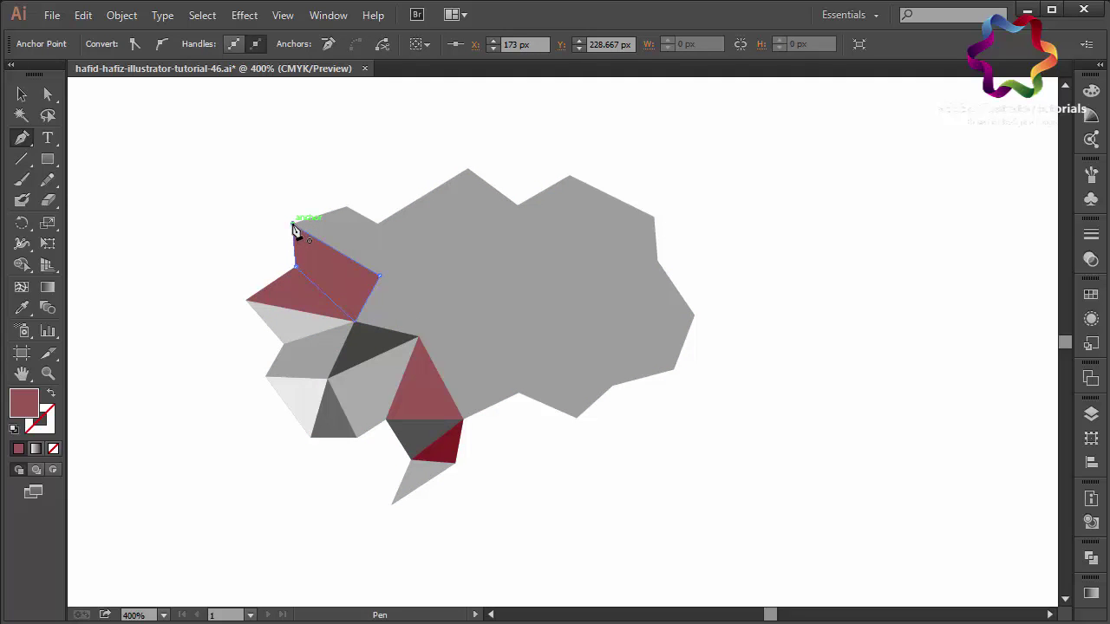
- Fill the top-left facet light grey D8D8D8
double_click(34, 403)
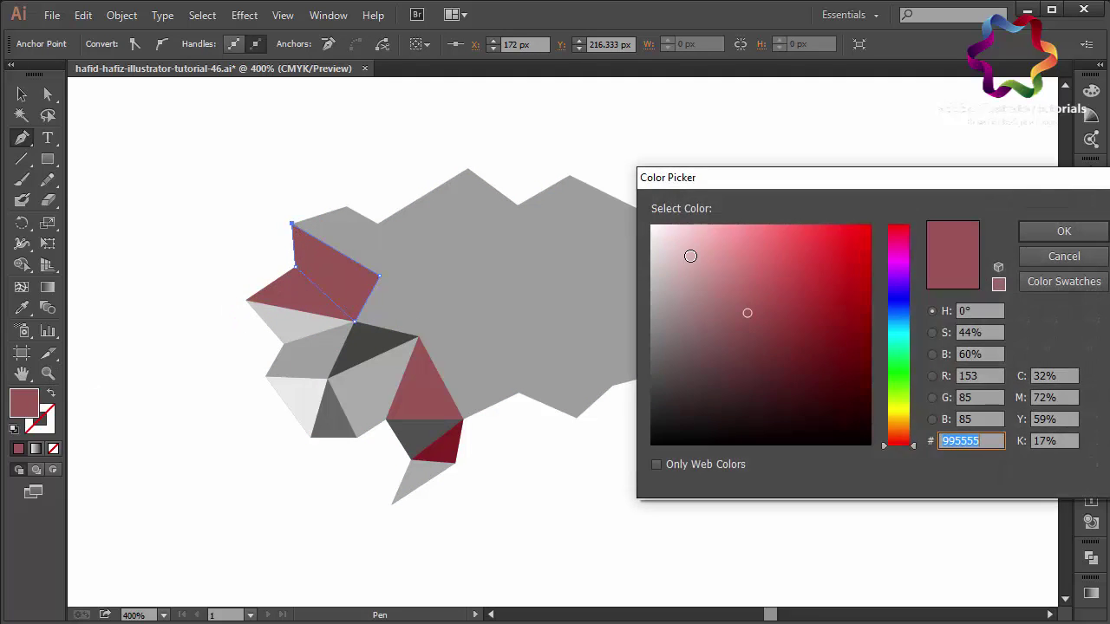
left_click_drag(691, 253, 638, 258)
left_click(1047, 232)
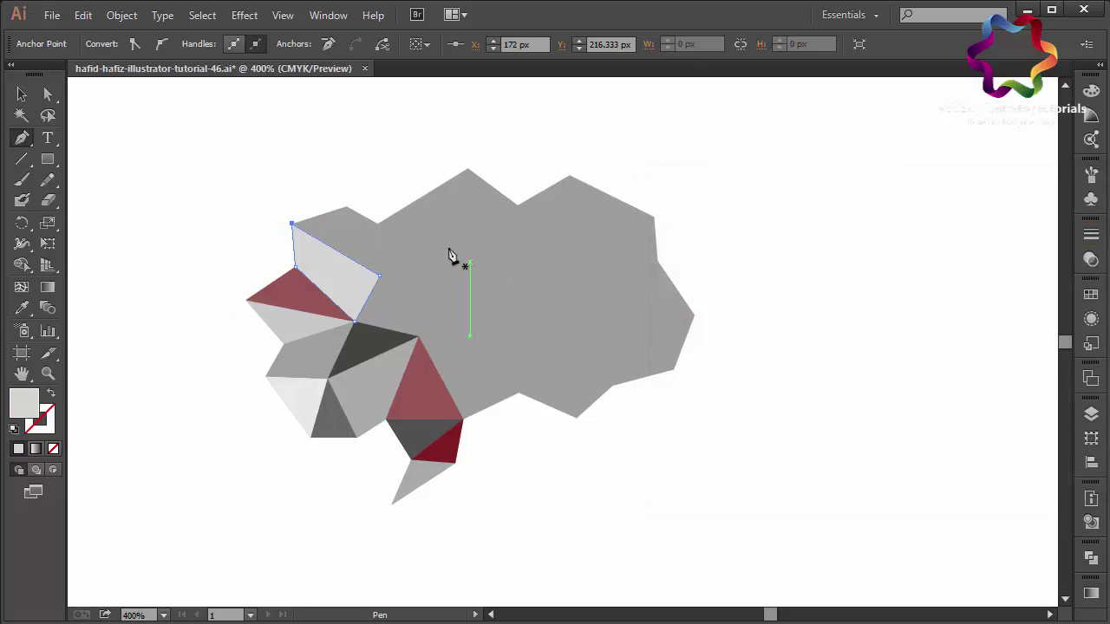
- Draw two triangles along the bubble's upper-left top edge, then bring up the newest one's fill colour
left_click(378, 225)
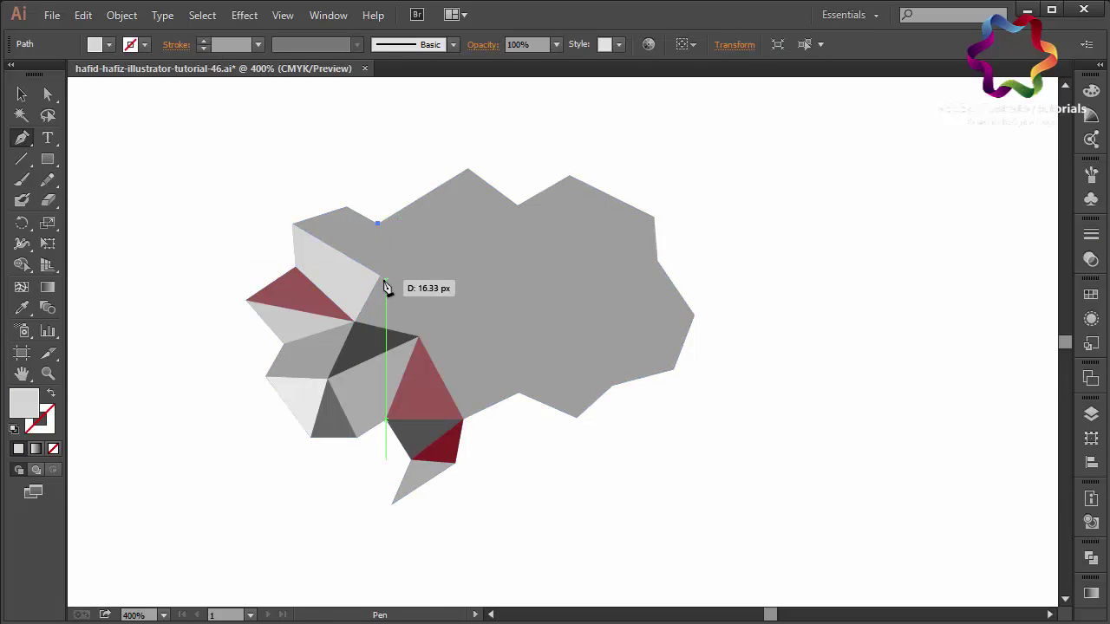
left_click(379, 275)
left_click(345, 206)
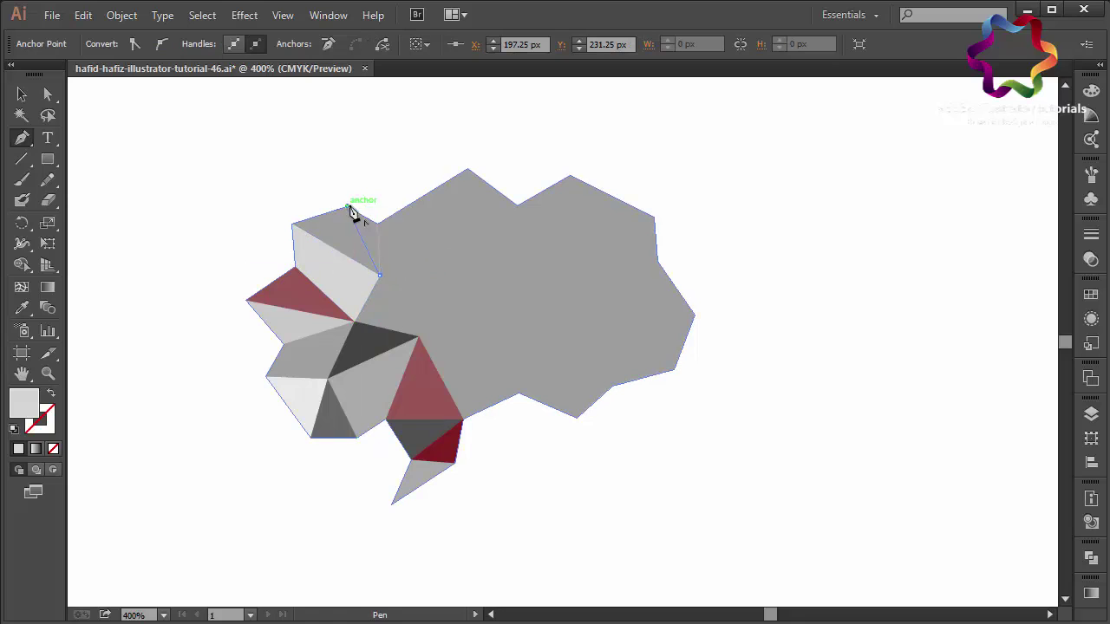
left_click(379, 226)
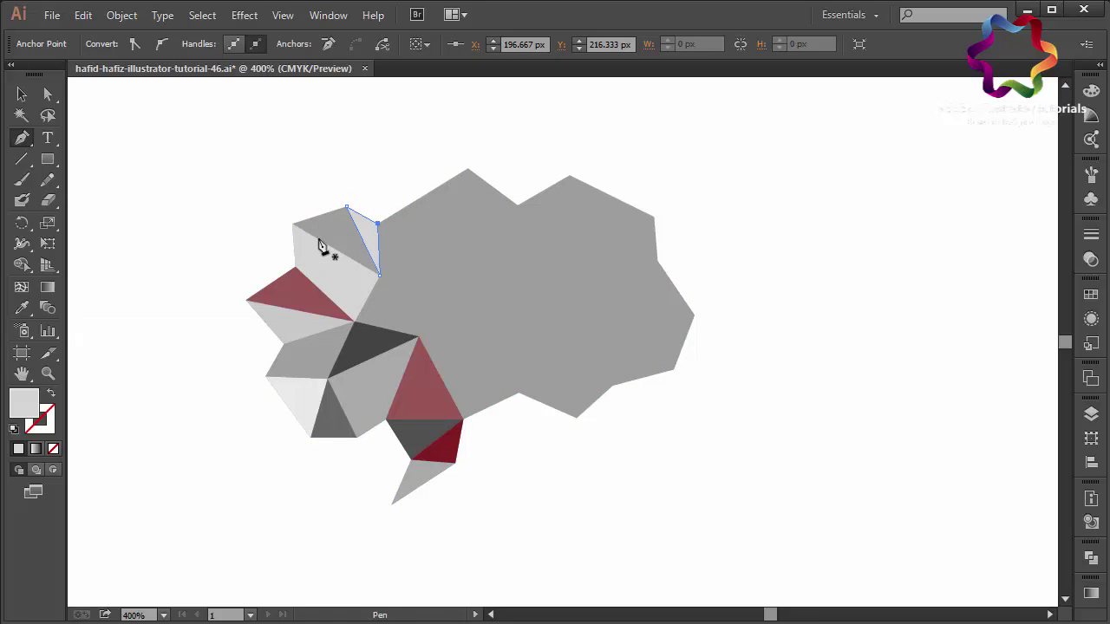
left_click(293, 224)
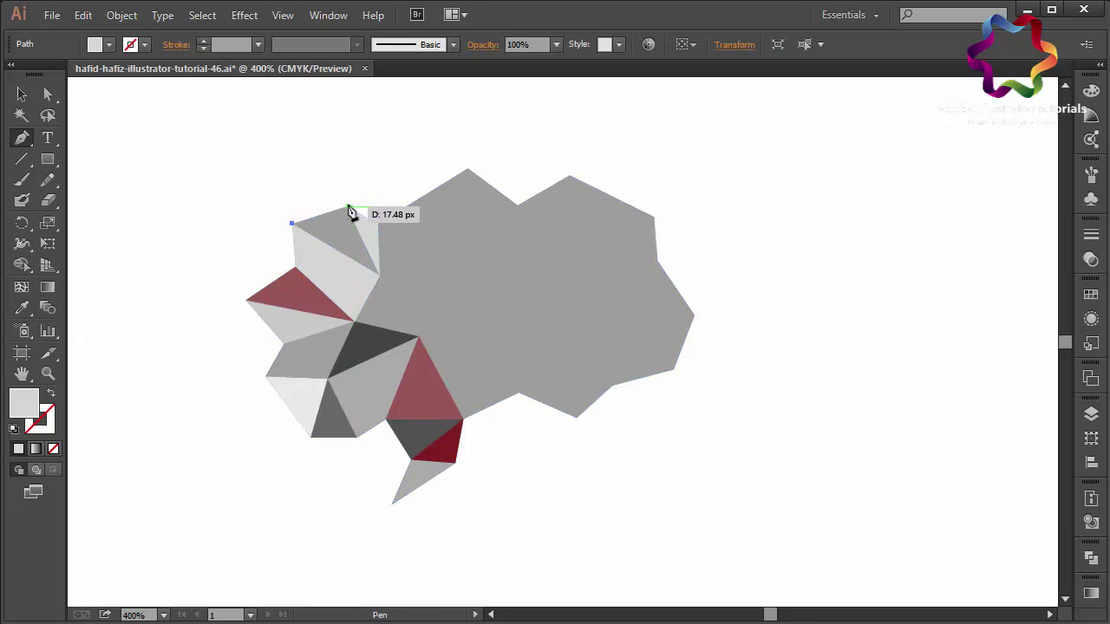
left_click(346, 206)
left_click(379, 275)
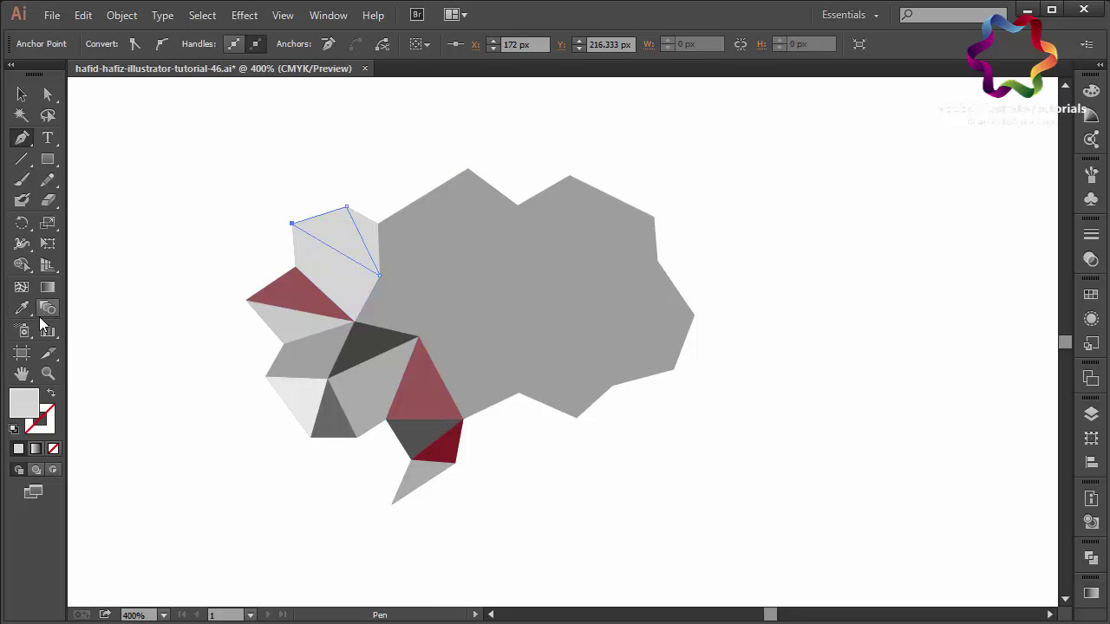
double_click(25, 410)
- Fill the top-left triangle 966363 and draw a four-sided facet above the lighter red triangle
type("966363")
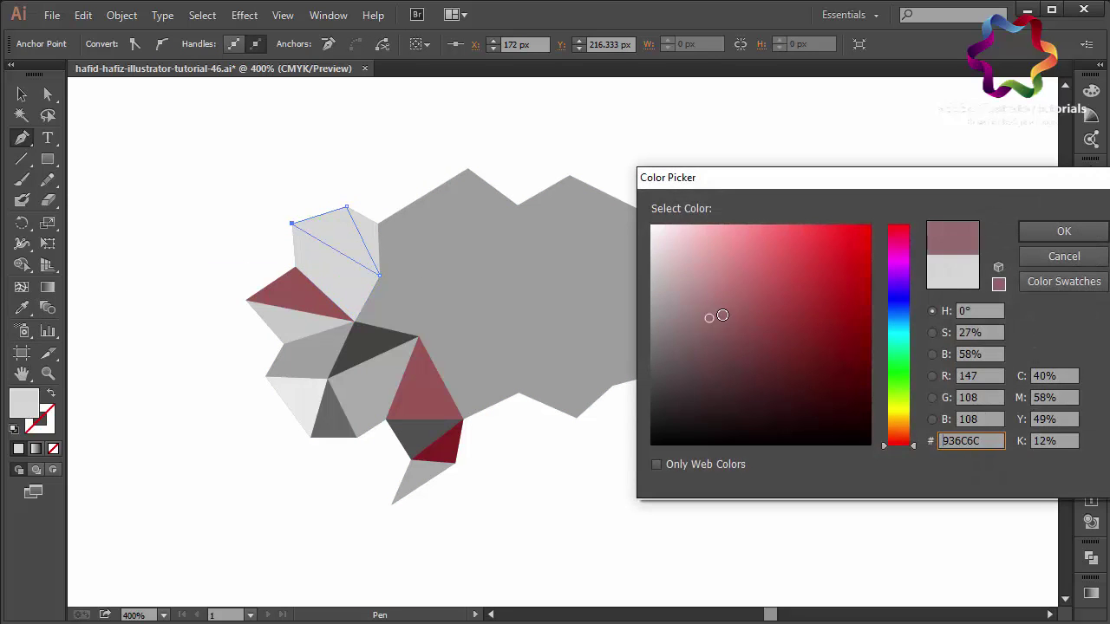
left_click(1048, 235)
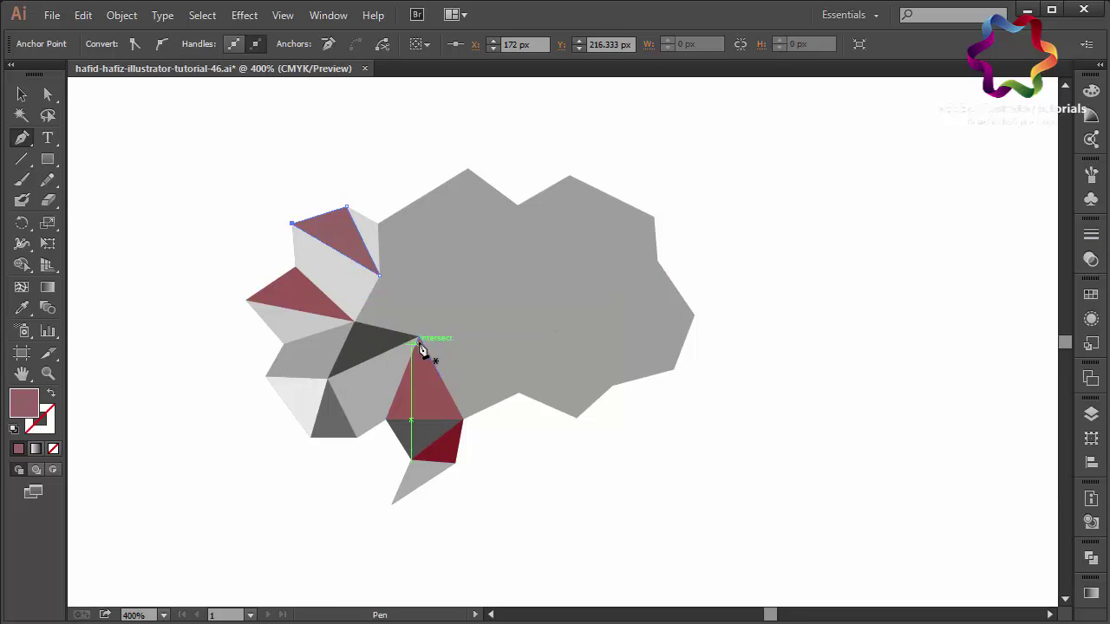
left_click(419, 337)
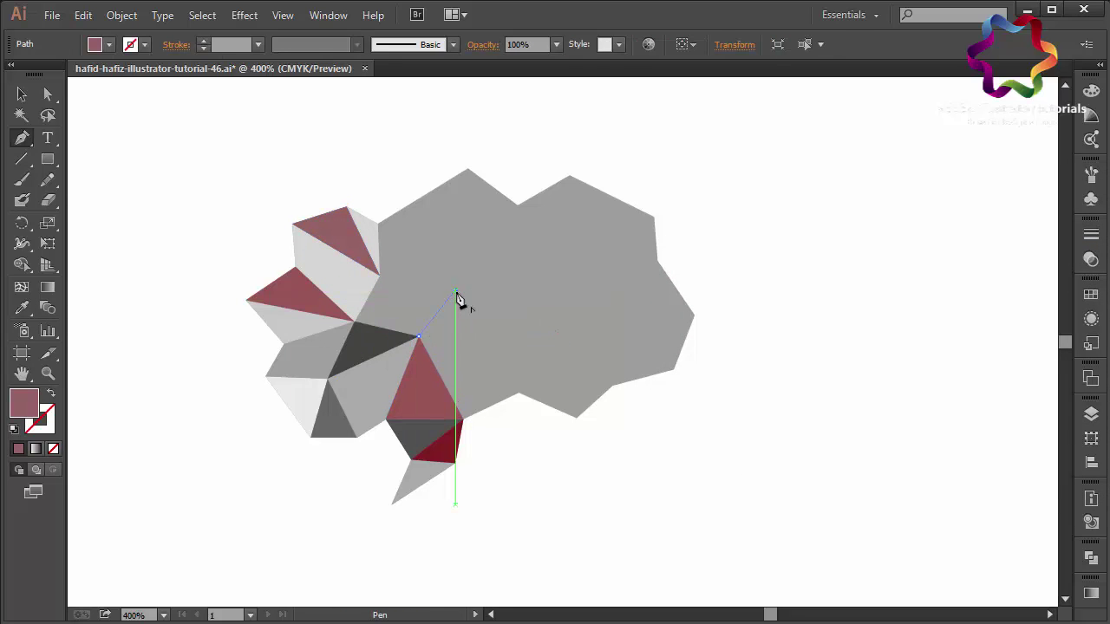
left_click(379, 277)
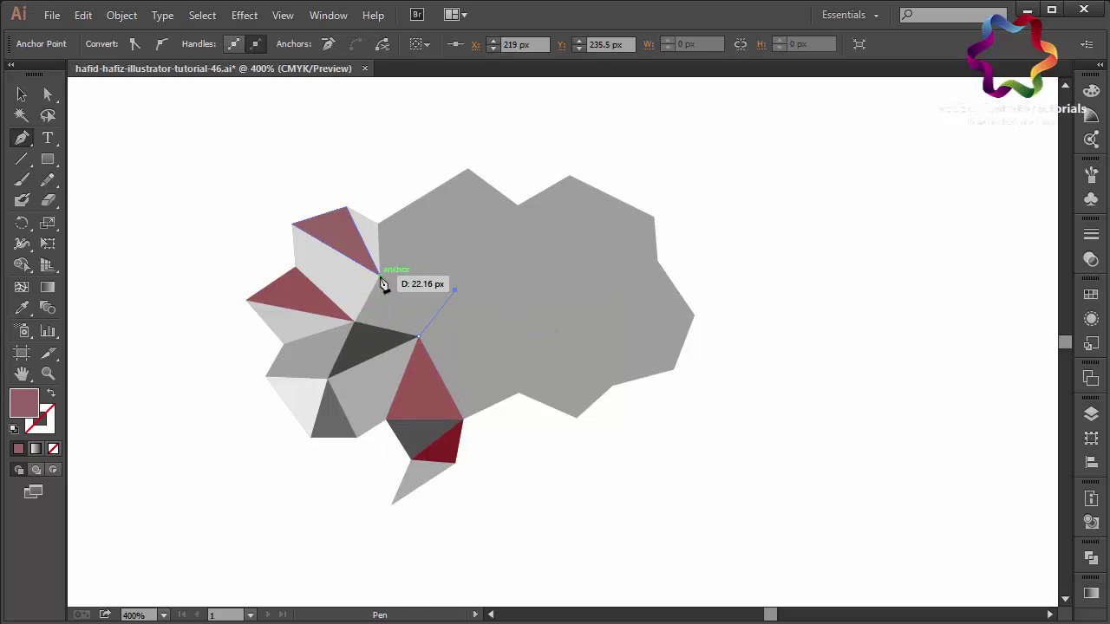
left_click(354, 323)
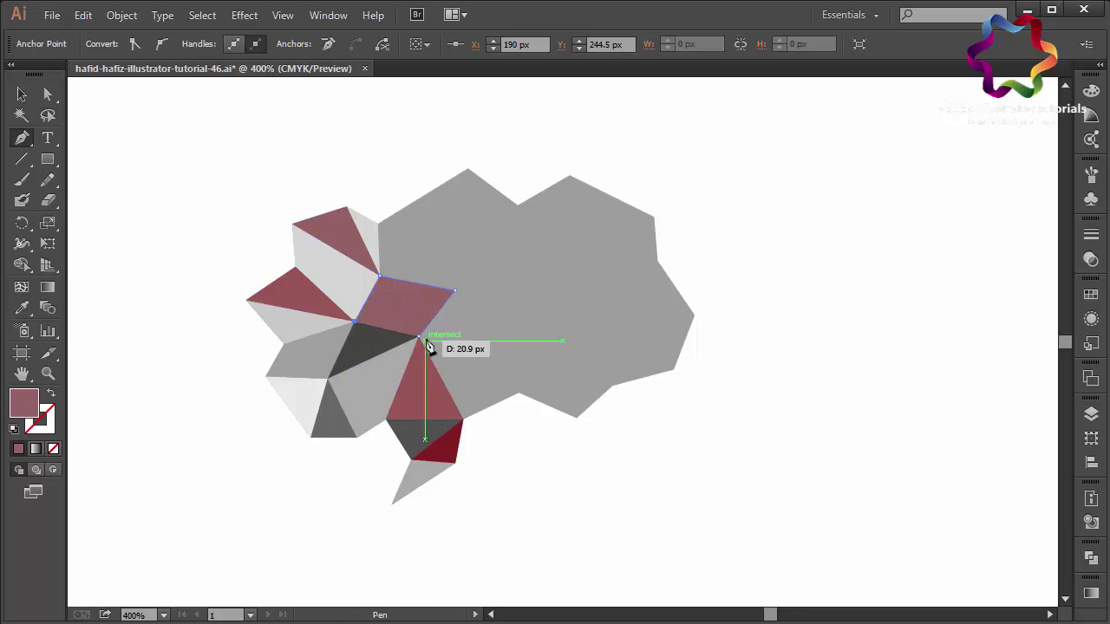
left_click(418, 336)
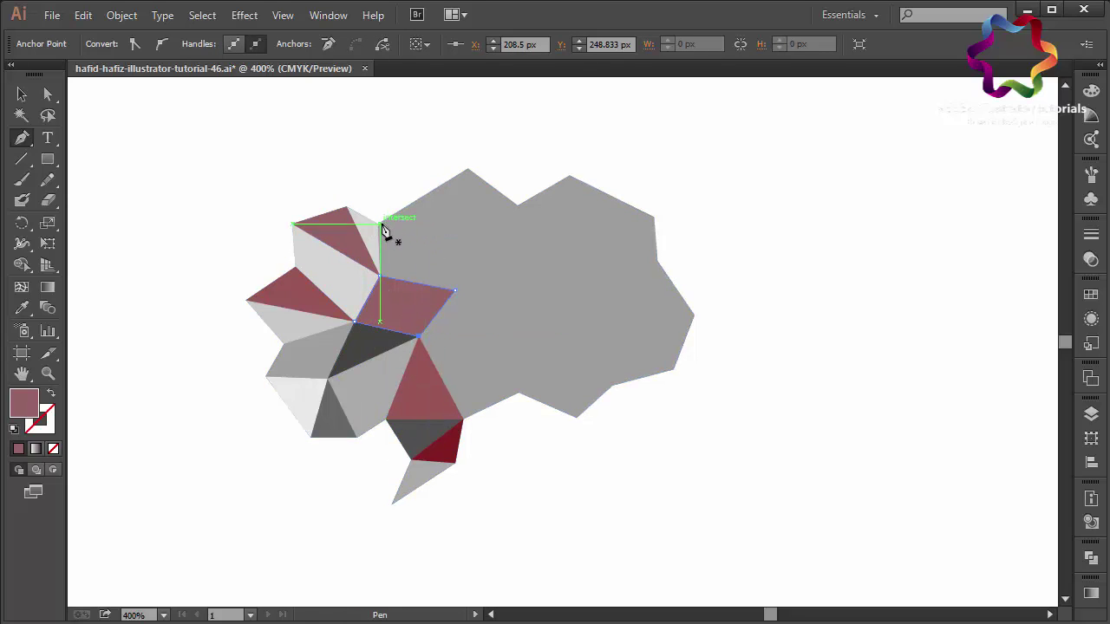
- Draw a four-sided facet reaching from the bubble's centre up to its top peak
left_click(467, 168)
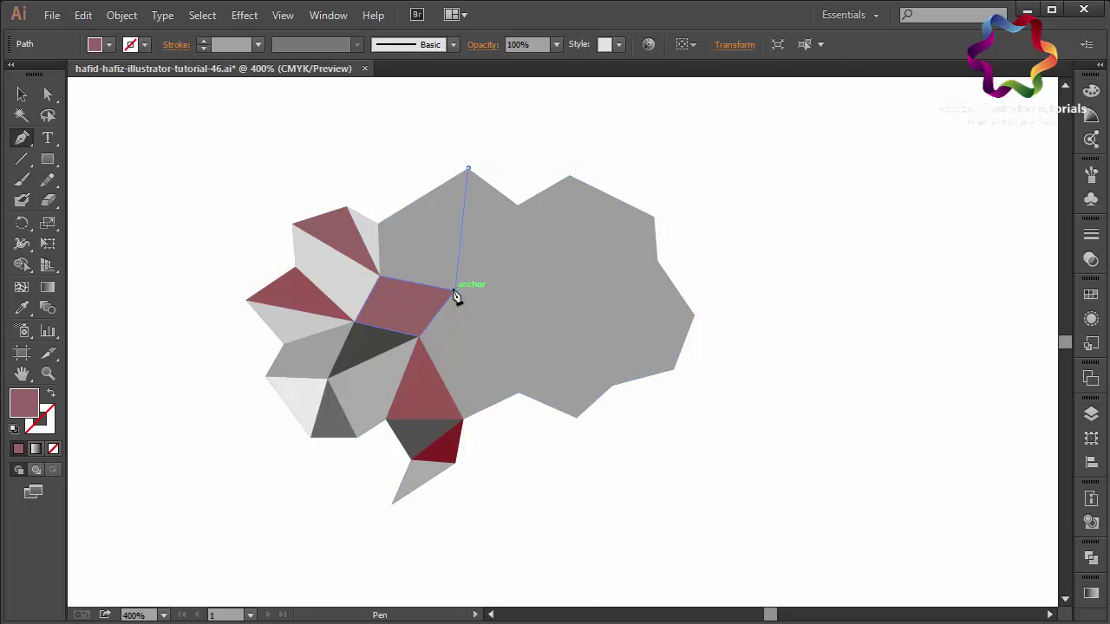
left_click(455, 289)
left_click(379, 276)
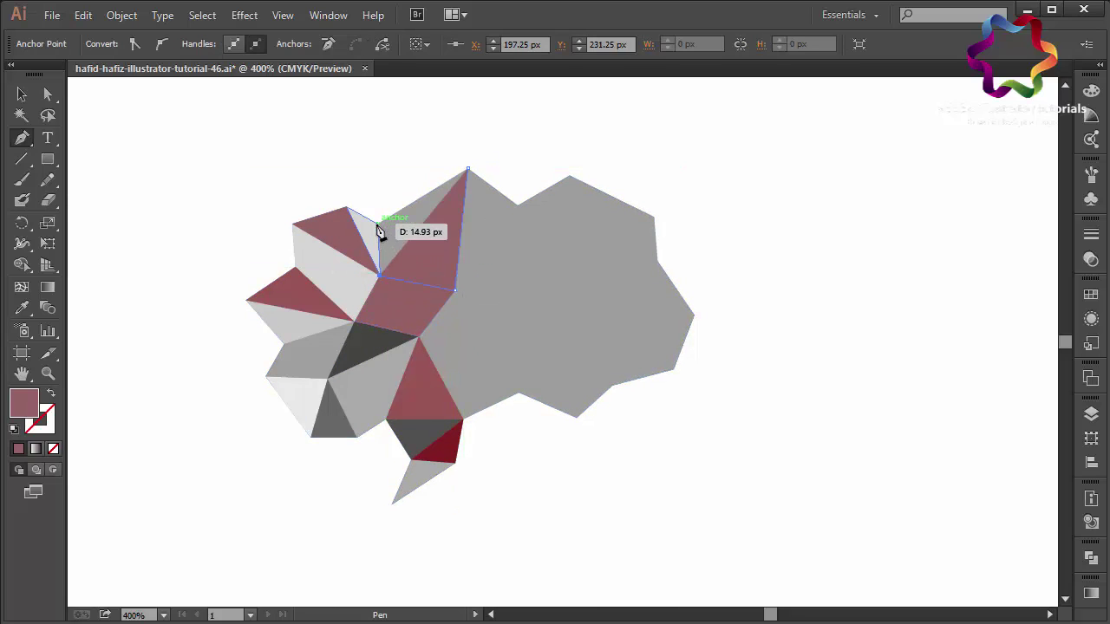
left_click(377, 224)
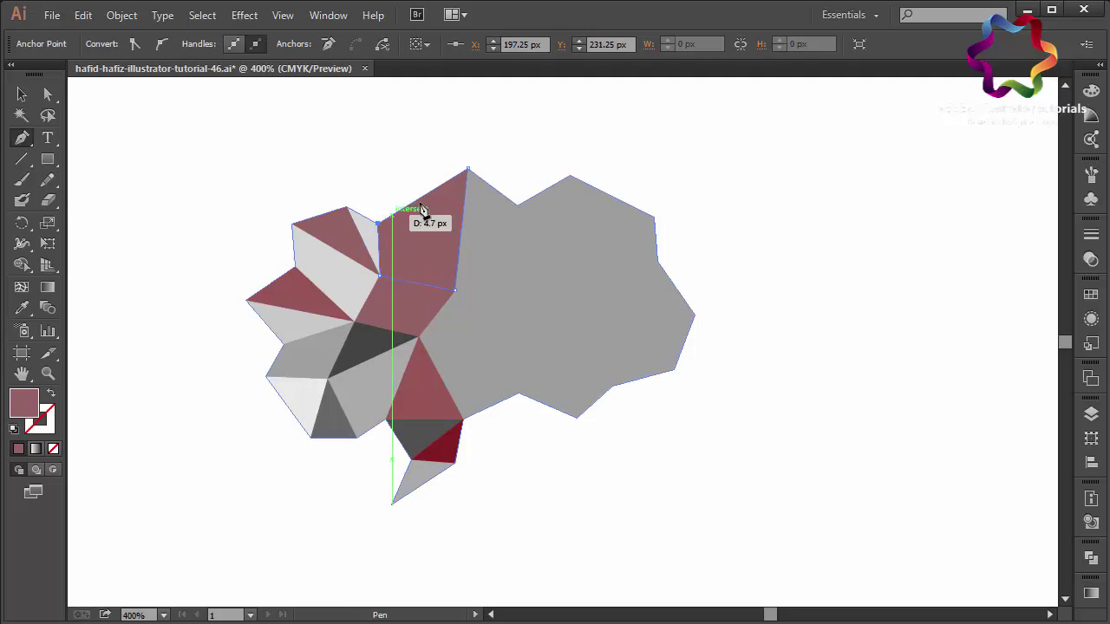
left_click(468, 170)
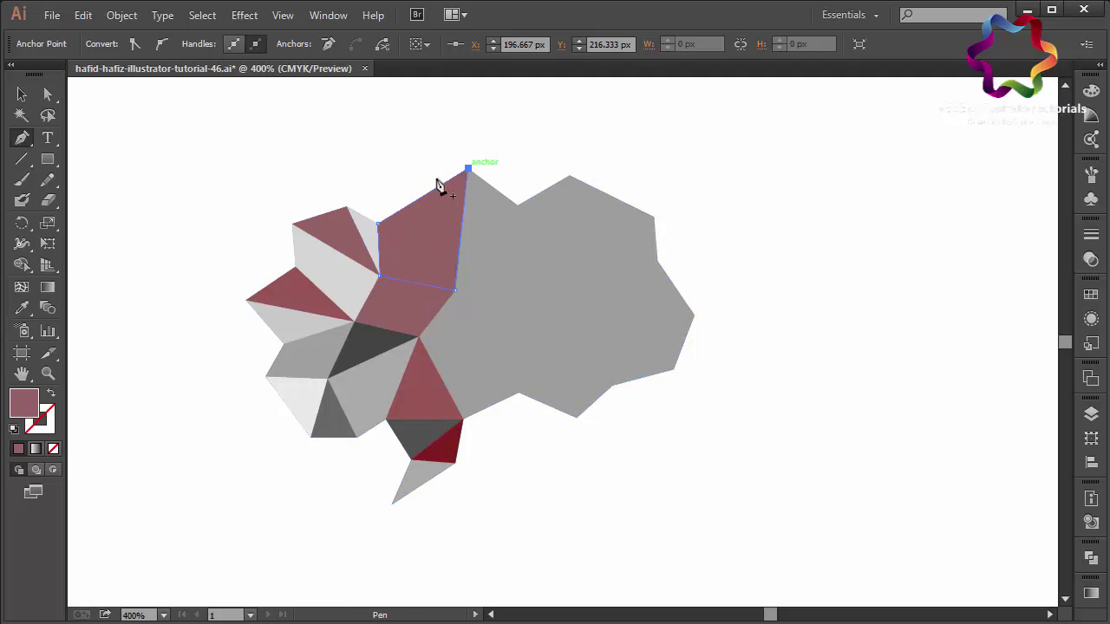
- Recolour the top four-sided facet light pink #B29D9D
double_click(21, 405)
left_click_drag(664, 334, 677, 291)
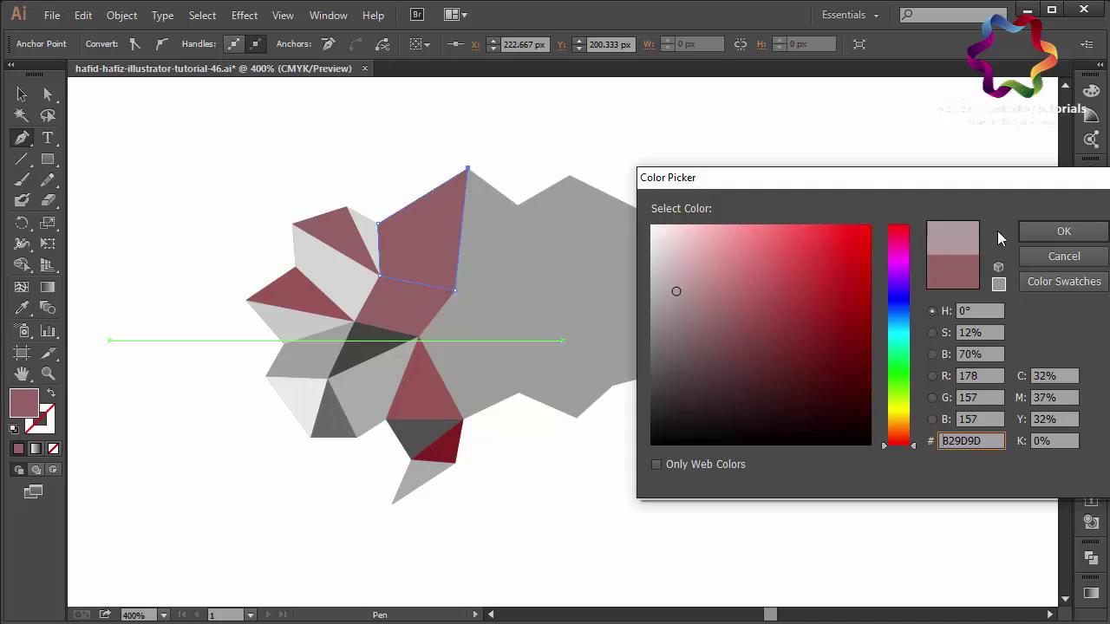
left_click(1048, 229)
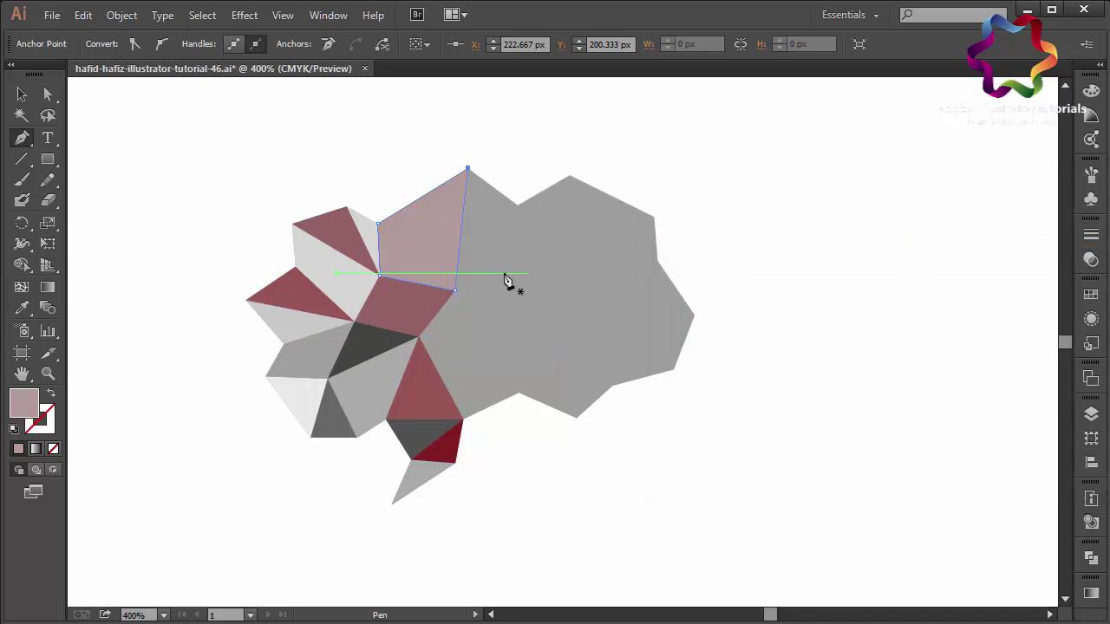
- Draw a triangle from the central junction down to the bubble's lower-right edge
left_click(418, 336)
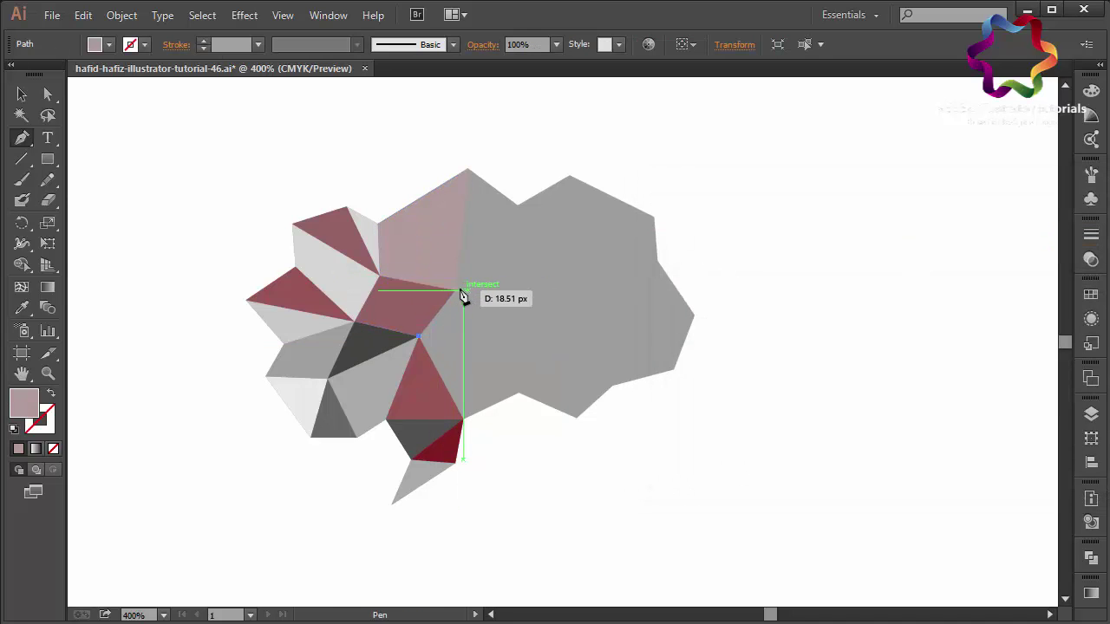
left_click(455, 290)
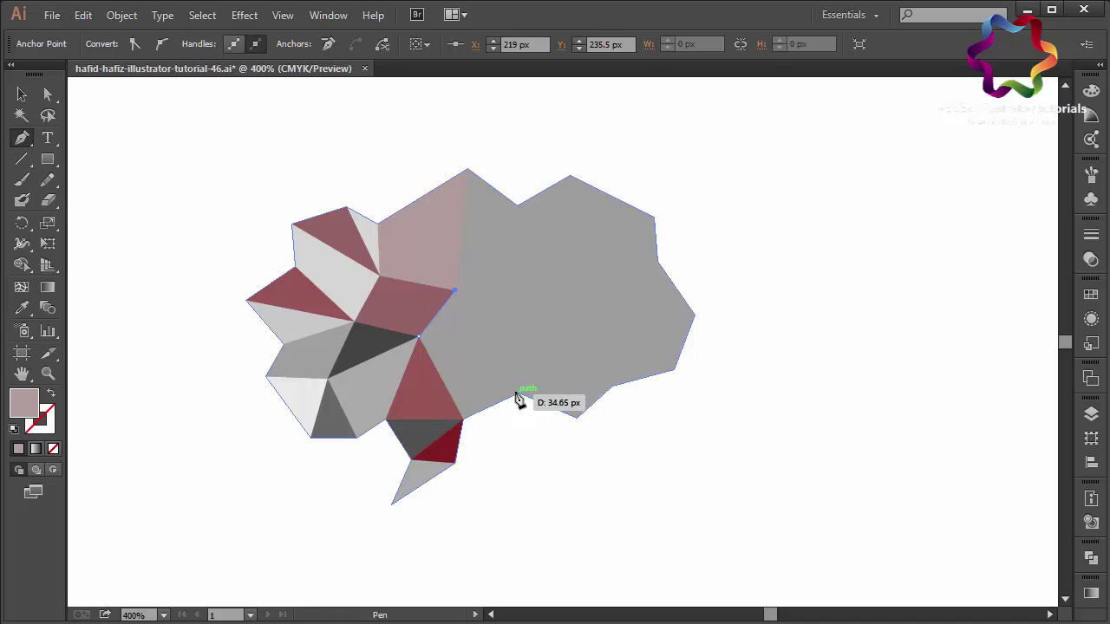
left_click(515, 394)
left_click(420, 336)
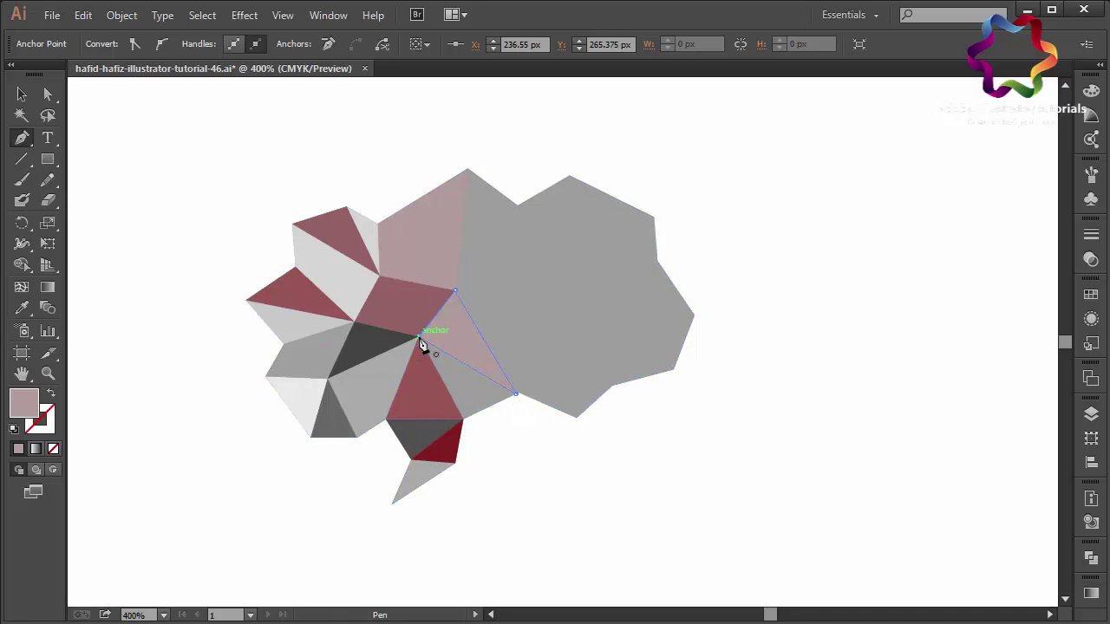
- Draw a triangle at the lower edge and fill it greyish mauve #726060
left_click(463, 419)
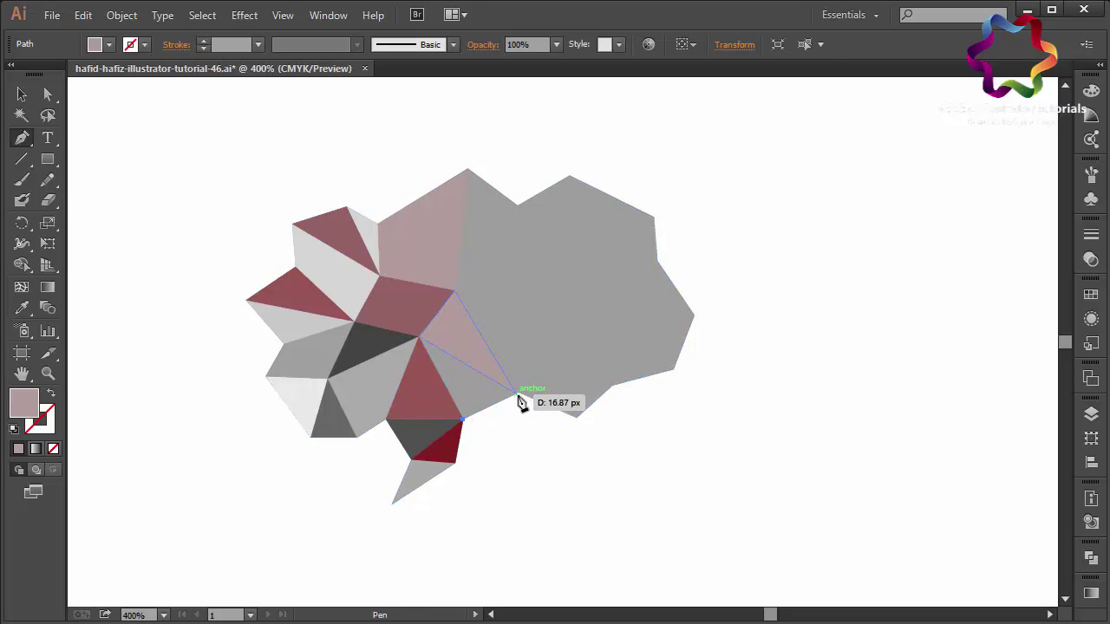
left_click(515, 395)
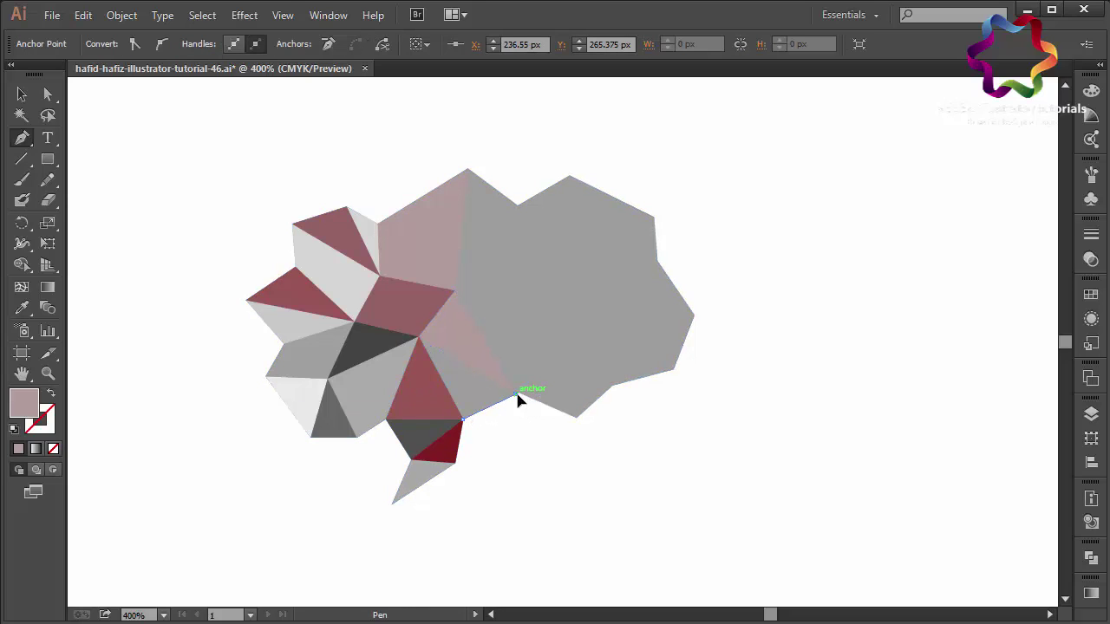
left_click(419, 337)
double_click(24, 404)
left_click(726, 320)
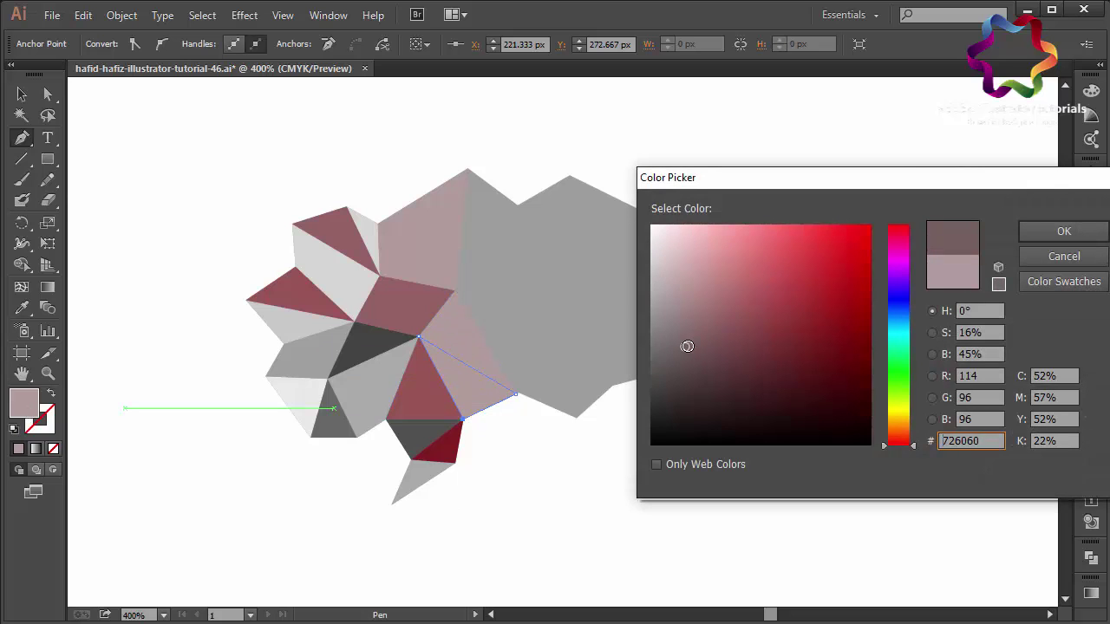
left_click(1063, 232)
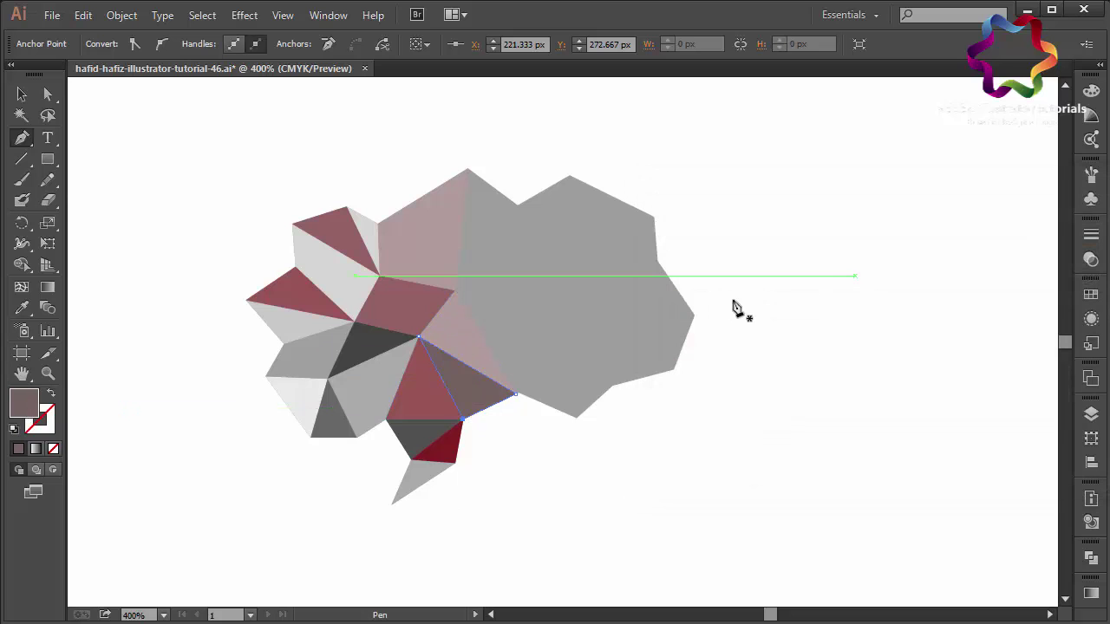
- Draw two more triangles: one right of the central junction, one reaching the bubble's top point
left_click(455, 291)
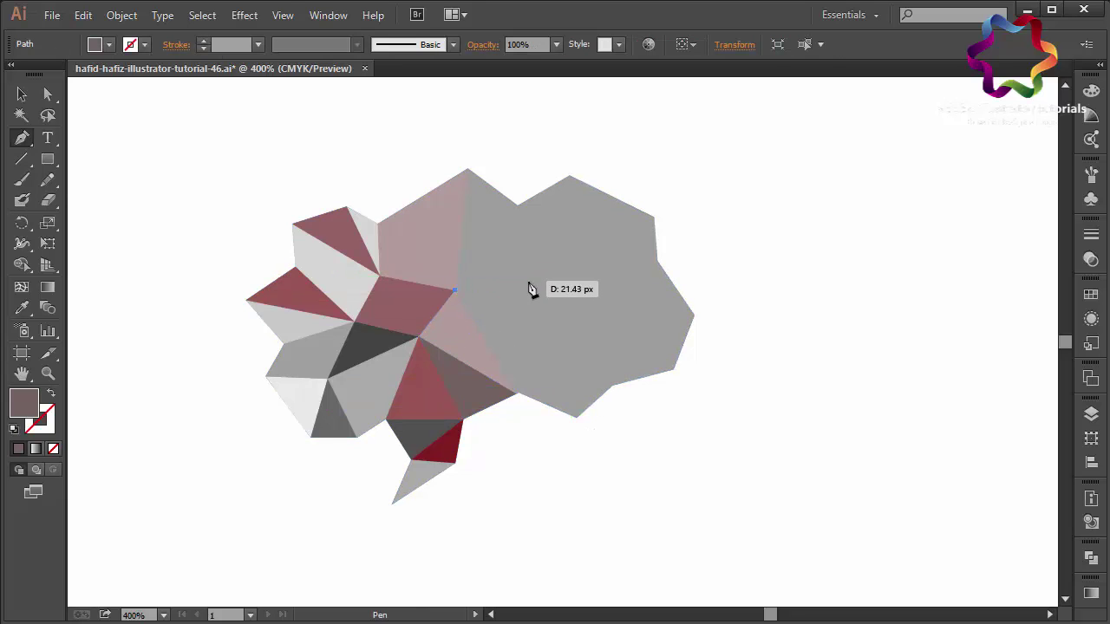
left_click(528, 283)
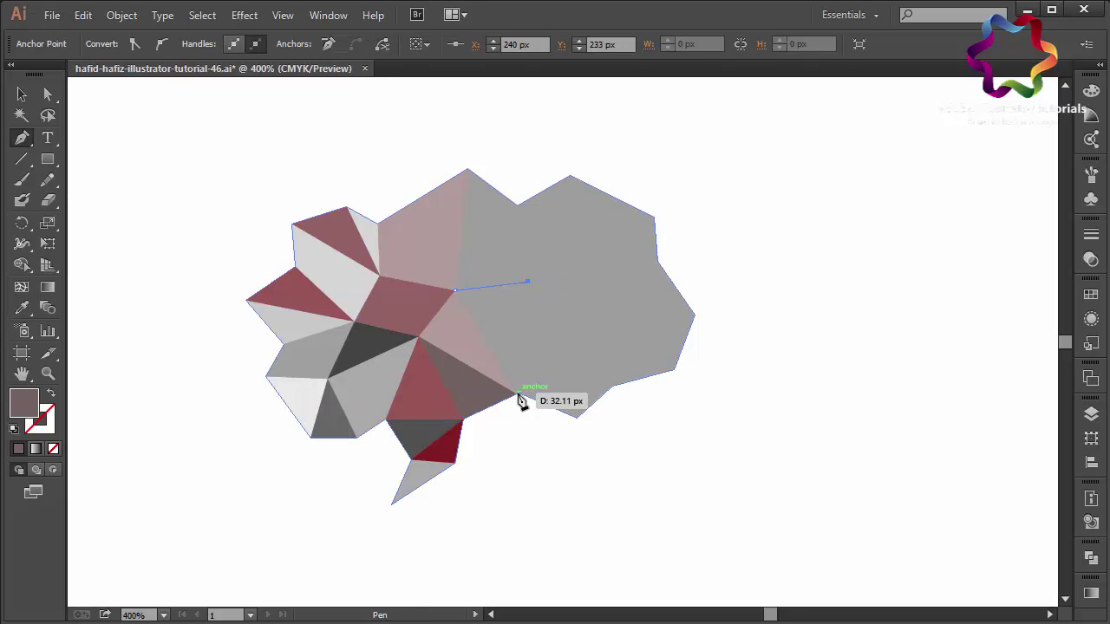
left_click(519, 395)
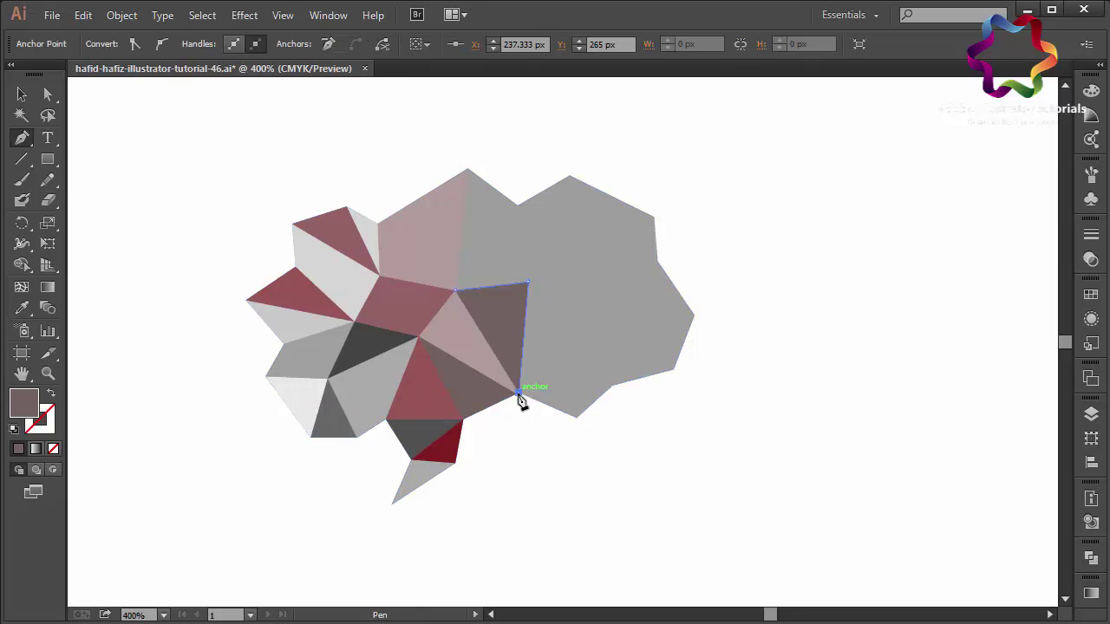
left_click(455, 290)
left_click(517, 206)
left_click(455, 290)
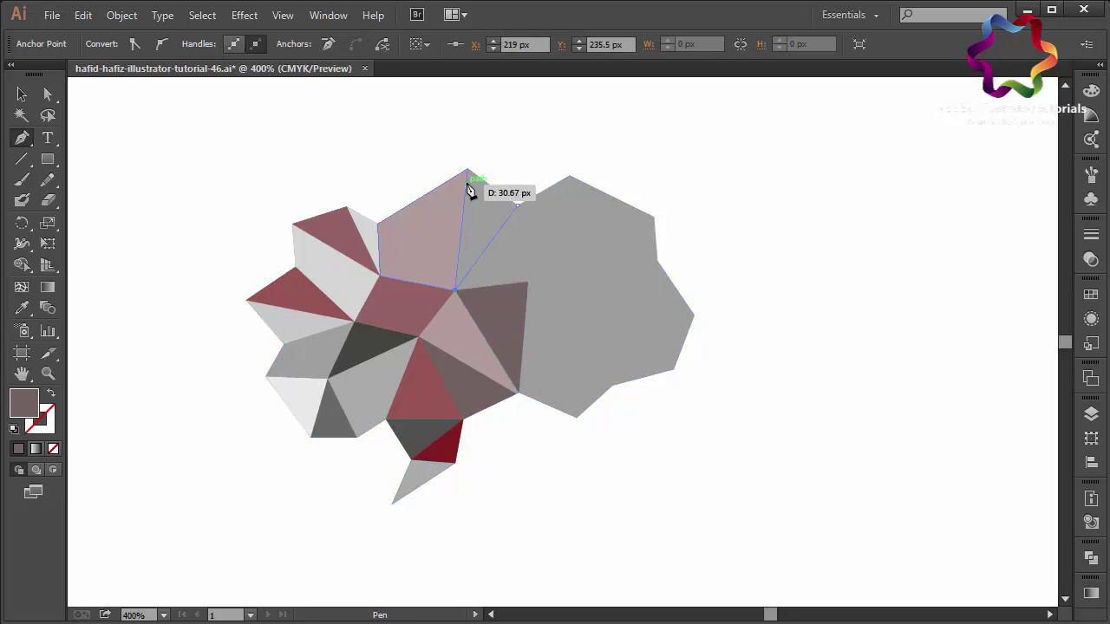
left_click(467, 169)
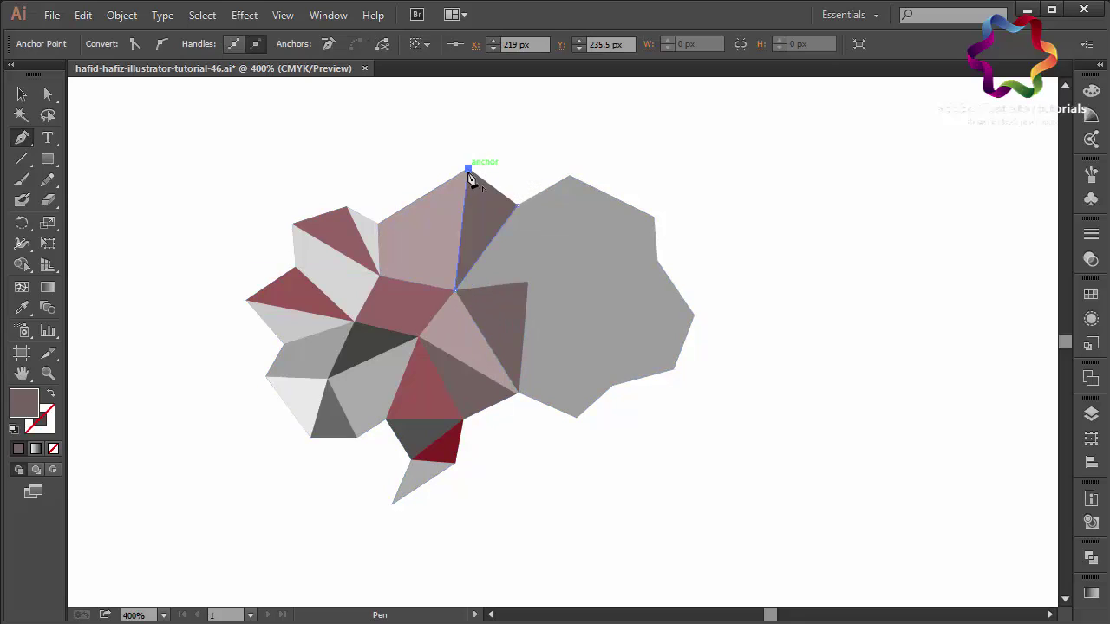
left_click(517, 207)
- Draw a small triangle beside the top peak and fill it near-black
left_click(528, 284)
left_click(518, 206)
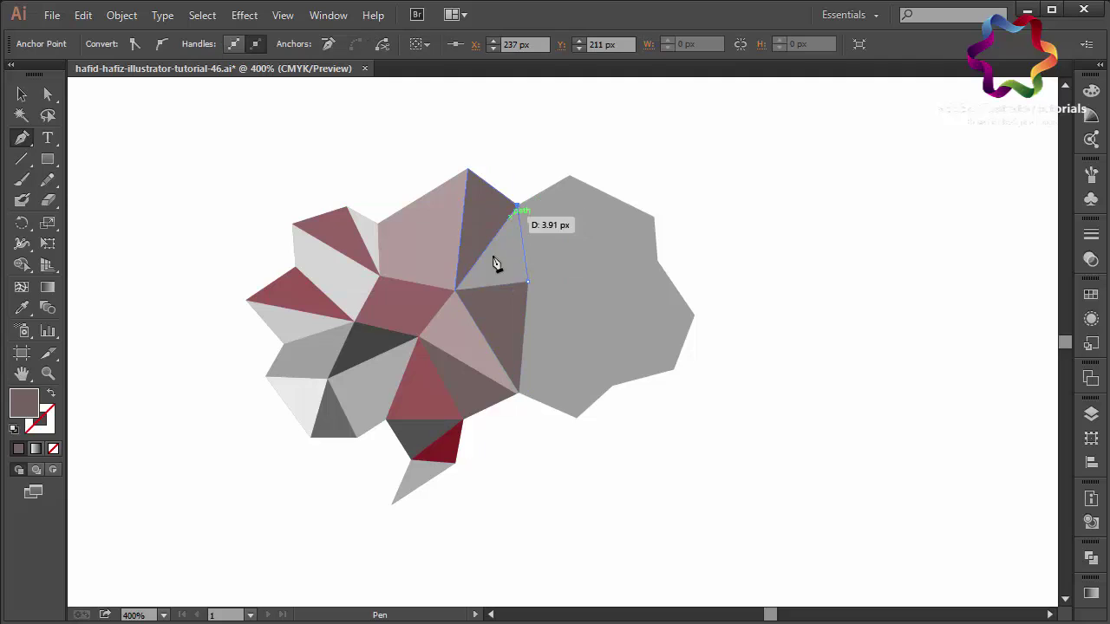
left_click(456, 289)
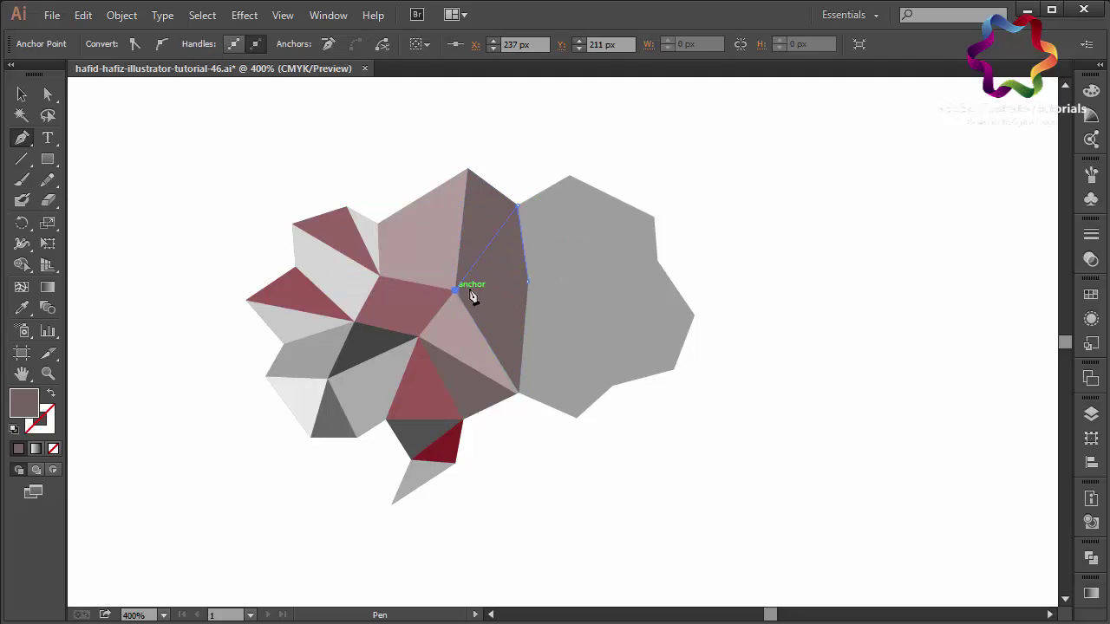
left_click(517, 287)
double_click(31, 394)
left_click(679, 407)
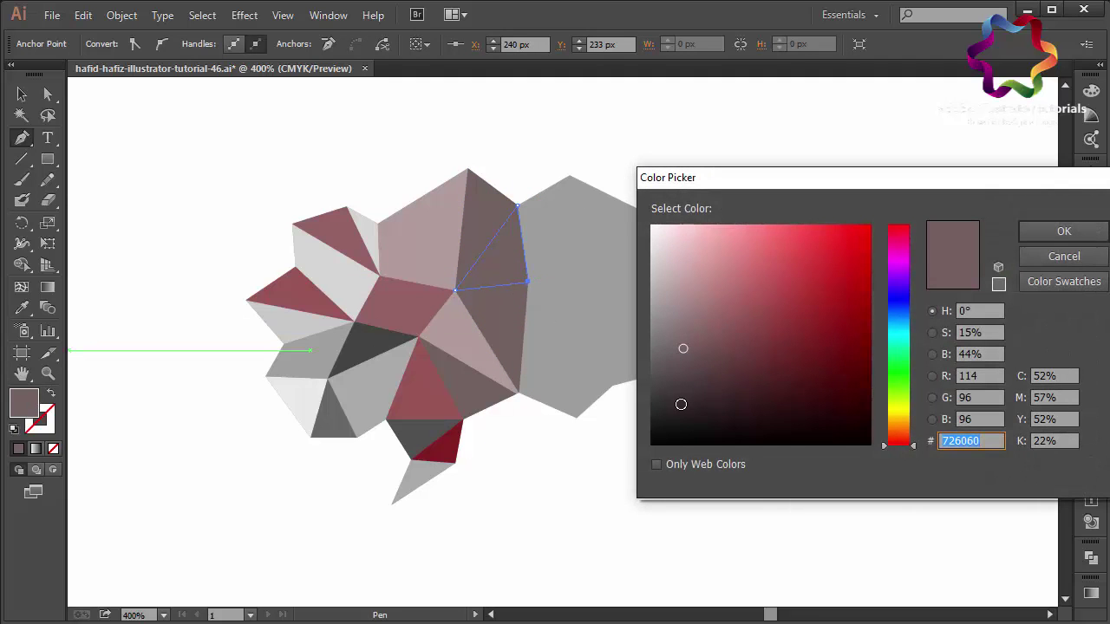
left_click(1039, 231)
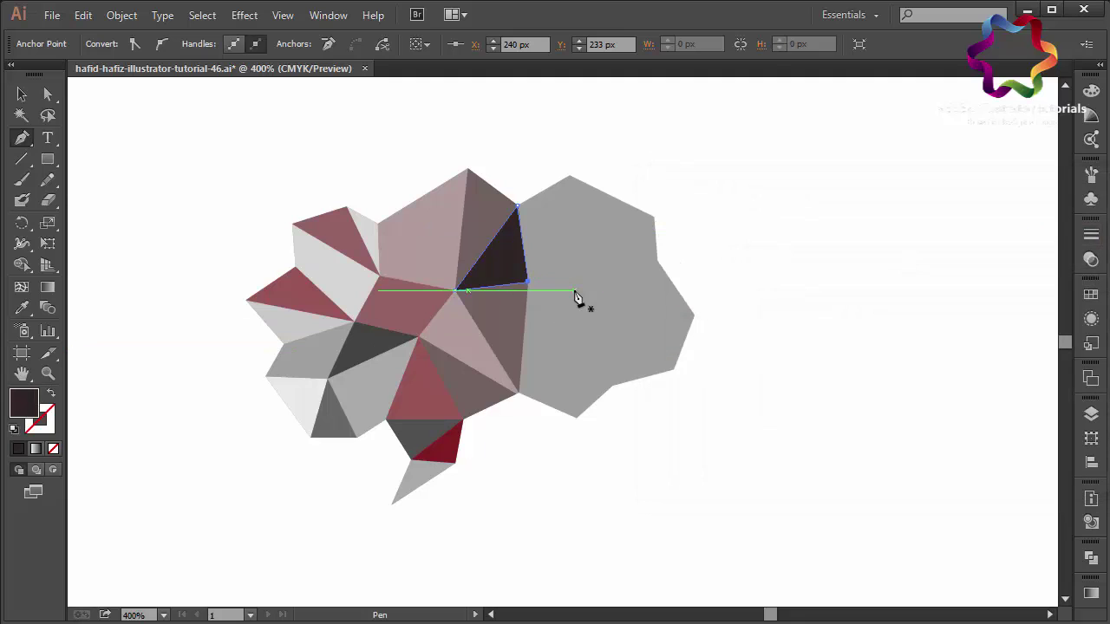
left_click(569, 176)
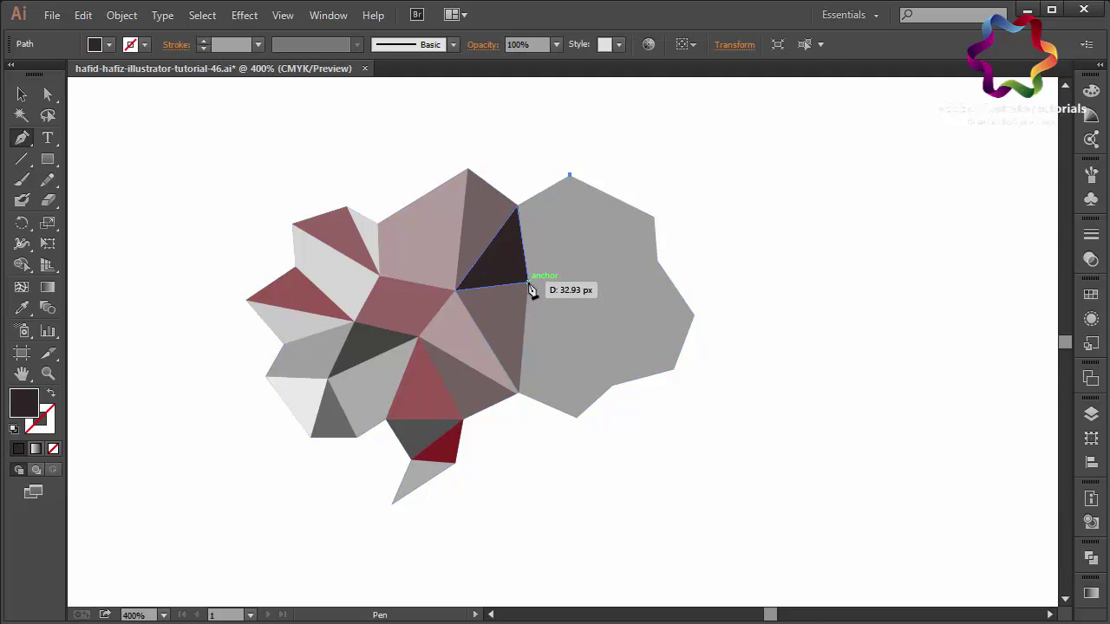
- Close the triangle at the top vertex and fill it dusty mauve
left_click(527, 281)
left_click(517, 206)
left_click(569, 176)
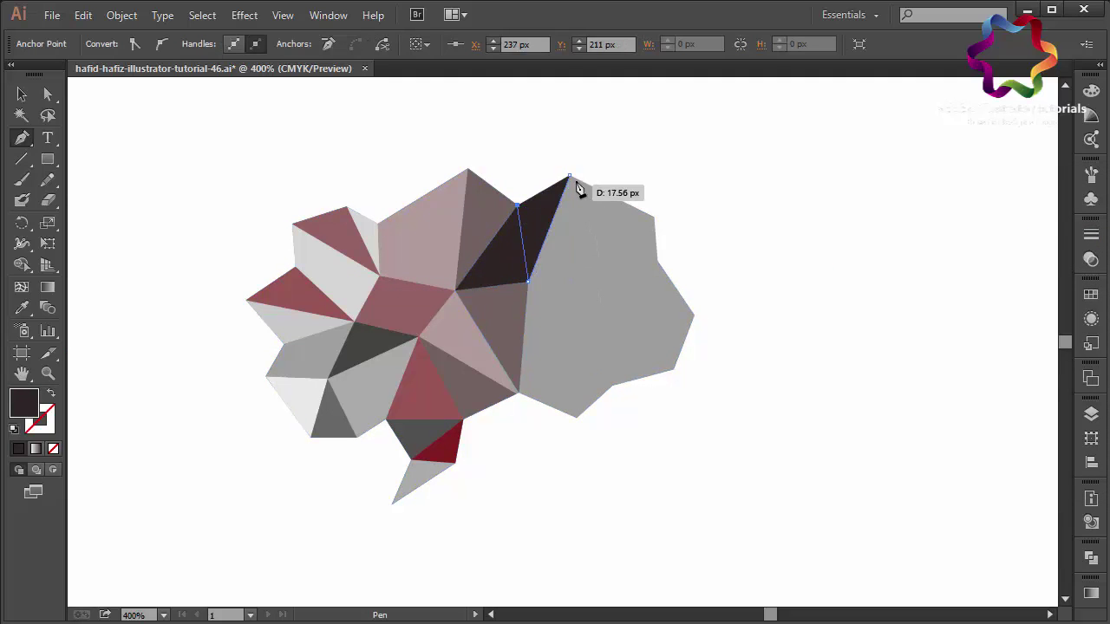
left_click_drag(579, 191, 568, 176)
double_click(23, 401)
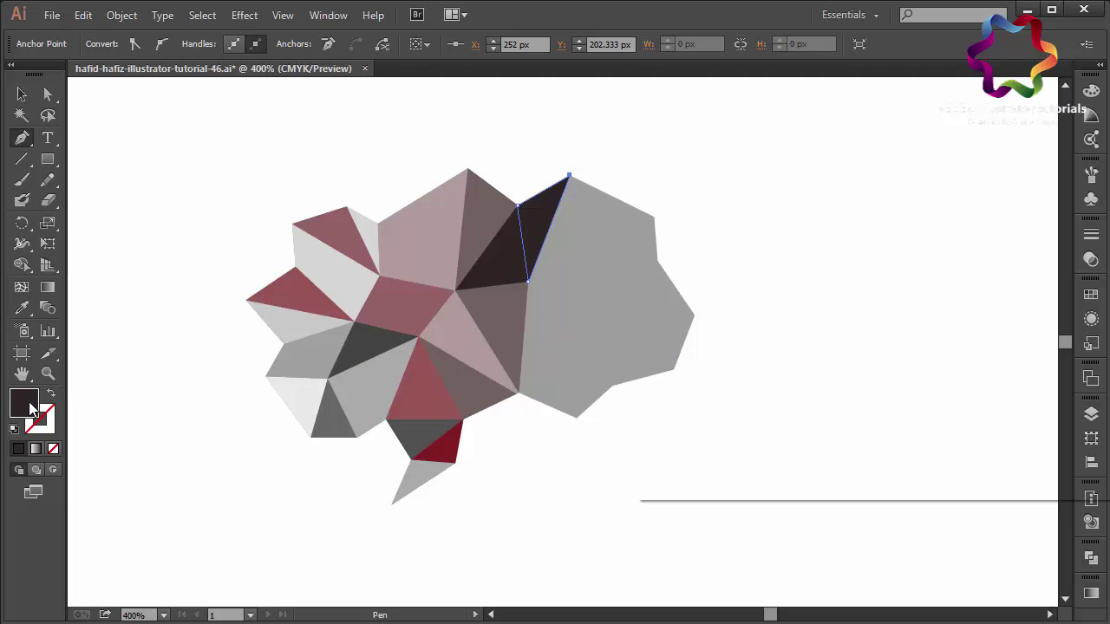
left_click_drag(671, 286, 716, 317)
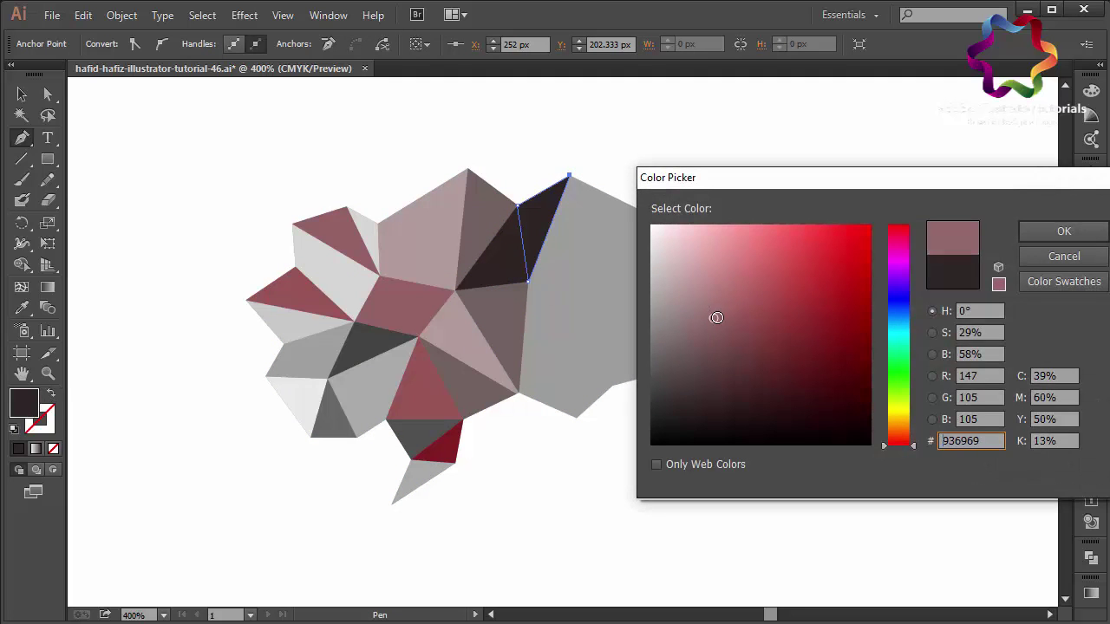
left_click(1064, 231)
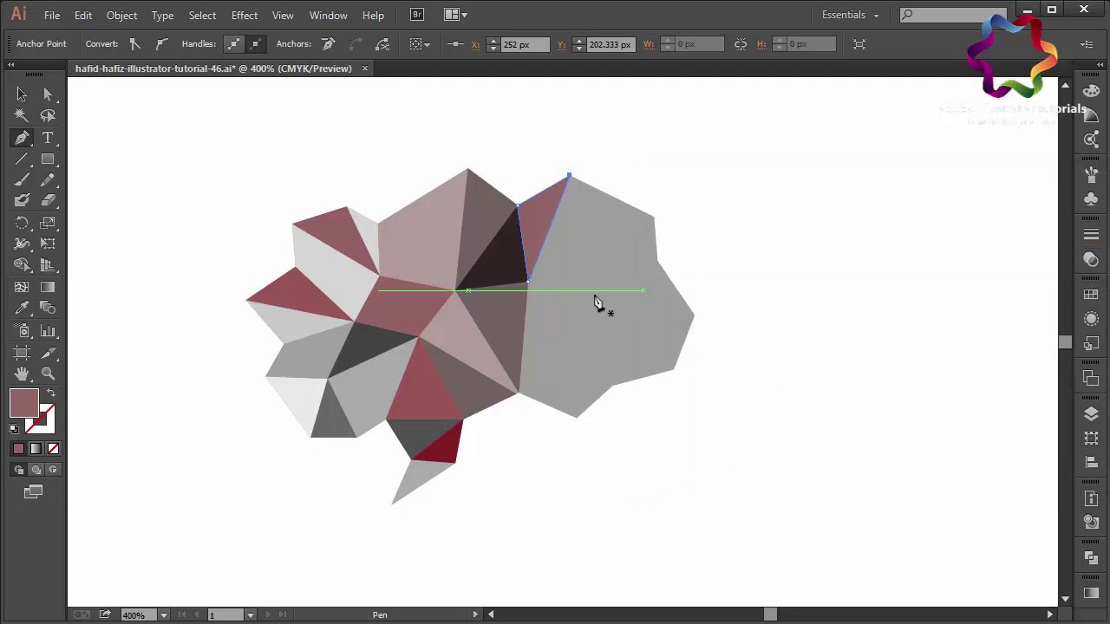
- Draw a facet from the lower edge up into the grey area, fixing a misplaced corner
left_click(576, 418)
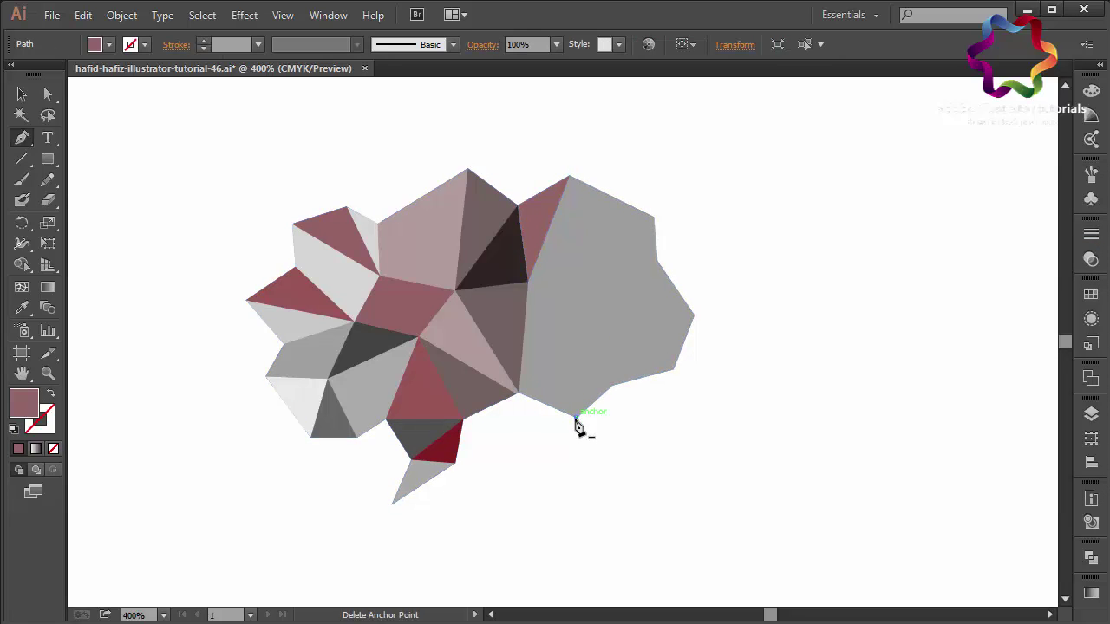
left_click(575, 305)
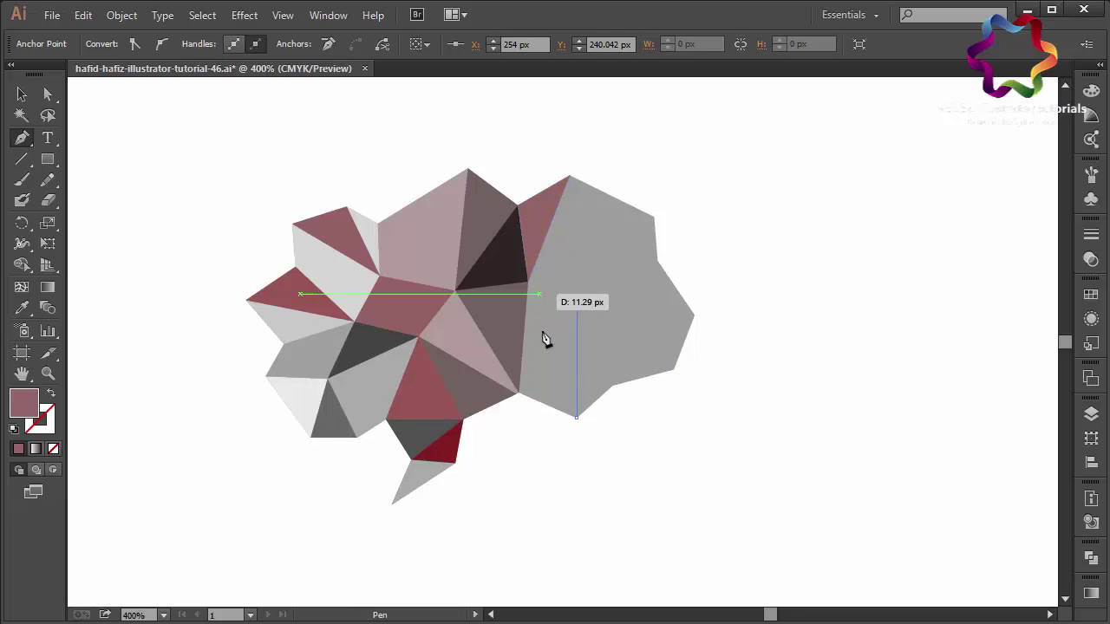
left_click(520, 394)
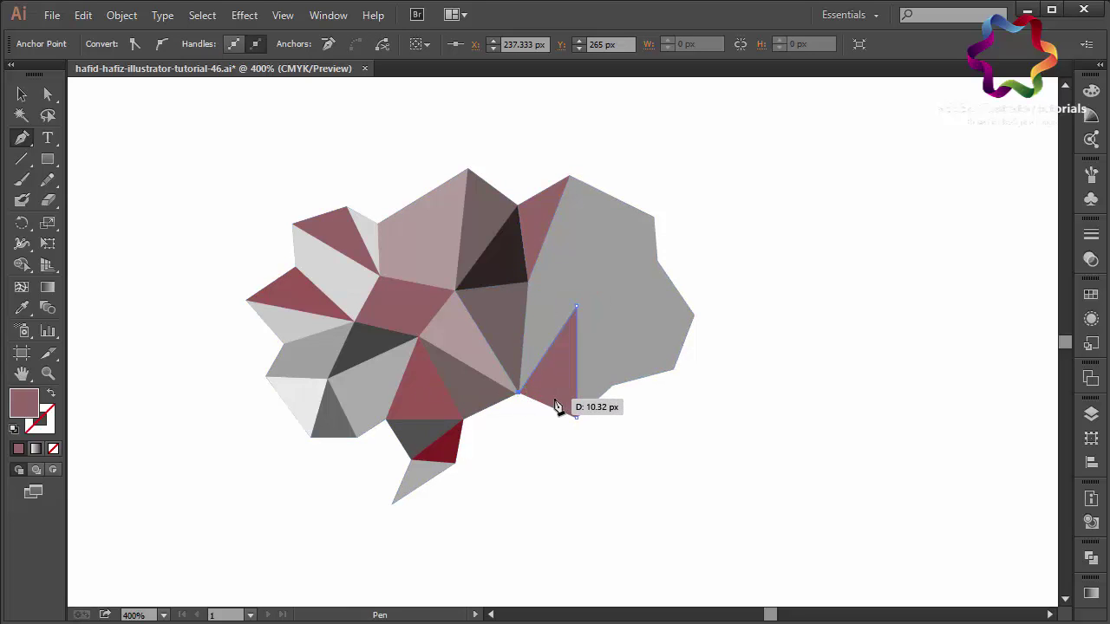
key("ctrl+z")
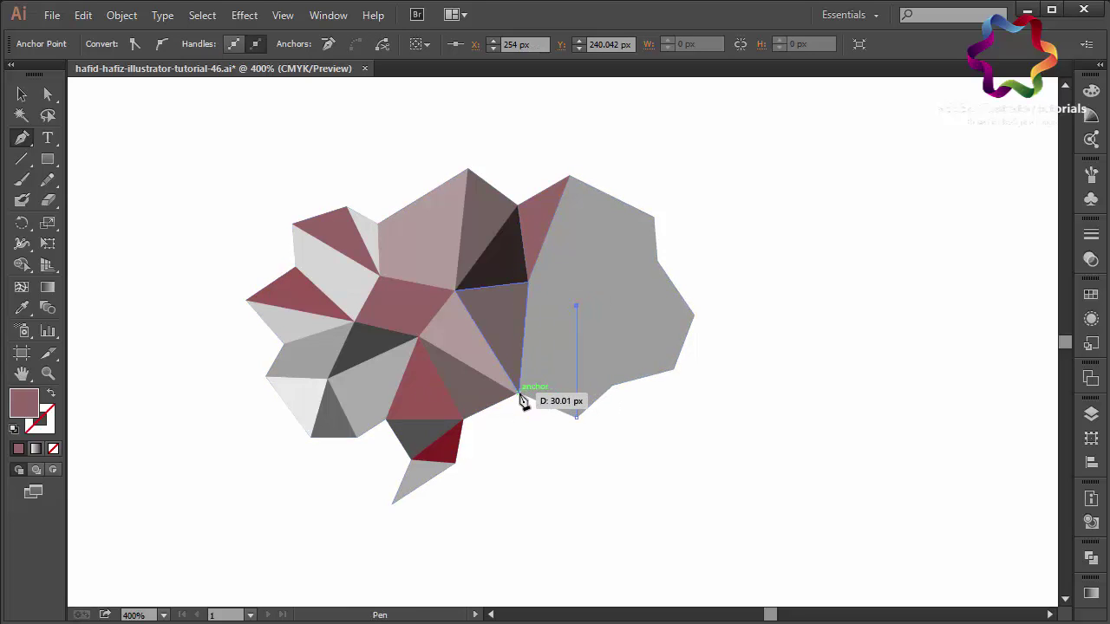
left_click(520, 394)
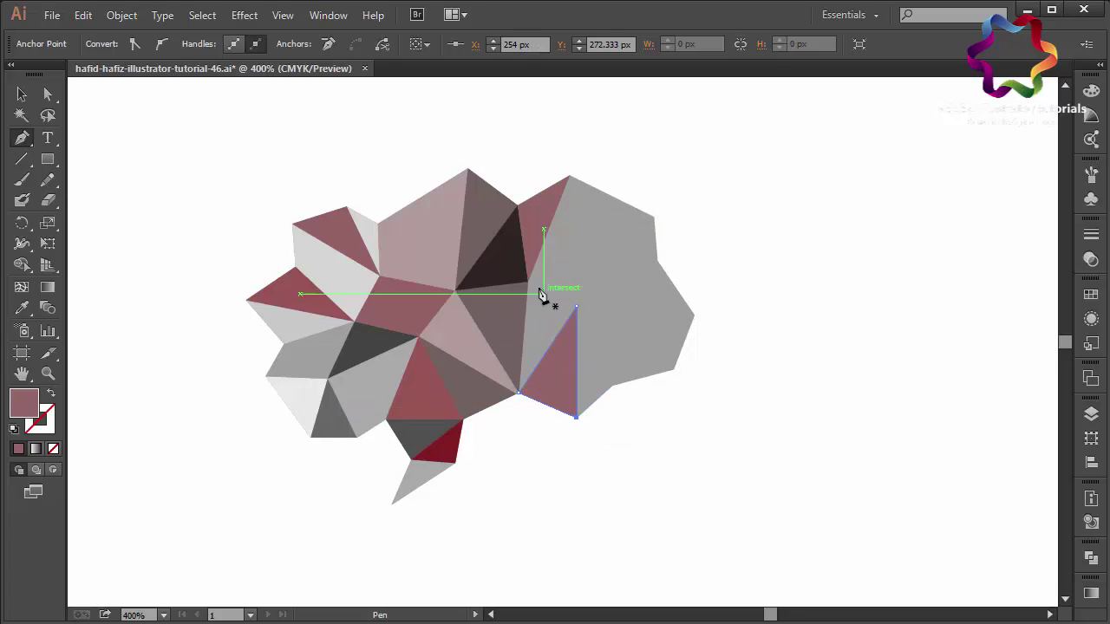
- Draw a triangle from the dark facet's corner and fill it greyish mauve #917E7E
left_click(528, 282)
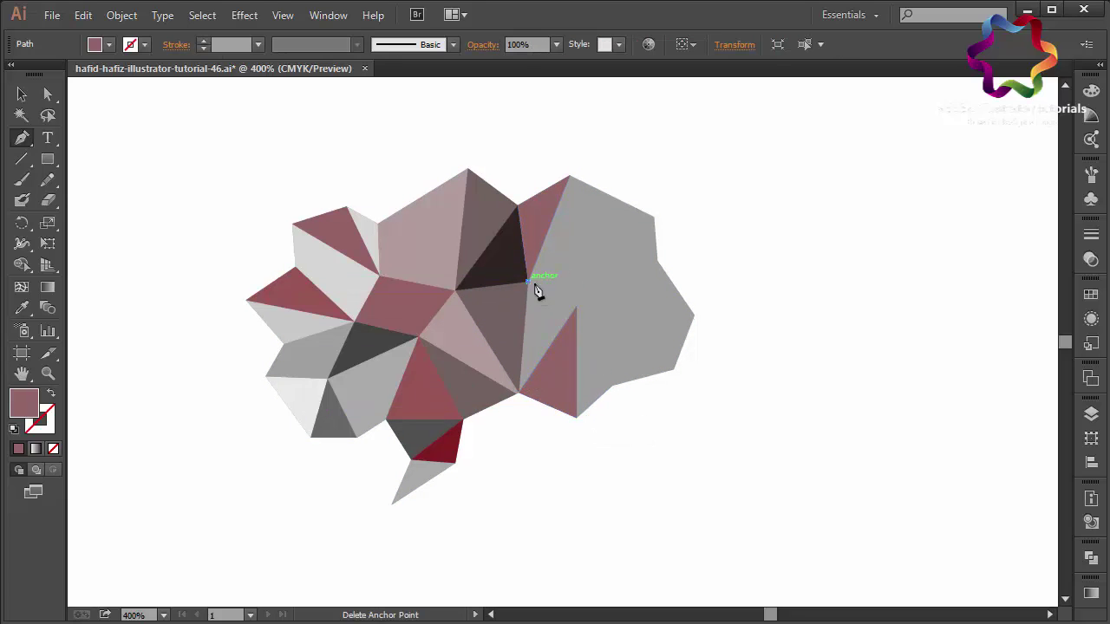
left_click(576, 306)
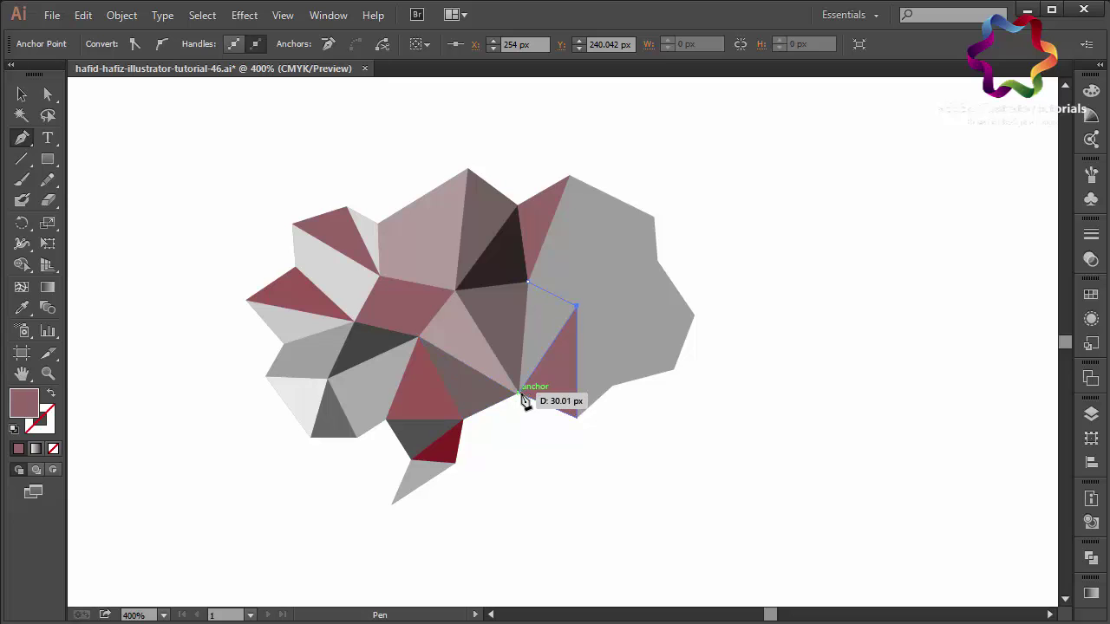
left_click(520, 395)
left_click(530, 286)
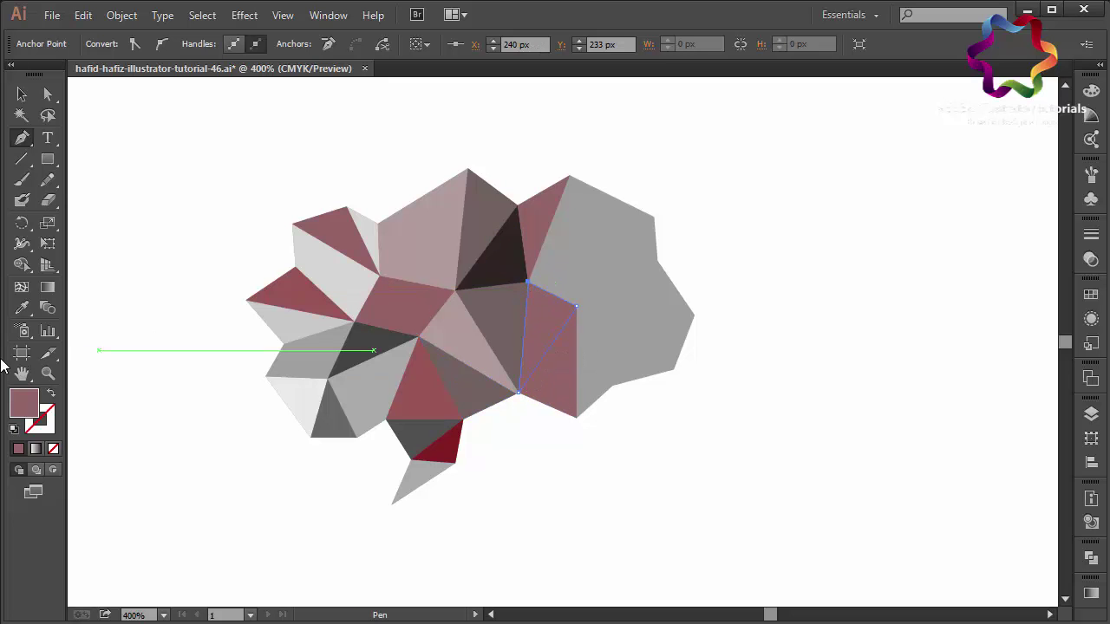
double_click(24, 404)
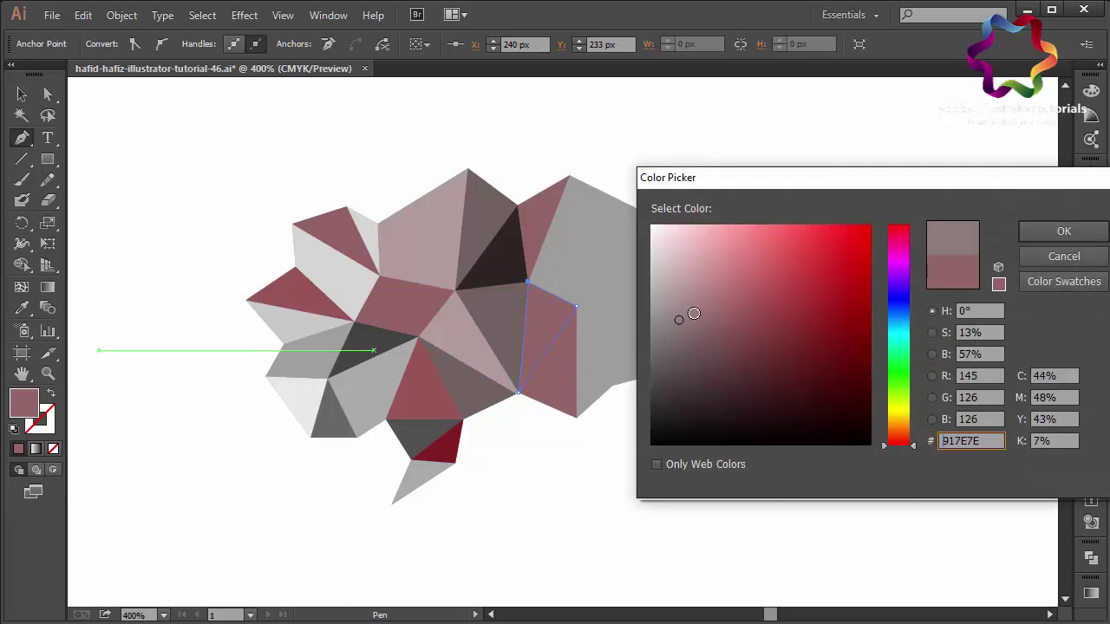
left_click(1064, 232)
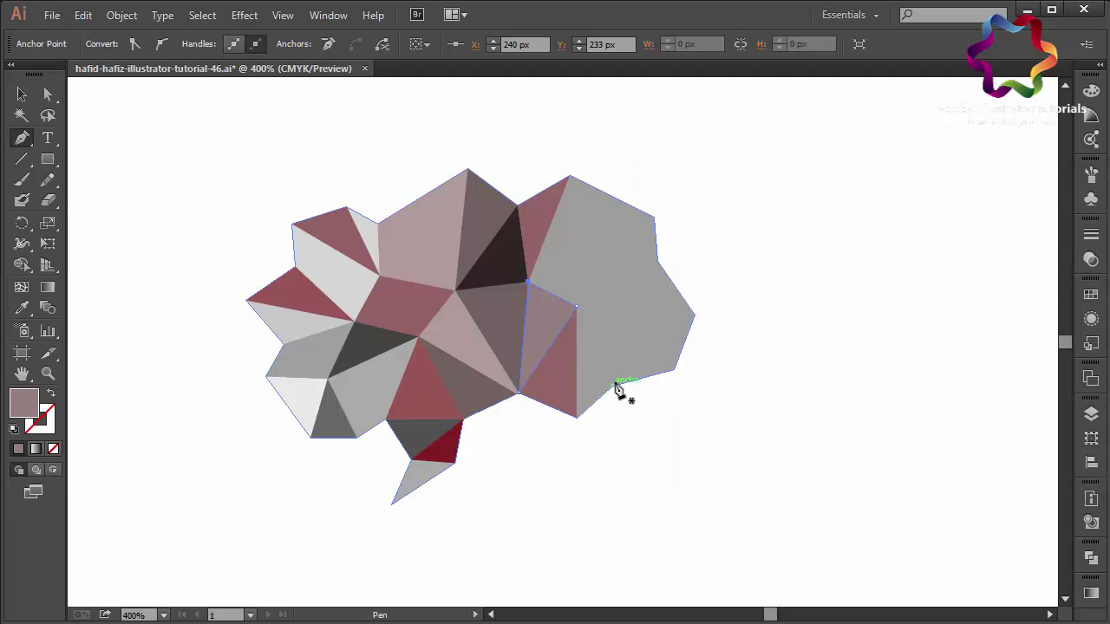
left_click(613, 386)
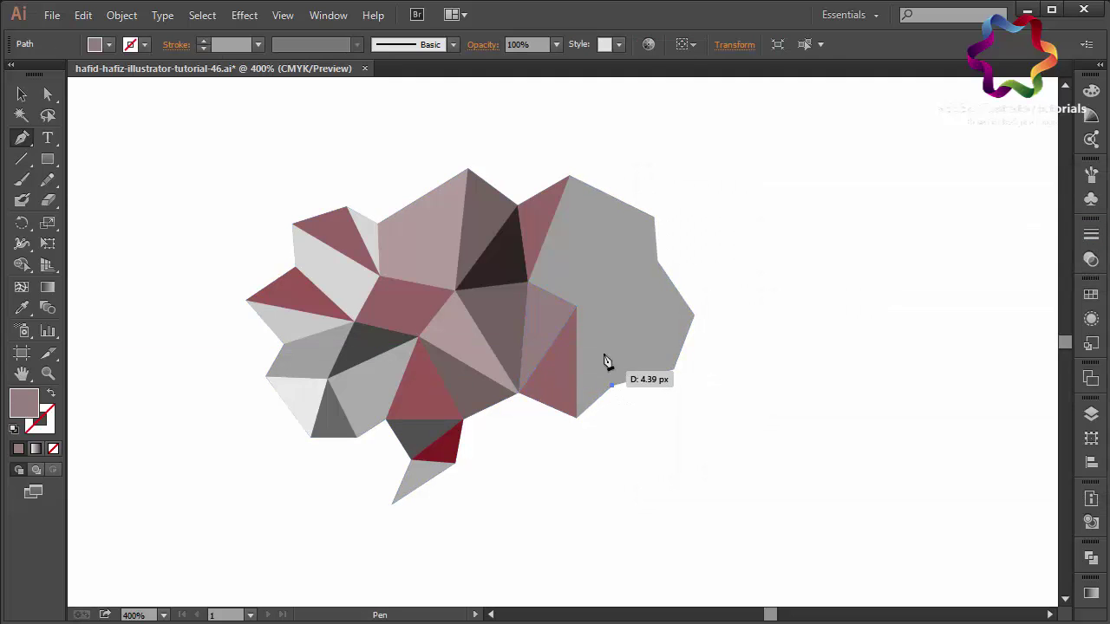
- Finish the small right-hand triangle and draw an upper-right triangle to the top vertex
left_click(577, 308)
left_click(577, 418)
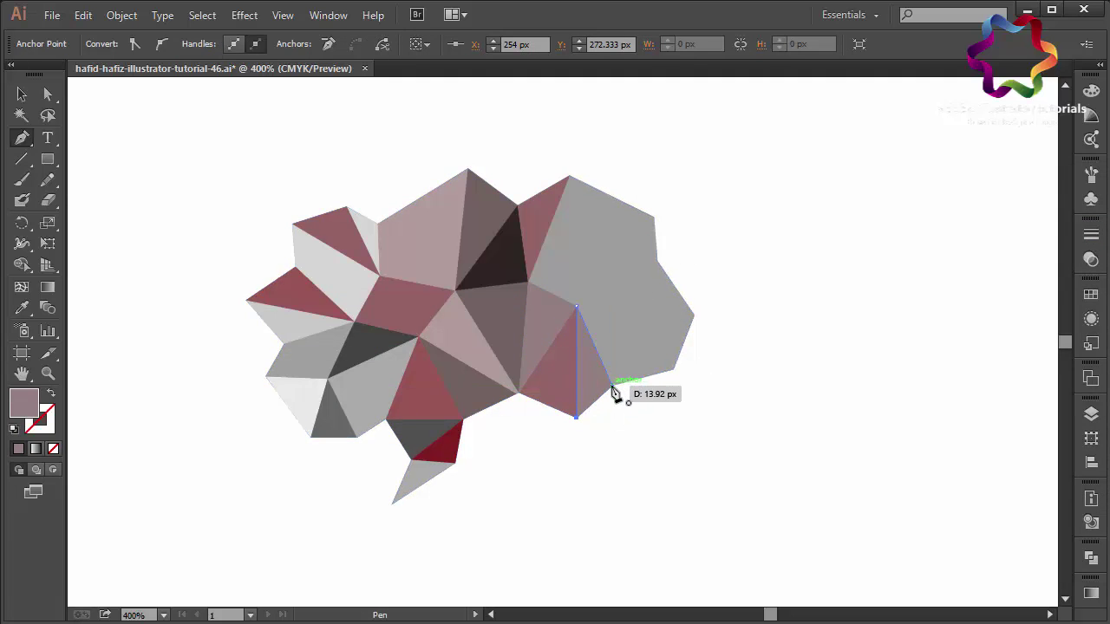
left_click(612, 387)
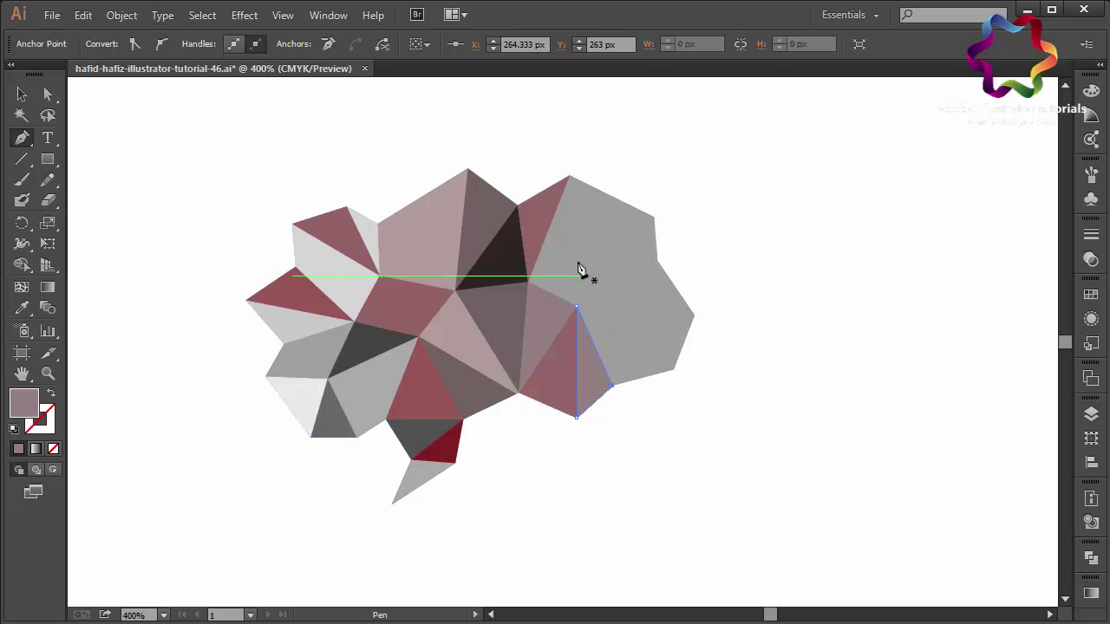
left_click(654, 217)
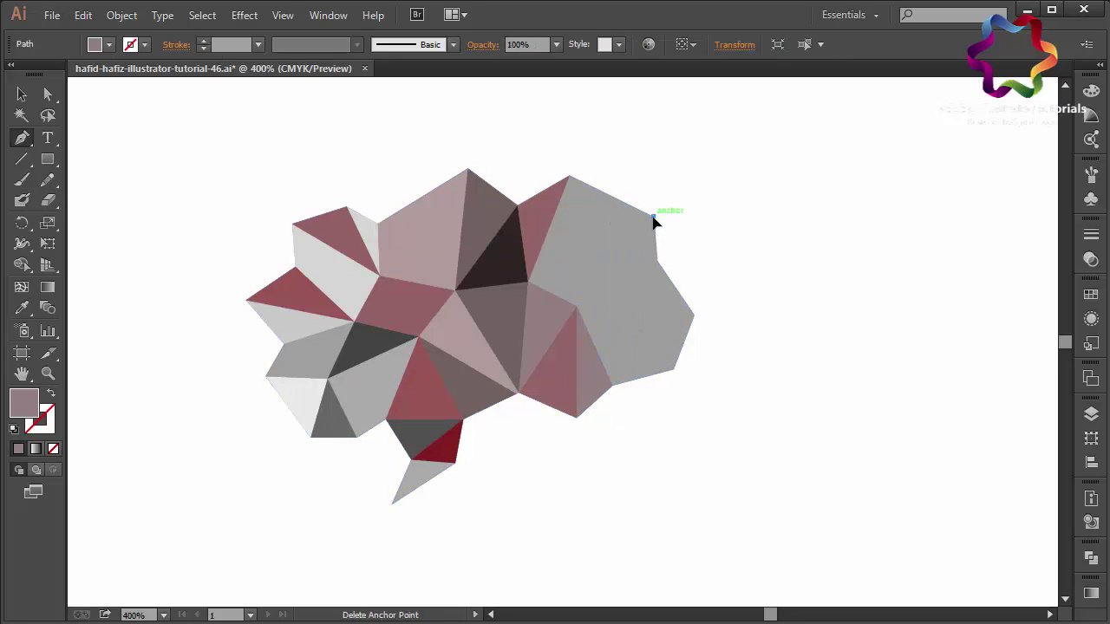
left_click(528, 282)
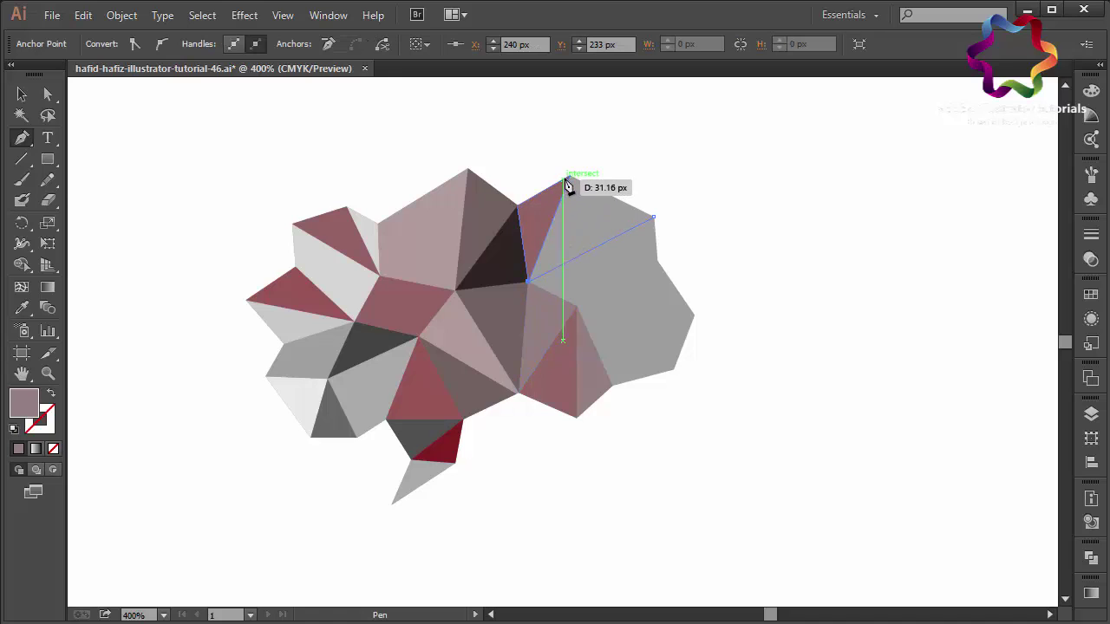
left_click(570, 176)
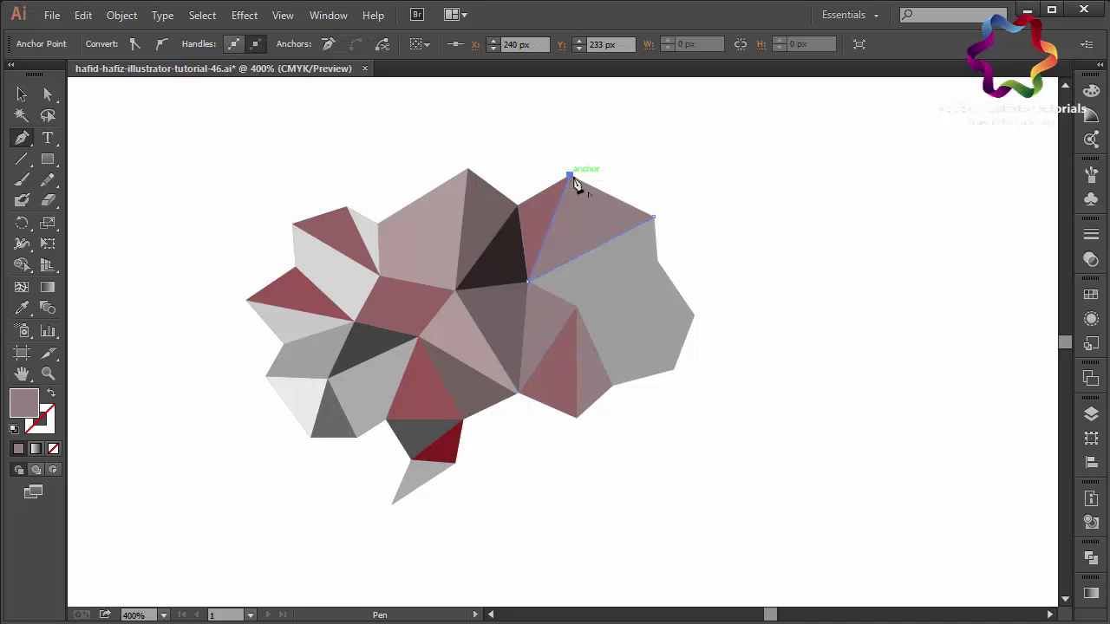
left_click(653, 216)
- Draw a facet on the grey area's right edge and fill it lighter dusty pink
left_click(656, 260)
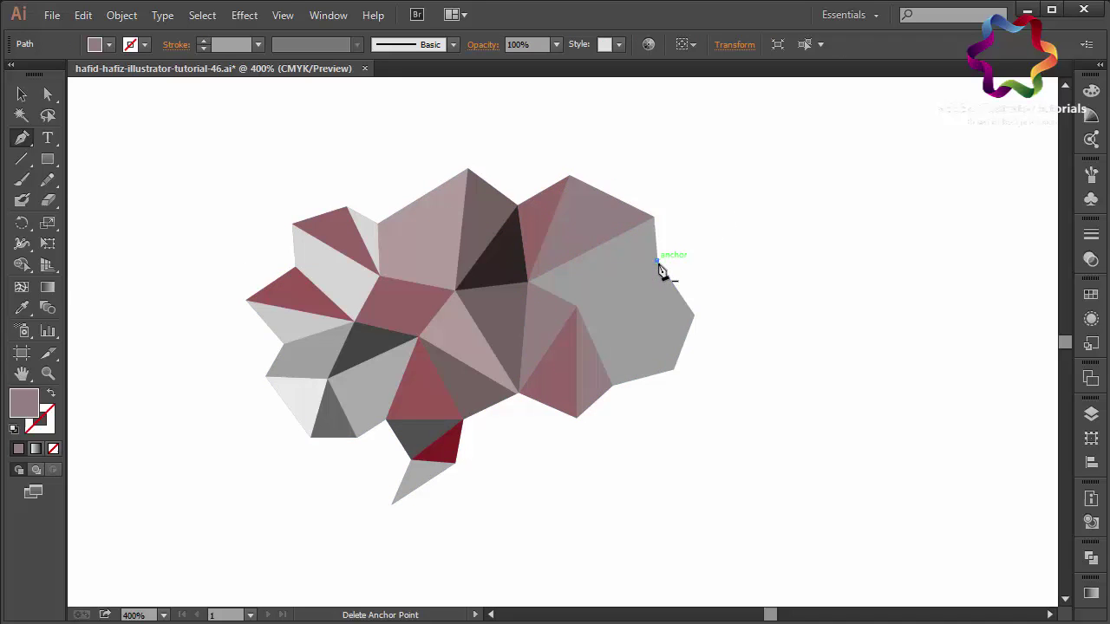
left_click(577, 306)
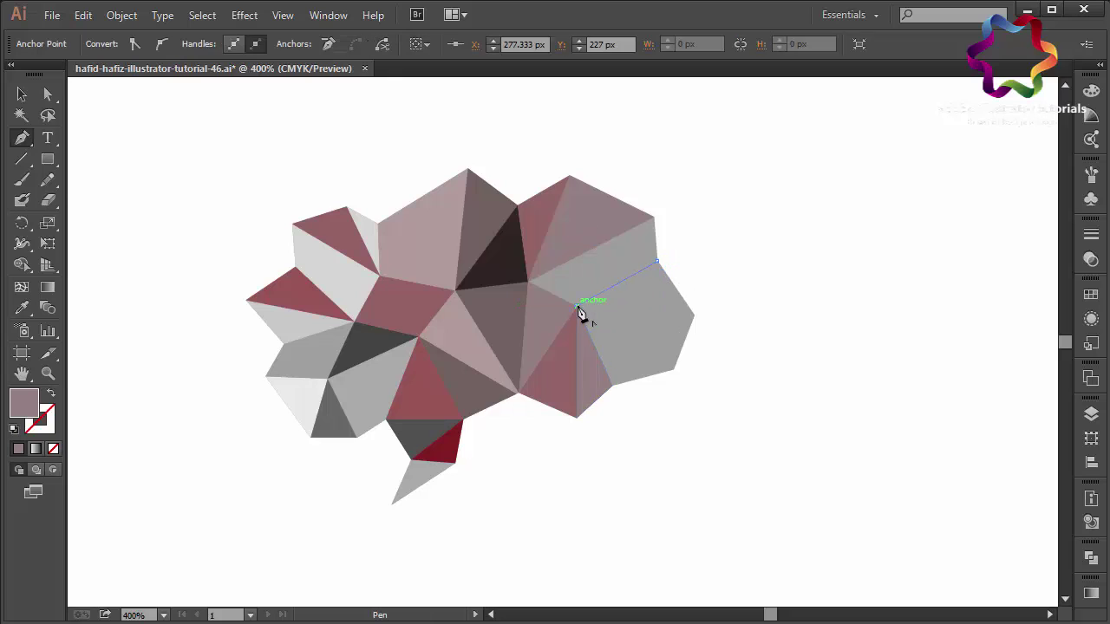
left_click(528, 283)
left_click(653, 216)
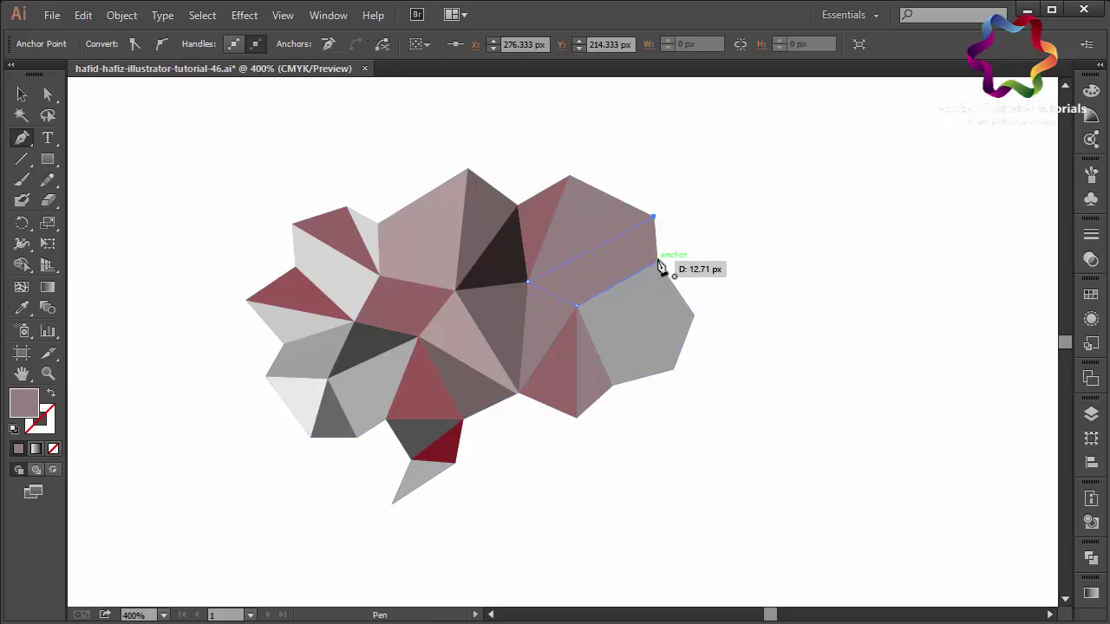
double_click(21, 413)
left_click(689, 281)
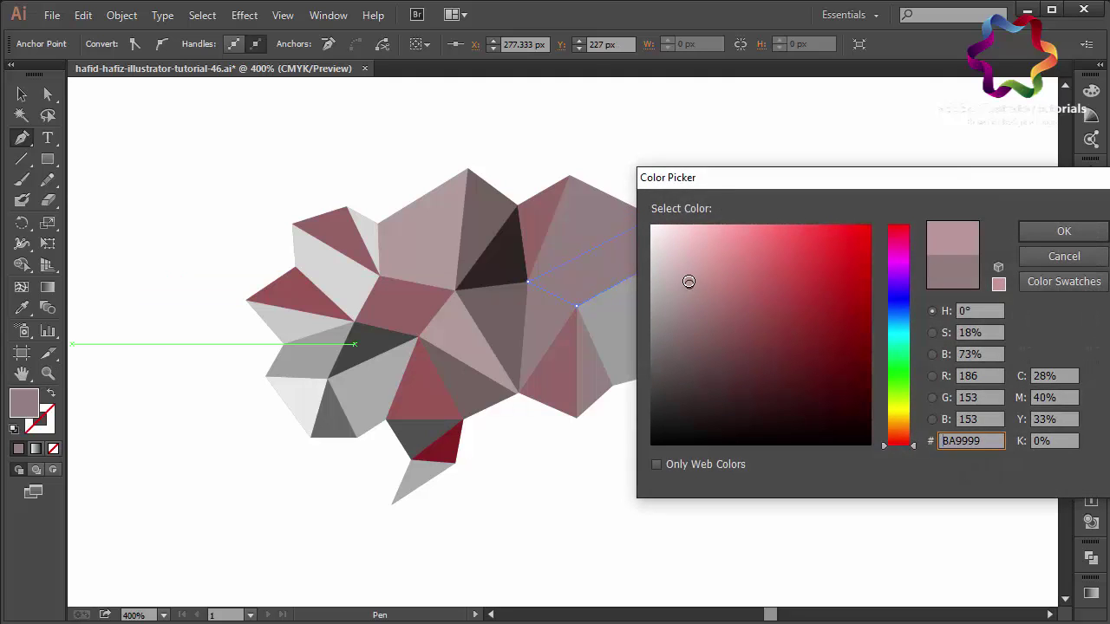
left_click(1030, 234)
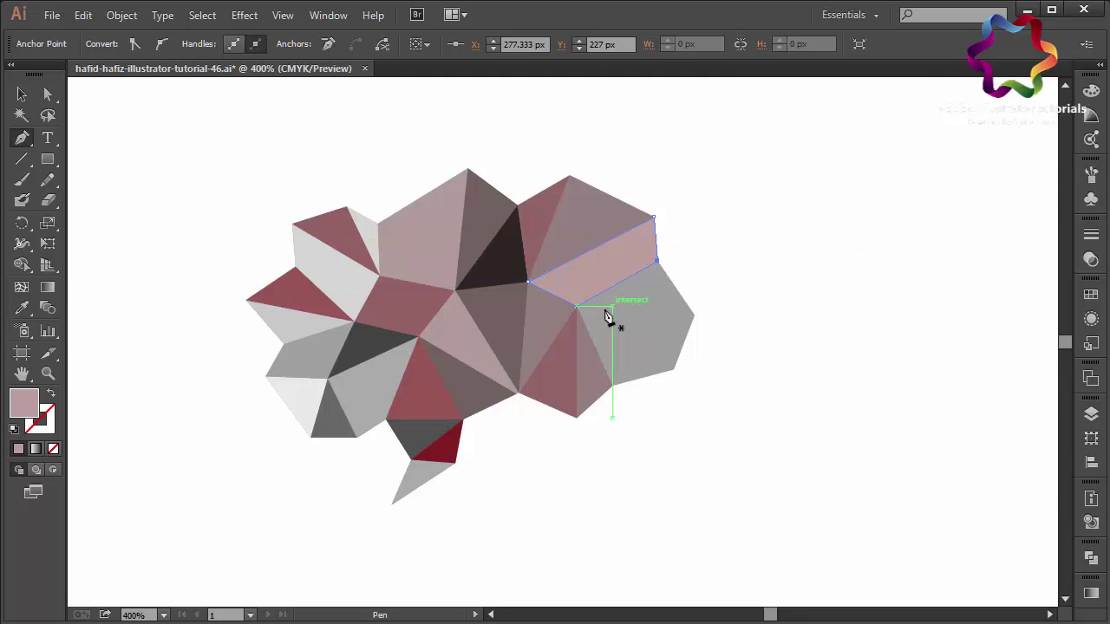
- Draw a triangle at the right vertex and fill it light pink #D6B2B2
left_click(696, 317)
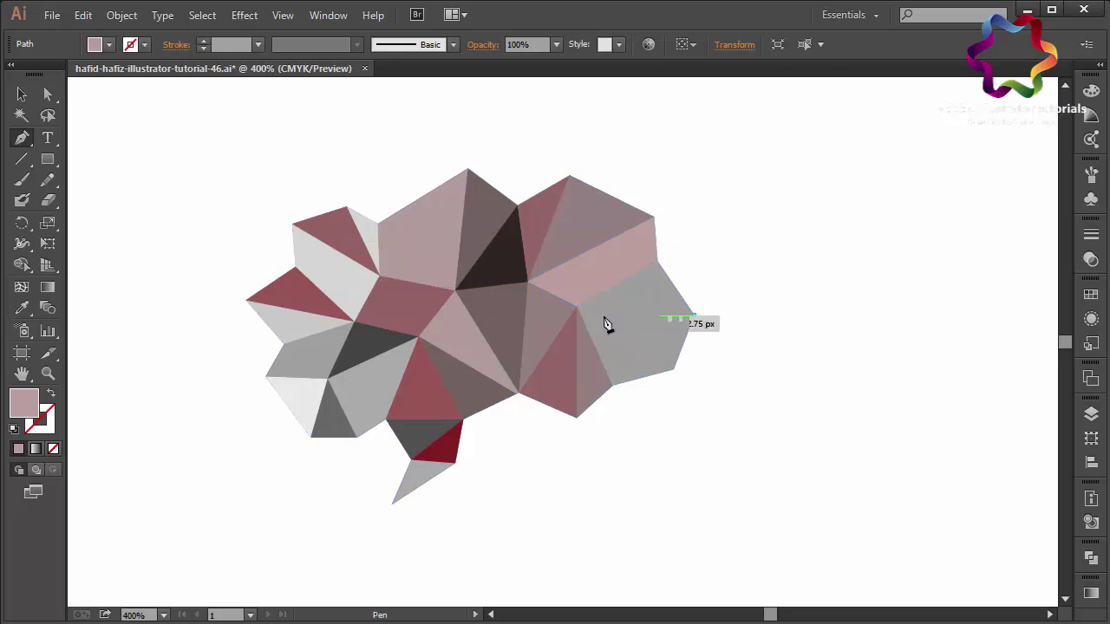
left_click(576, 306)
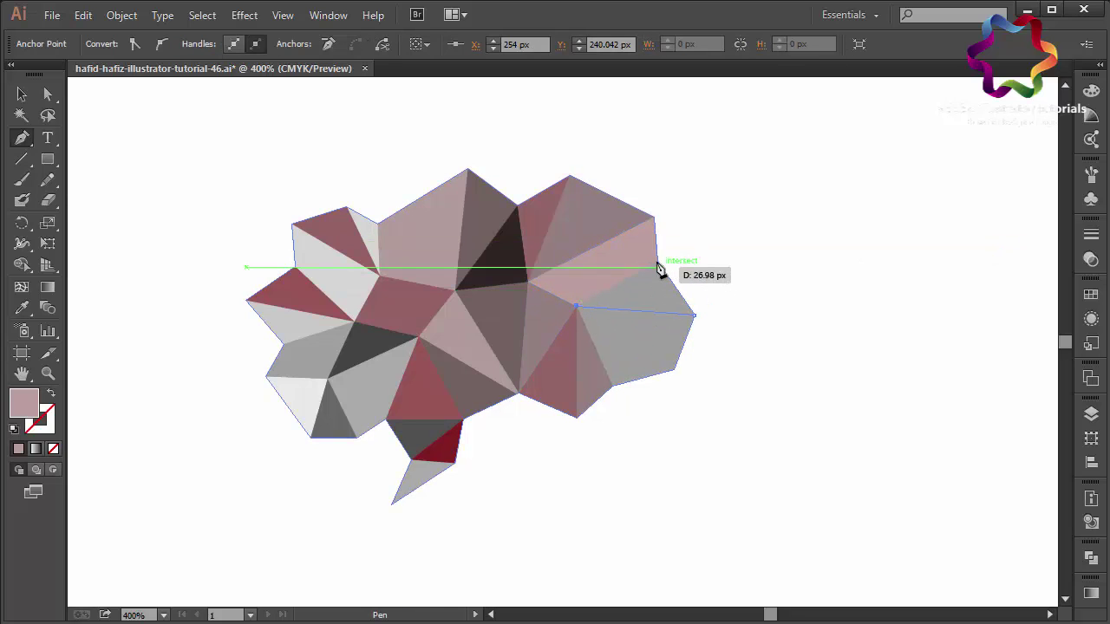
left_click(656, 261)
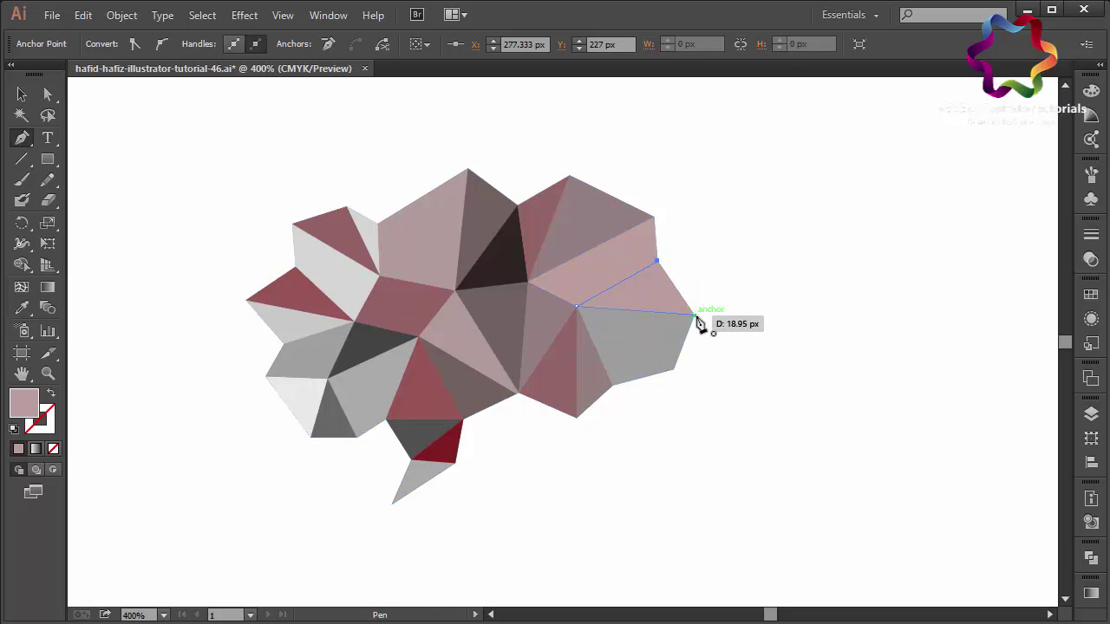
left_click(692, 316)
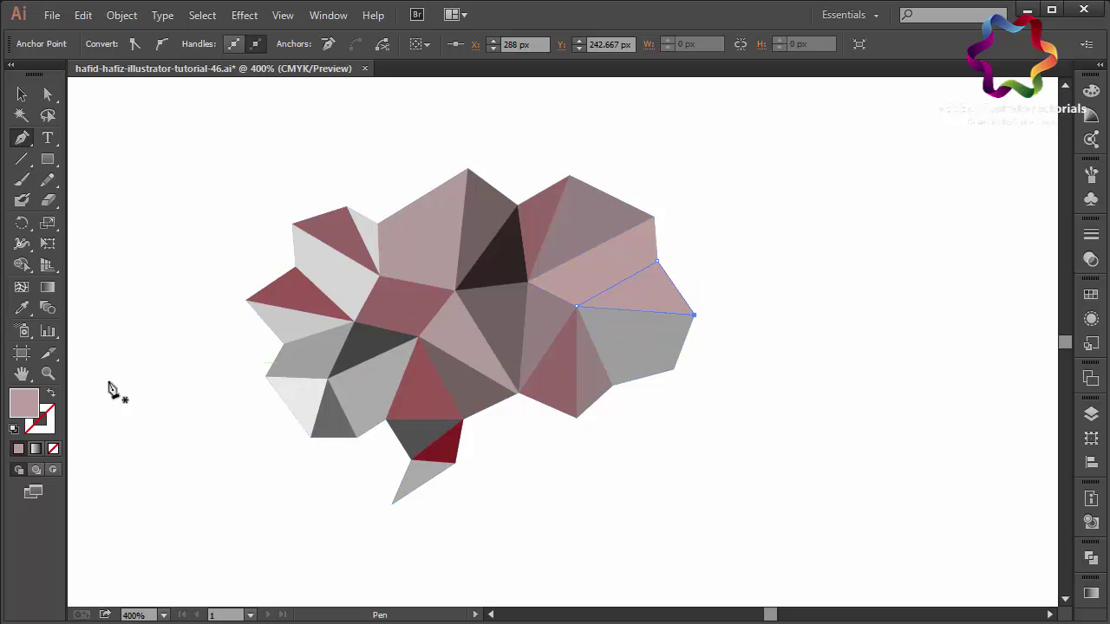
double_click(35, 391)
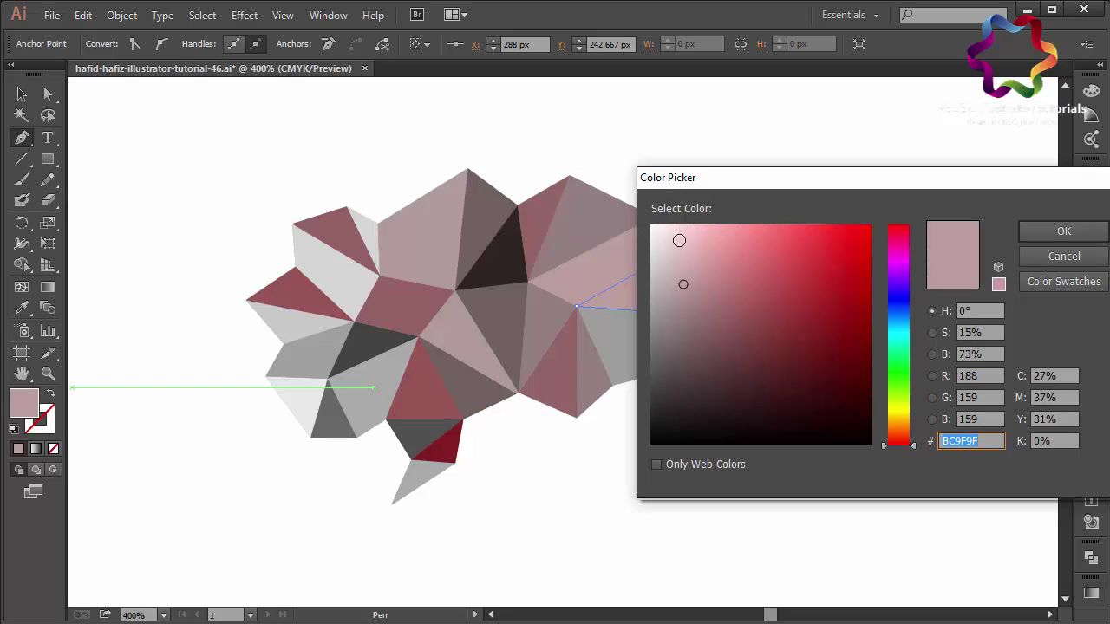
left_click(688, 259)
left_click(1040, 227)
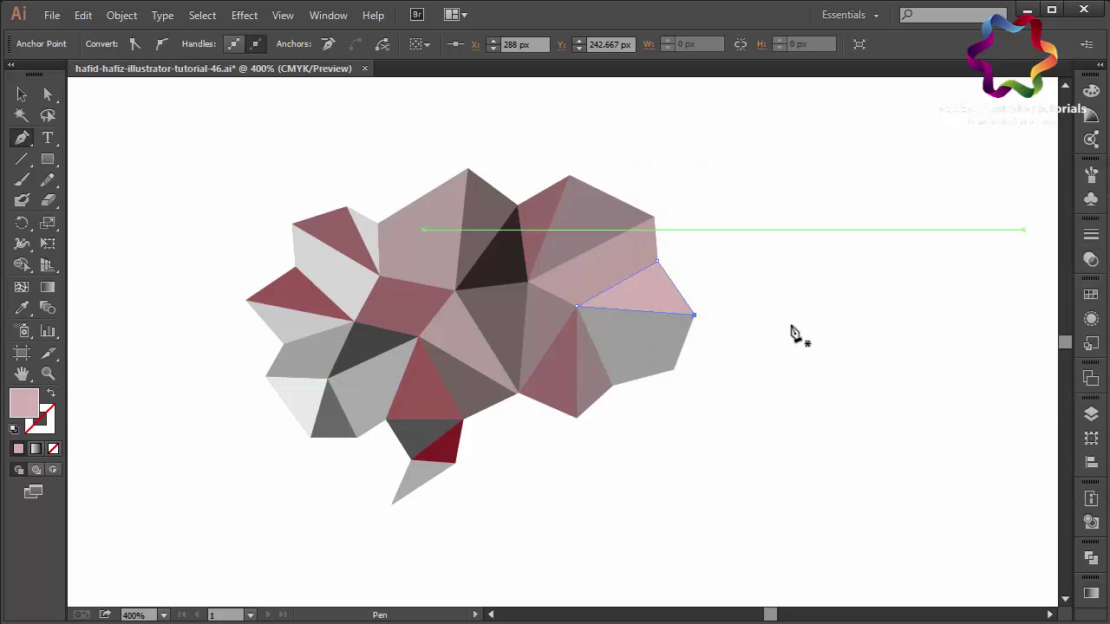
- Draw the lower-right triangle and fill it darker mauve
left_click(675, 370)
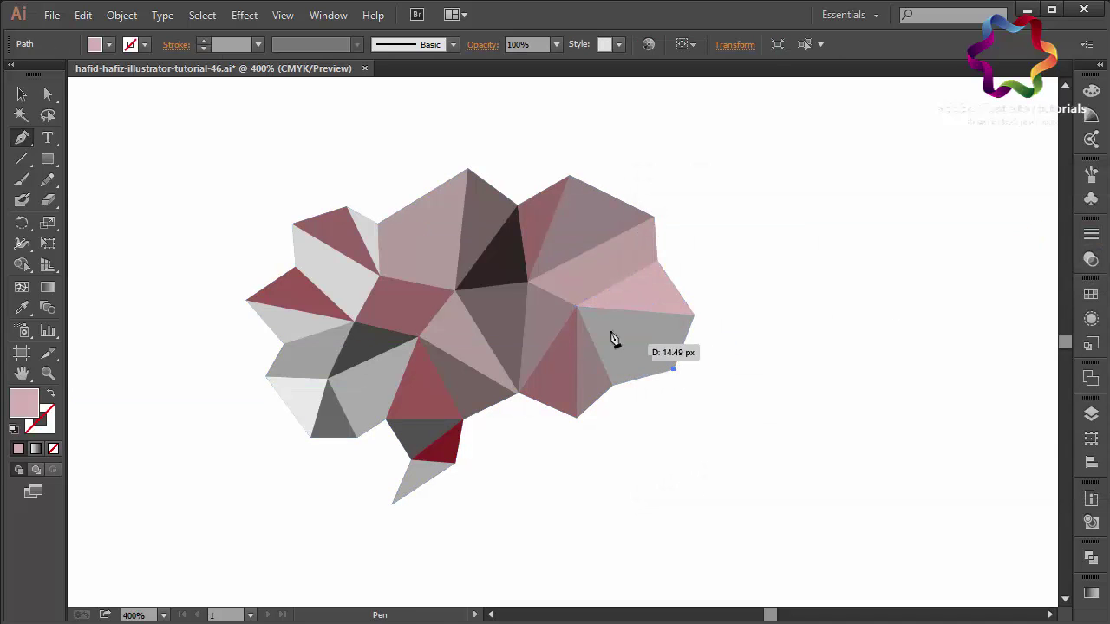
left_click(577, 307)
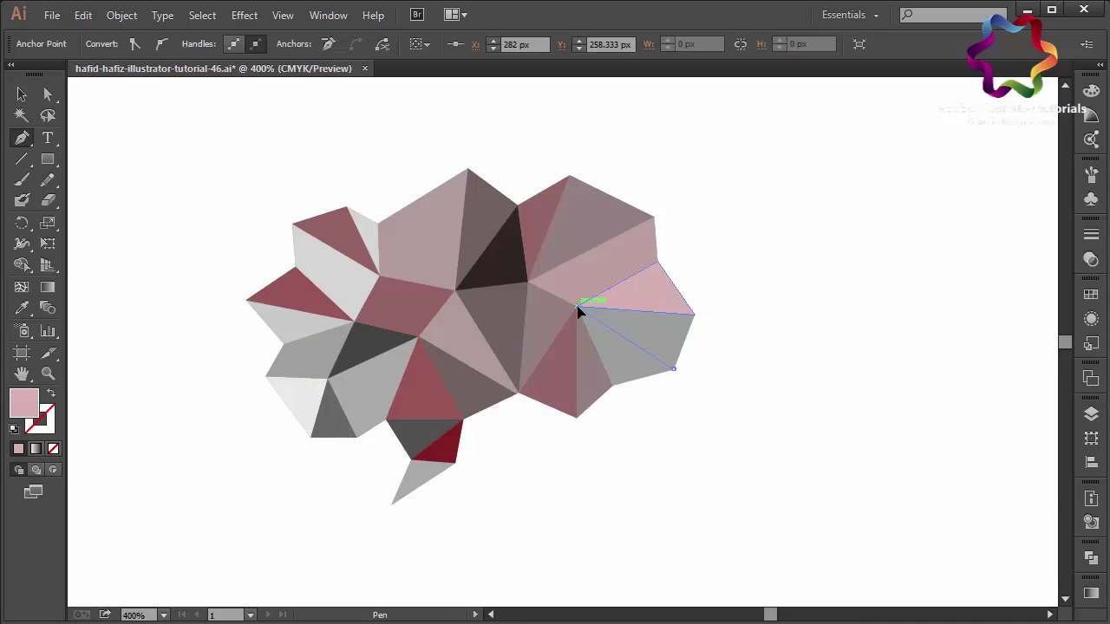
left_click(694, 315)
left_click(674, 371)
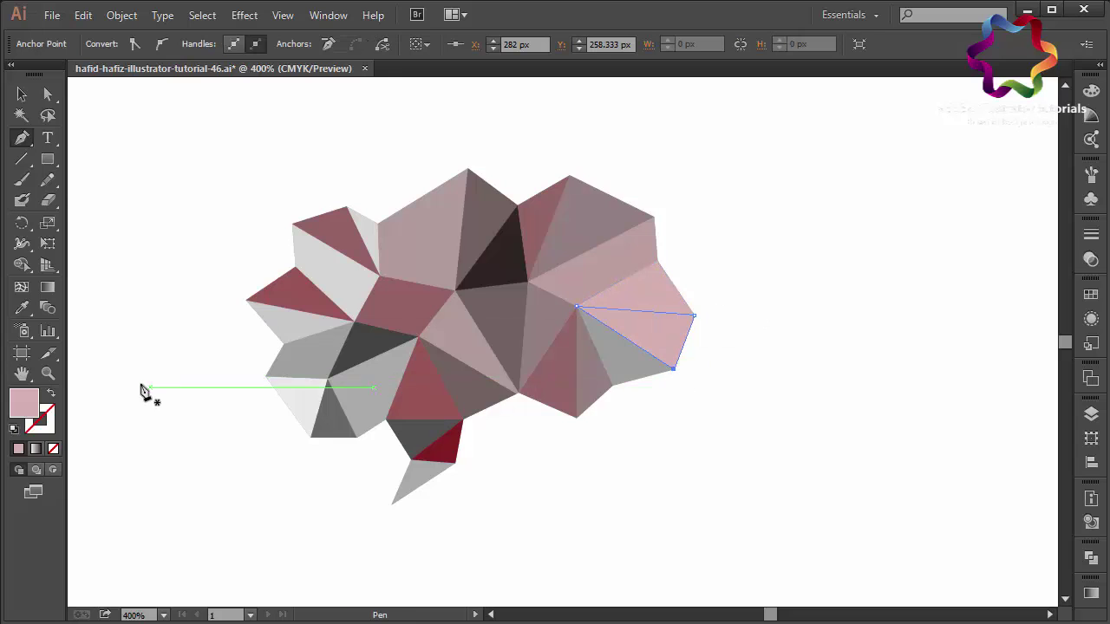
double_click(26, 413)
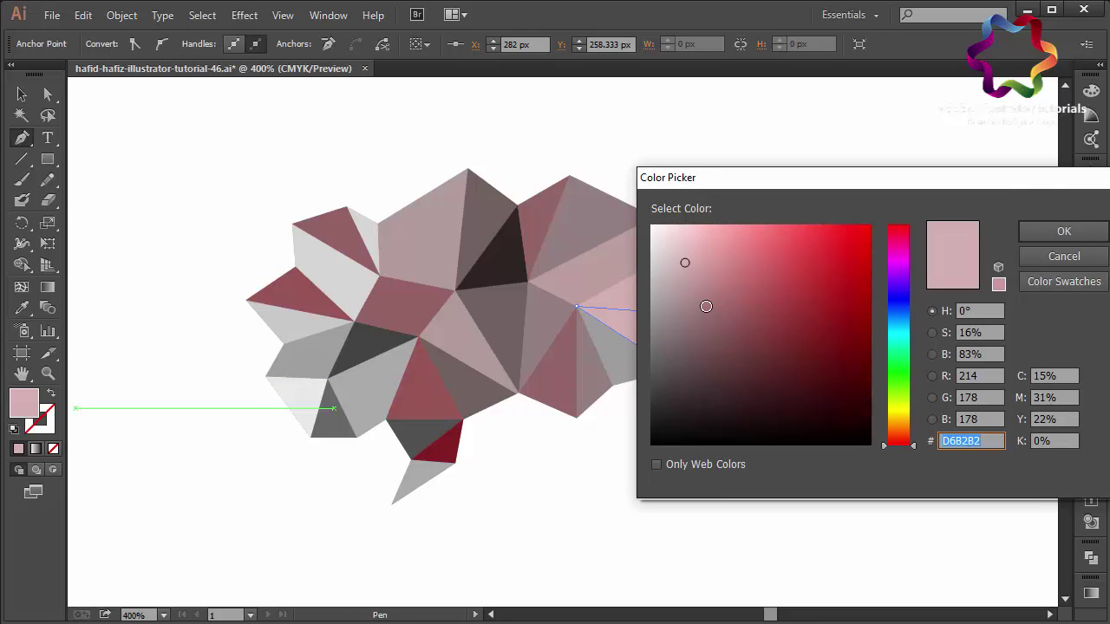
left_click(706, 306)
left_click(1064, 231)
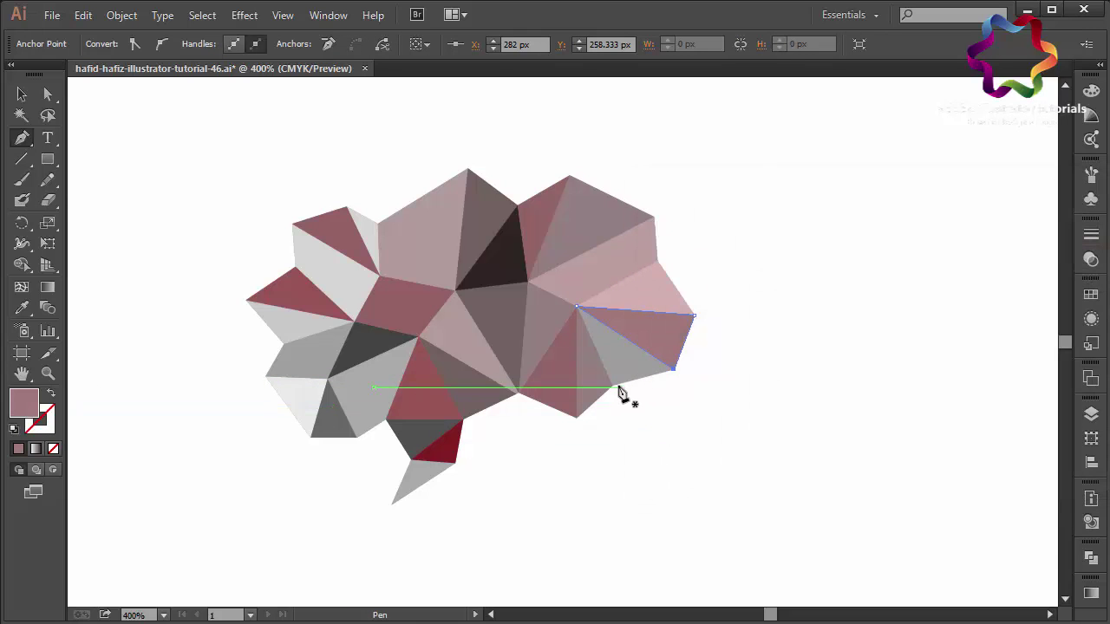
- Draw the final facet along the bubble's right edge
left_click(614, 383)
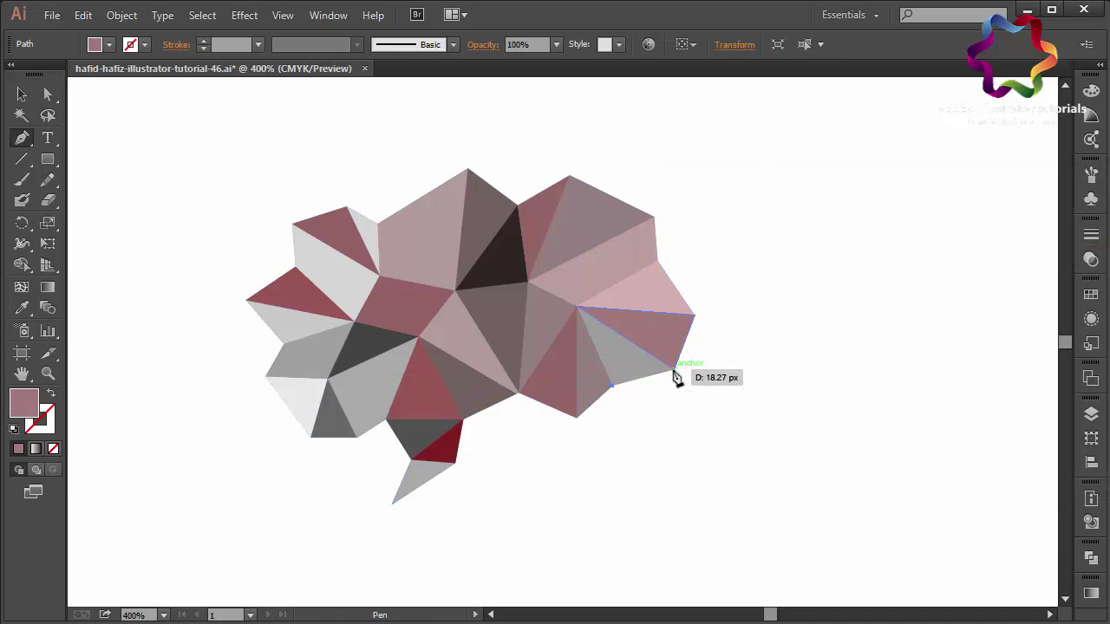
left_click(674, 369)
left_click(575, 306)
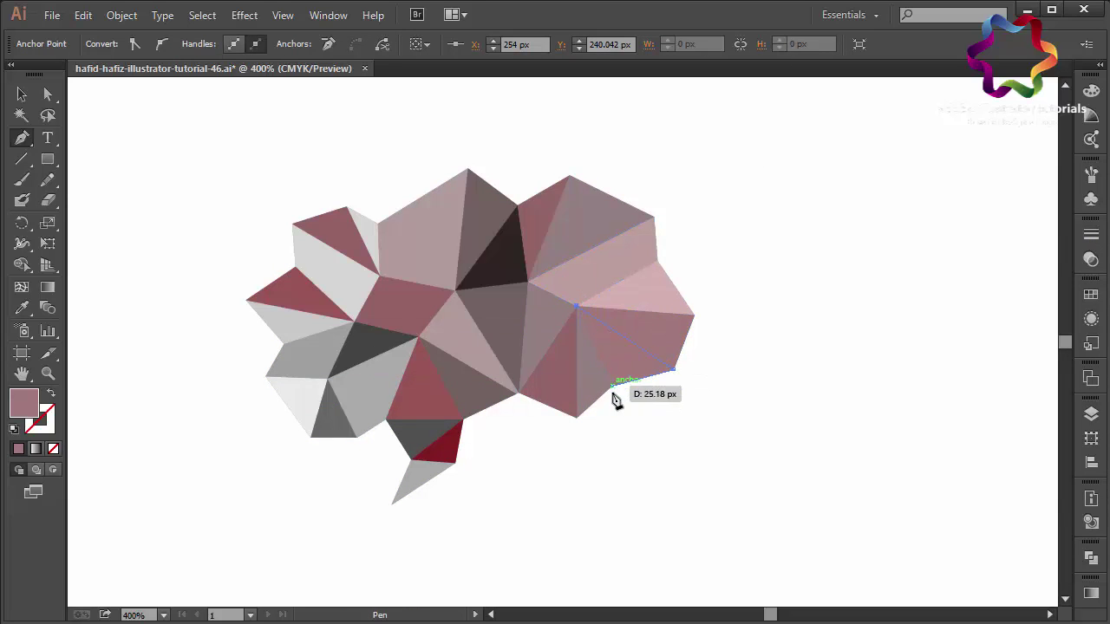
left_click(612, 385)
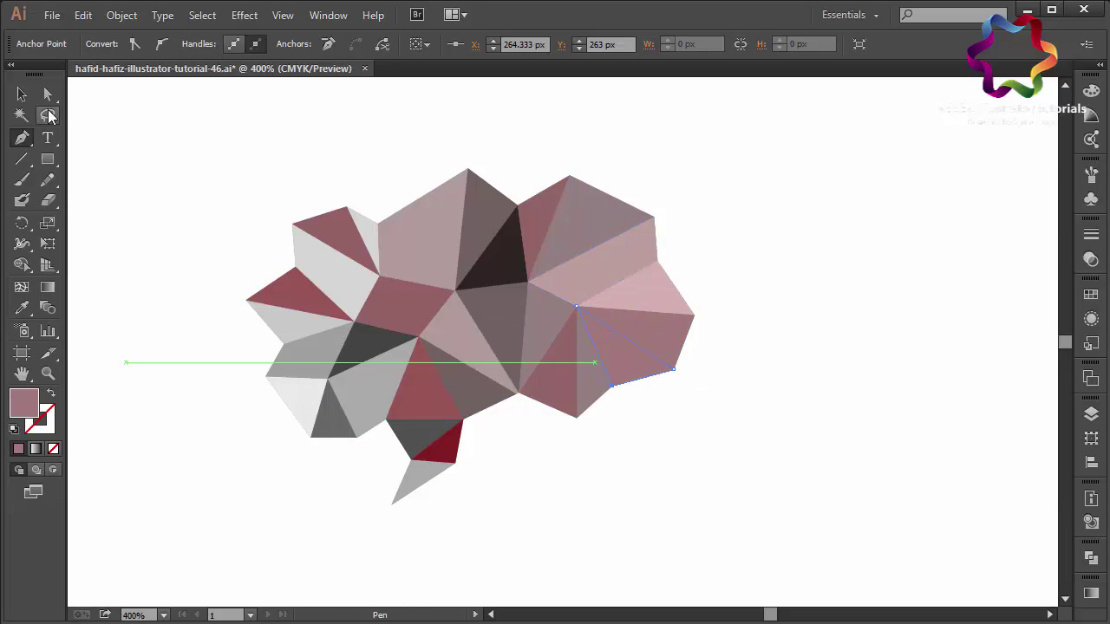
left_click(21, 96)
- Drag the central triangle's bottom anchor onto its neighbour using Direct Selection, closing the white gap
left_click_drag(395, 493, 390, 491)
key("ctrl+a")
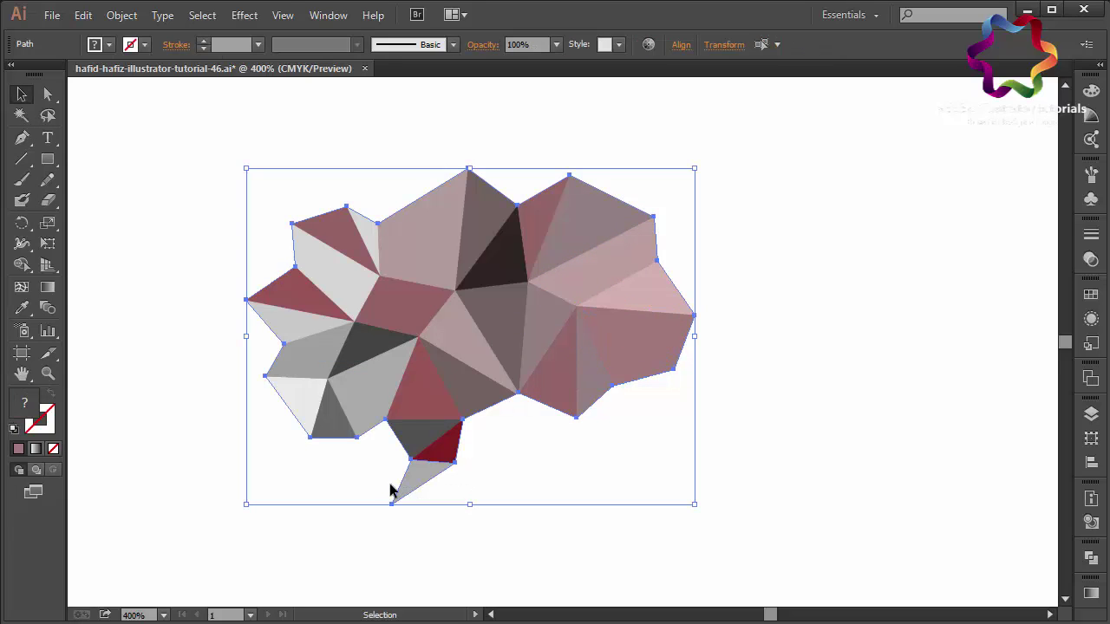
left_click(419, 484, "shift")
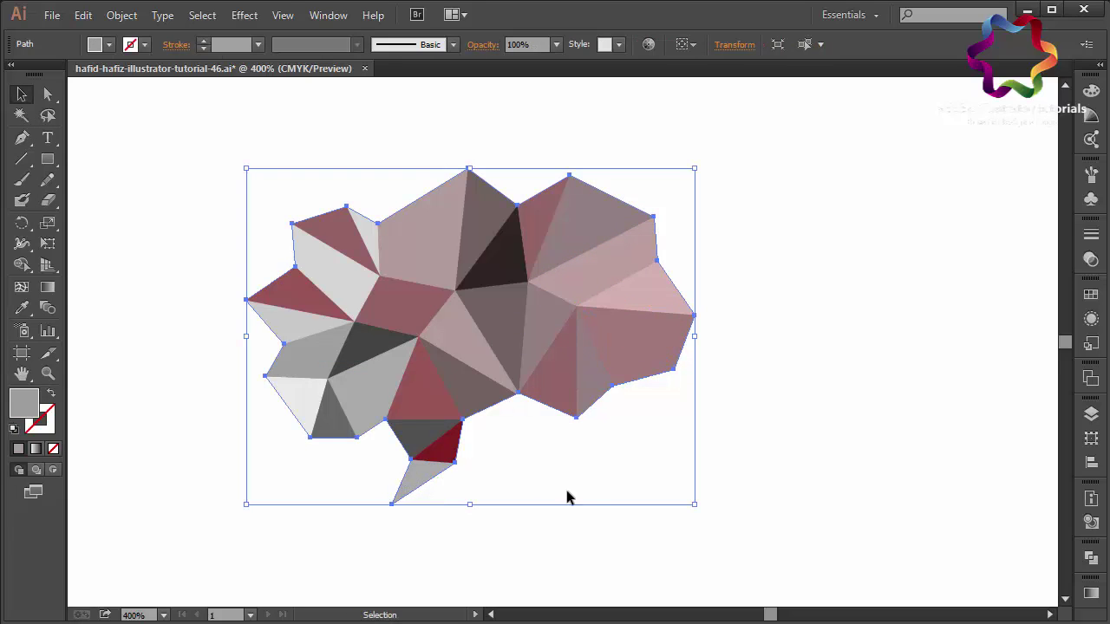
left_click(585, 499)
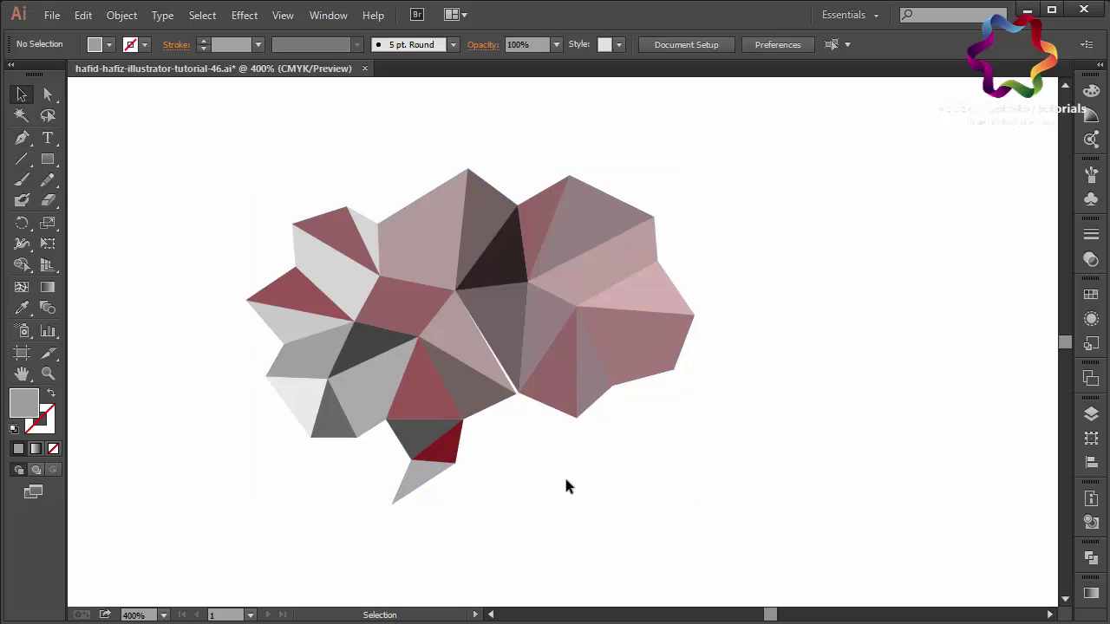
left_click(47, 94)
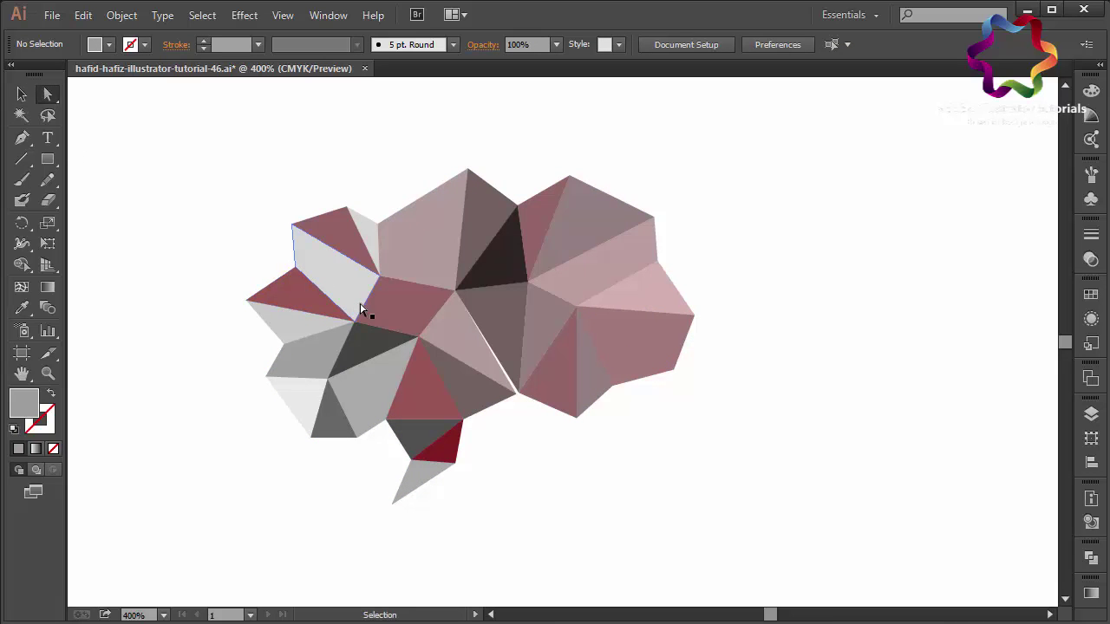
key("ctrl+plus")
key("ctrl+plus")
key("ctrl+plus")
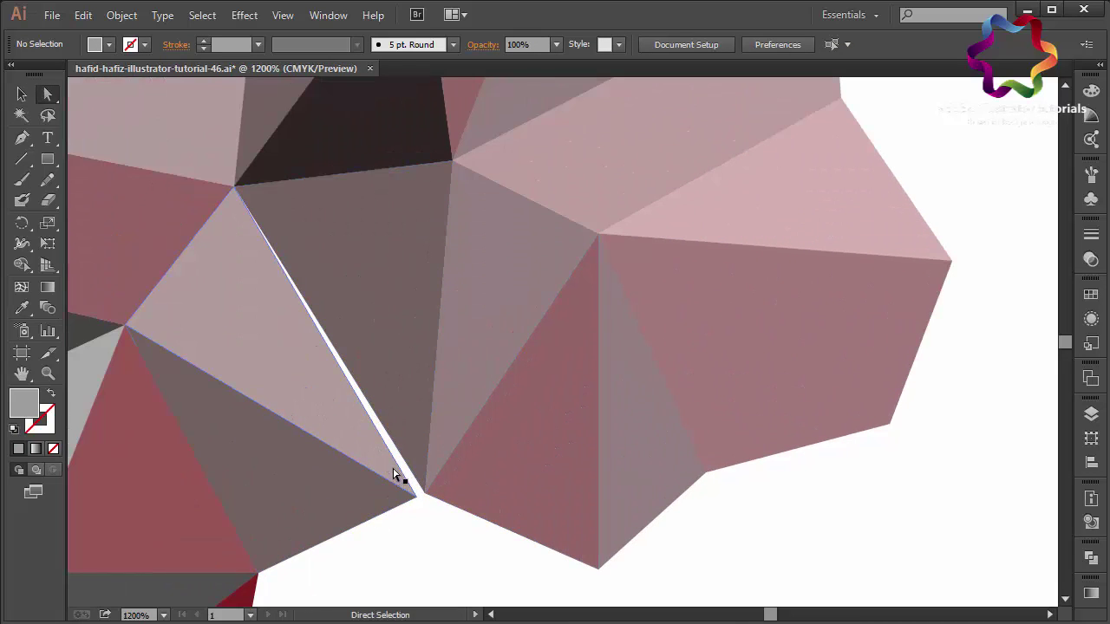
left_click(421, 493)
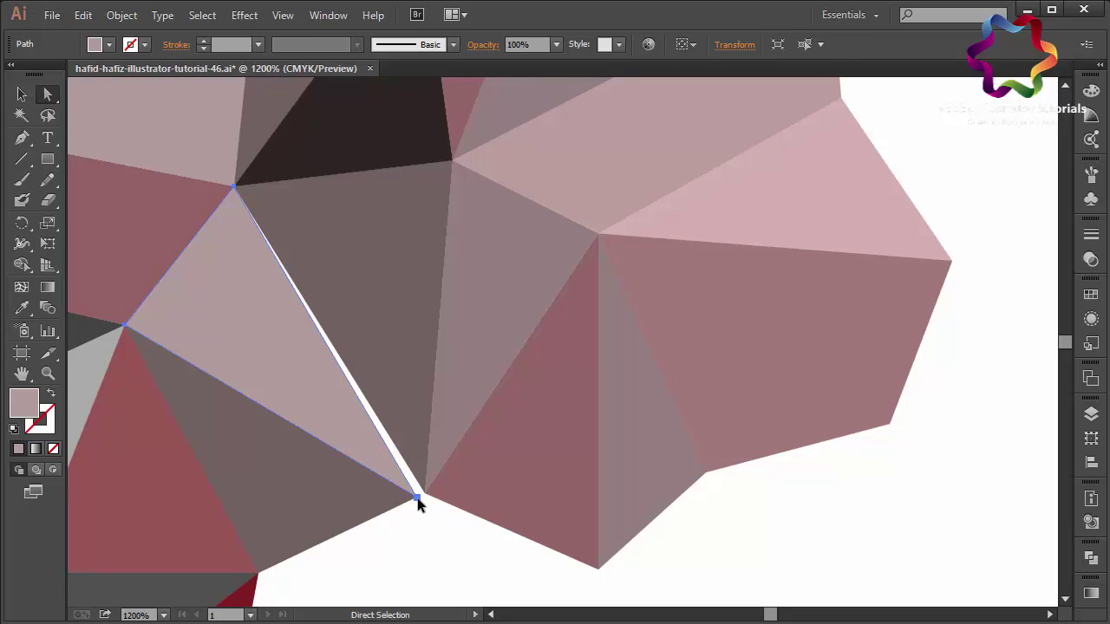
left_click_drag(417, 498, 426, 496)
left_click(439, 527)
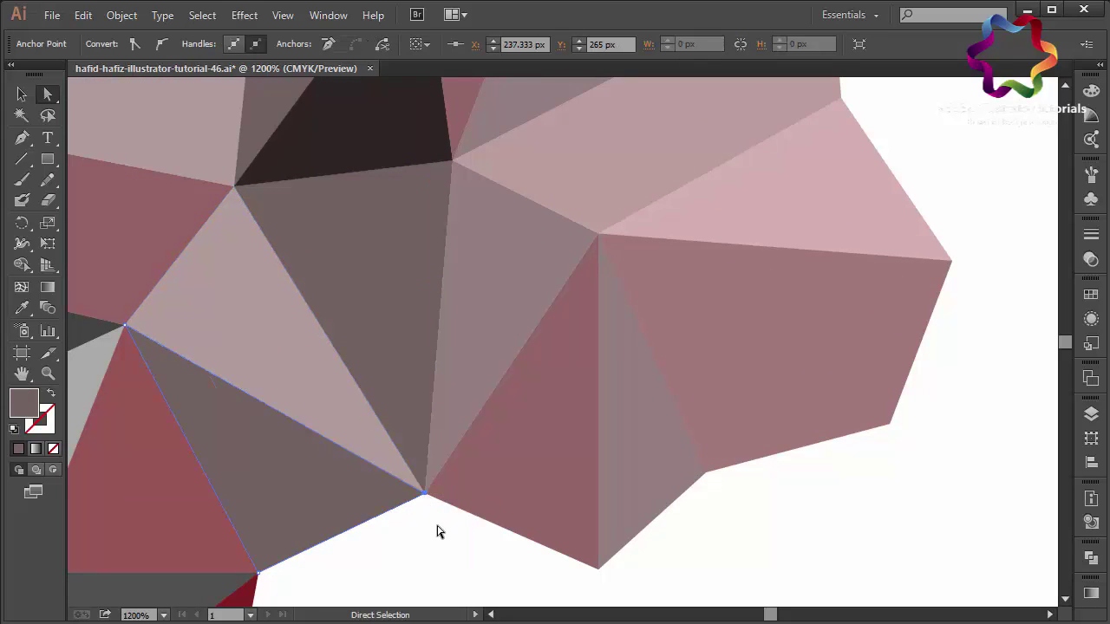
key("ctrl+minus")
key("ctrl+minus")
key("ctrl+minus")
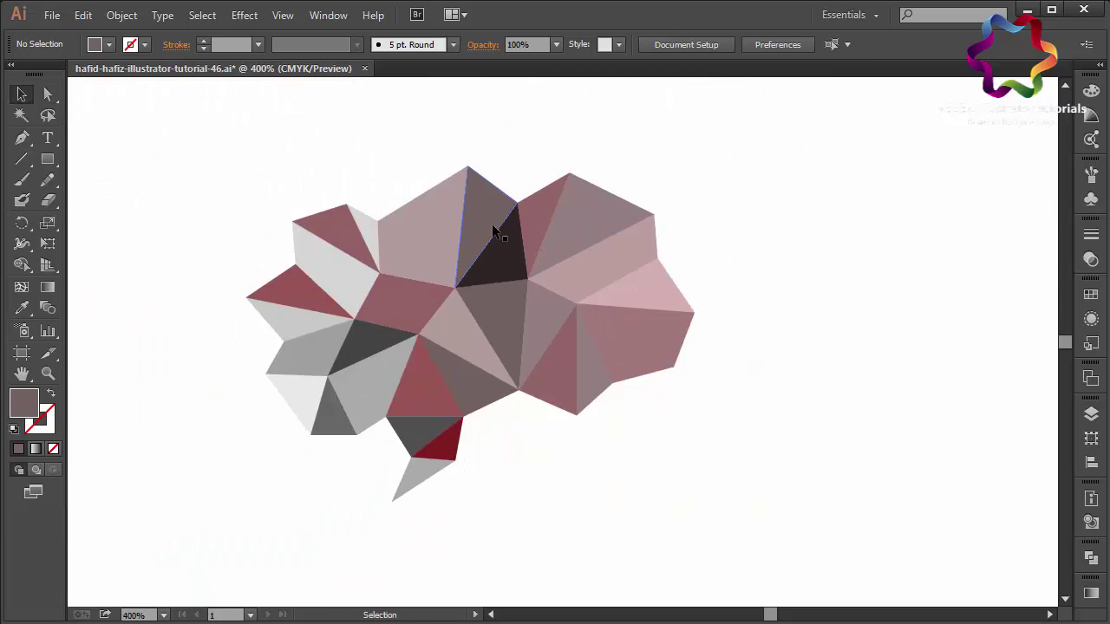
- Float the Swatches panel beside the artwork and select the lower-right facet
left_click(1090, 298)
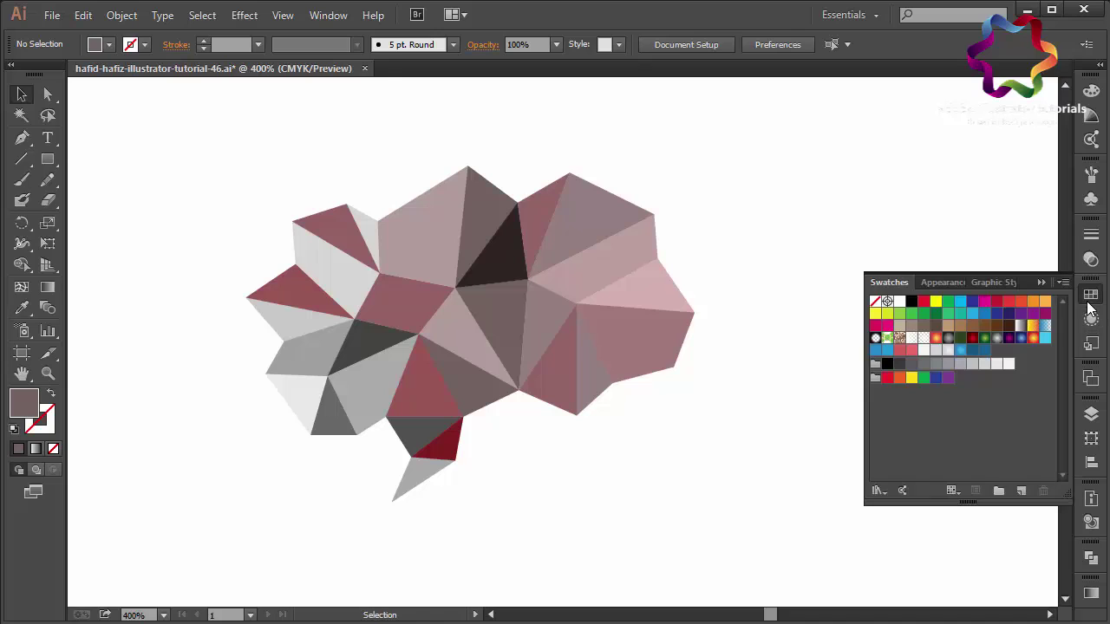
left_click_drag(899, 289, 810, 142)
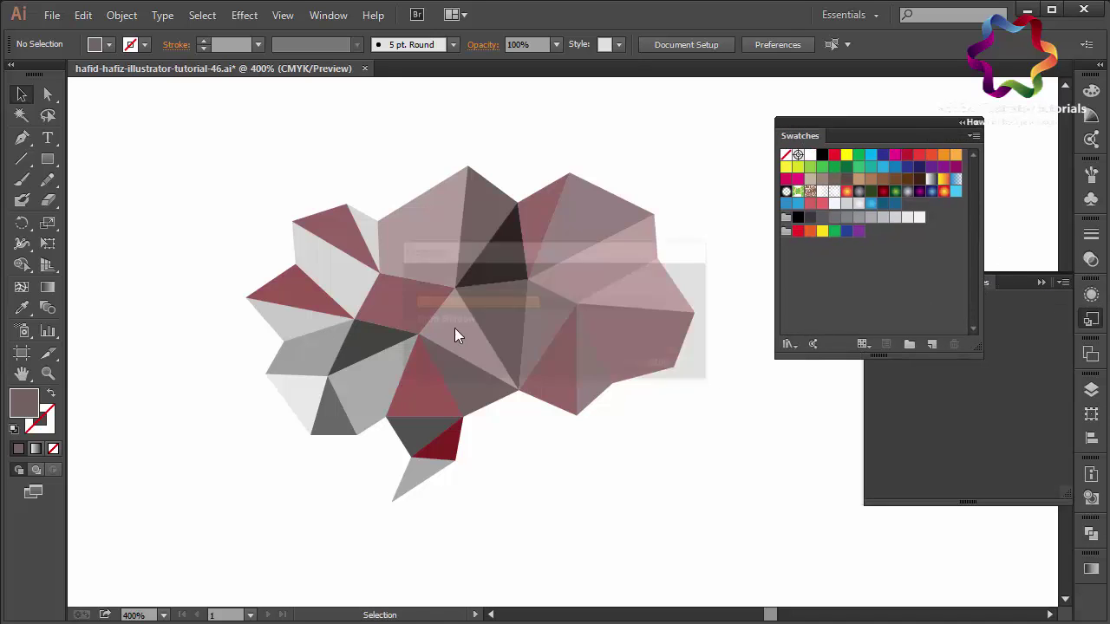
left_click_drag(998, 284, 1068, 262)
left_click(660, 322)
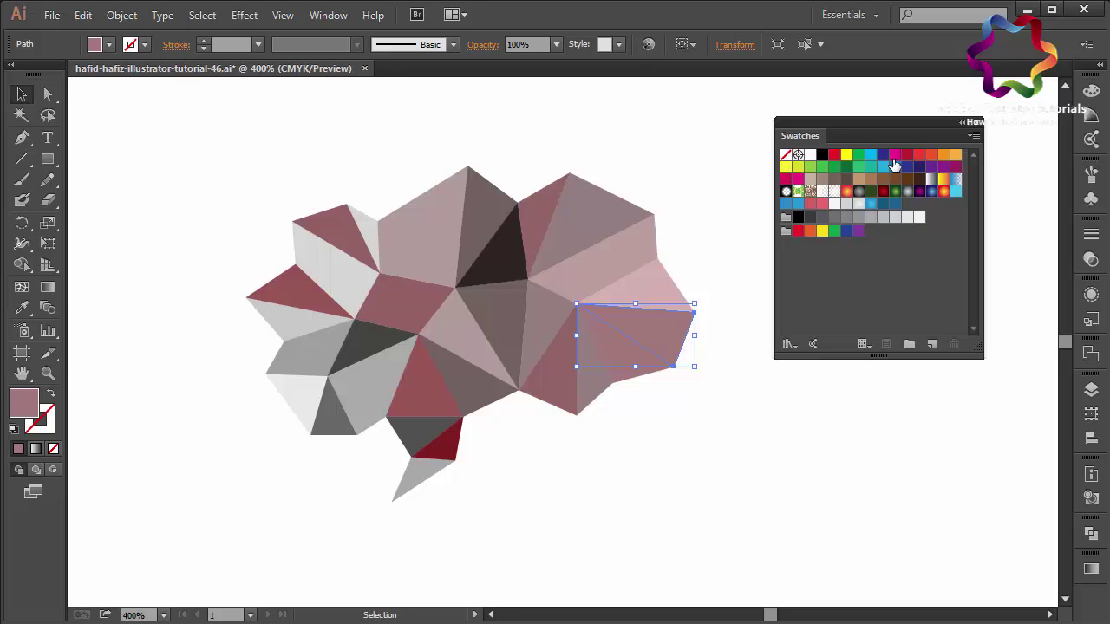
- Fill the right-side facets light orange, orange, red-orange and red
left_click(956, 156)
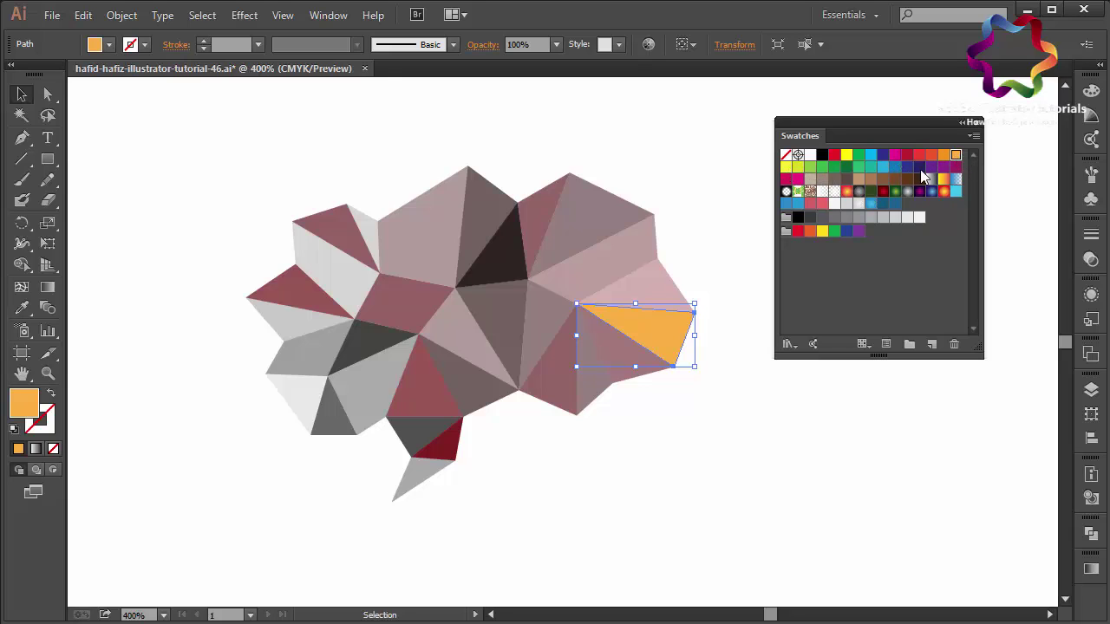
left_click(674, 287)
left_click(951, 159)
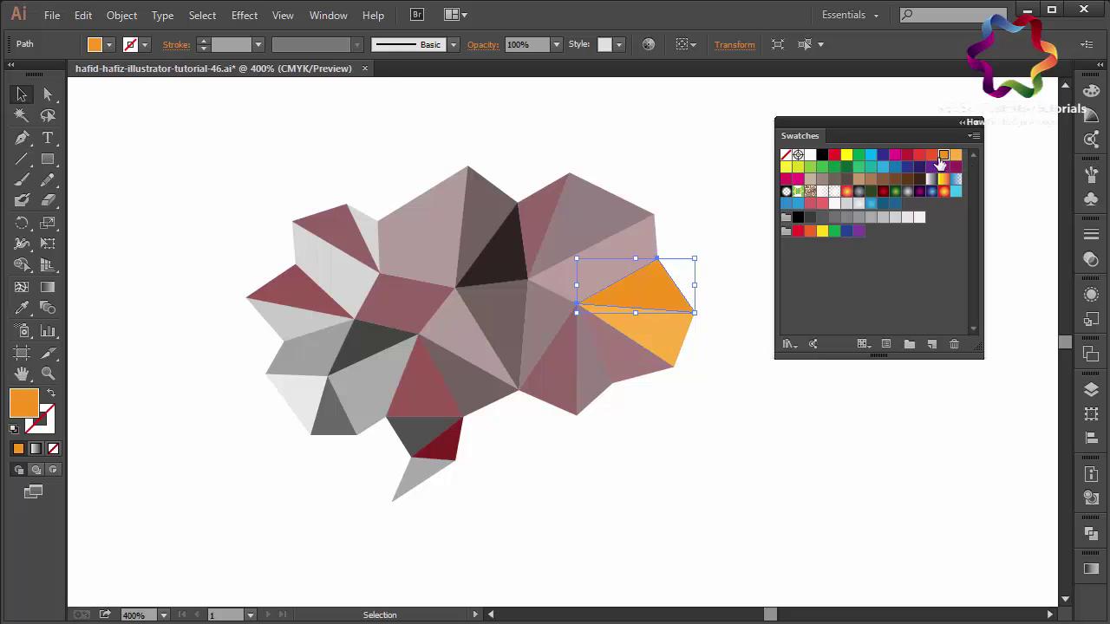
left_click(609, 266)
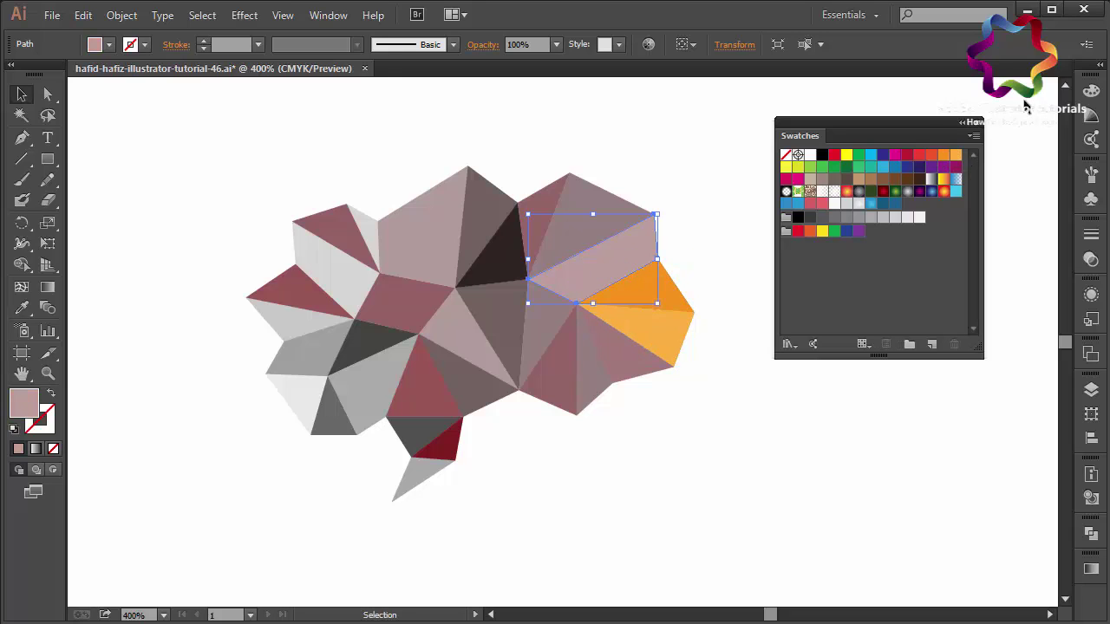
left_click(933, 157)
left_click(564, 251)
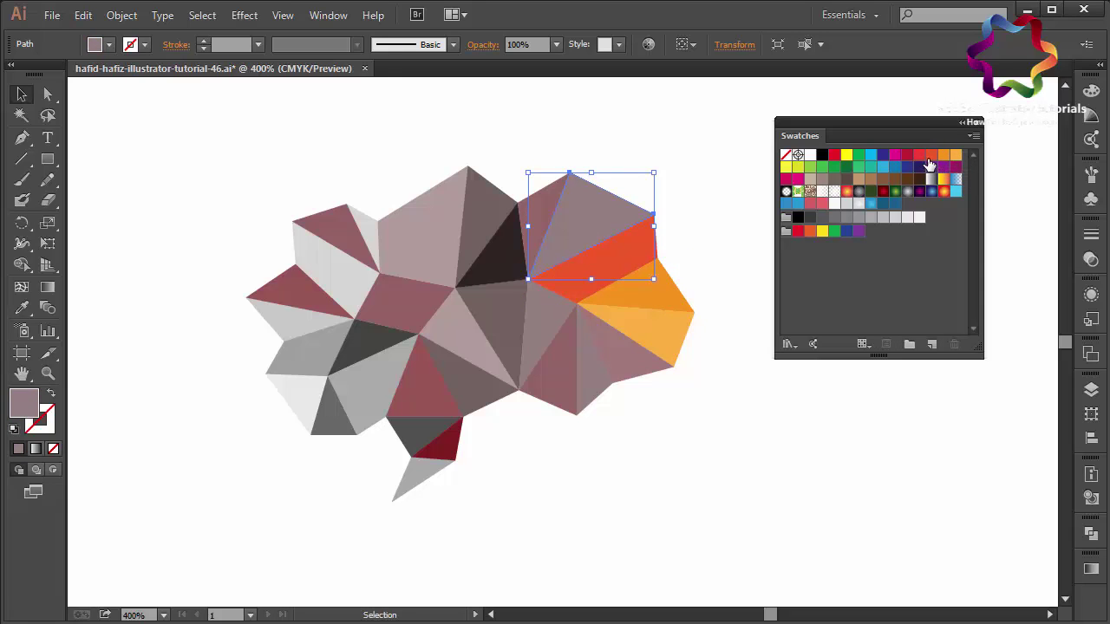
left_click(919, 156)
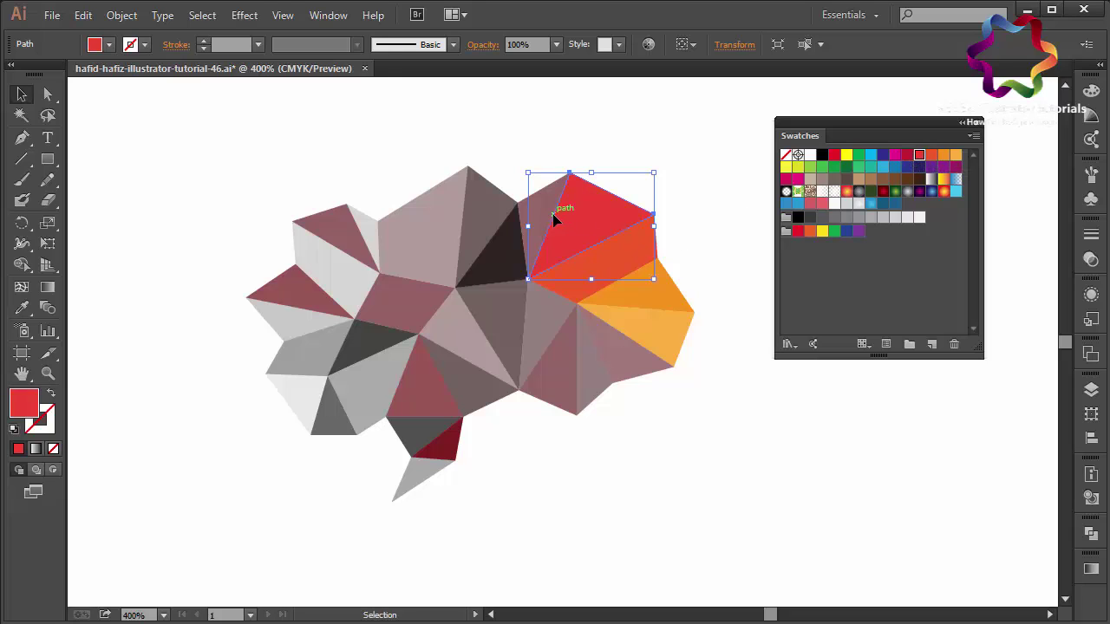
- Fill the top facets crimson and magenta, settling the mauve triangle on magenta
left_click(553, 218)
left_click(907, 155)
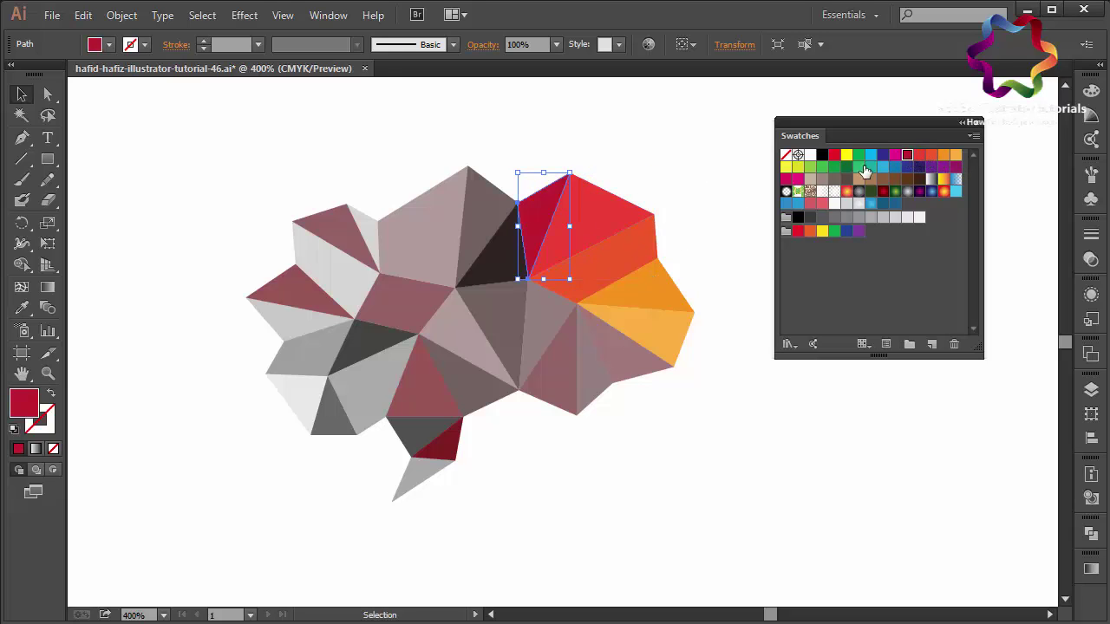
left_click(494, 253)
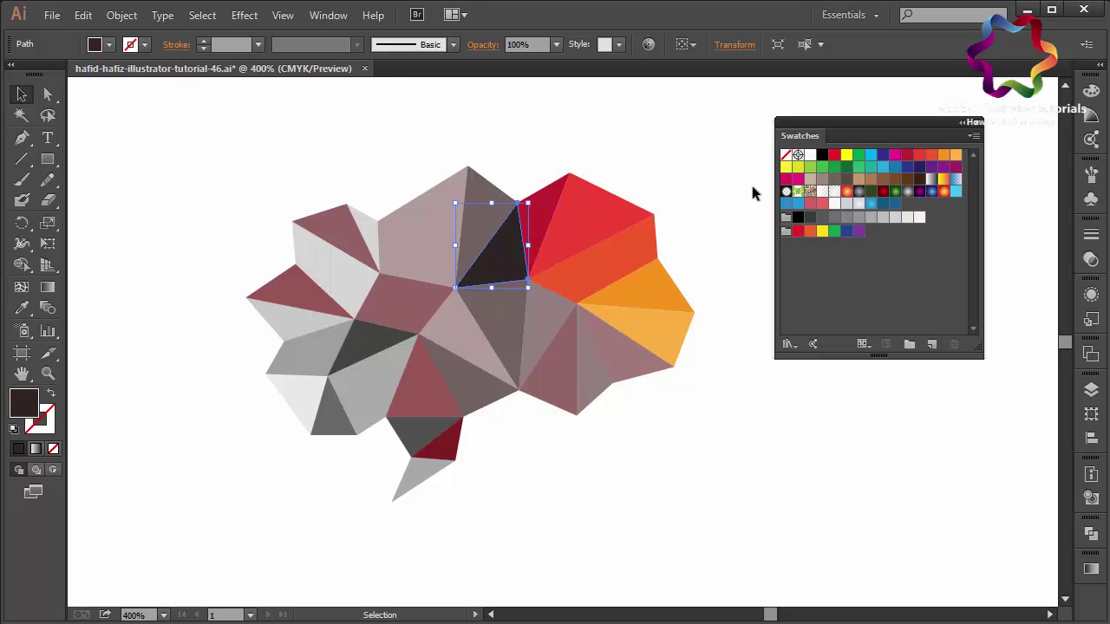
left_click(893, 158)
left_click(492, 233)
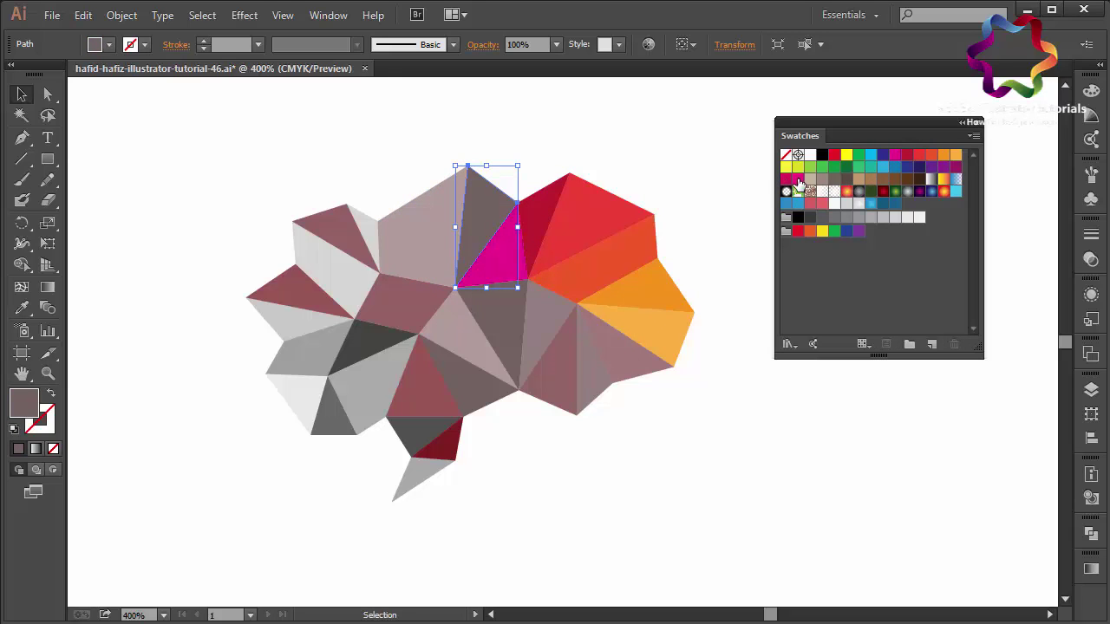
left_click(798, 180)
left_click(785, 179)
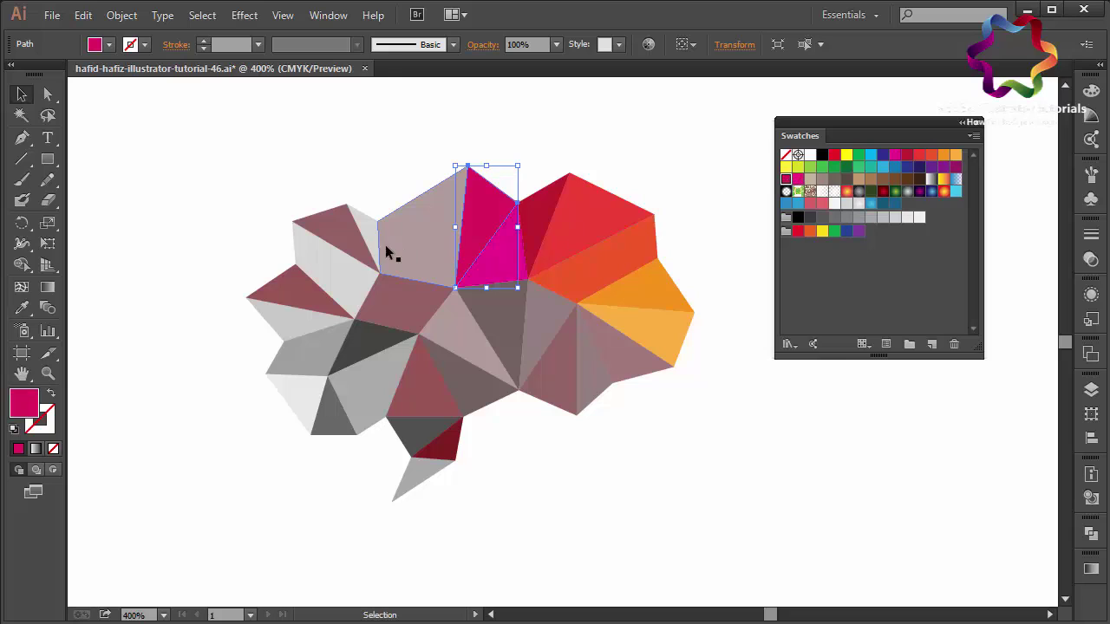
left_click(796, 180)
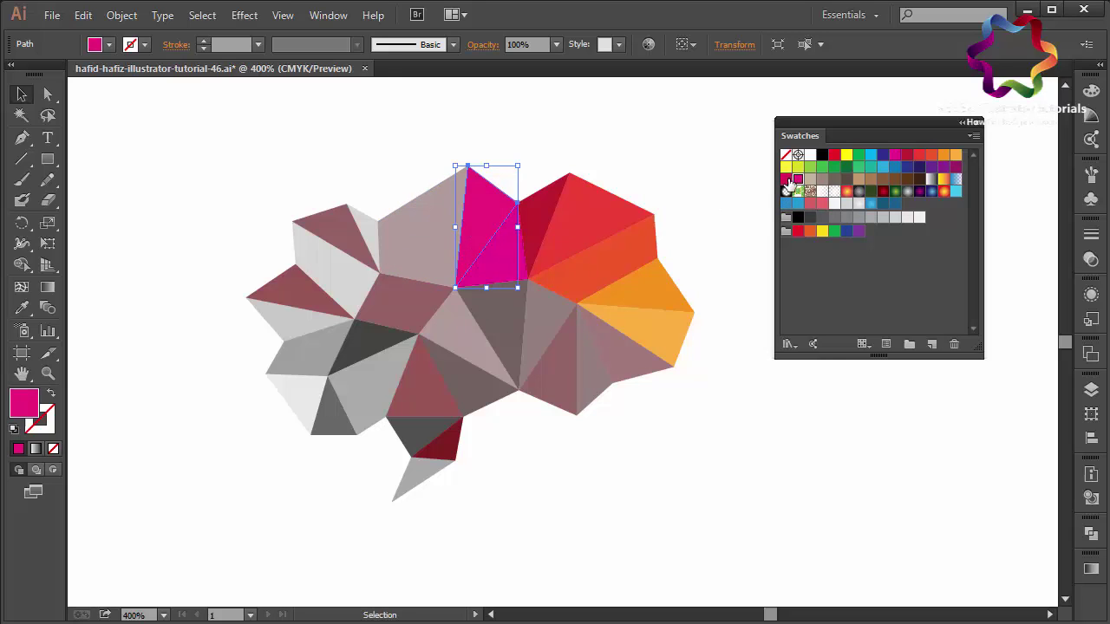
- Lighten that triangle to pink #EF4894 and fill the neighbouring grey facet magenta
double_click(23, 400)
left_click_drag(805, 238, 797, 230)
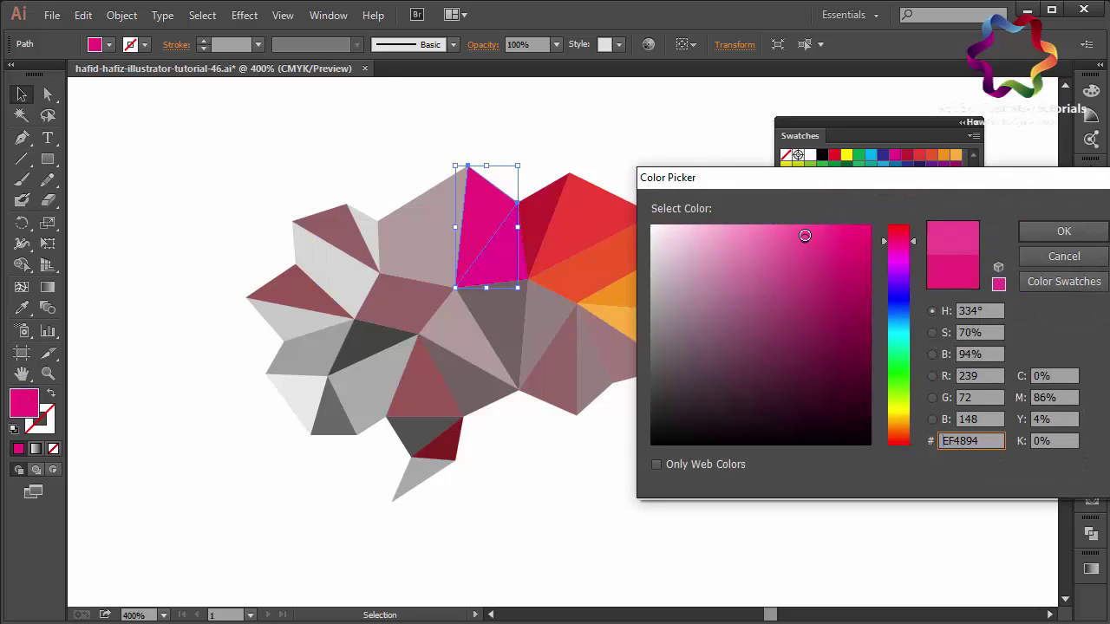
left_click(1051, 224)
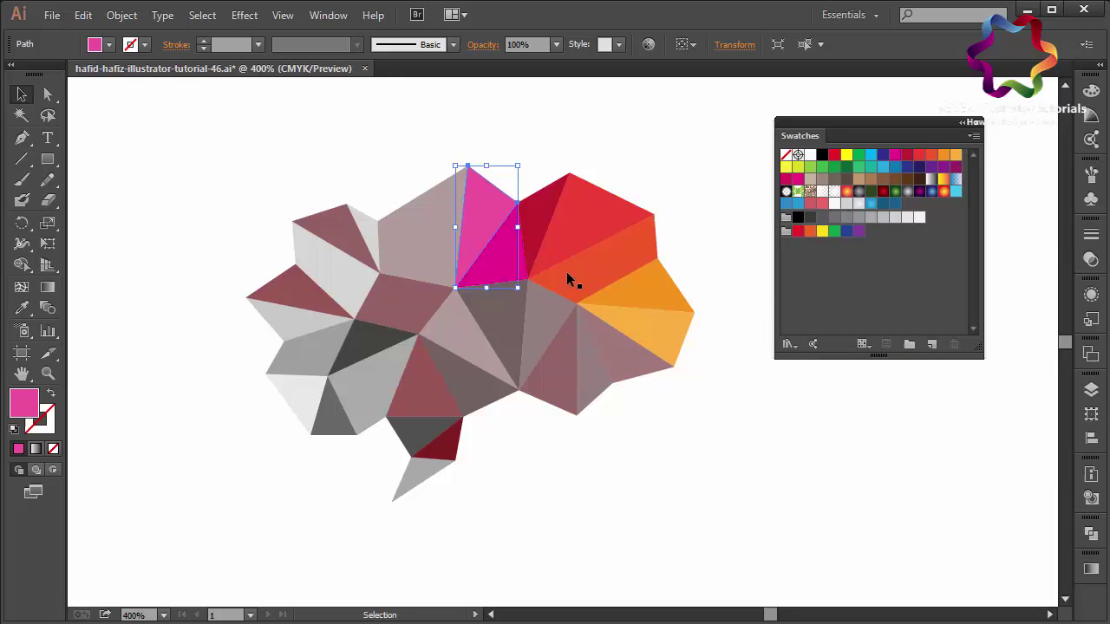
left_click(437, 236)
left_click(787, 178)
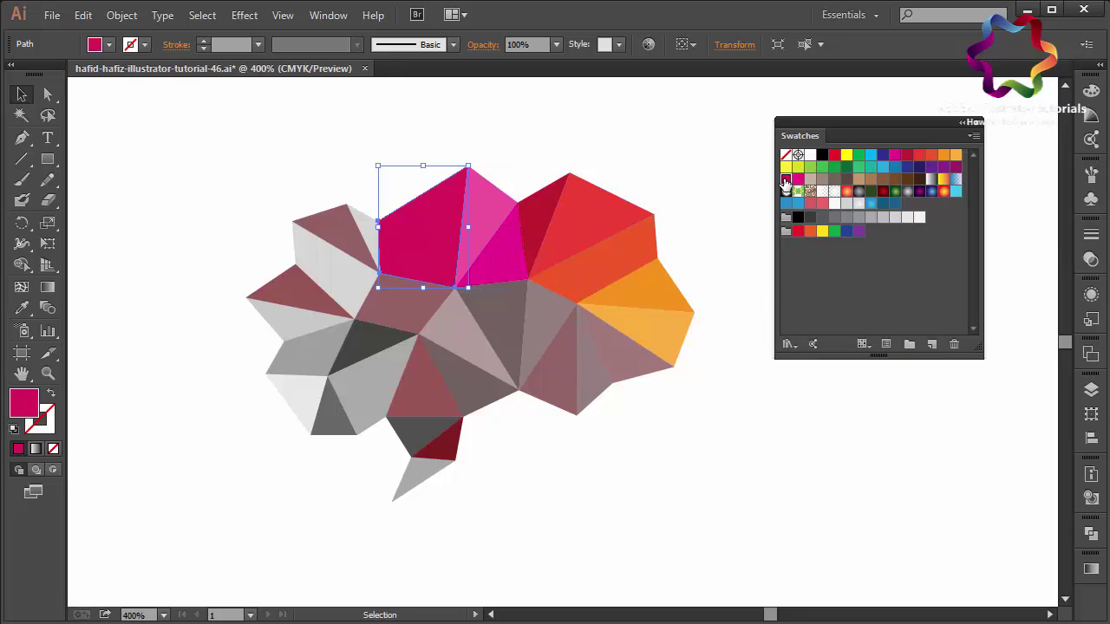
left_click(608, 183)
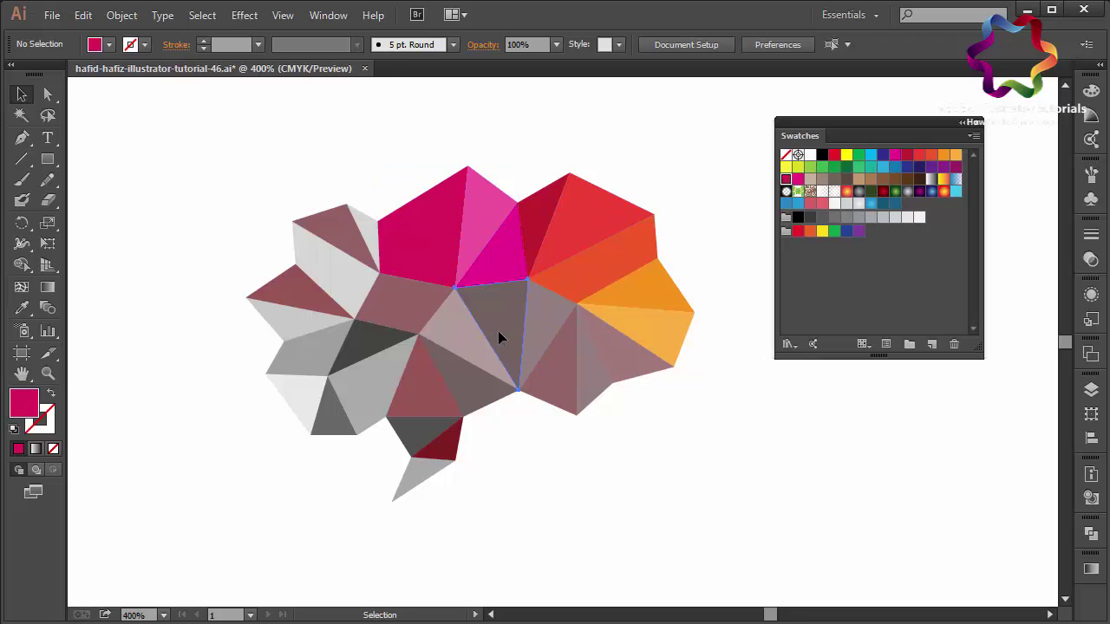
- Fill the grey triangle in the middle of the bubble with purple
left_click(498, 330)
left_click(788, 180)
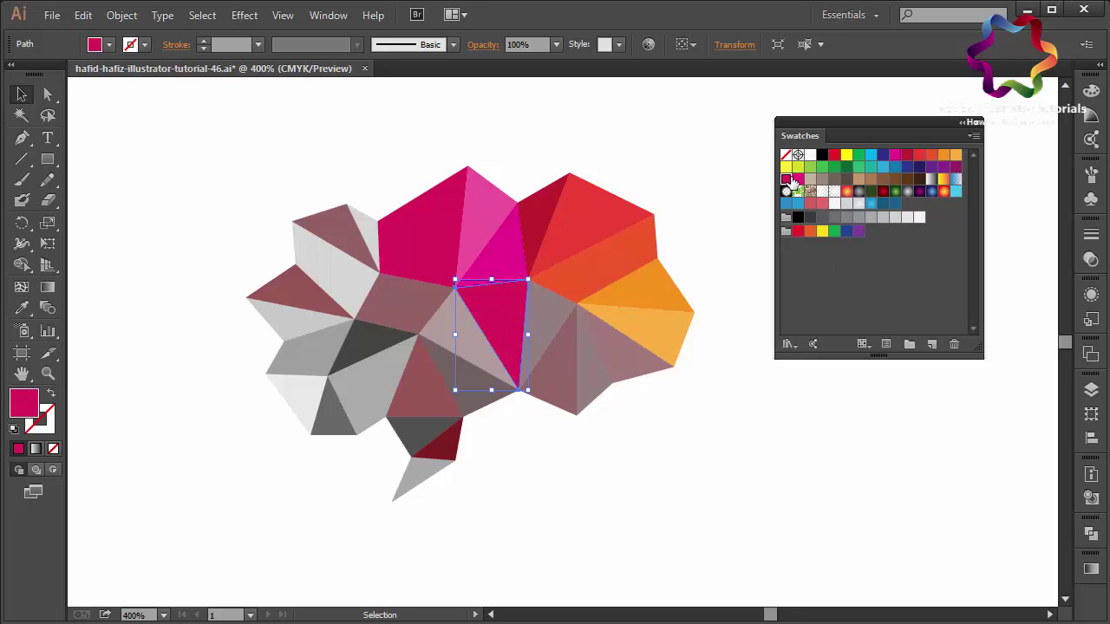
left_click(944, 166)
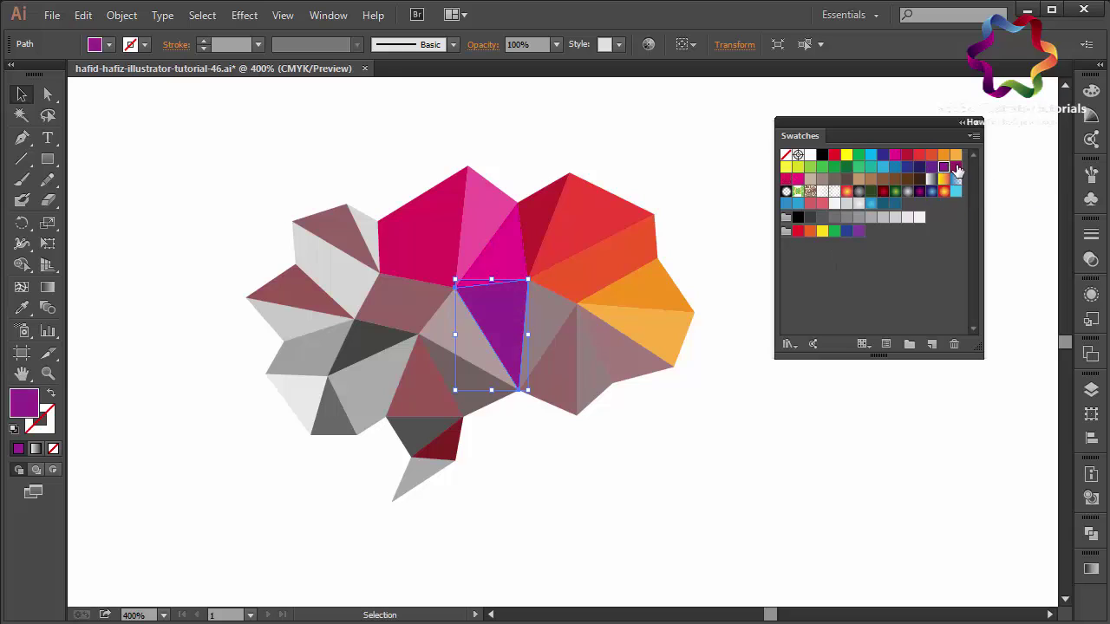
- Recolour the mauve triangle to its right in a lighter pink after trying several swatches
left_click(544, 330)
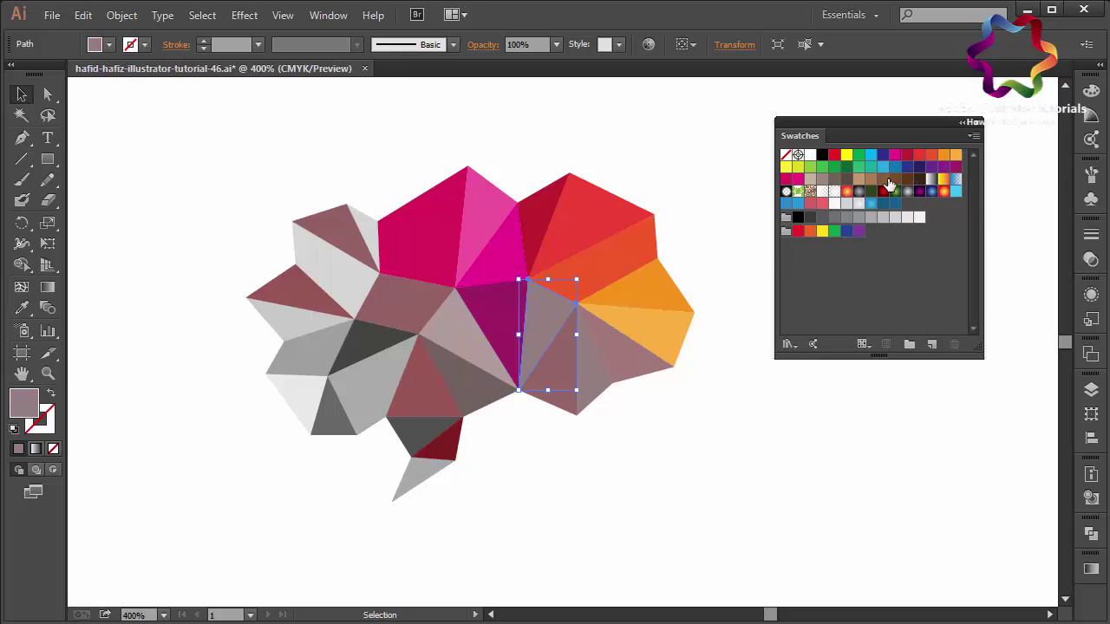
left_click(786, 168)
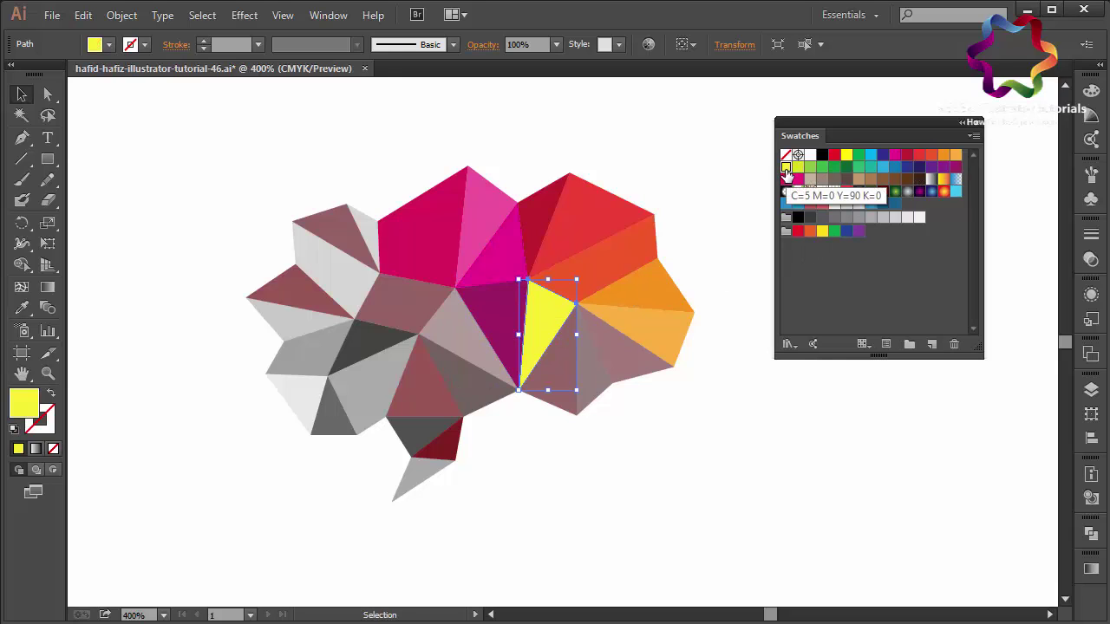
left_click(798, 167)
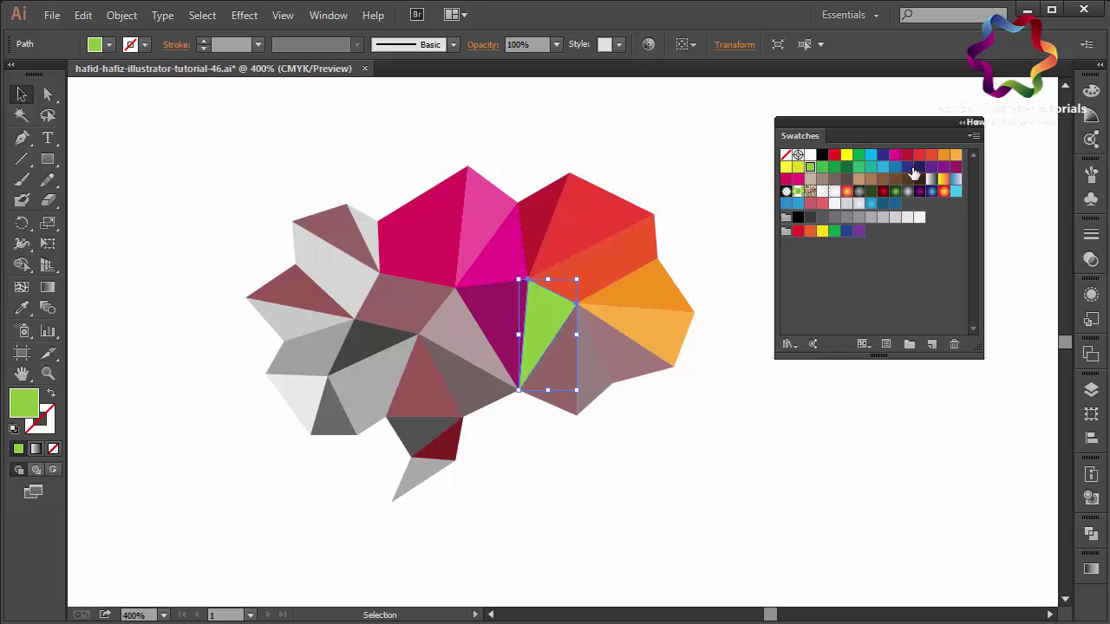
left_click(798, 178)
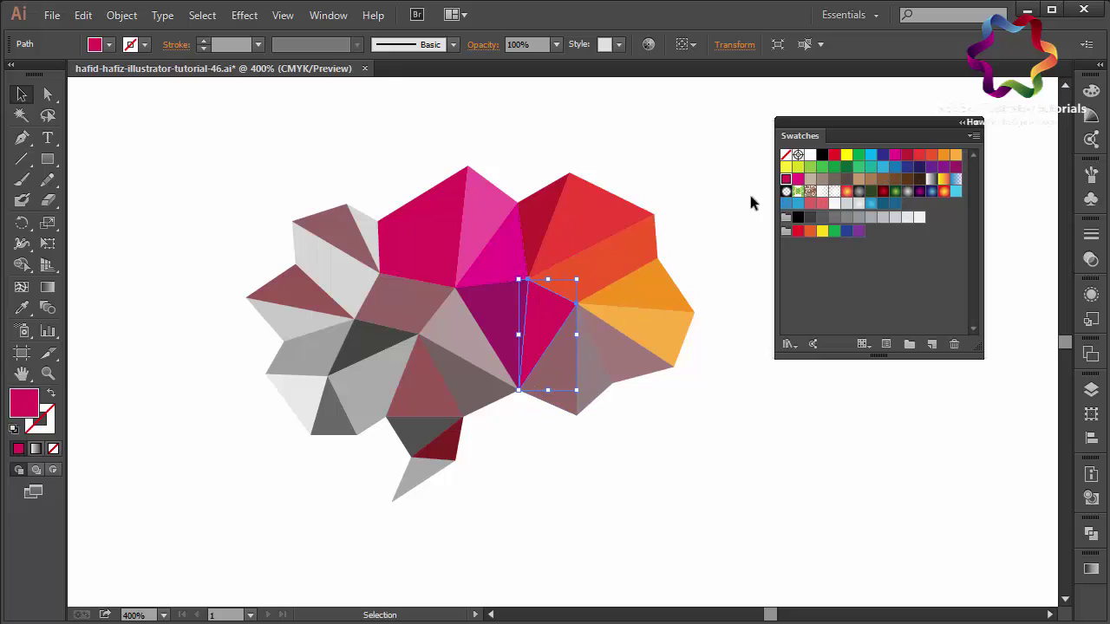
left_click(798, 178)
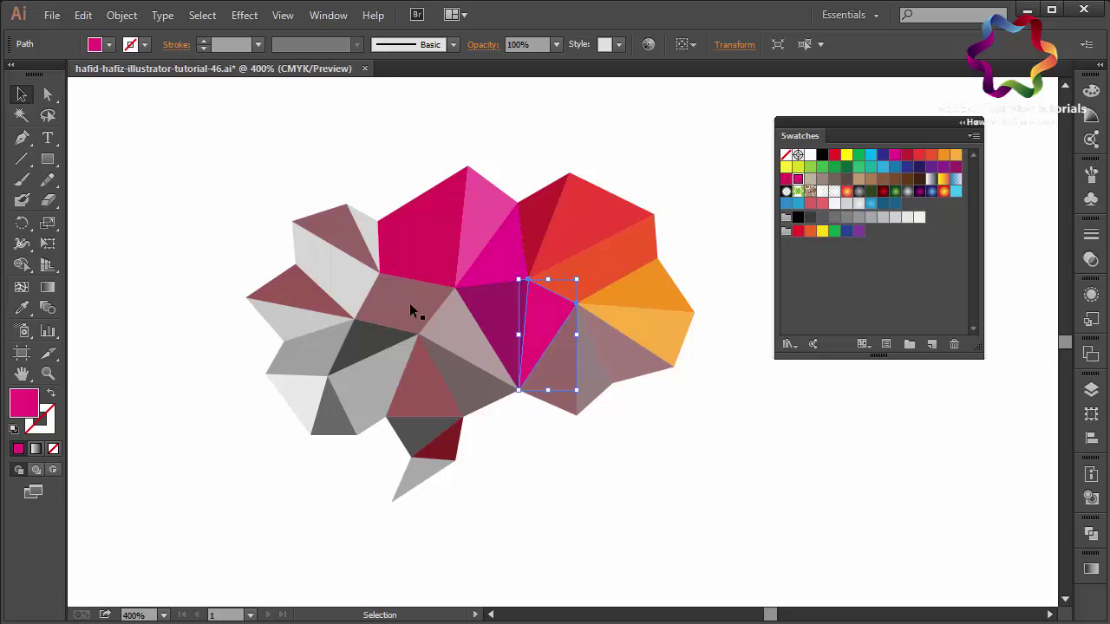
double_click(23, 402)
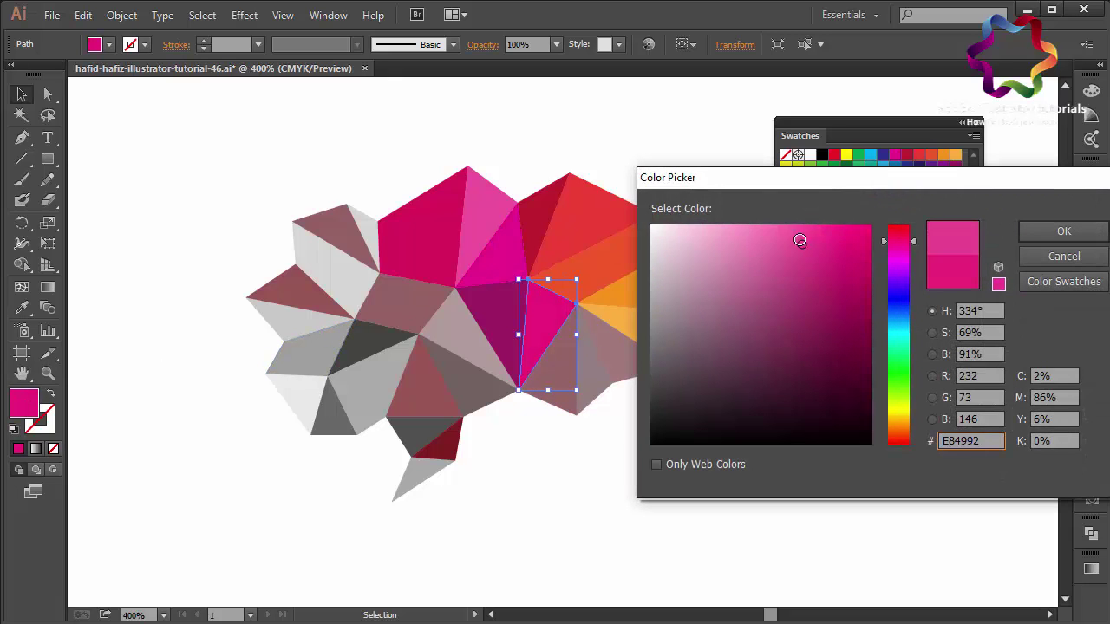
left_click_drag(799, 240, 764, 224)
left_click(1059, 230)
left_click(690, 458)
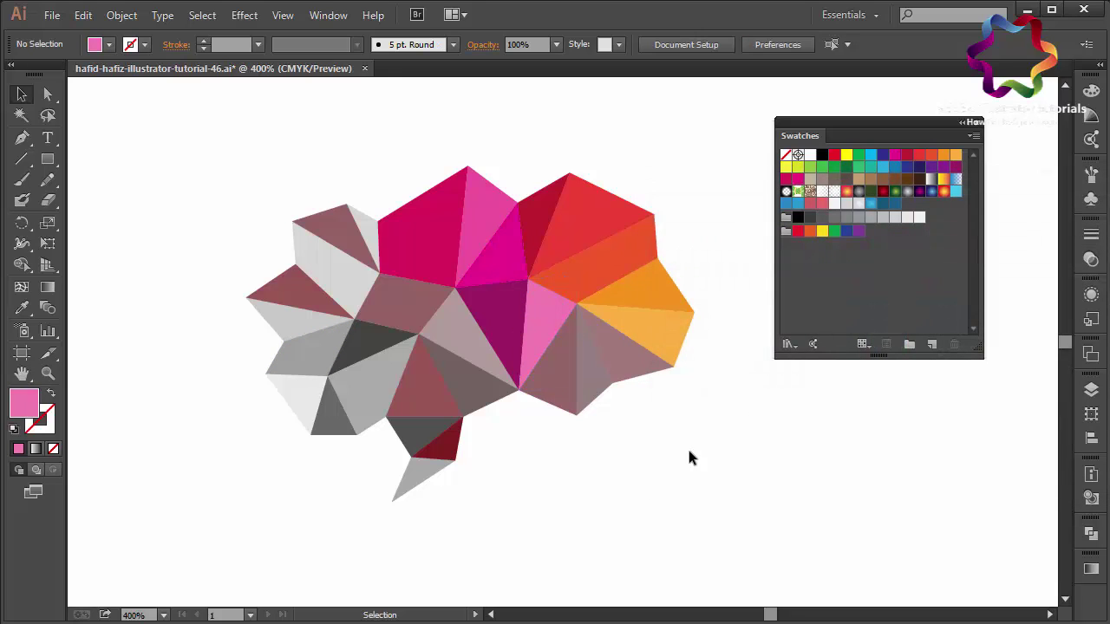
- Fill neighbouring mauve triangles with orange, red-orange, light orange and orange swatches
left_click(542, 292)
left_click(942, 155)
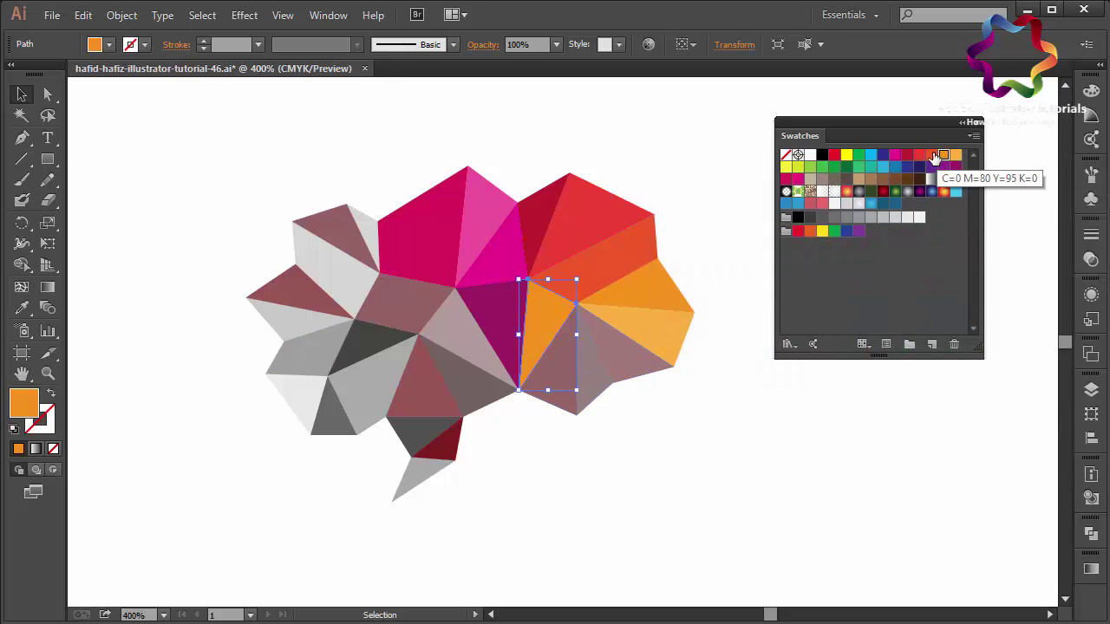
left_click(550, 388)
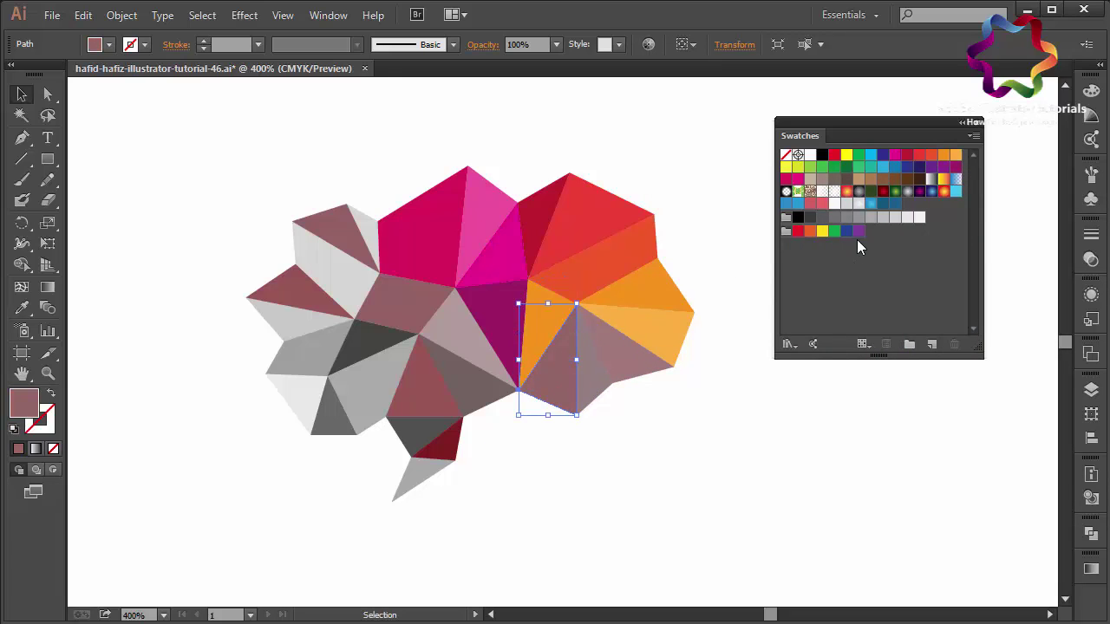
left_click(929, 156)
left_click(591, 379)
left_click(955, 156)
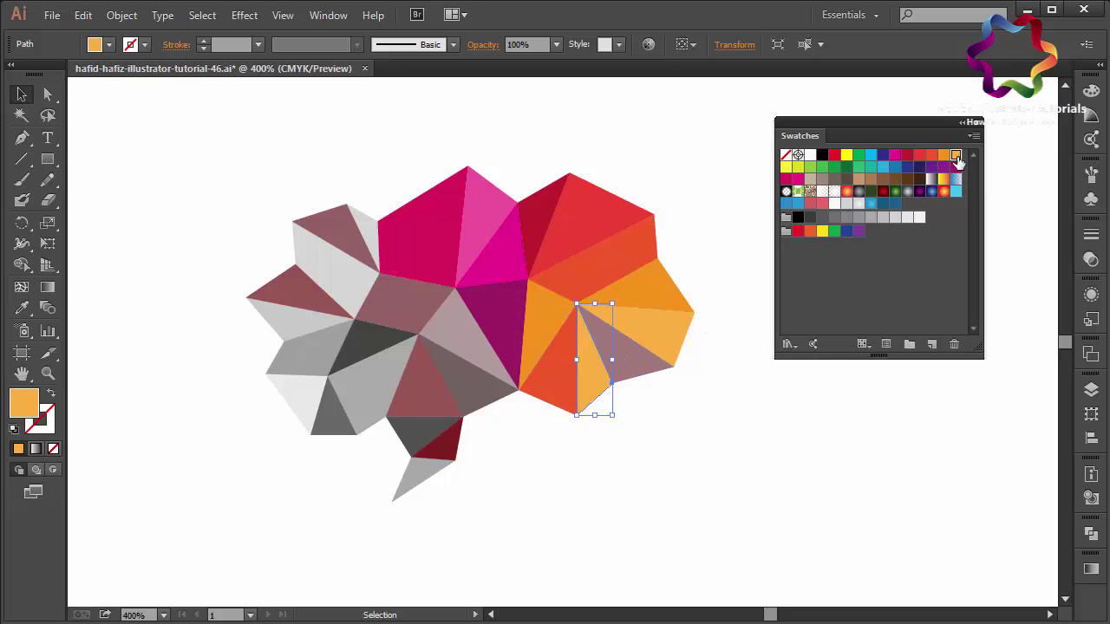
left_click(646, 354)
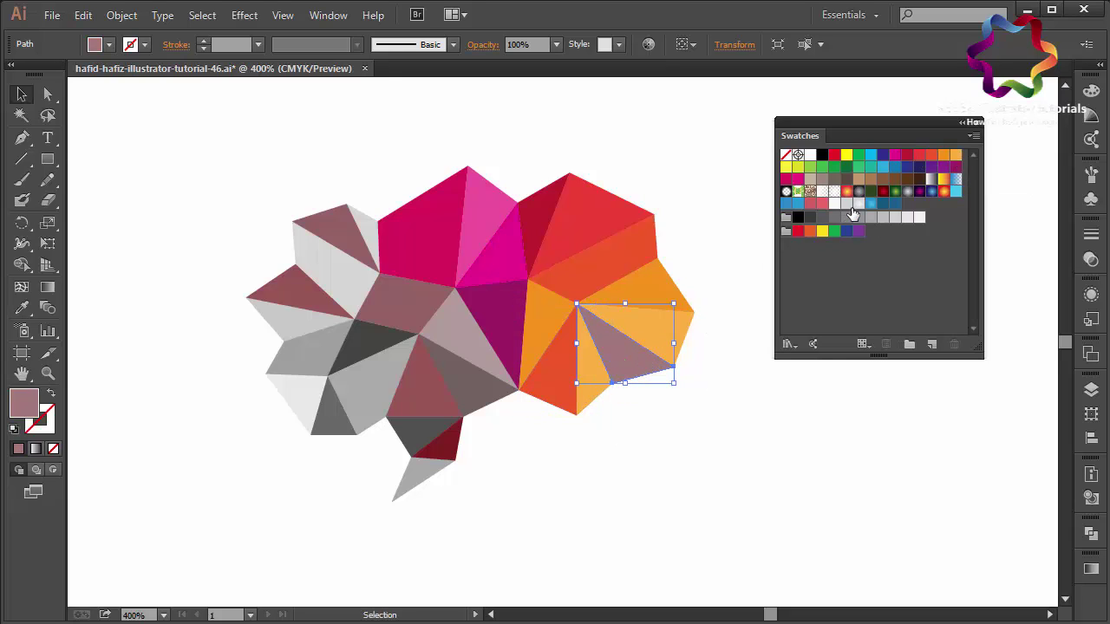
left_click(941, 157)
left_click(943, 157)
left_click(689, 428)
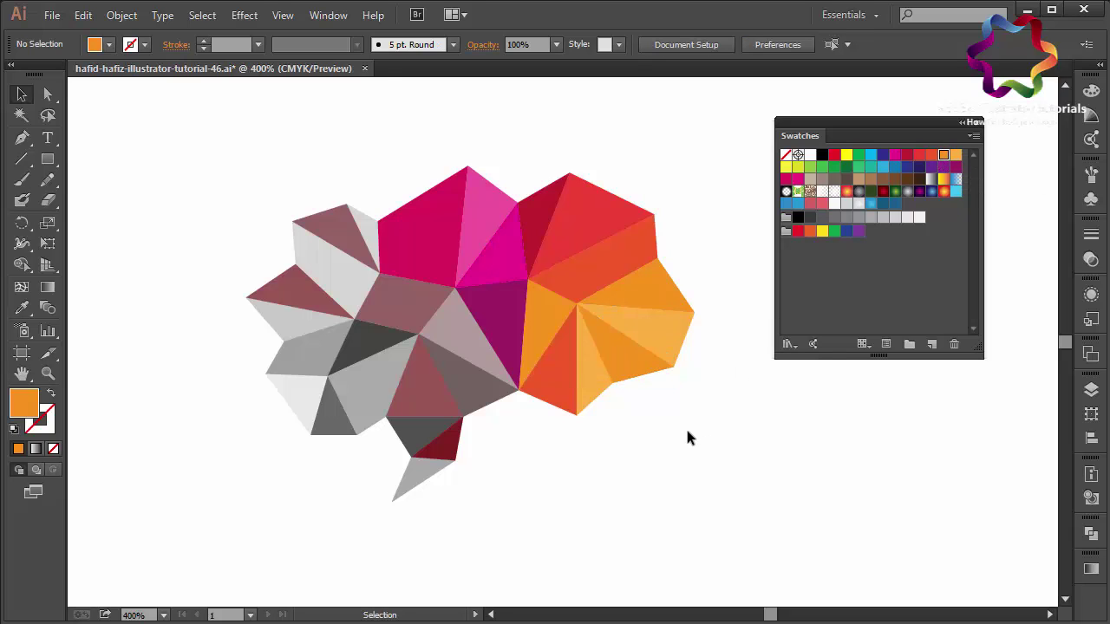
- Lighten the light-orange triangle to #FFC271 in the Color Picker
left_click(596, 387)
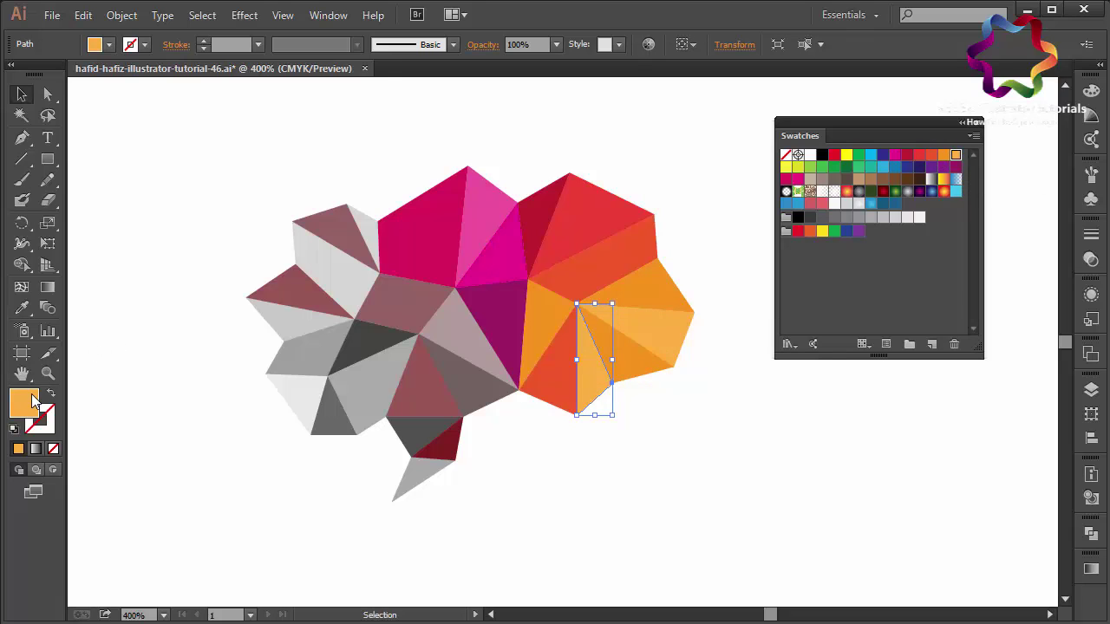
double_click(32, 400)
left_click(774, 224)
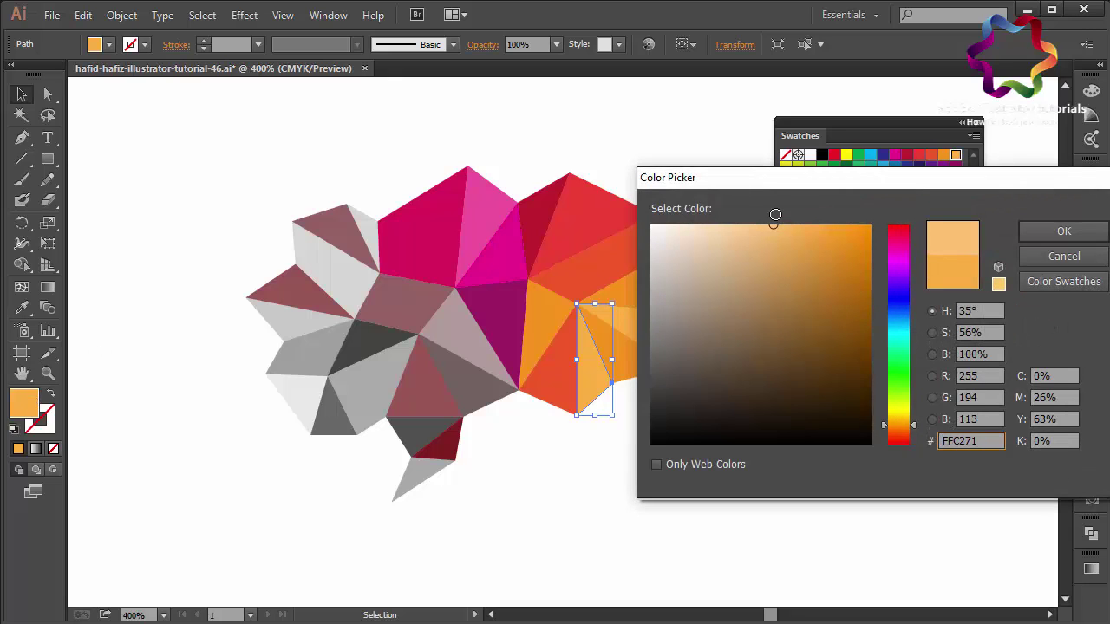
left_click(1040, 228)
left_click(754, 437)
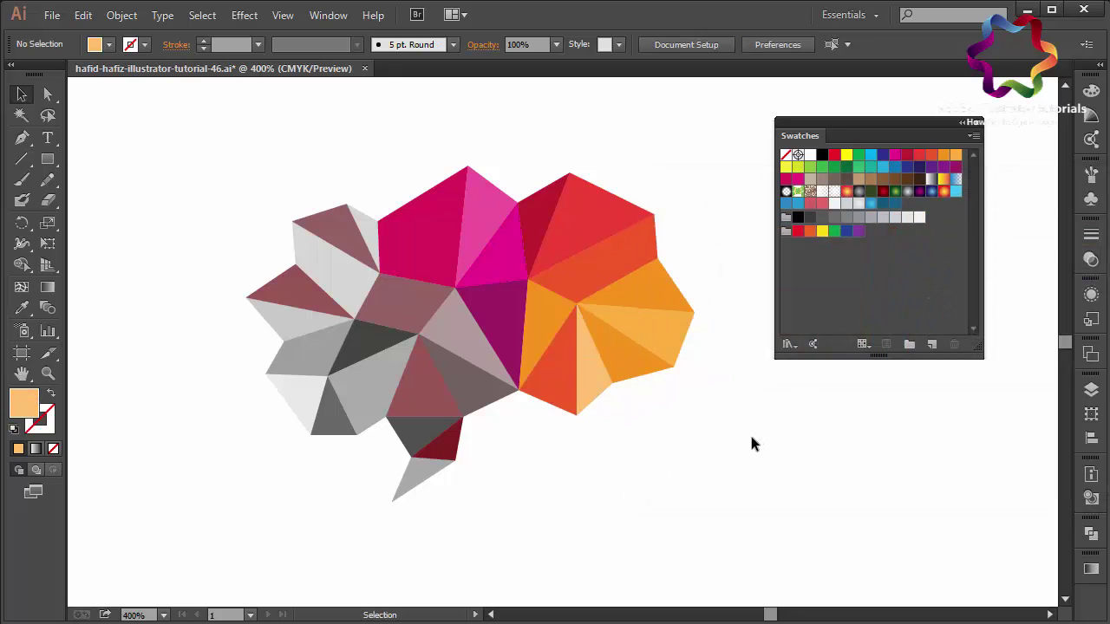
- Change the orange triangle right of centre to a soft pink-purple
left_click(553, 335)
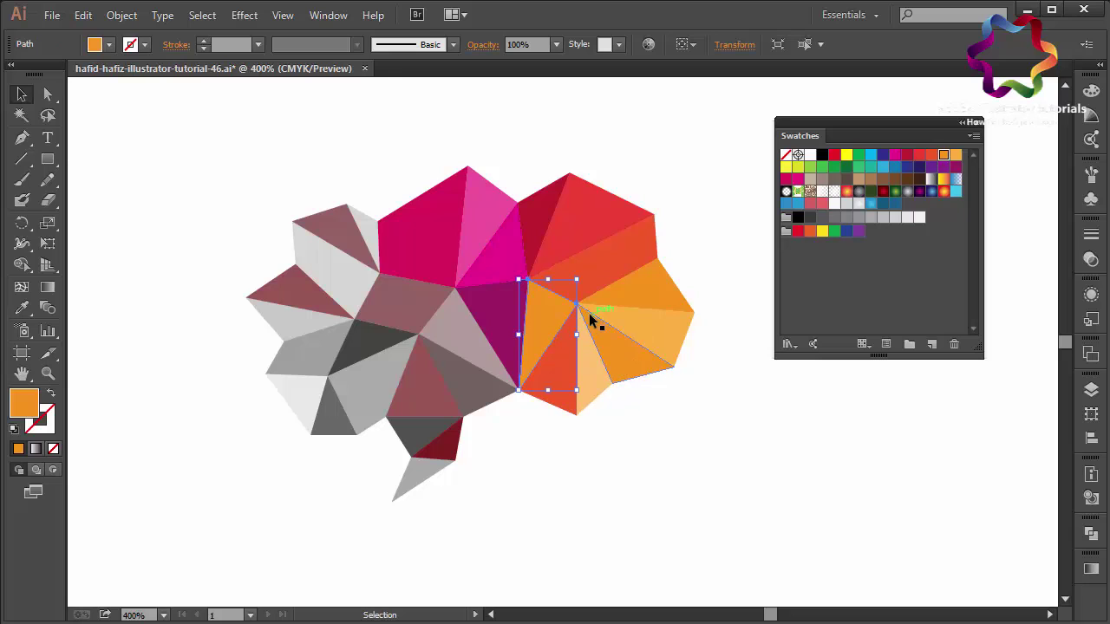
double_click(24, 404)
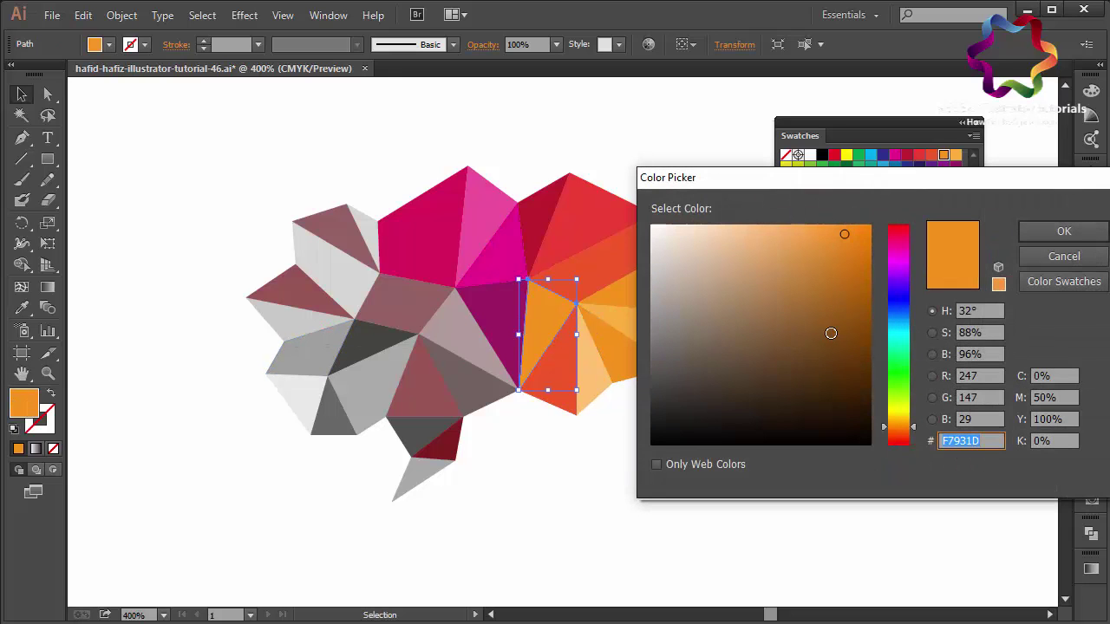
left_click(903, 263)
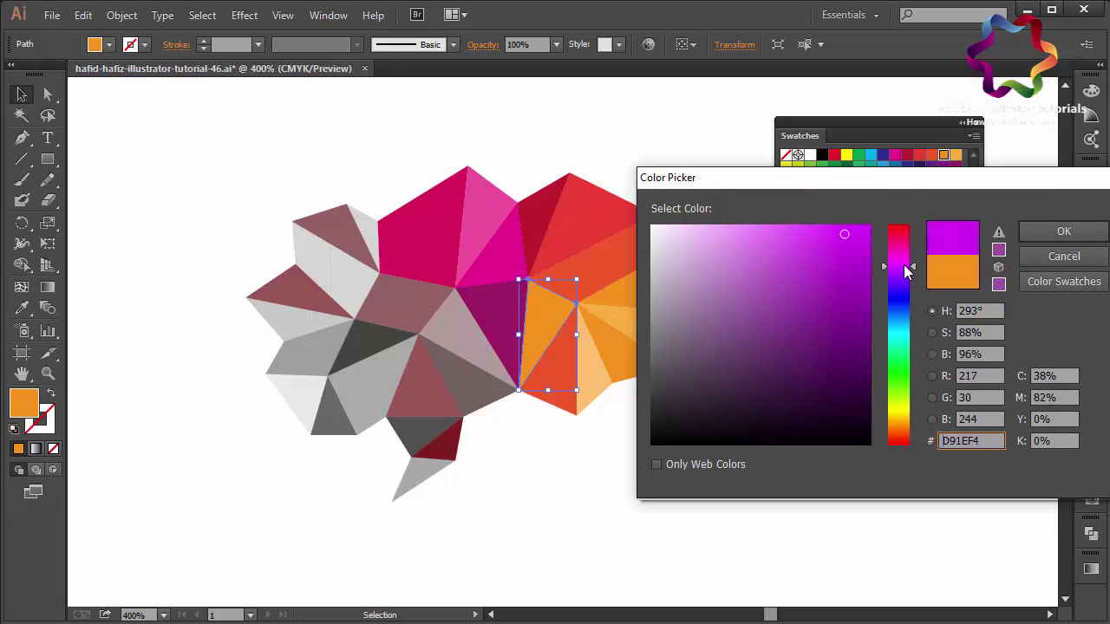
left_click_drag(766, 230, 777, 215)
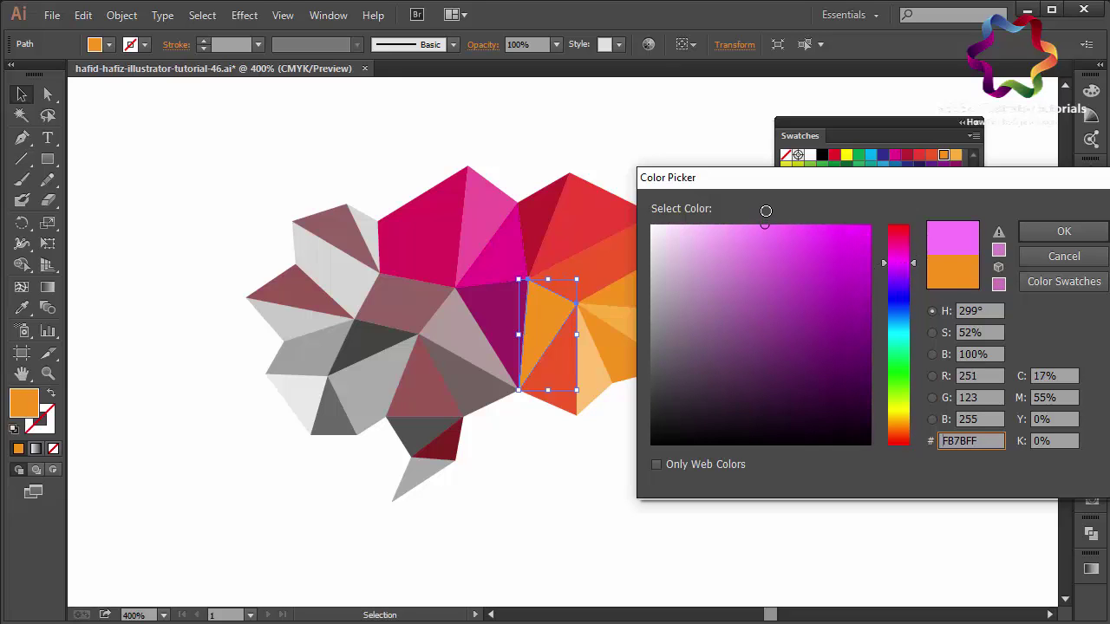
left_click(1063, 232)
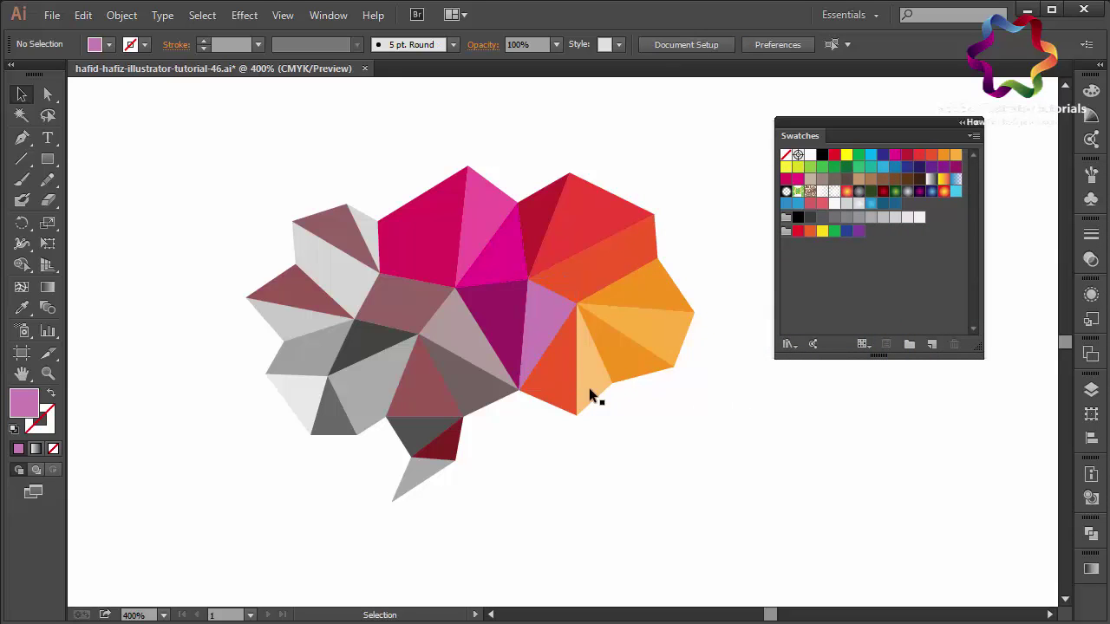
- Recolour that pink-purple triangle to light peach #FFAC73
left_click(550, 332)
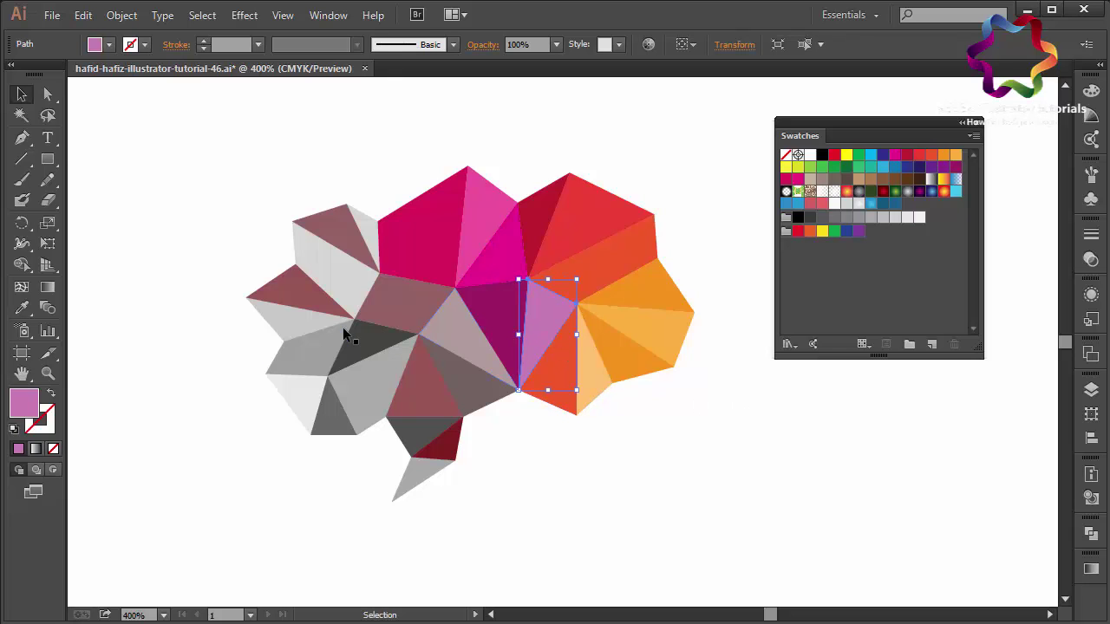
double_click(30, 404)
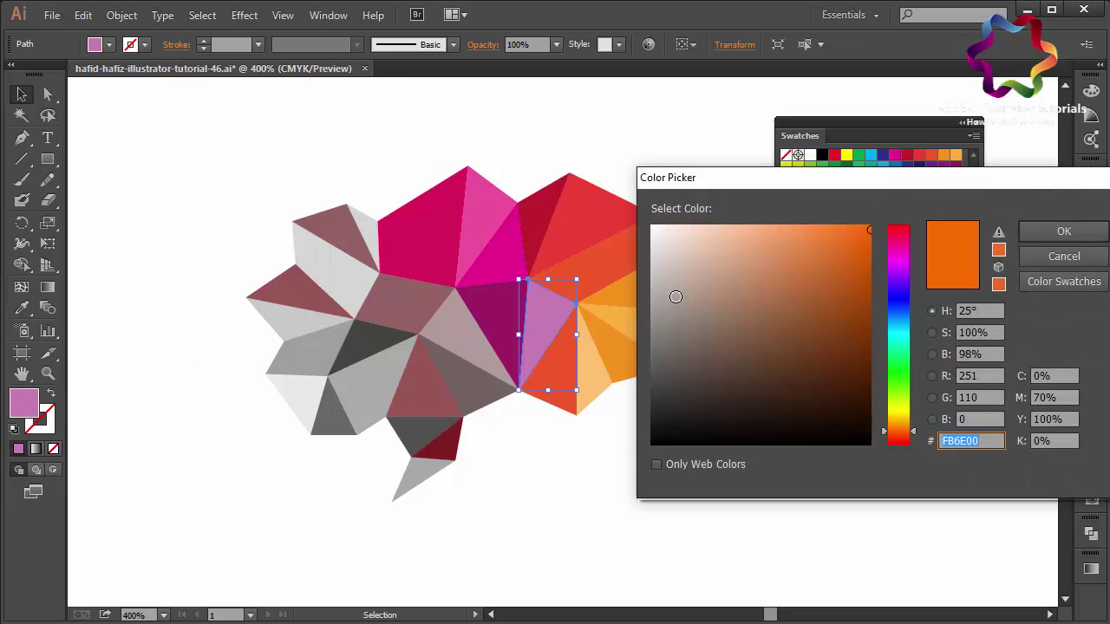
left_click_drag(804, 244, 771, 225)
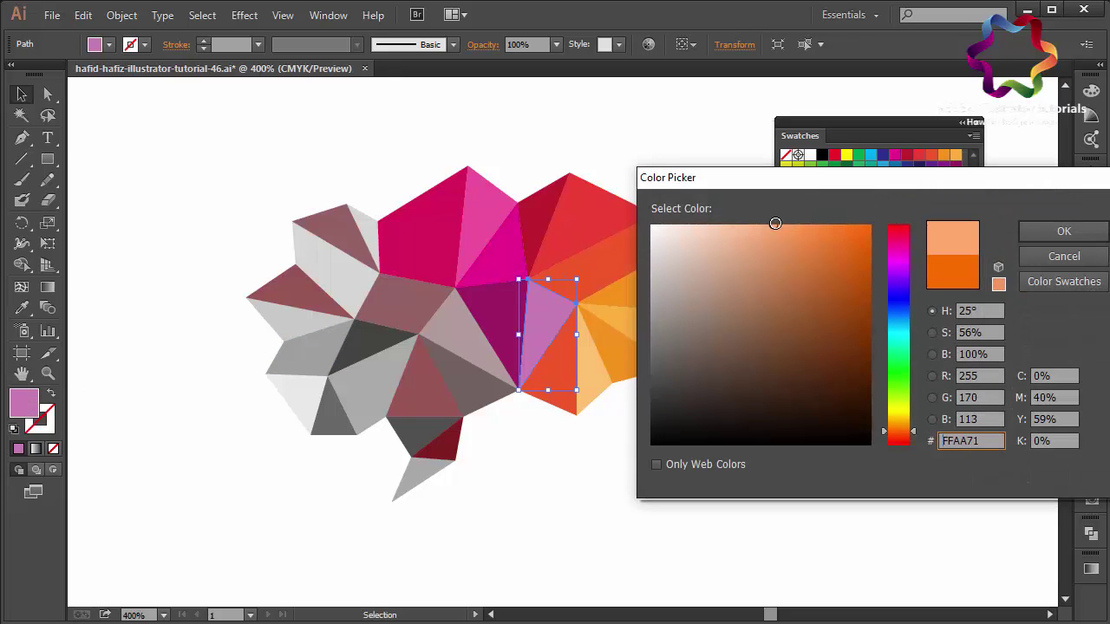
left_click(1036, 232)
left_click(734, 476)
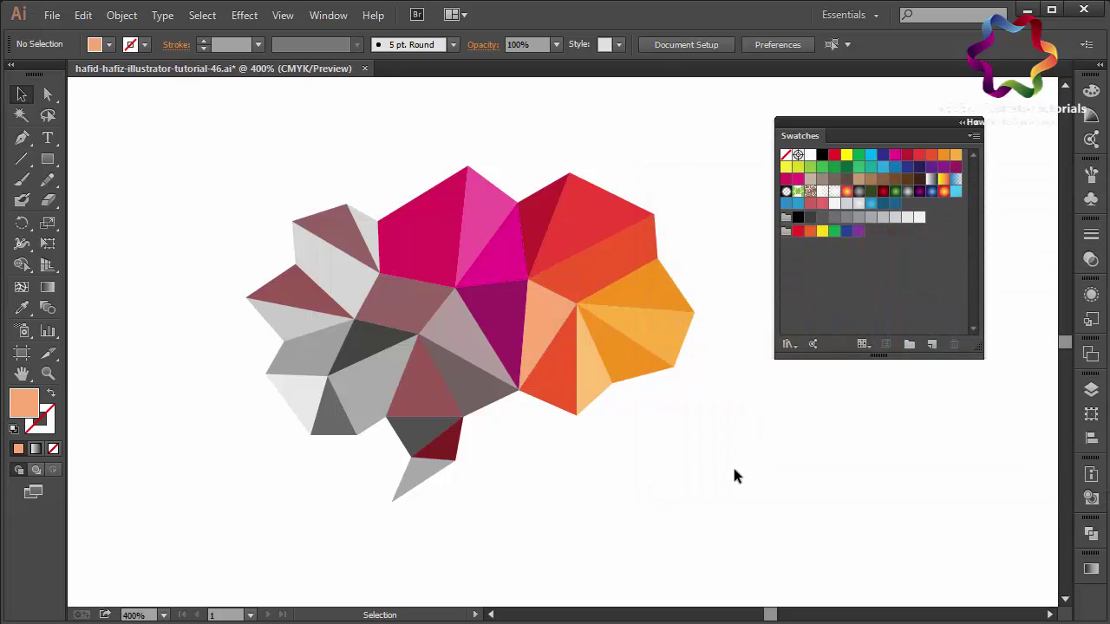
- Change the peach triangle to yellow #F9D335 in the Color Picker
left_click(549, 321)
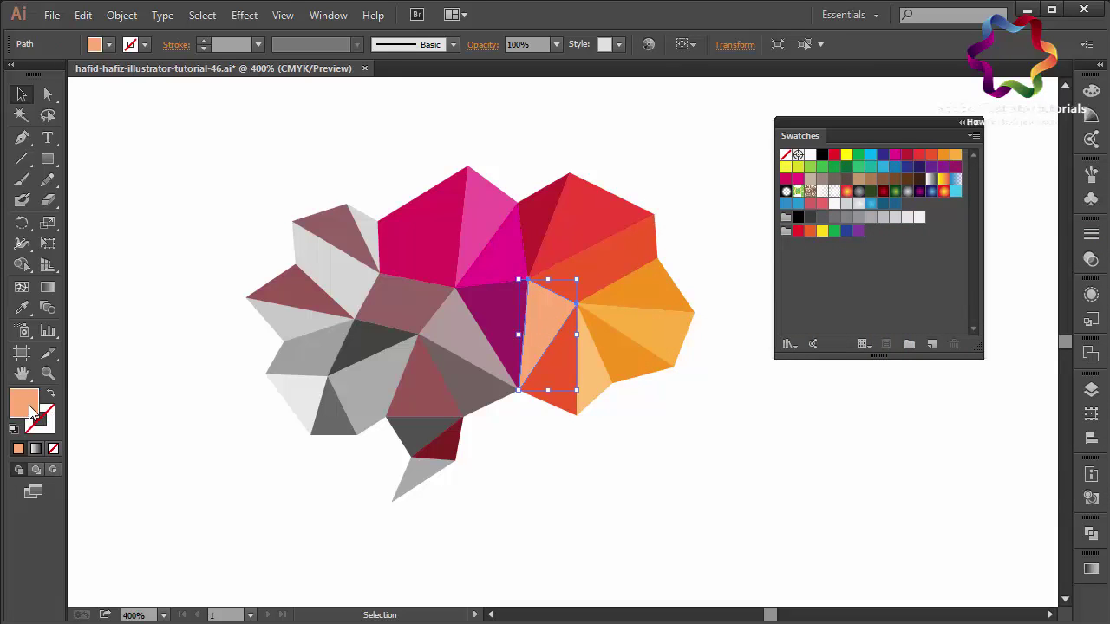
double_click(30, 412)
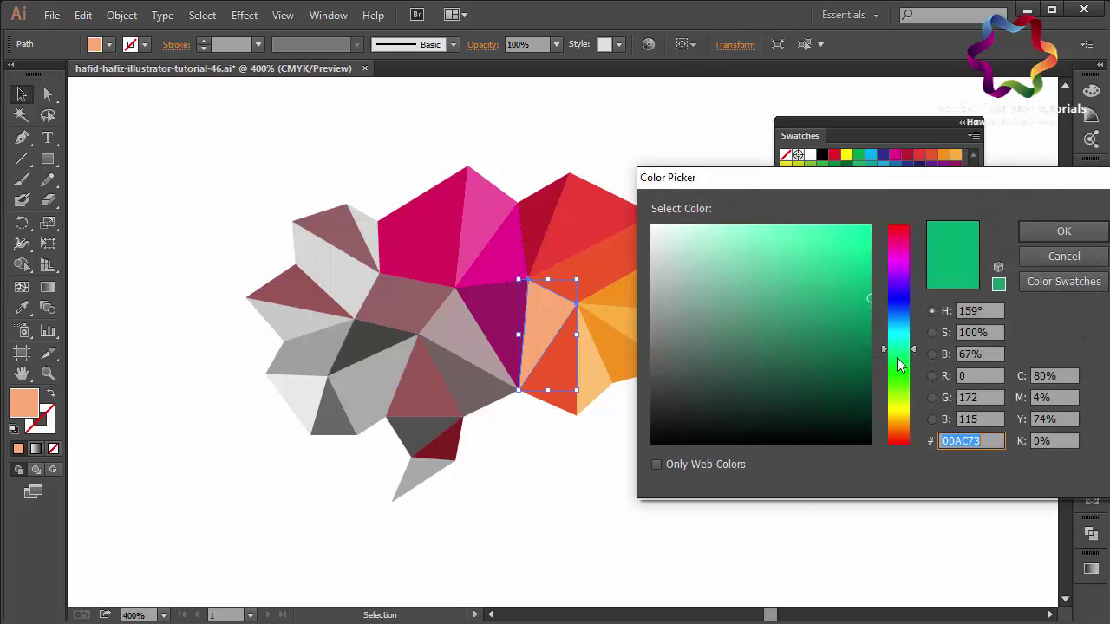
left_click_drag(899, 364, 905, 416)
left_click(762, 257)
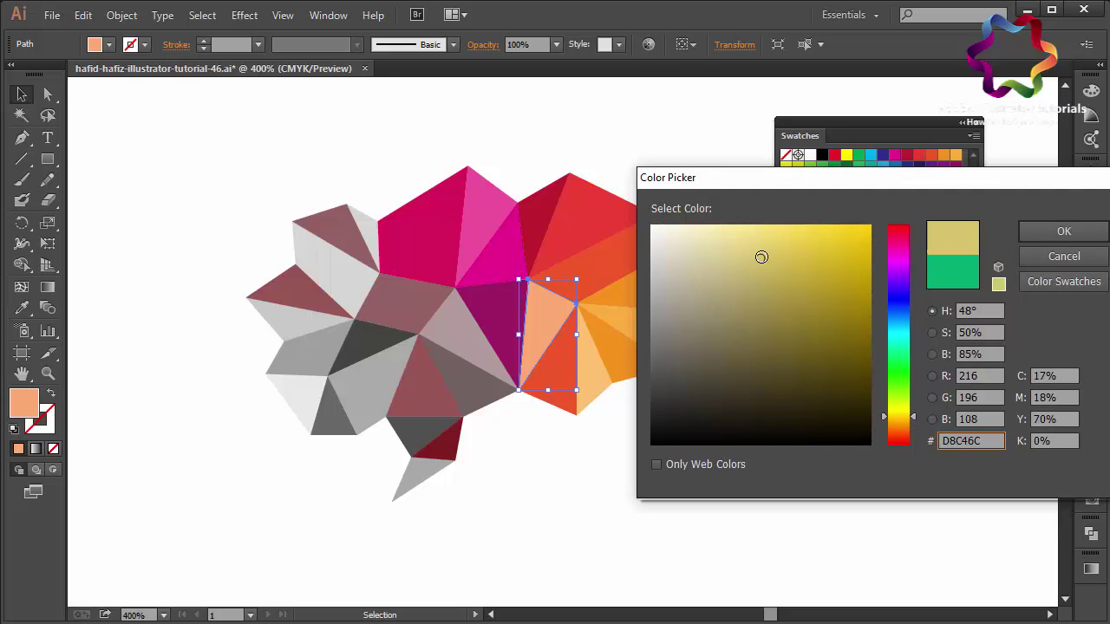
mouse_move(761, 257)
left_mouse_down()
mouse_move(801, 225)
mouse_move(825, 228)
left_mouse_up()
left_click(1054, 239)
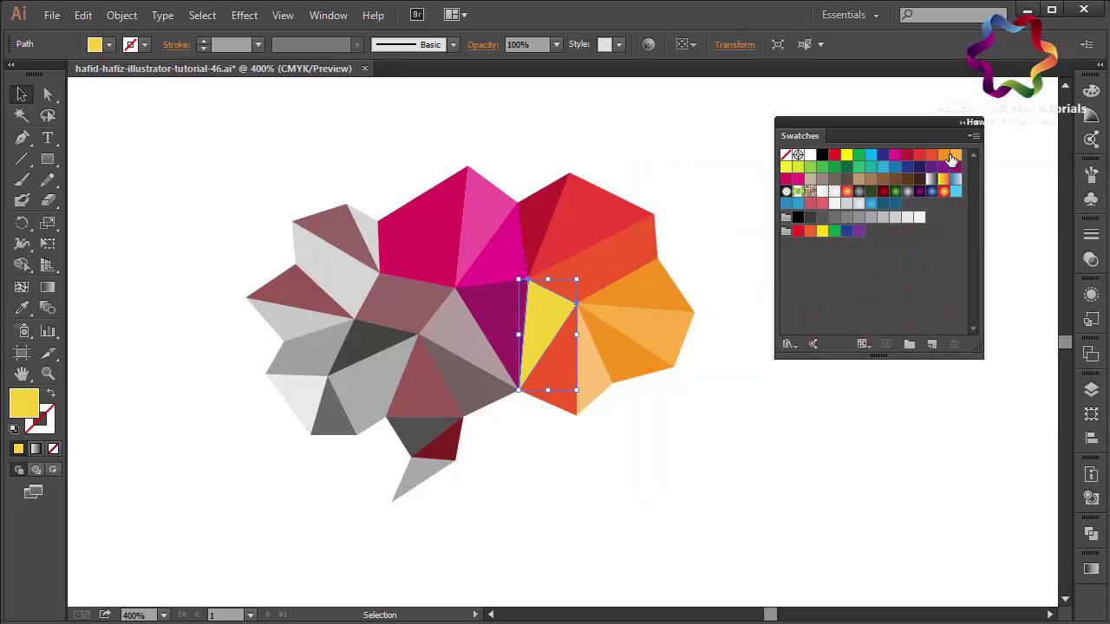
- Refill the triangle with a light-orange swatch, then soften it toward peach
left_click(955, 155)
double_click(24, 408)
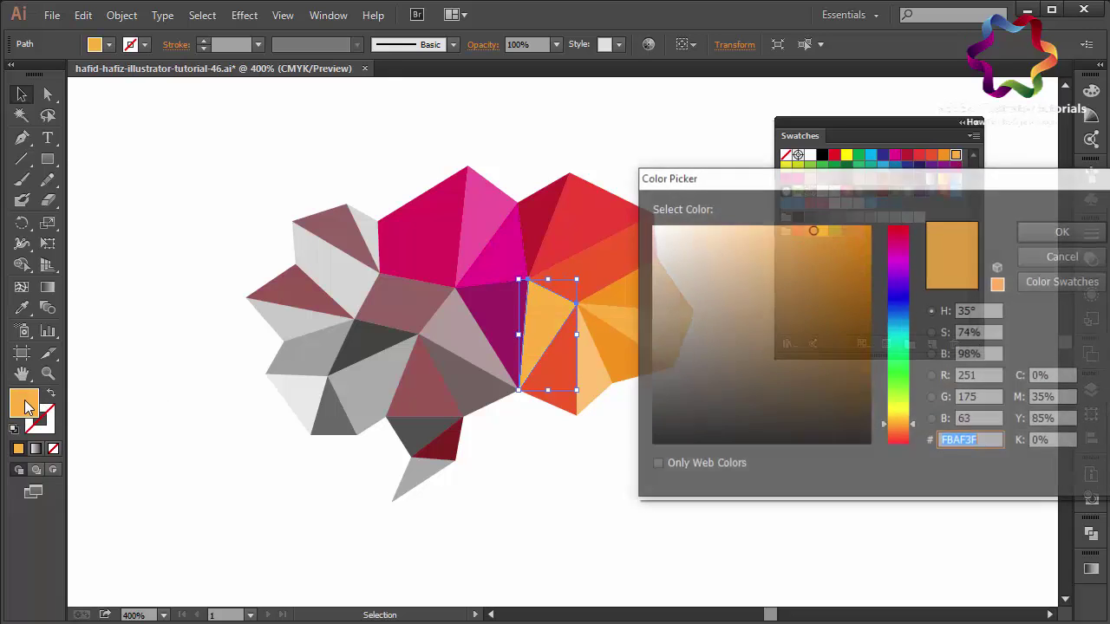
left_click(812, 344)
left_click_drag(778, 230, 773, 230)
left_click(1045, 231)
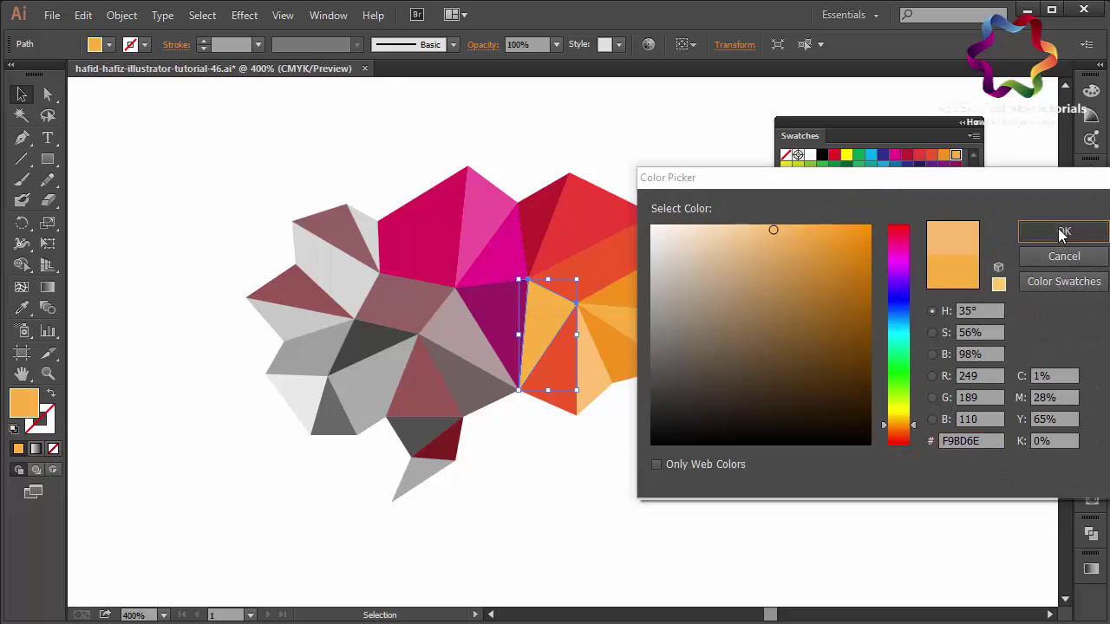
left_click(751, 429)
- Set the triangle's fill to saturated golden orange #FFB31A
left_click(537, 315)
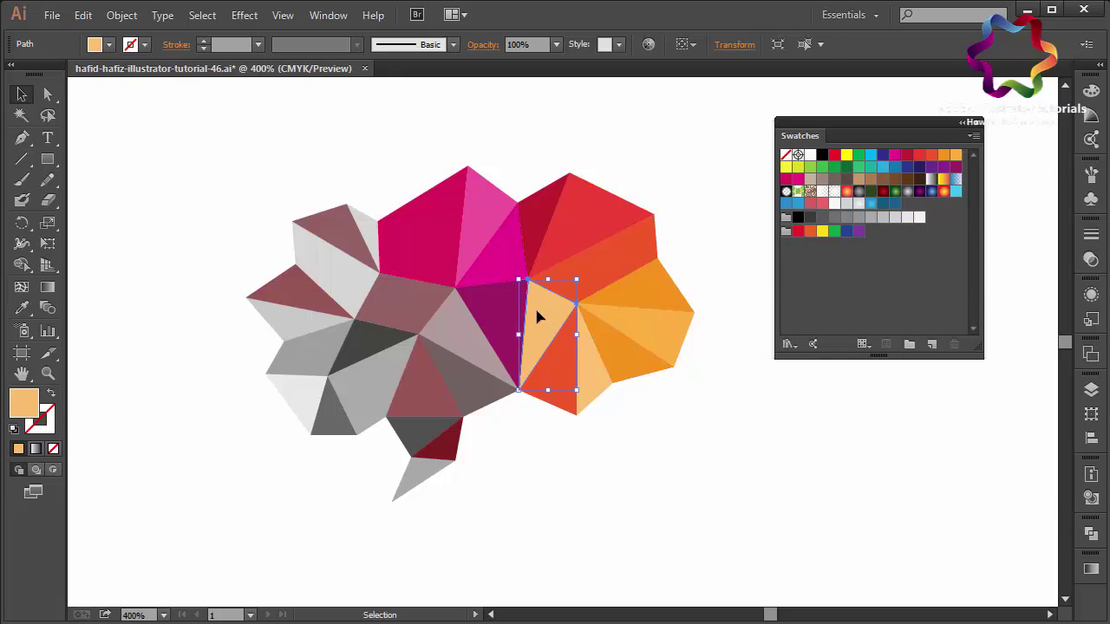
double_click(24, 407)
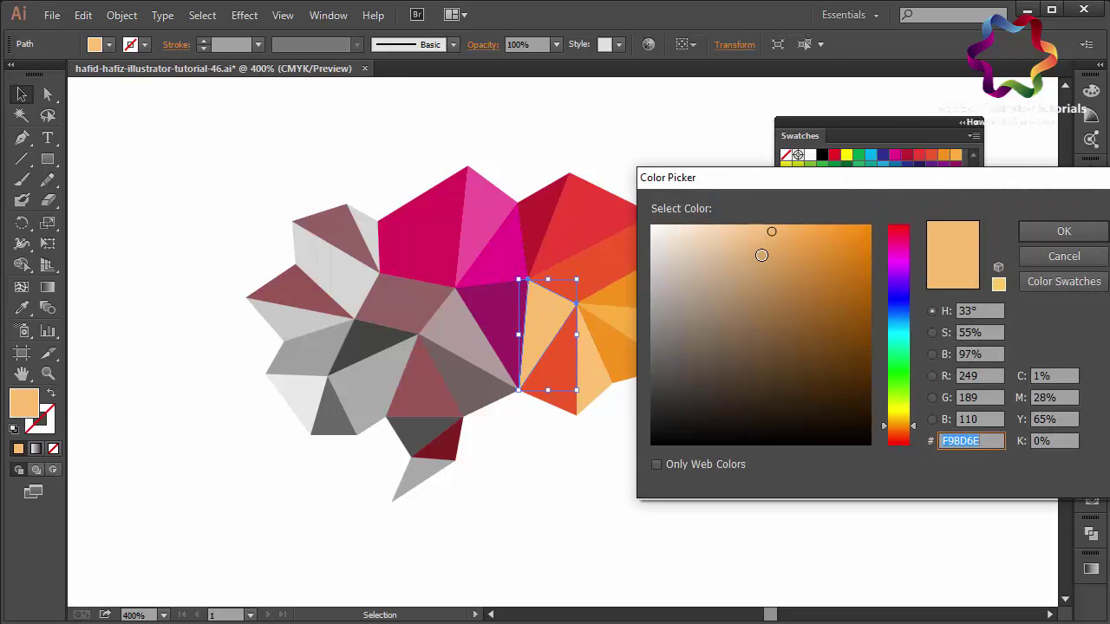
mouse_move(746, 227)
left_mouse_down()
mouse_move(747, 215)
mouse_move(778, 216)
left_mouse_up()
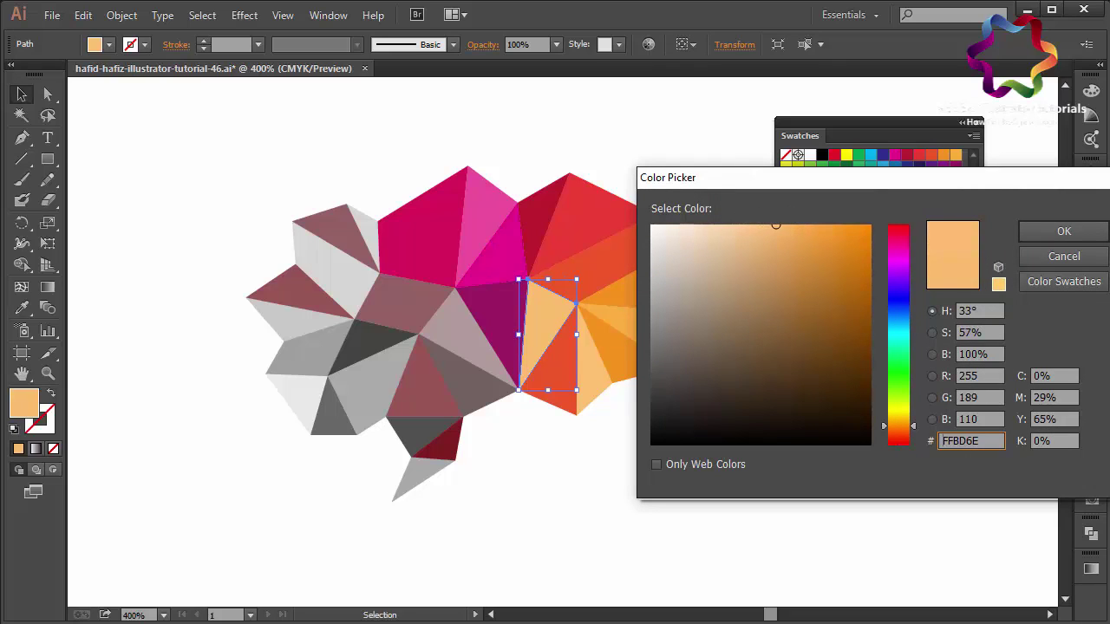
key("Return")
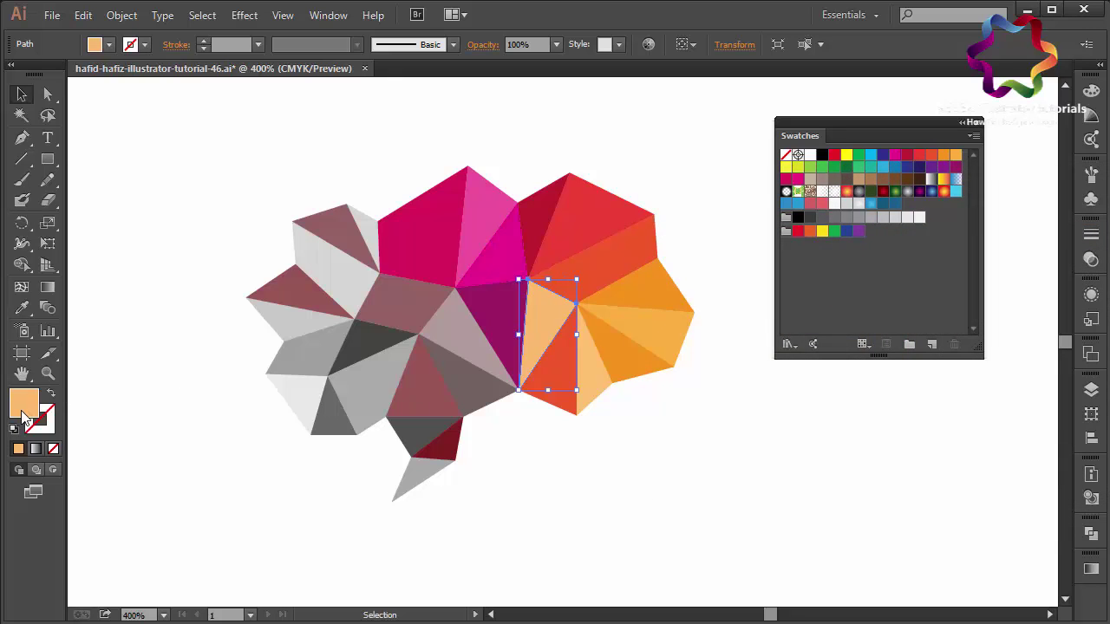
double_click(22, 413)
left_click(896, 413)
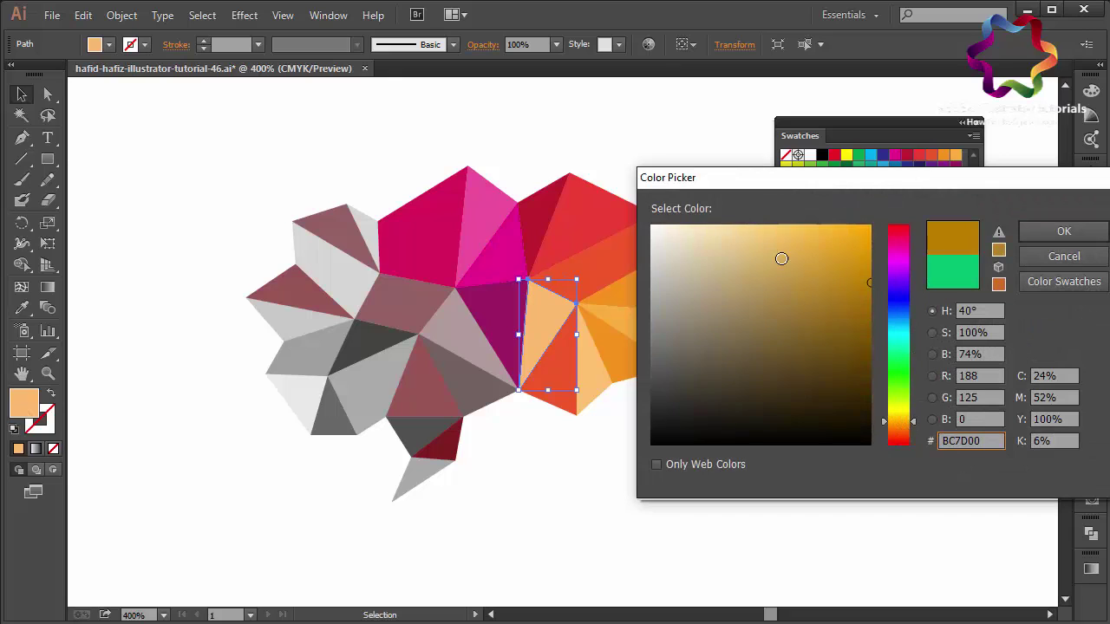
left_click_drag(786, 238, 850, 222)
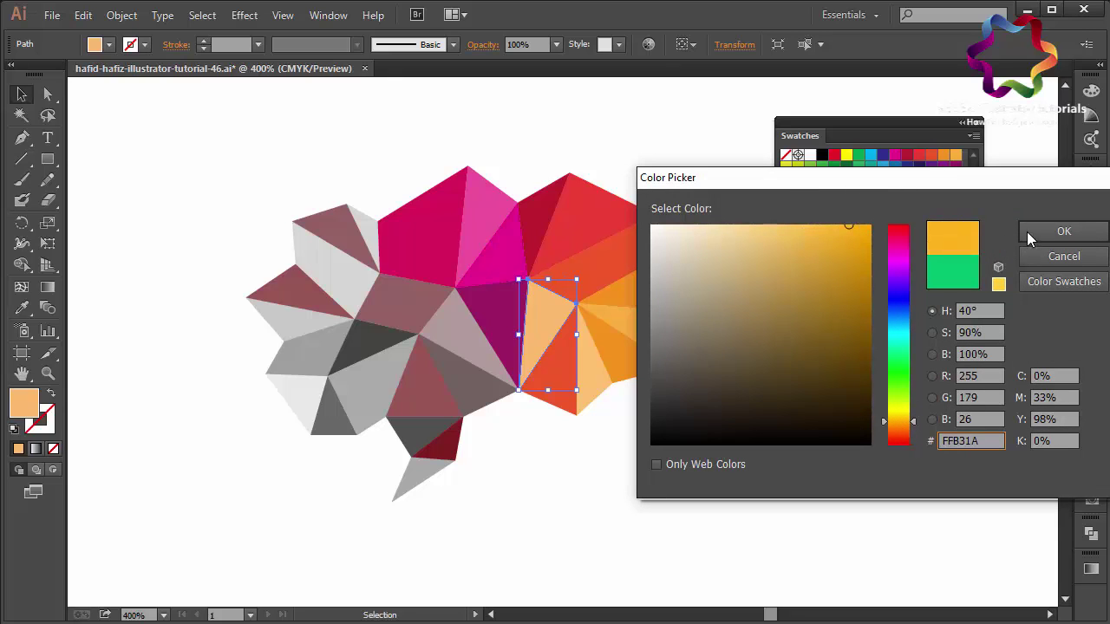
left_click(1028, 236)
left_click(676, 427)
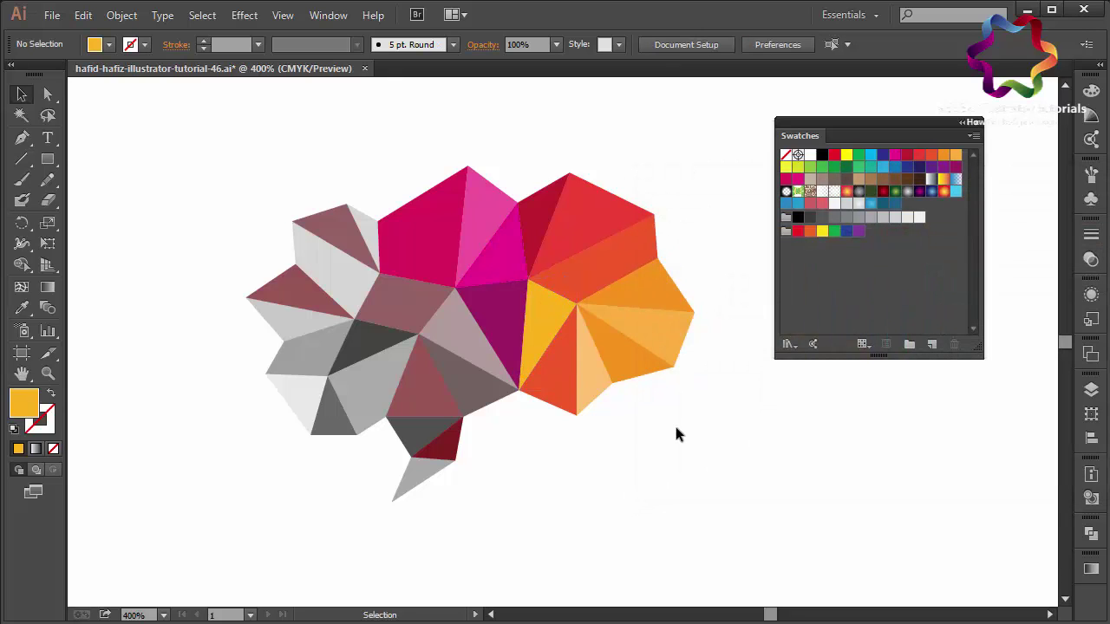
- Change the golden triangle to orange, then to red using swatches
left_click(545, 312)
left_click(942, 155)
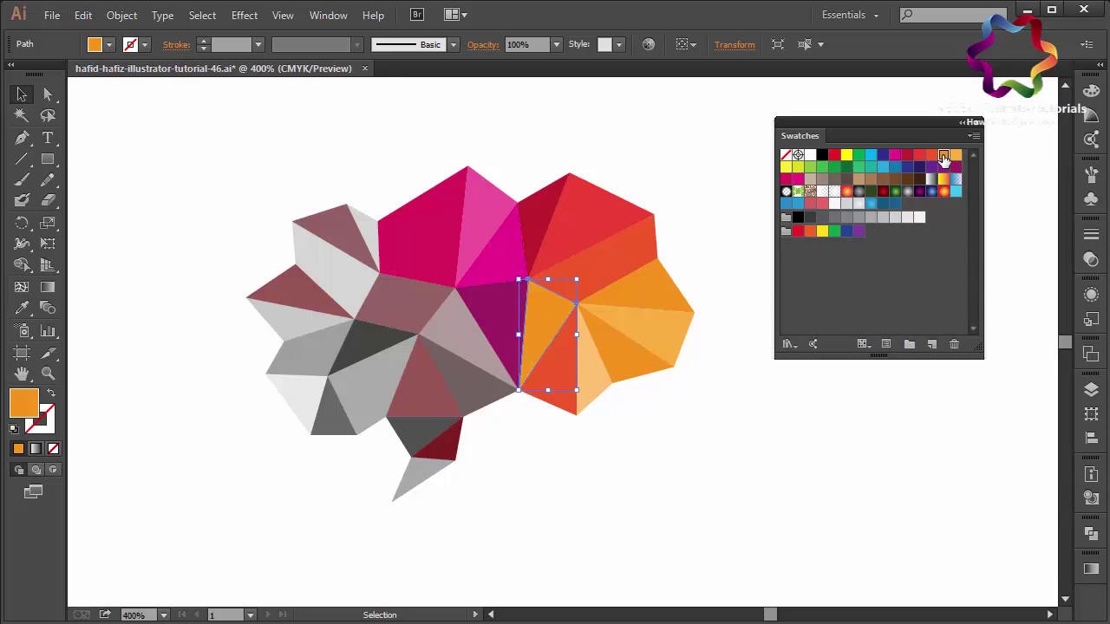
left_click(790, 388)
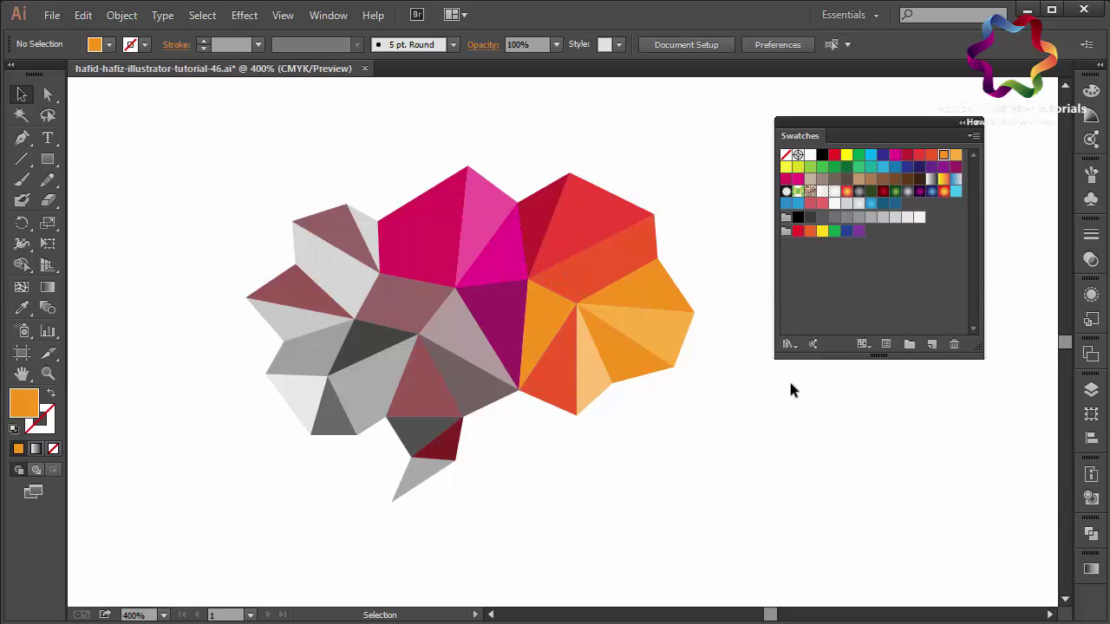
left_click(562, 321)
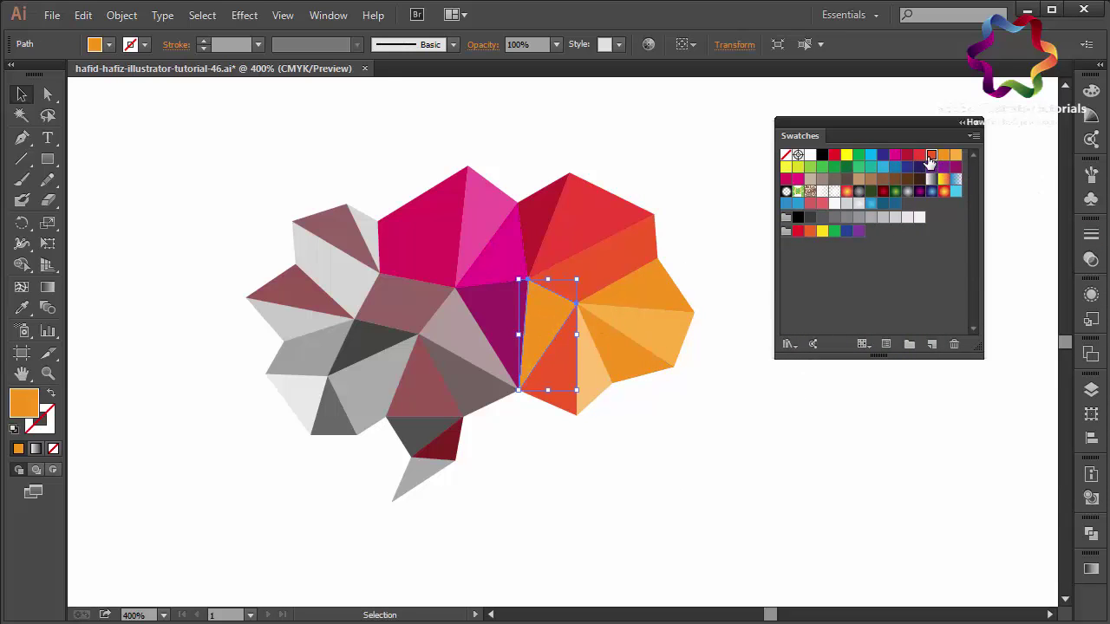
left_click(930, 156)
left_click(921, 156)
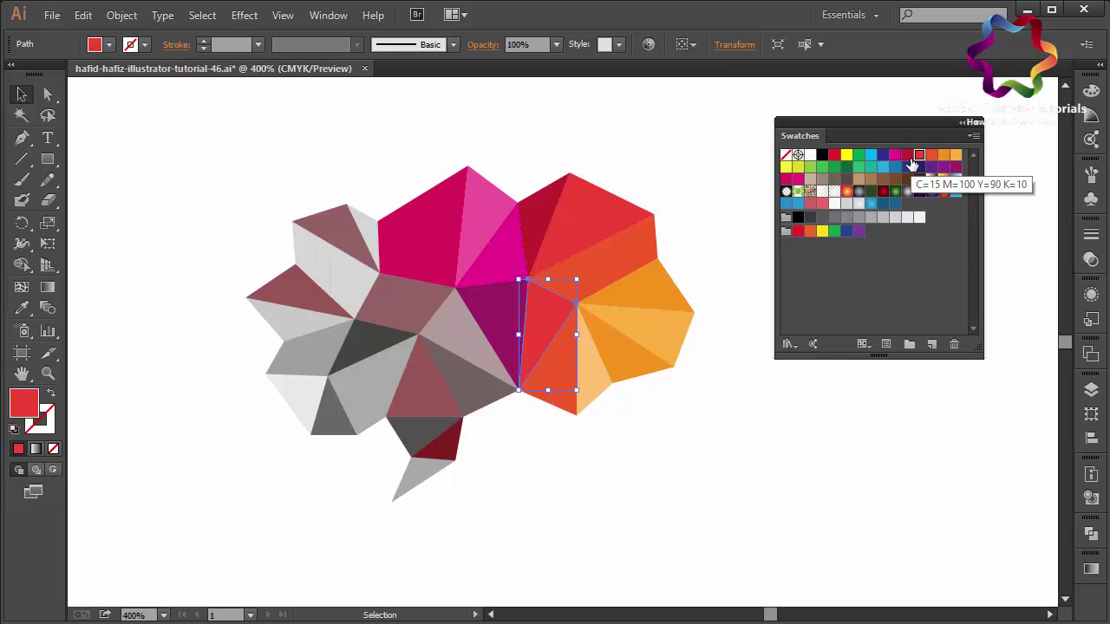
left_click(734, 451)
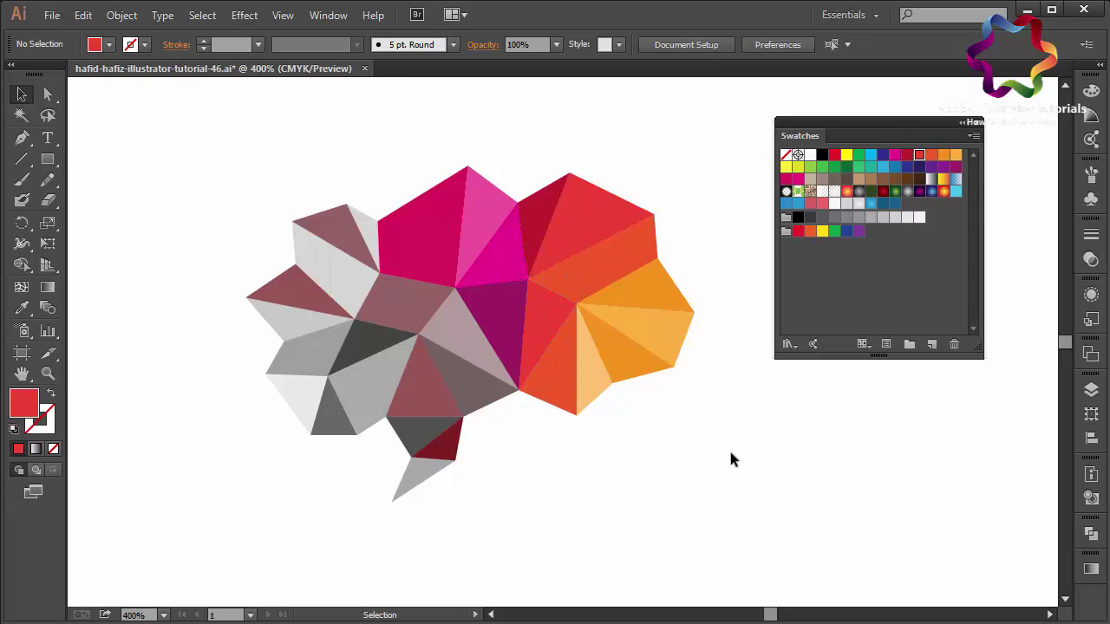
- Lighten the top-right red facet to soft coral #FF6561
left_click(577, 213)
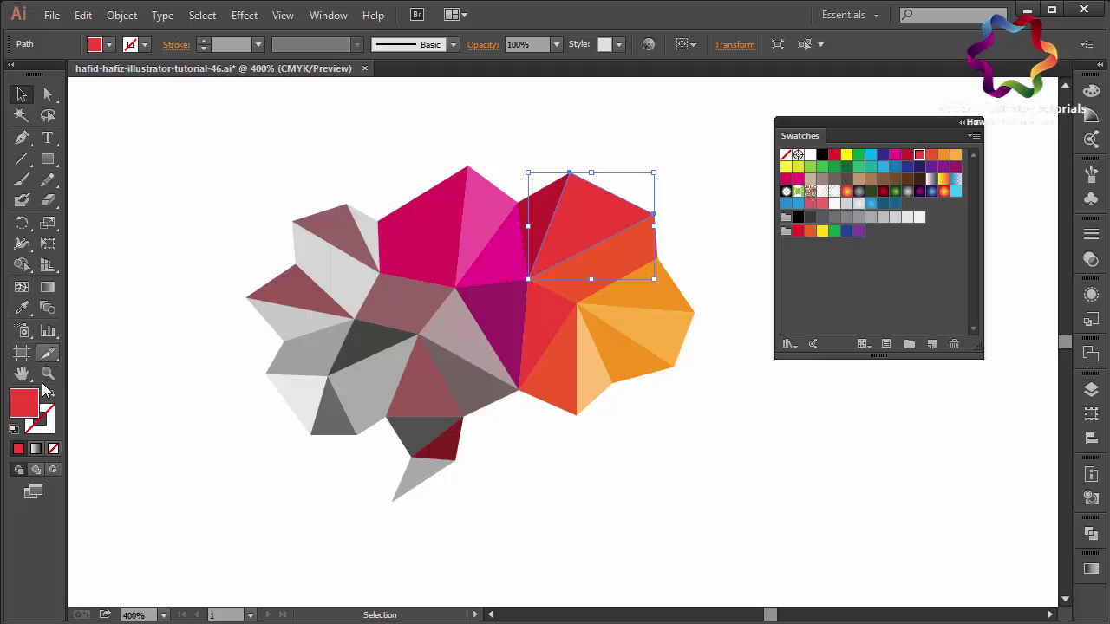
double_click(20, 411)
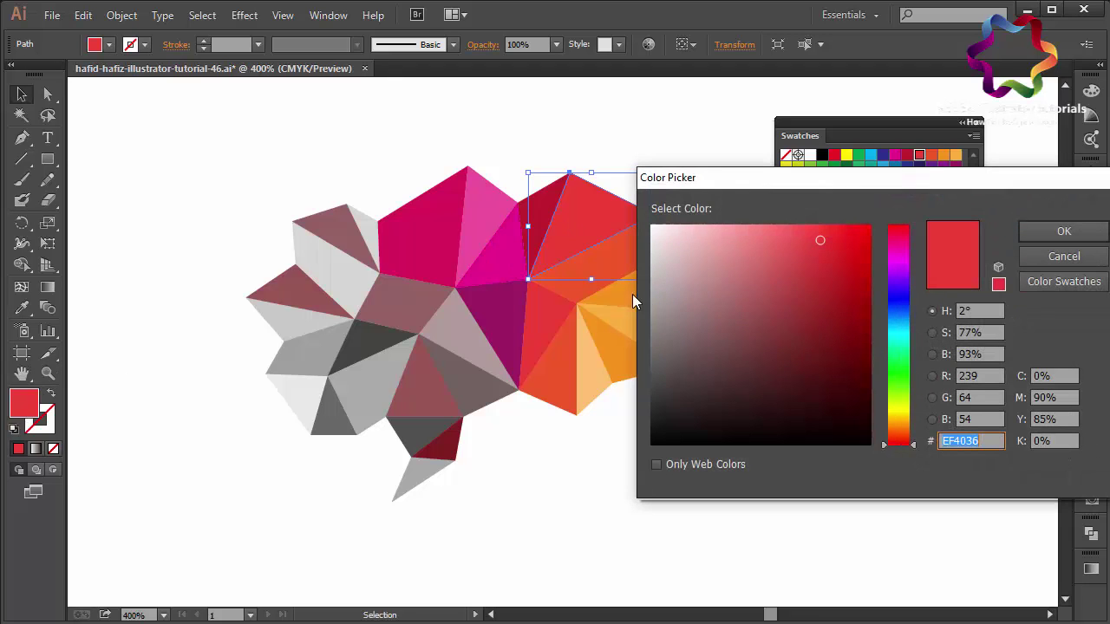
left_click(805, 236)
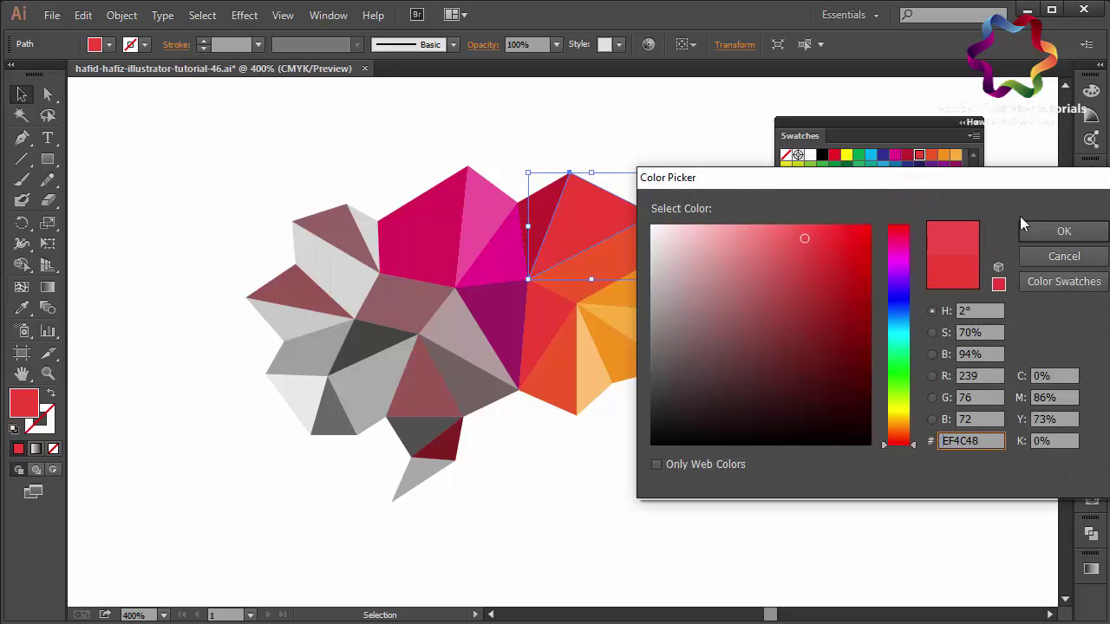
left_click_drag(790, 246, 788, 225)
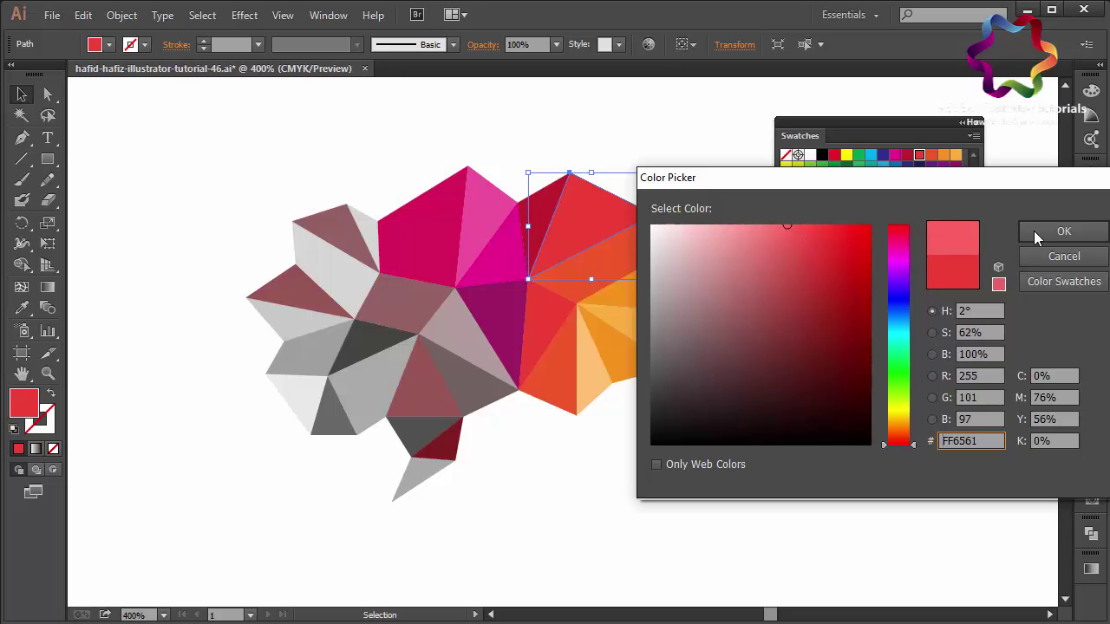
left_click(1063, 231)
left_click(724, 389)
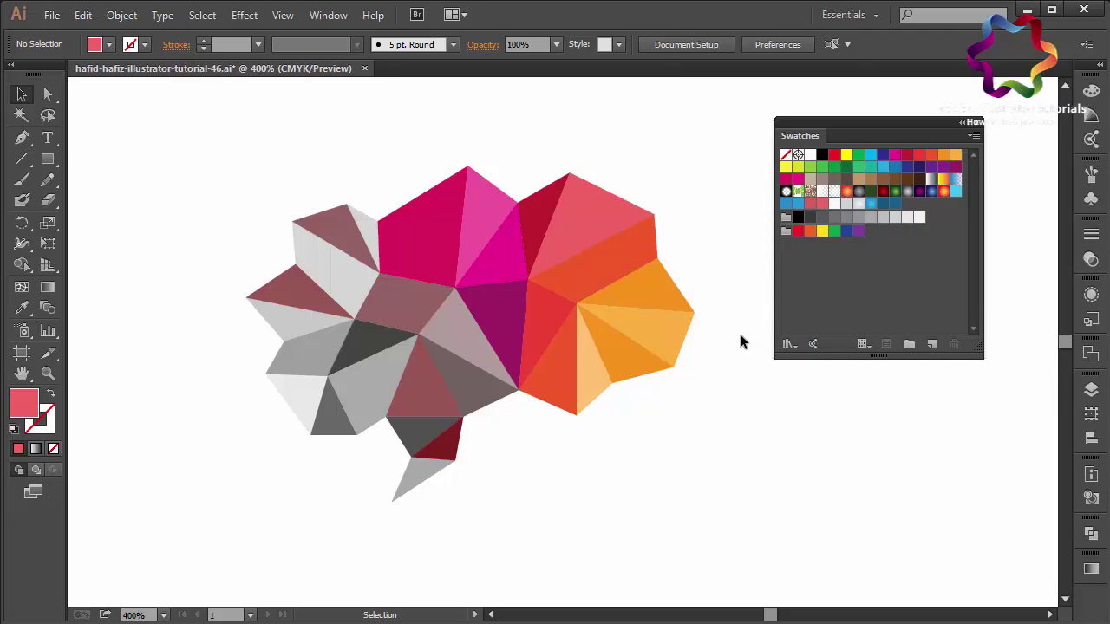
- Fill the band below the coral facet red and the triangle beside it red-orange
left_click(609, 269)
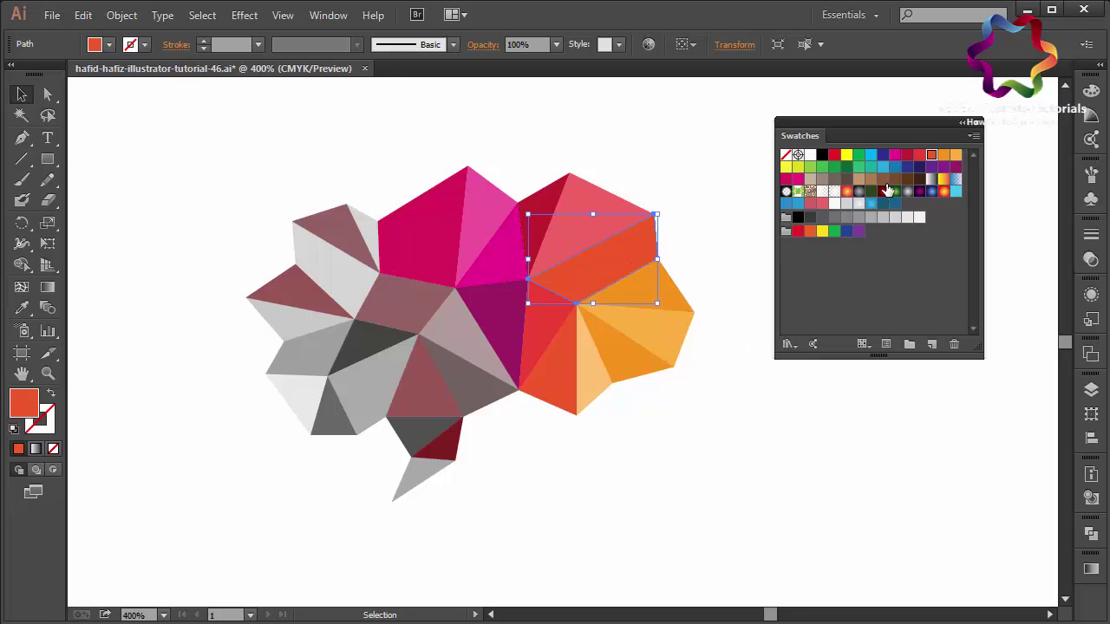
left_click(919, 156)
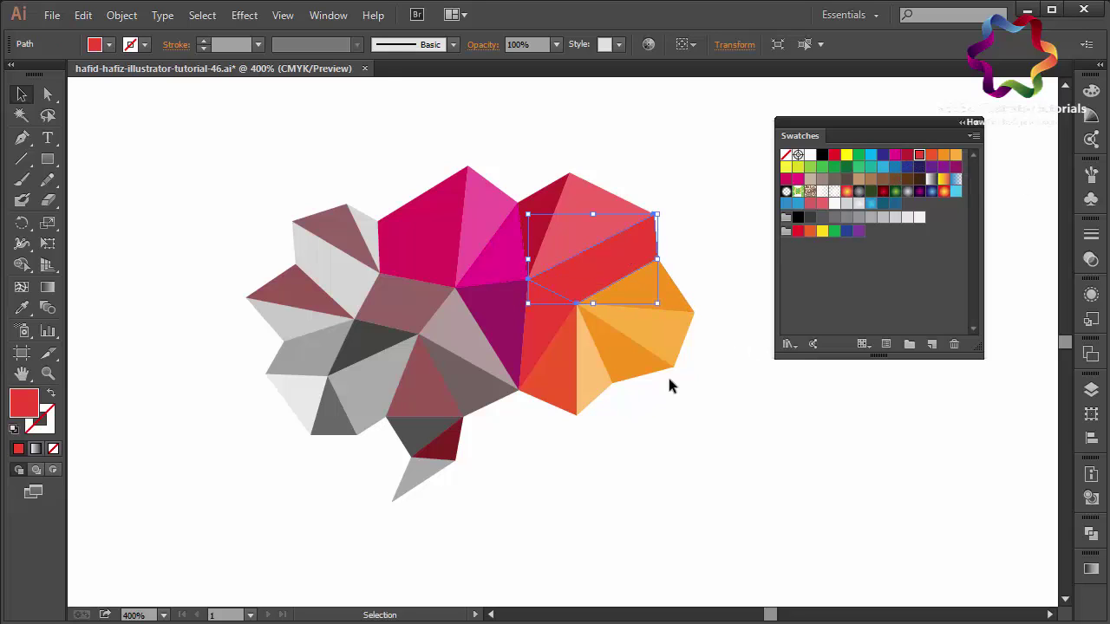
left_click(641, 388)
left_click(545, 338)
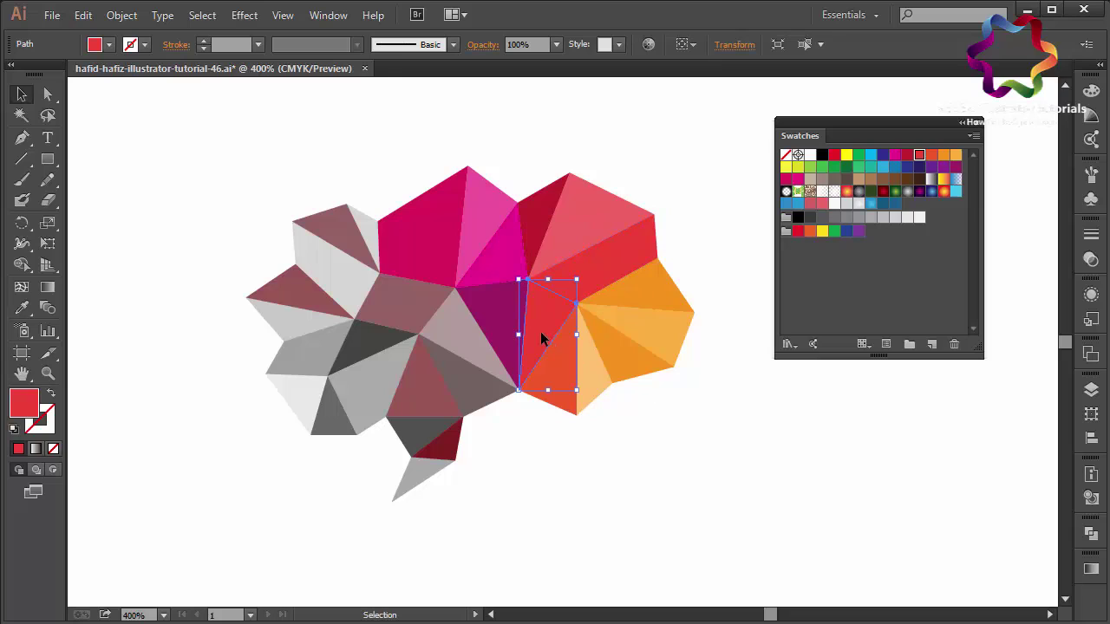
left_click(942, 156)
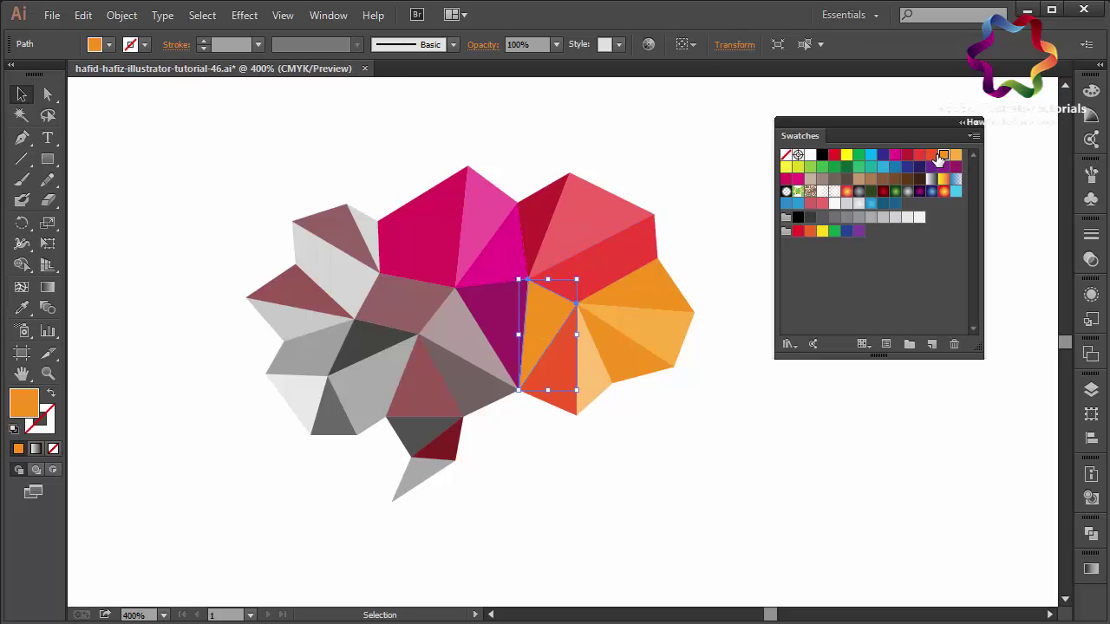
left_click(707, 477)
- Shift the lower neighbouring triangle's hue to orange #EF7E29
left_click(562, 394)
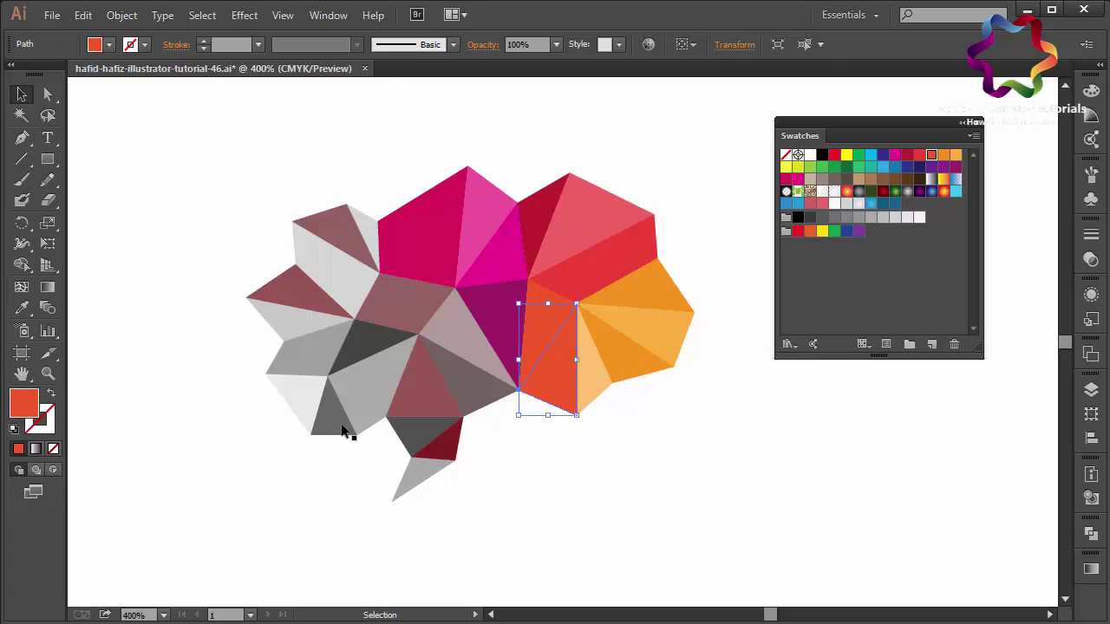
double_click(12, 407)
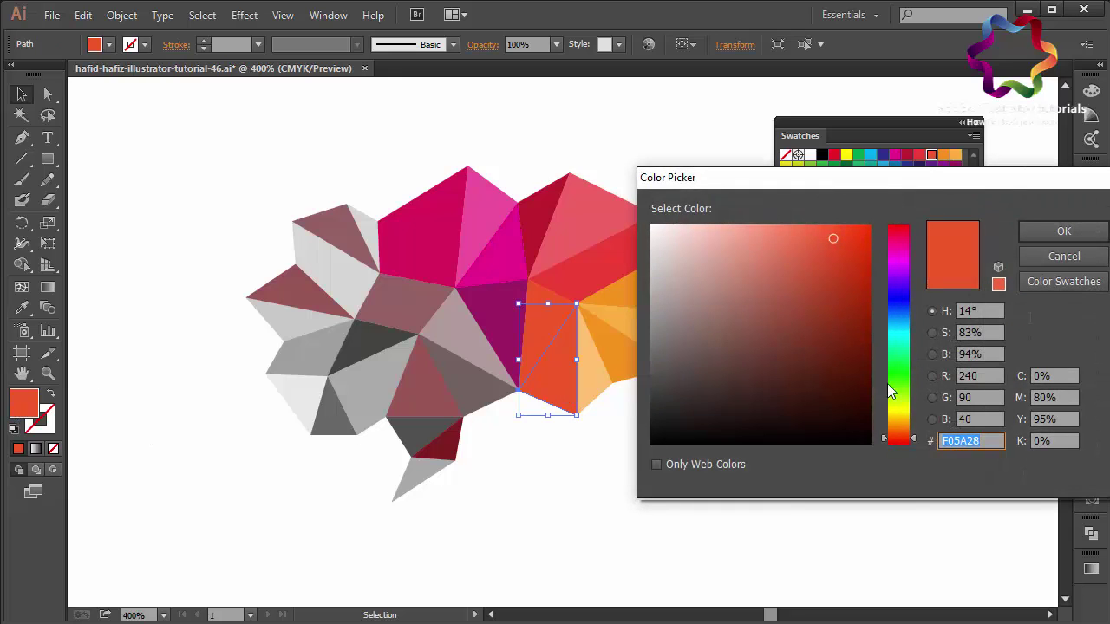
left_click_drag(899, 423, 899, 430)
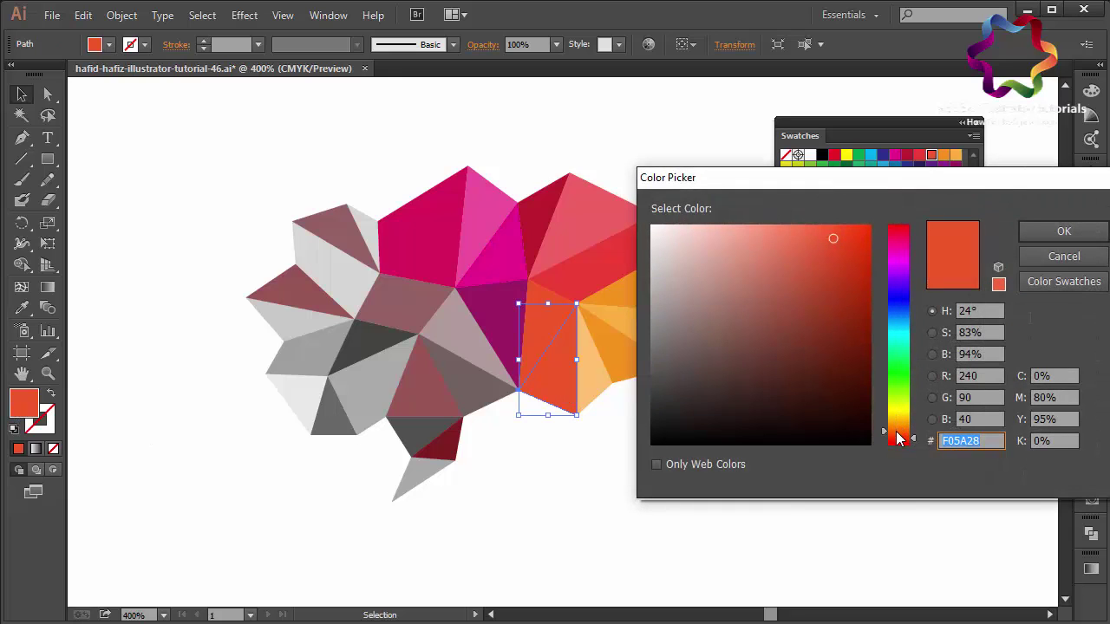
left_click(1052, 233)
left_click(758, 485)
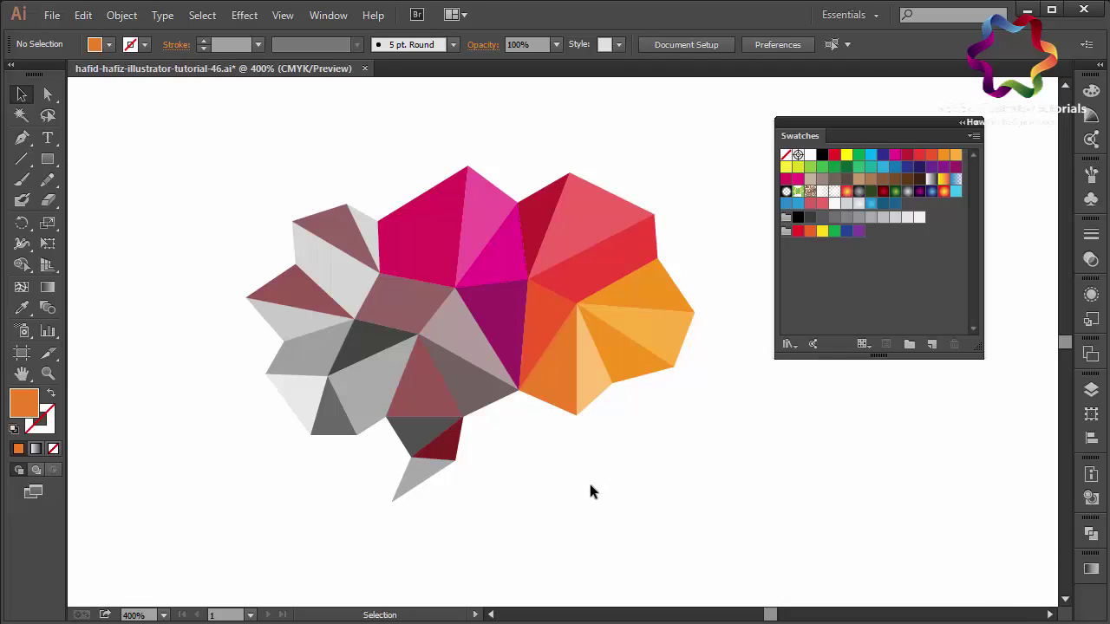
- Select the central mauve triangle and try magenta, crimson and dark magenta swatch fills
left_click(474, 357)
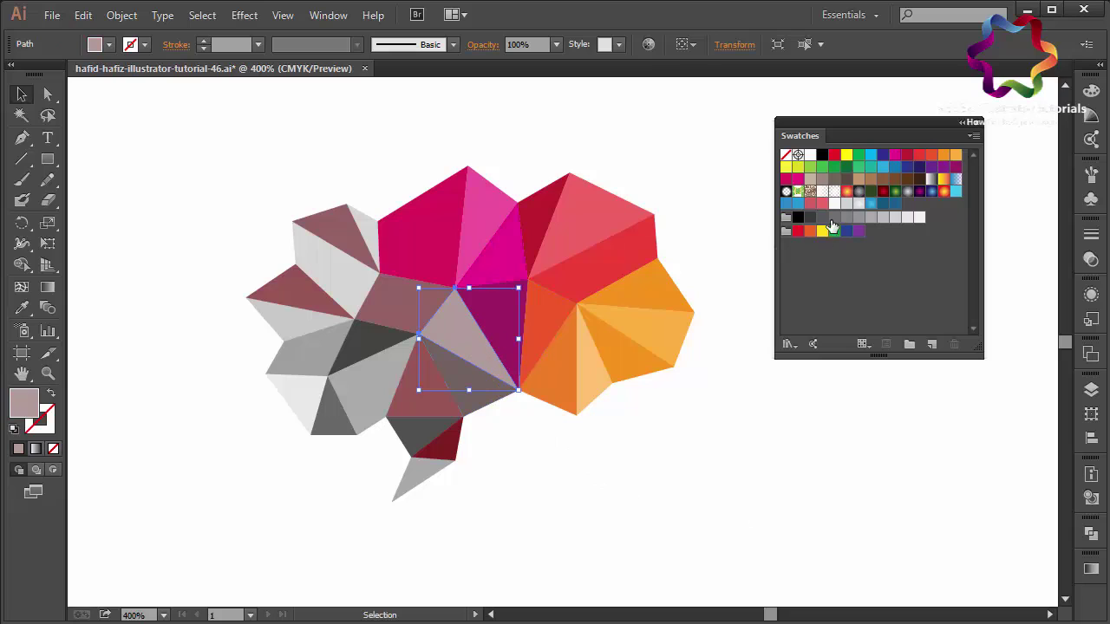
left_click(896, 156)
left_click(907, 156)
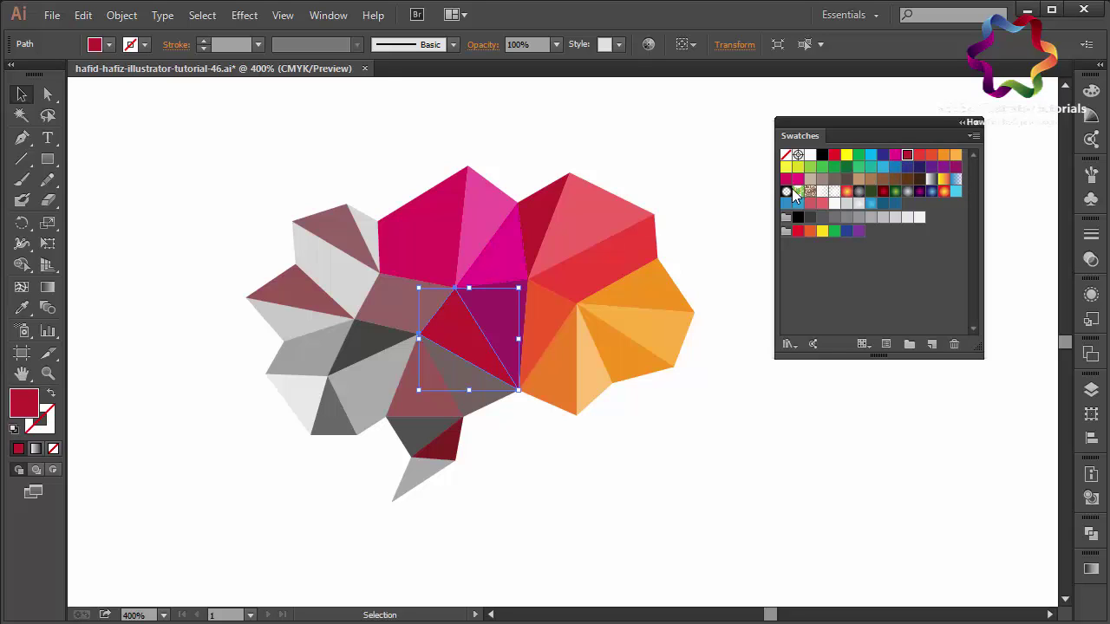
left_click(785, 179)
left_click(943, 168)
left_click(895, 156)
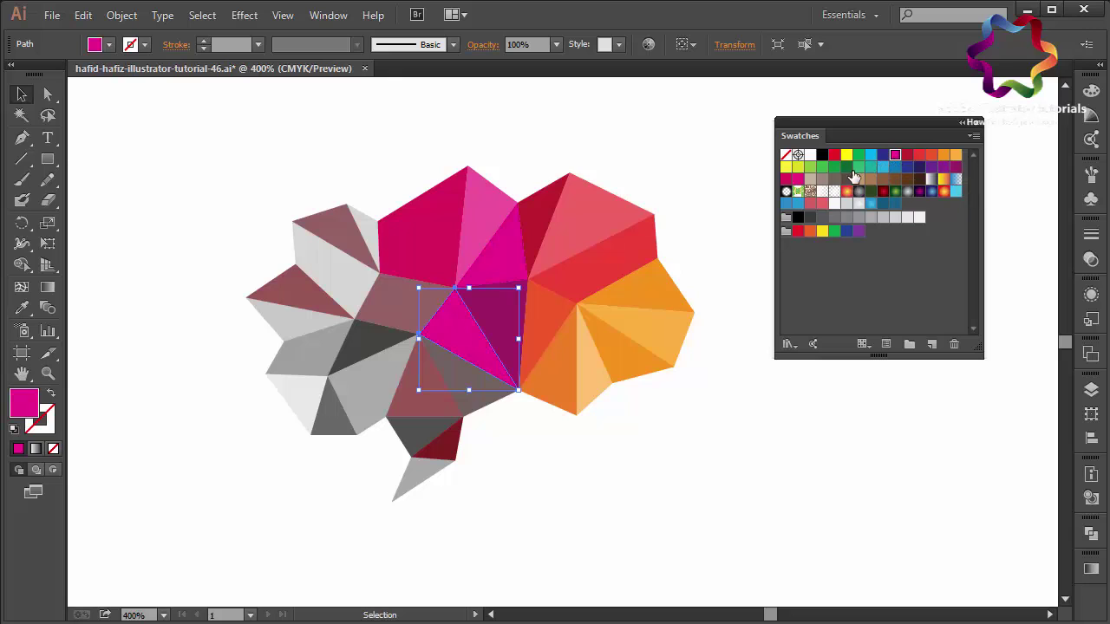
- Set the triangle's fill to light pink FF6CCB in the Color Picker, then deselect
double_click(26, 408)
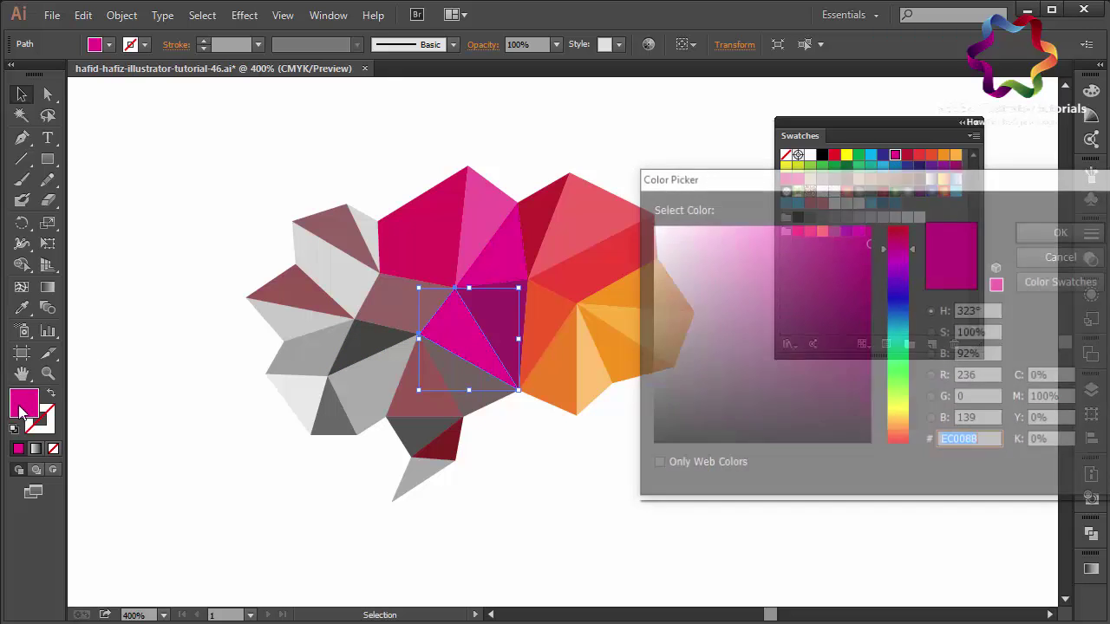
left_click(811, 250)
left_click(779, 224)
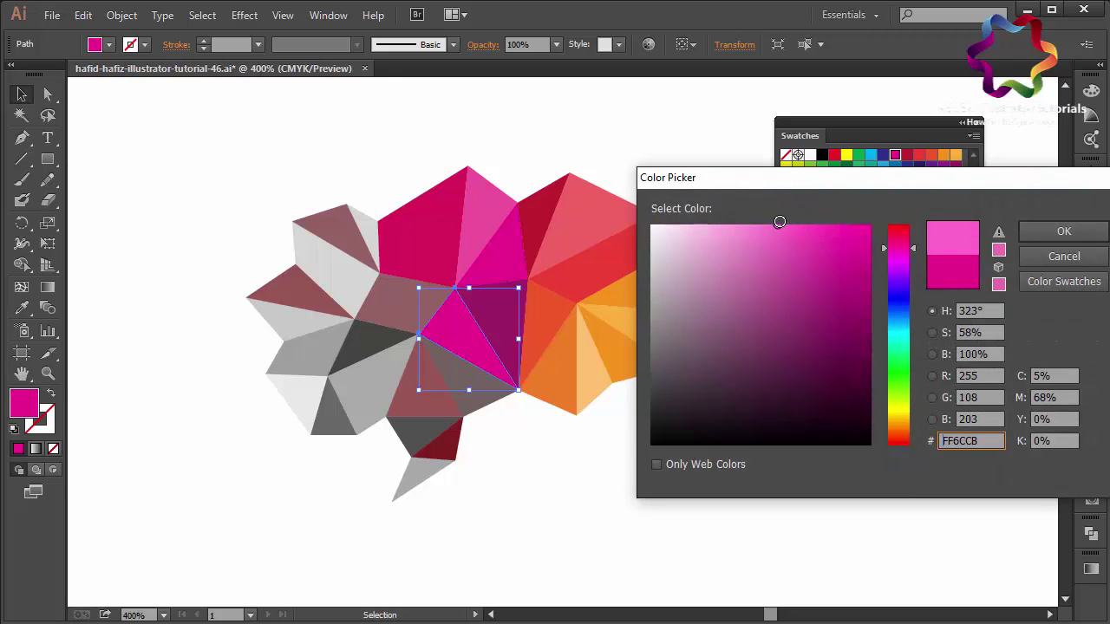
left_click(1064, 231)
left_click(517, 500)
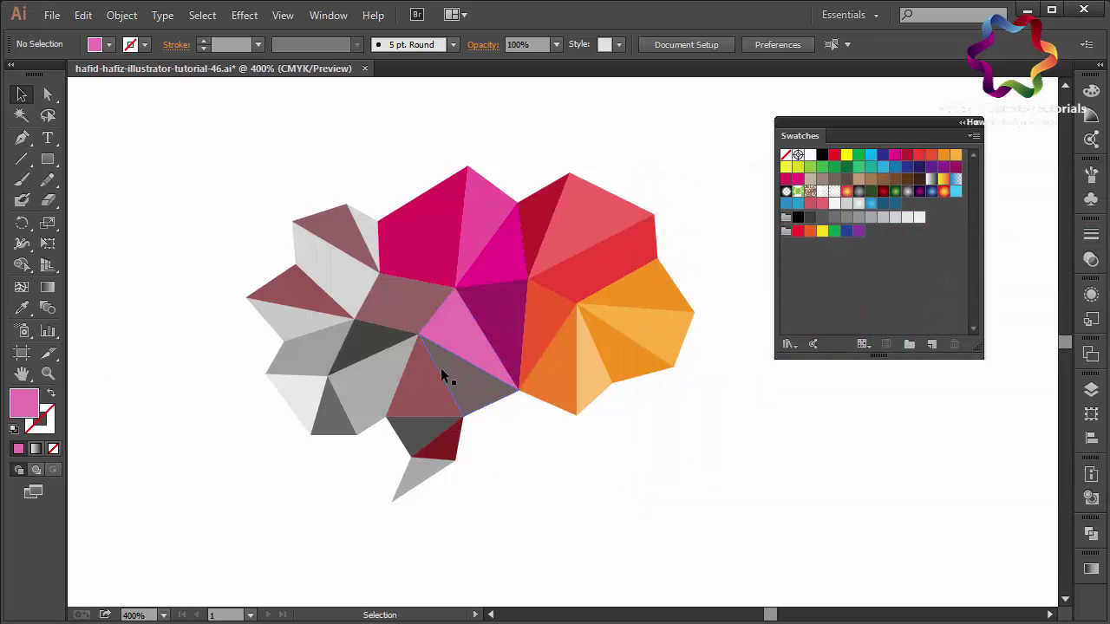
- Fill the quadrilateral left of the pink triangle with a fully saturated magenta
left_click(394, 311)
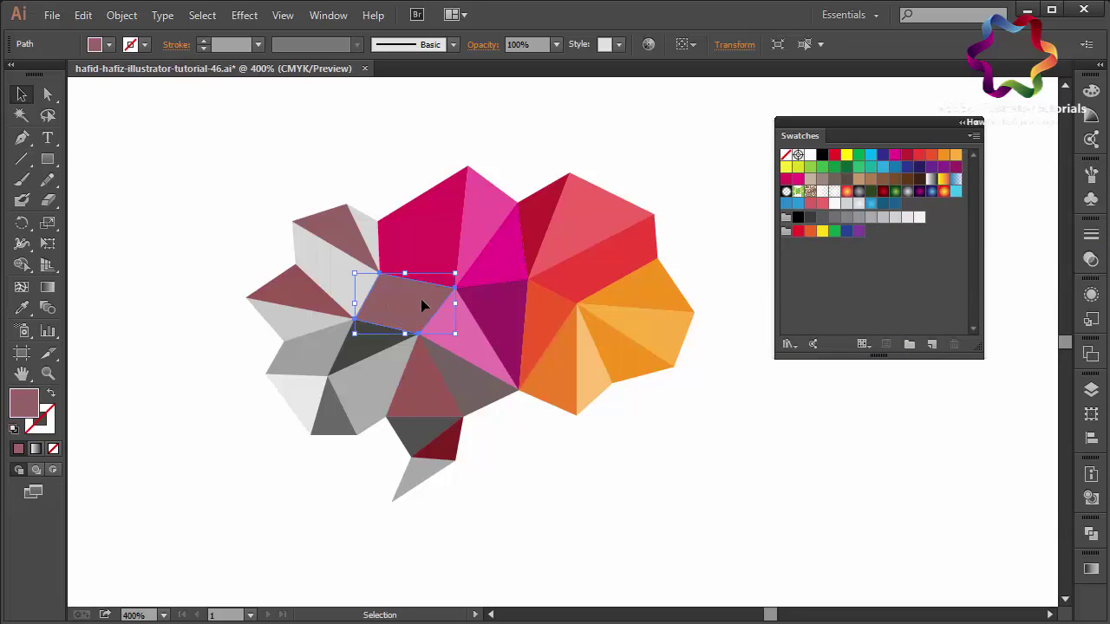
left_click(809, 180)
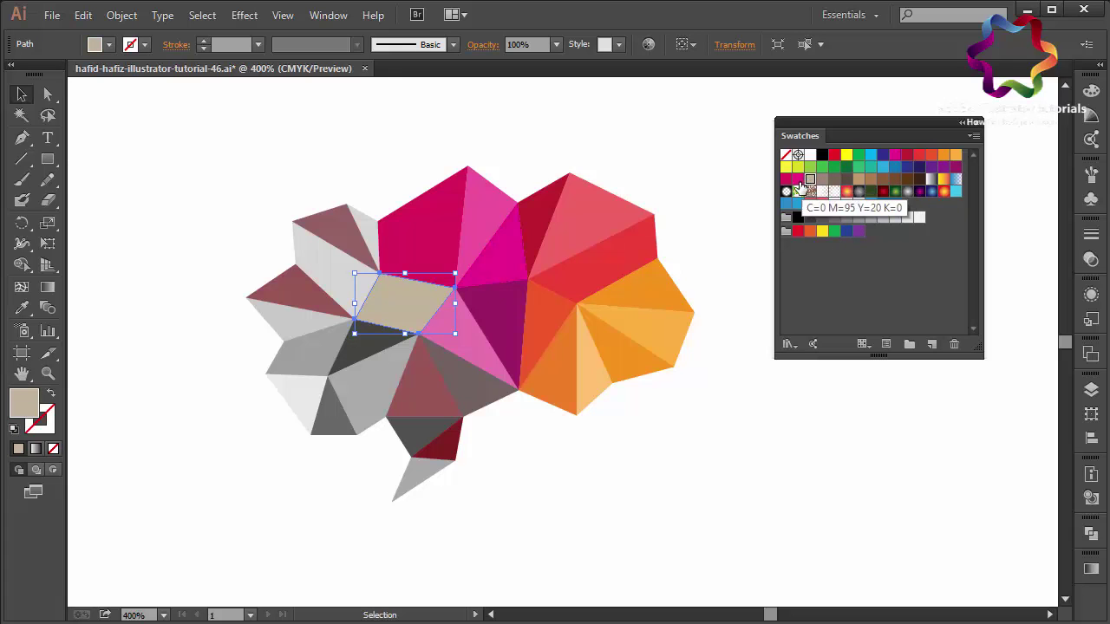
left_click(798, 179)
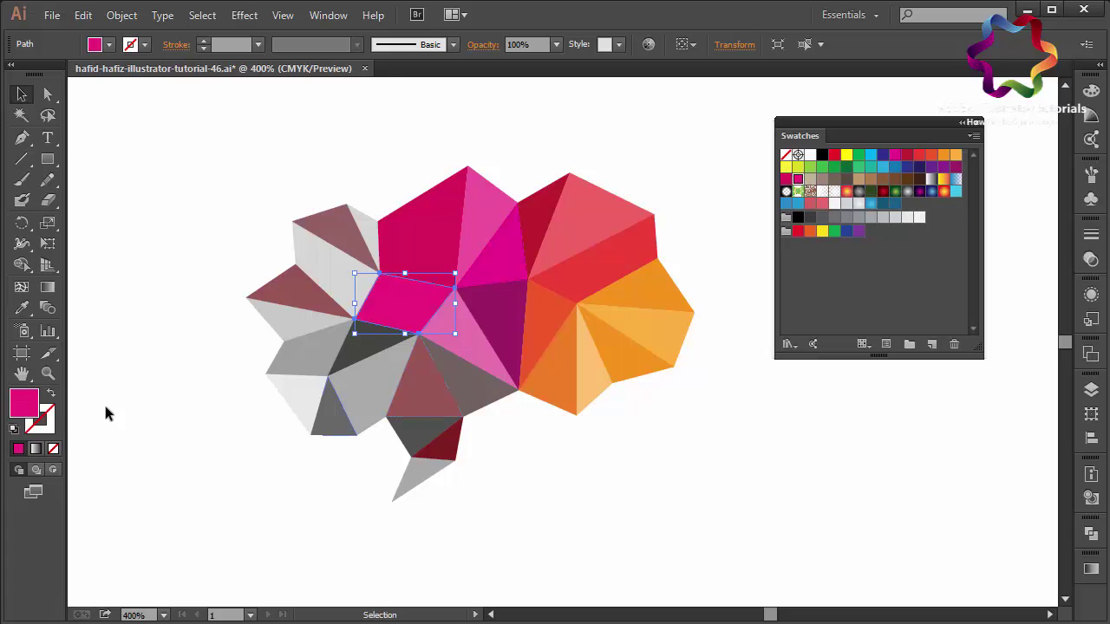
double_click(28, 407)
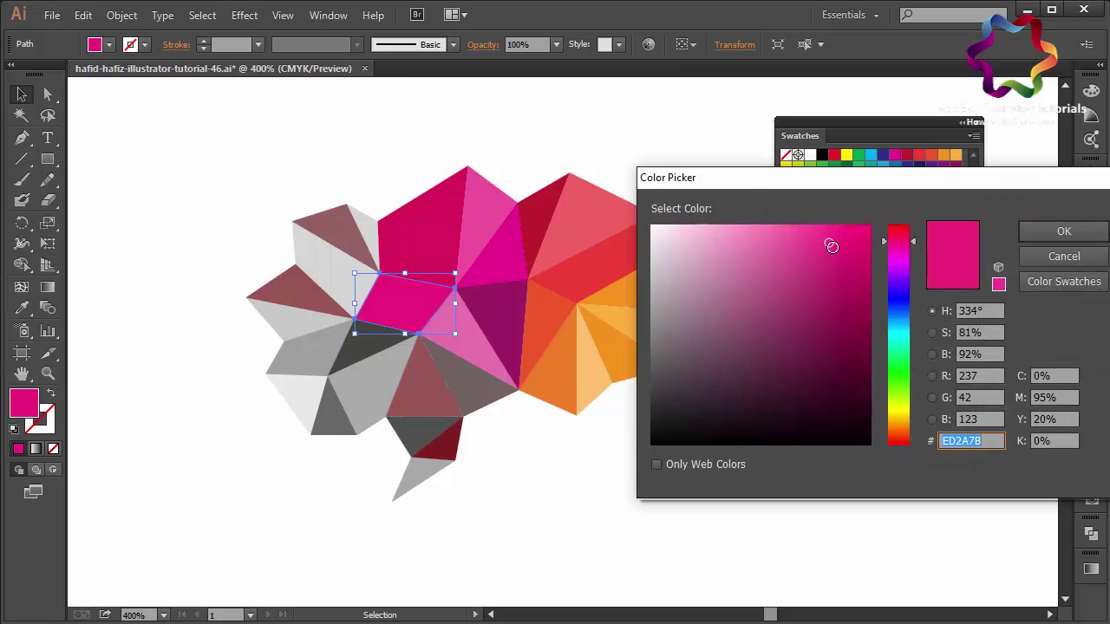
left_click_drag(832, 246, 870, 258)
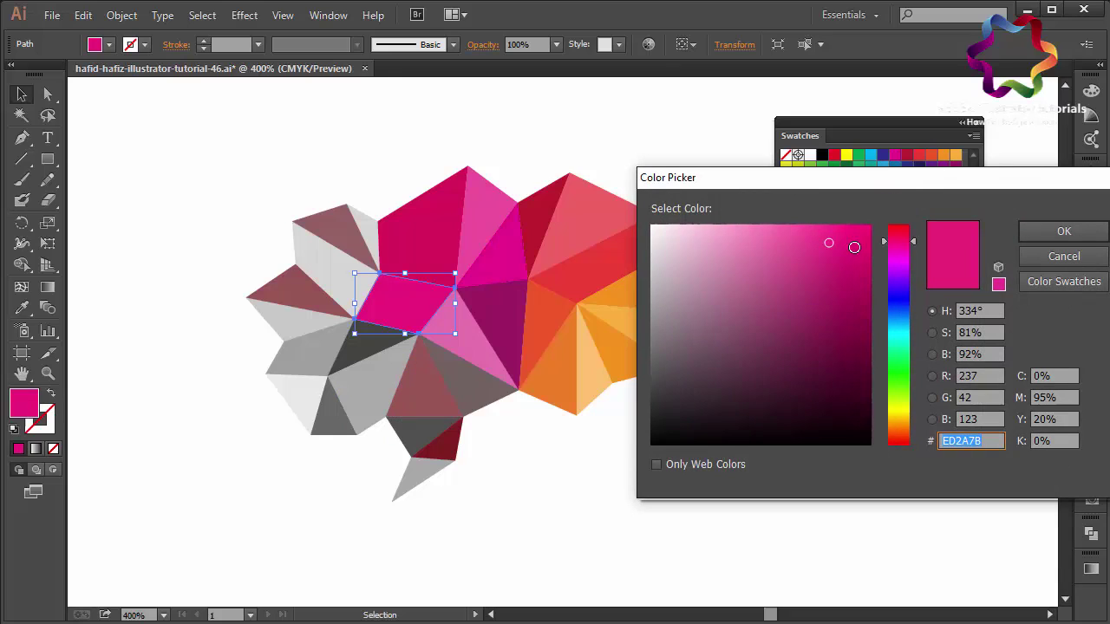
left_click(1038, 235)
left_click(713, 427)
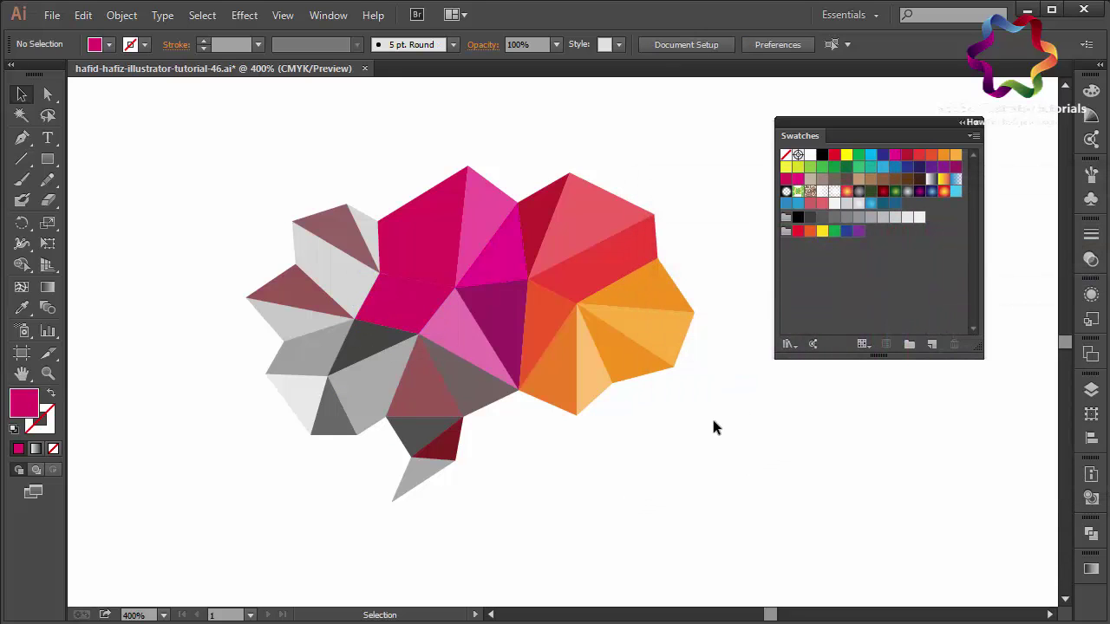
- Lighten the quadrilateral's fill to a lighter pink in the Color Picker
left_click(383, 290)
double_click(25, 403)
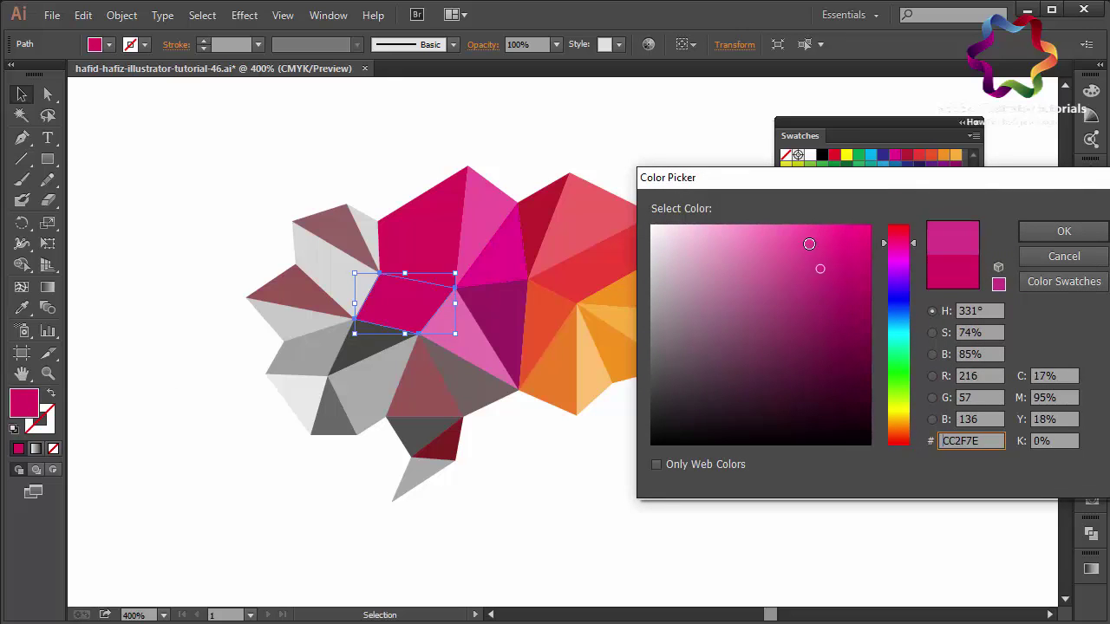
left_click(809, 244)
left_click(1049, 234)
left_click(806, 420)
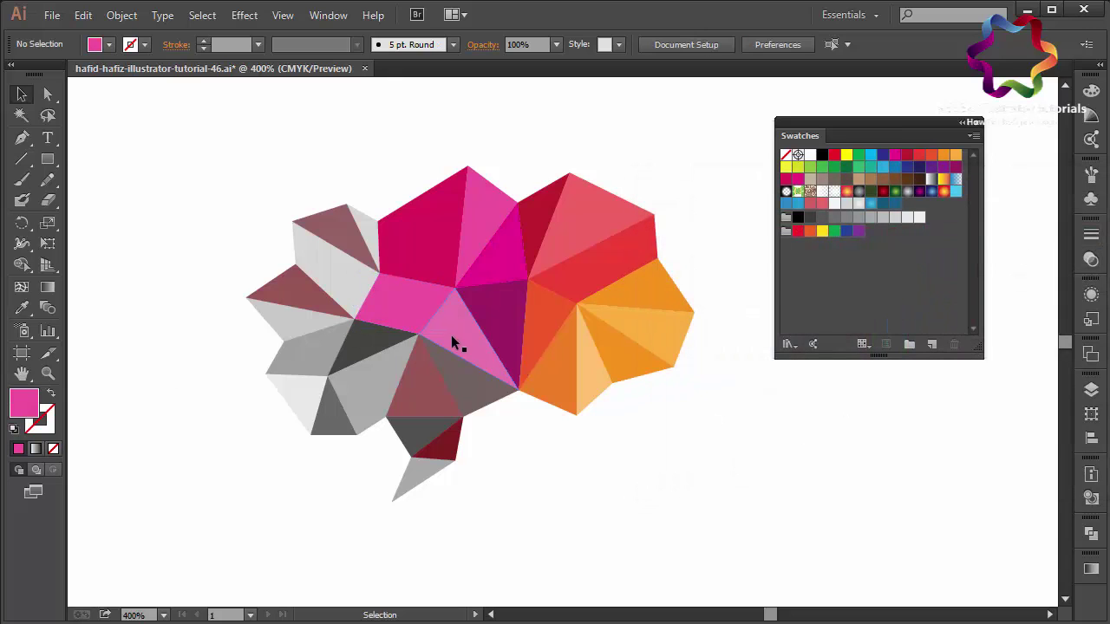
- Darken the quadrilateral slightly to a softer pink, DB4D98
left_click(403, 308)
double_click(26, 404)
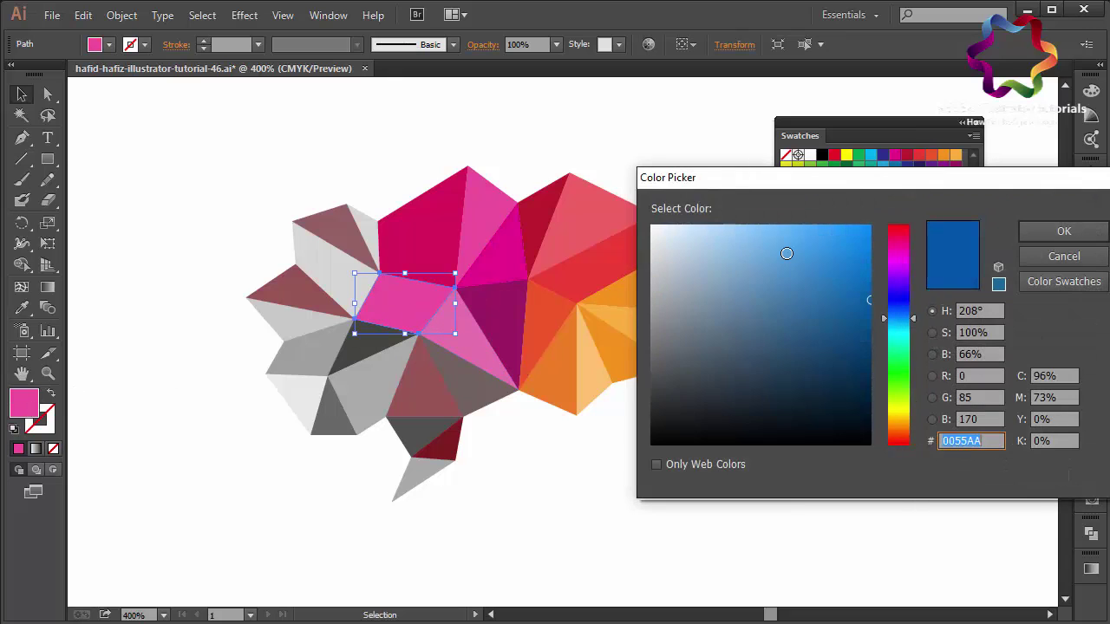
left_click(1031, 256)
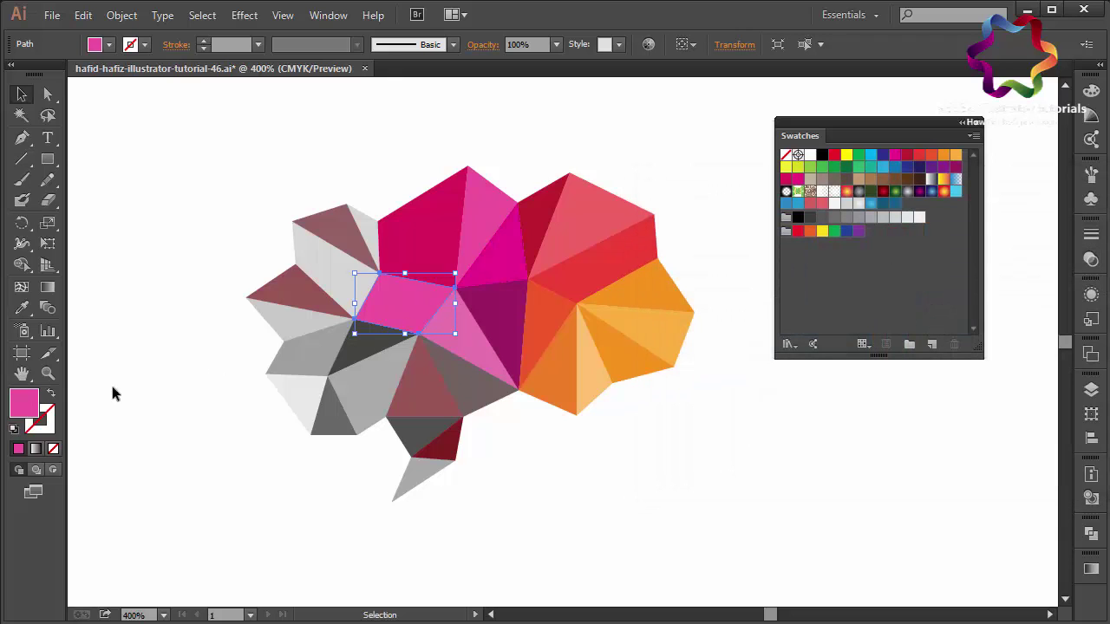
double_click(26, 408)
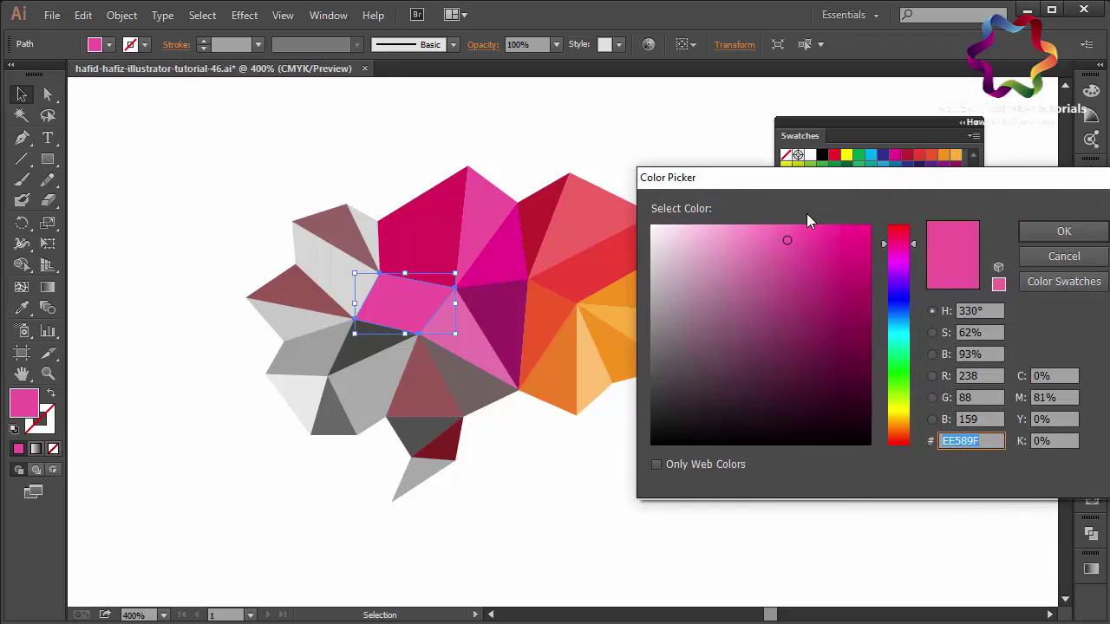
left_click(794, 251)
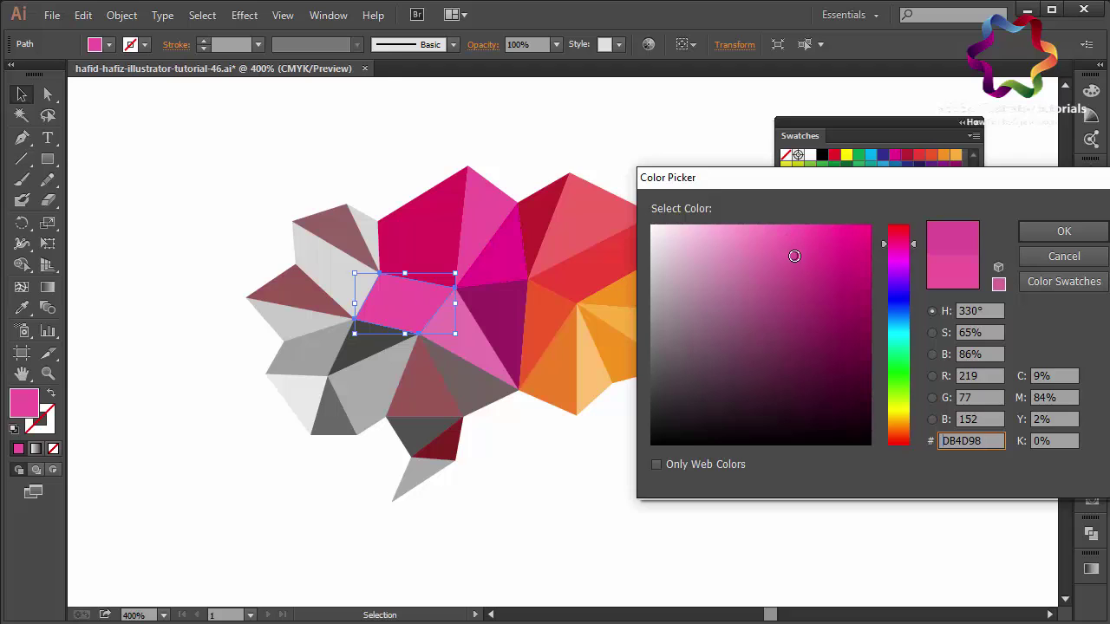
left_click(1033, 234)
left_click(741, 474)
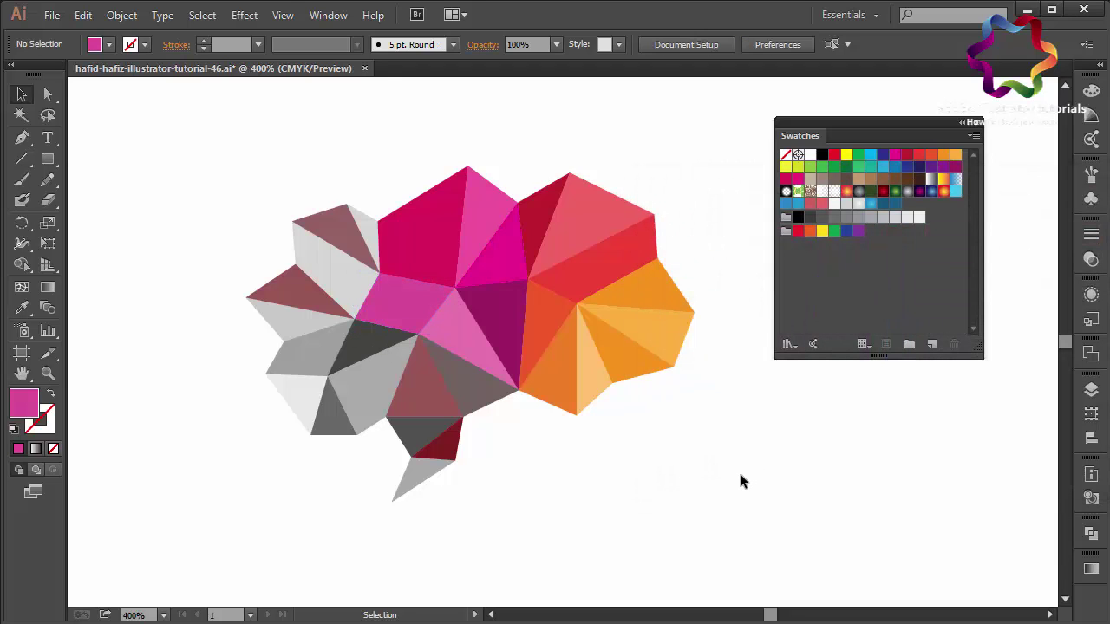
- Fill the dark grey triangle below with the upper pink triangle's colour using the Eyedropper
left_click(352, 346)
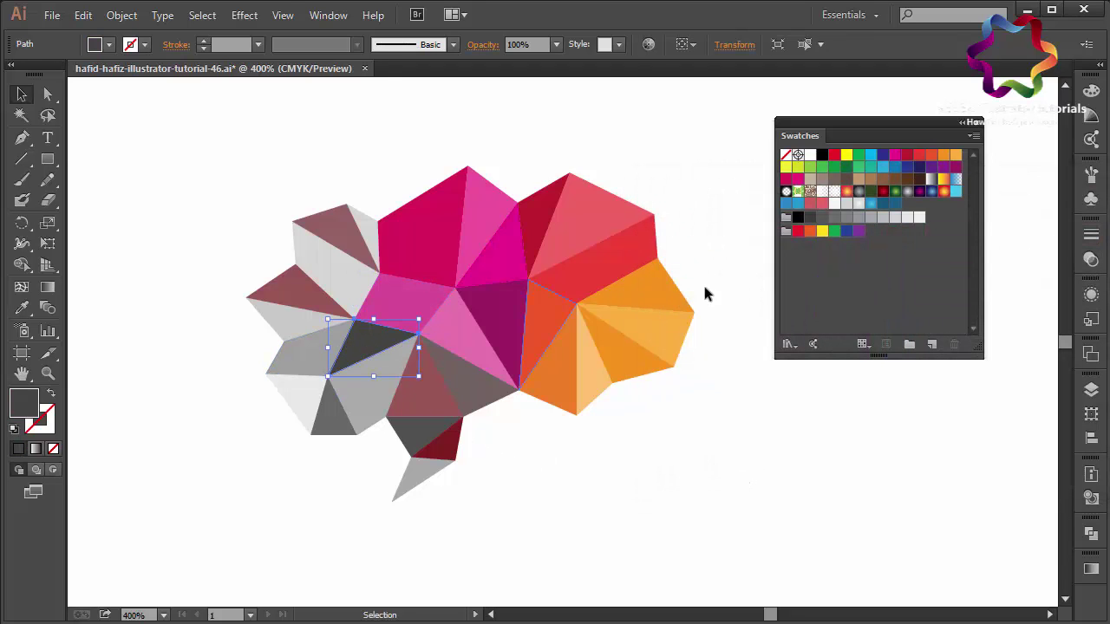
left_click(798, 179)
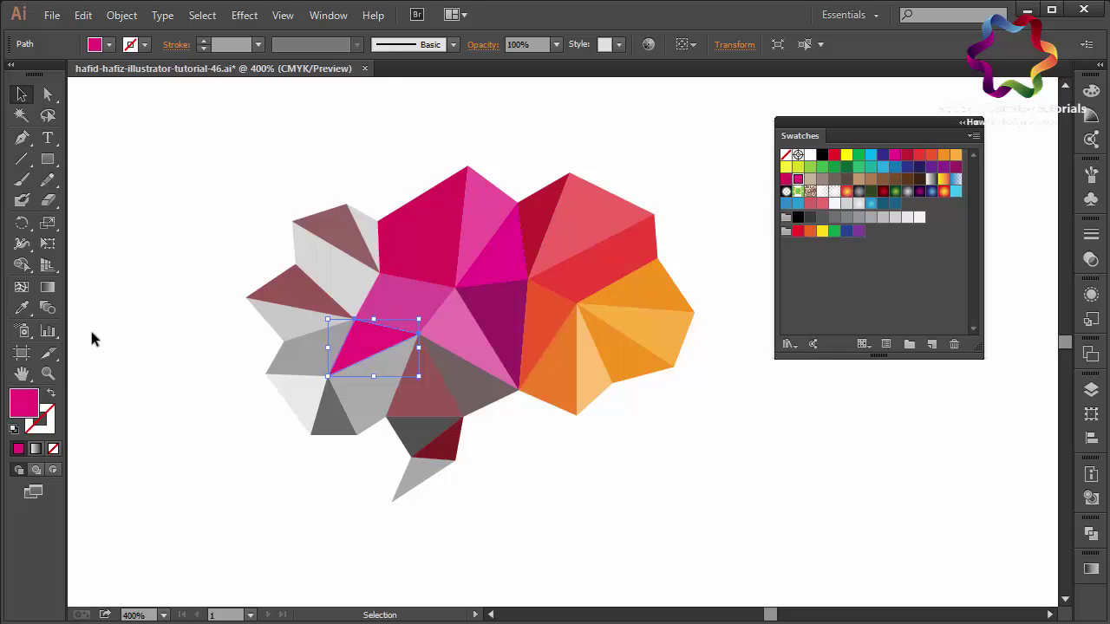
left_click(22, 307)
left_click(516, 253)
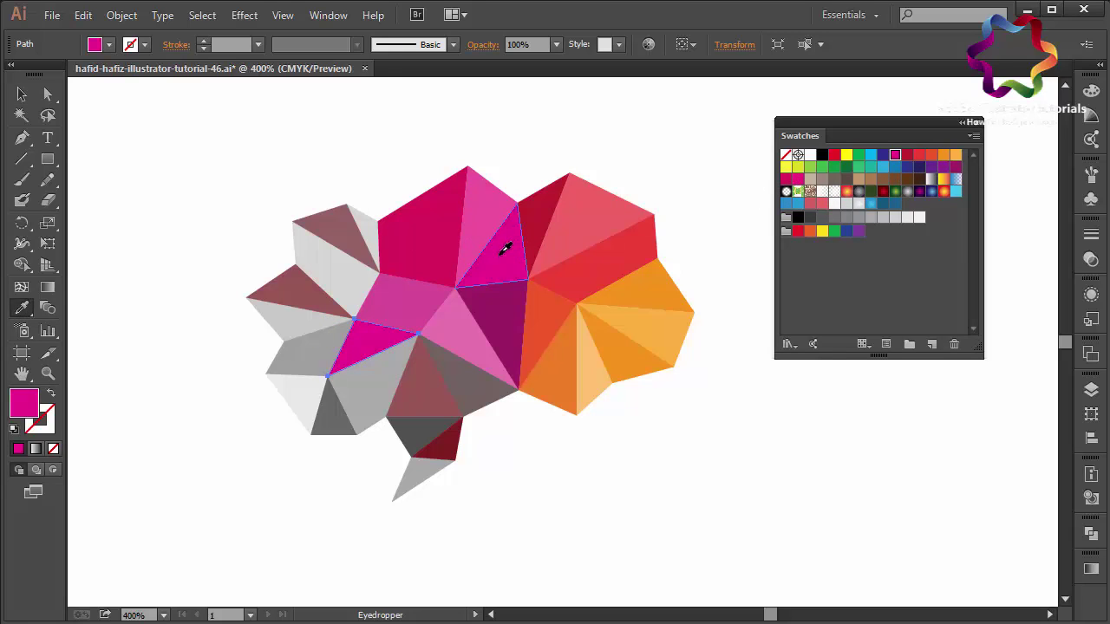
left_click(490, 219)
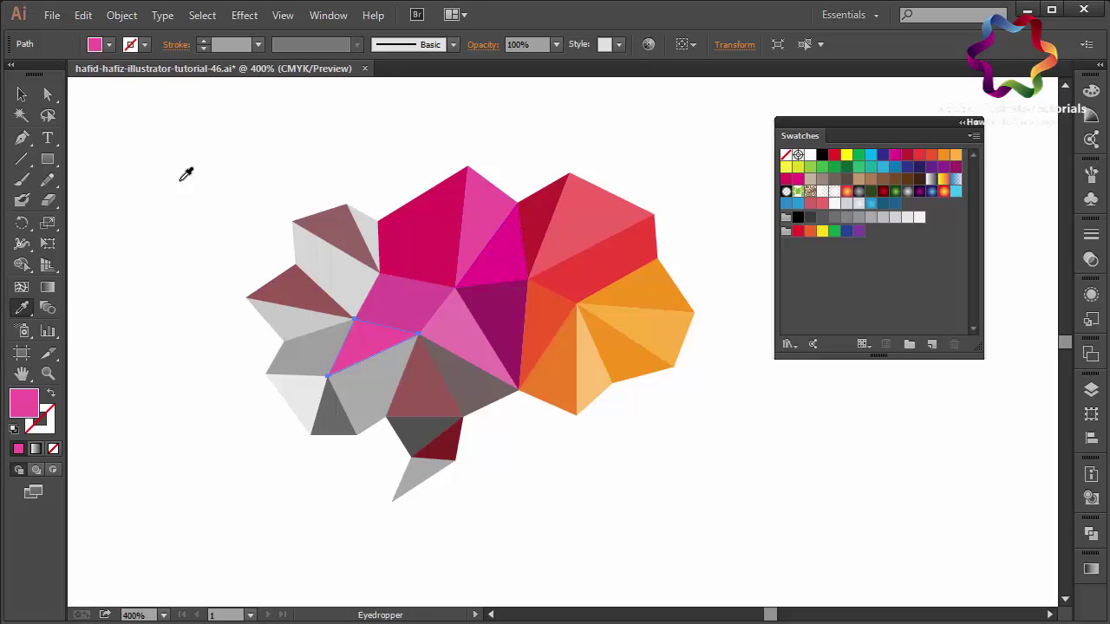
left_click(21, 94)
- Fill the next three lower triangles dark magenta, purple and dark violet
left_click(359, 399)
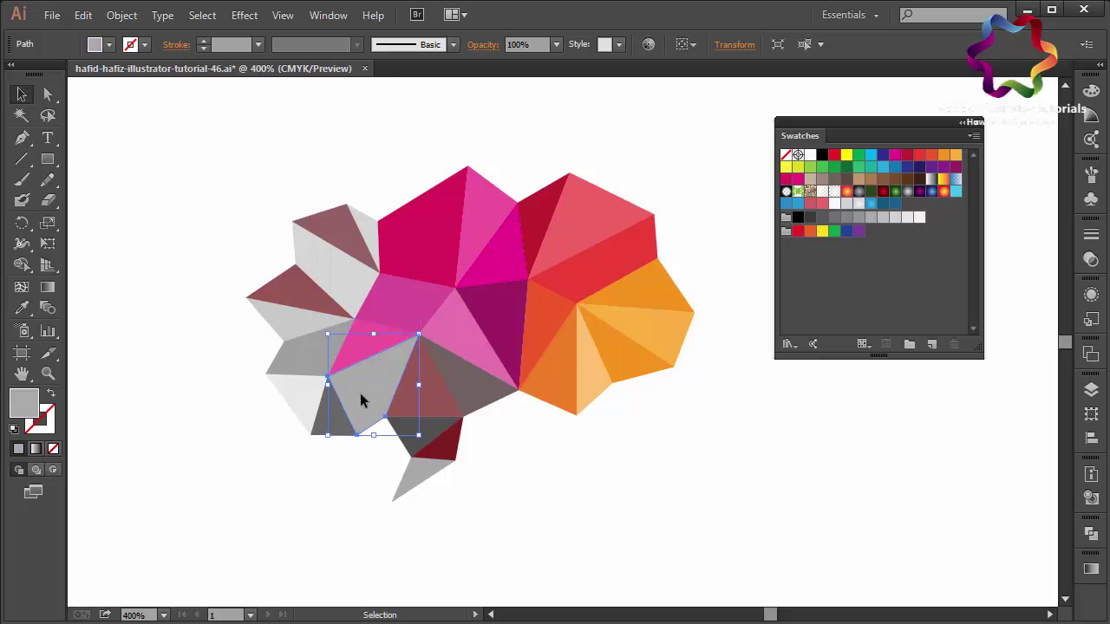
left_click(955, 167)
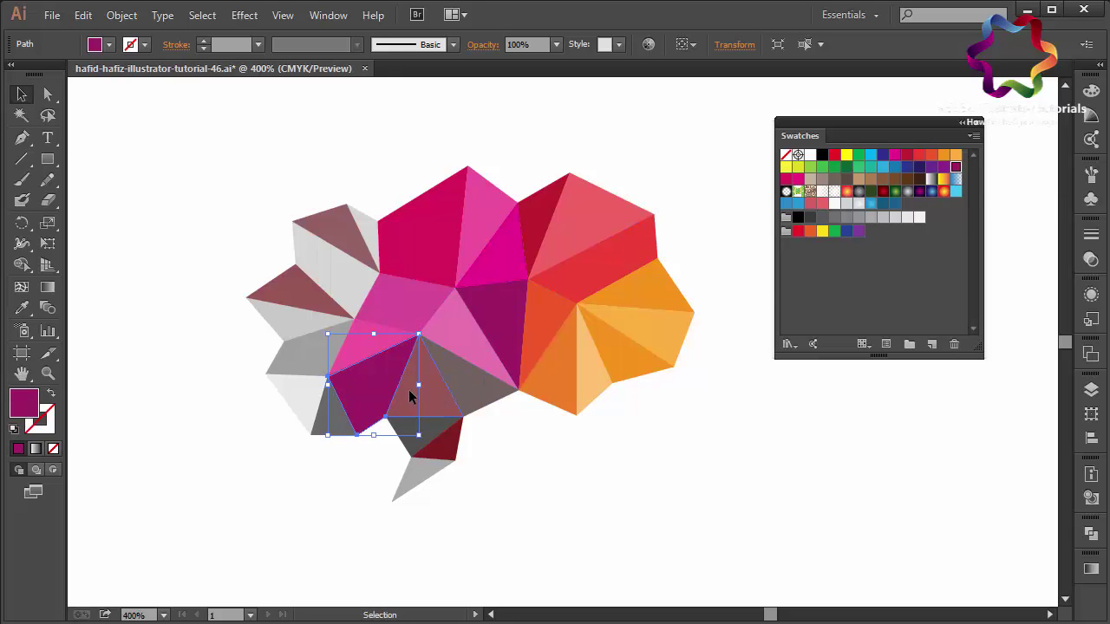
left_click(409, 391)
left_click(943, 167)
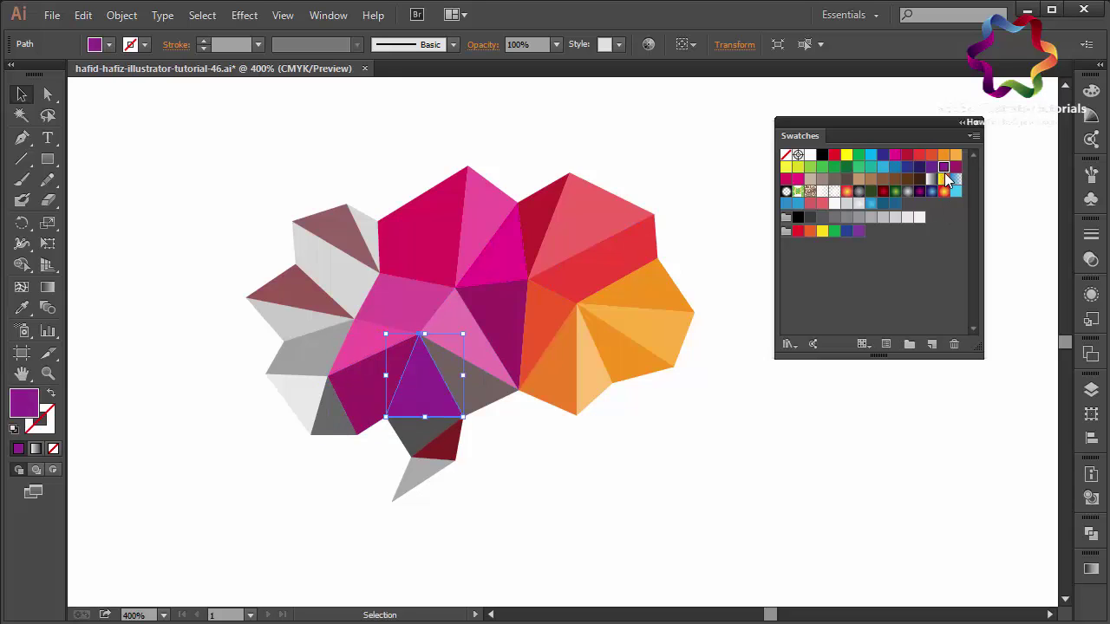
left_click(472, 397)
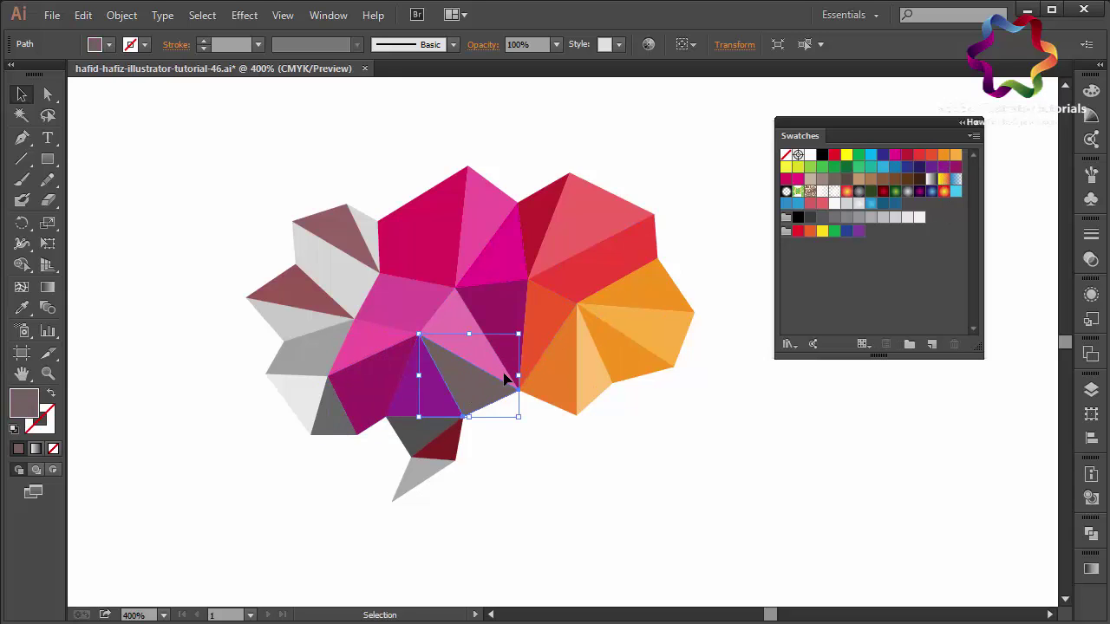
left_click(933, 167)
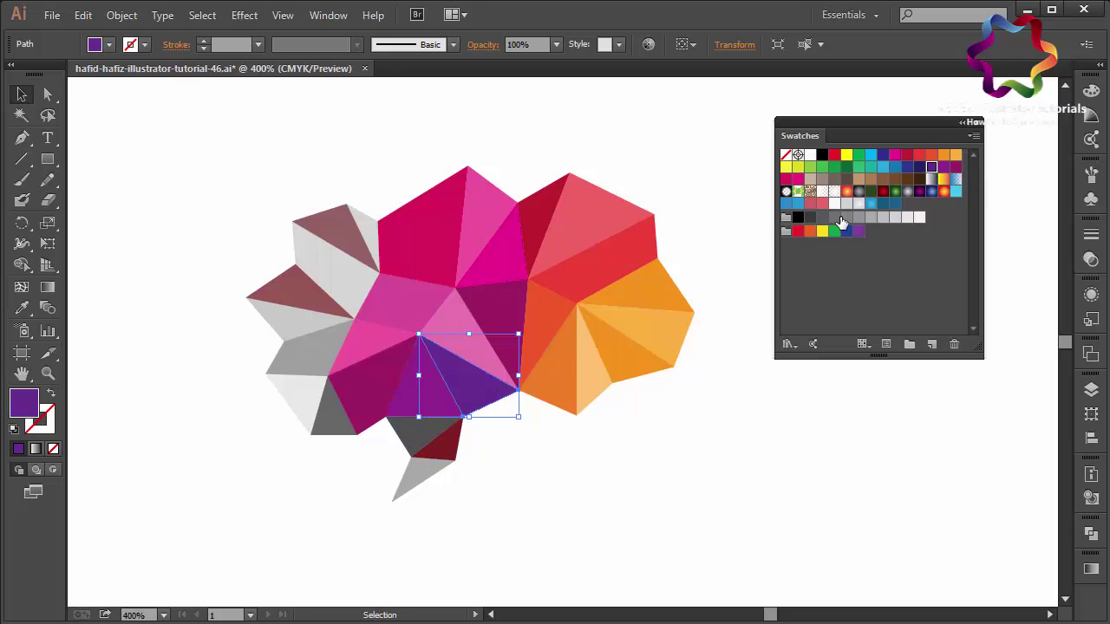
- Colour the bottom triangles dark blue, blue and light blue at the tip
left_click(409, 437)
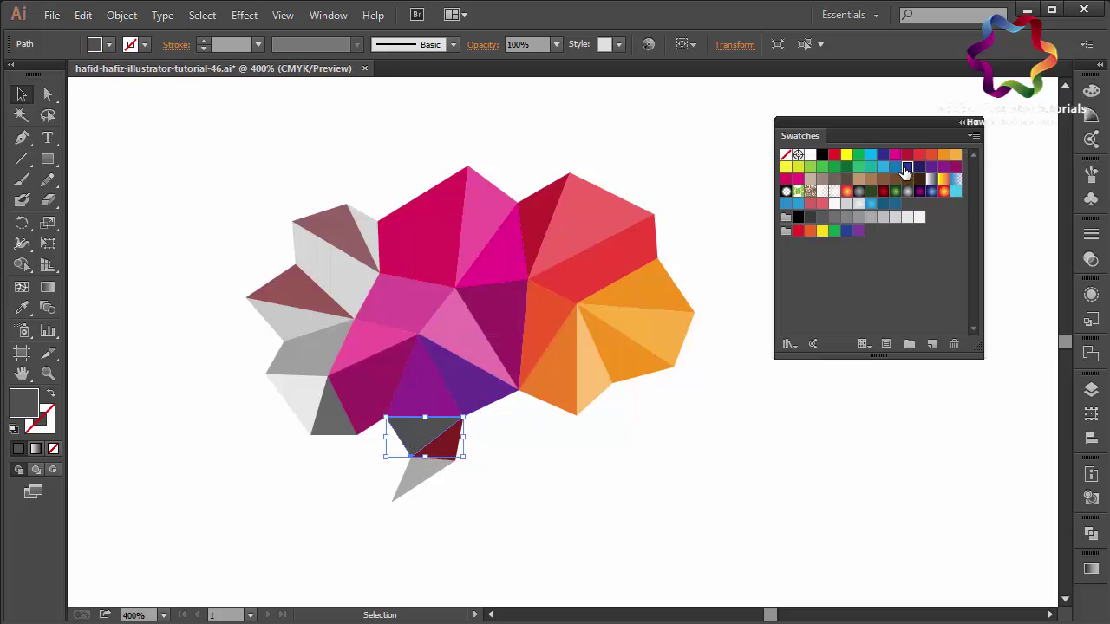
left_click(906, 169)
left_click(444, 444)
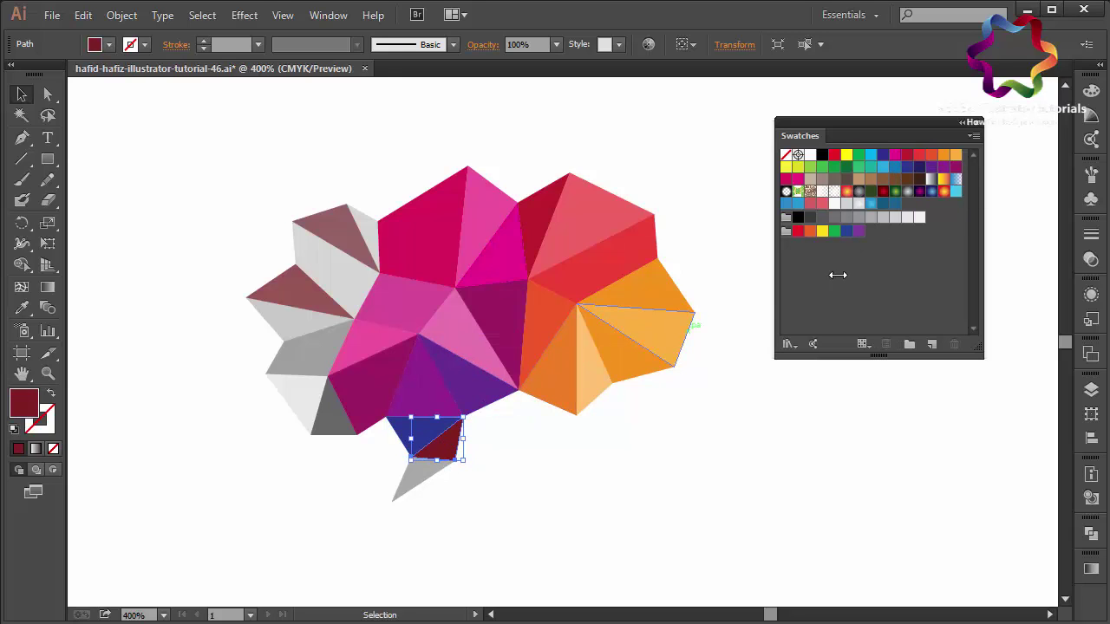
left_click(893, 179)
left_click(425, 488)
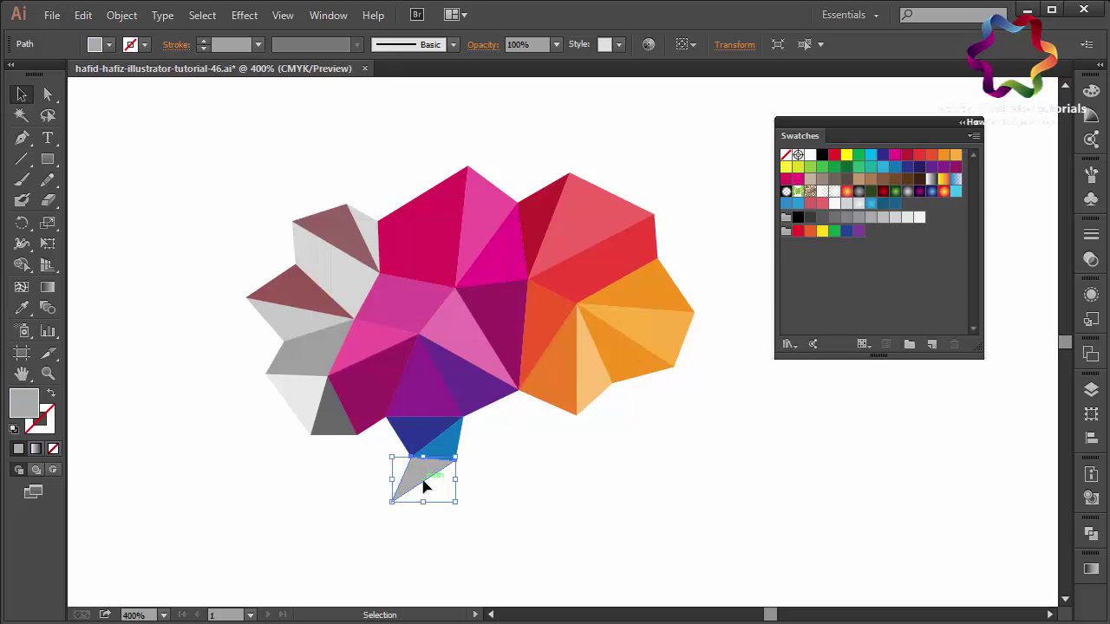
left_click(883, 166)
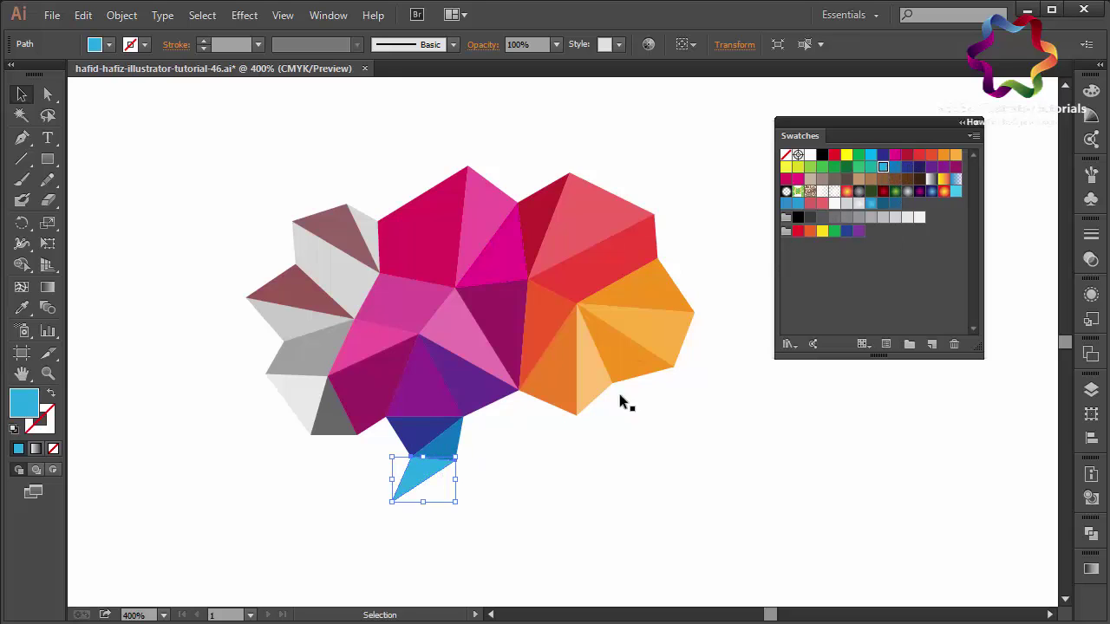
left_click(559, 436)
- Fill the lower-left dark grey triangle and its light-grey neighbour with magenta
left_click(331, 411)
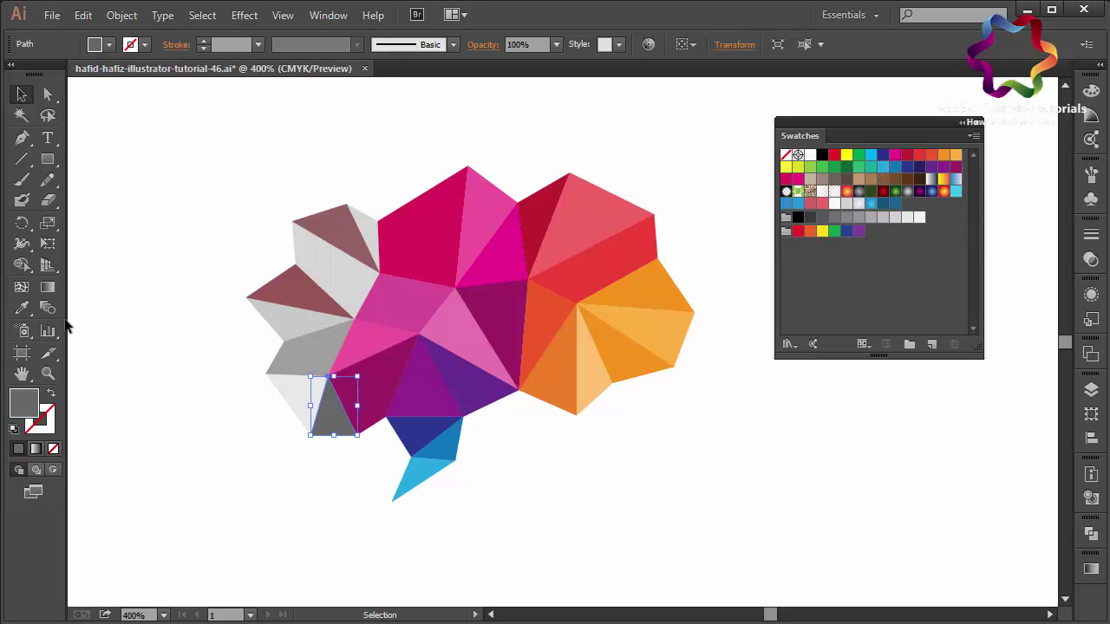
double_click(29, 406)
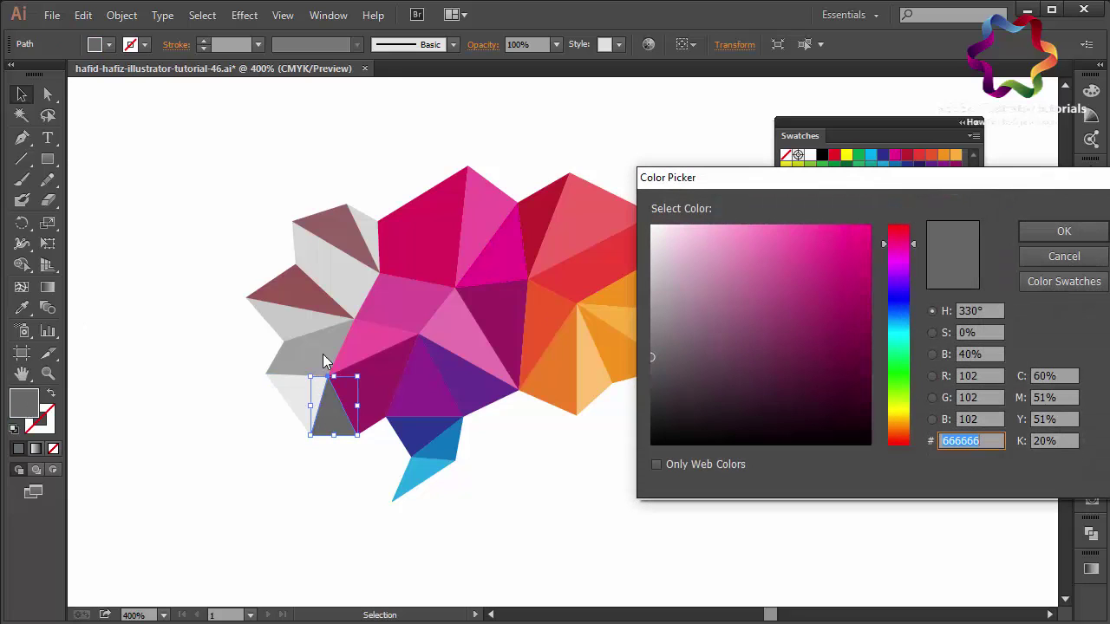
left_click(899, 318)
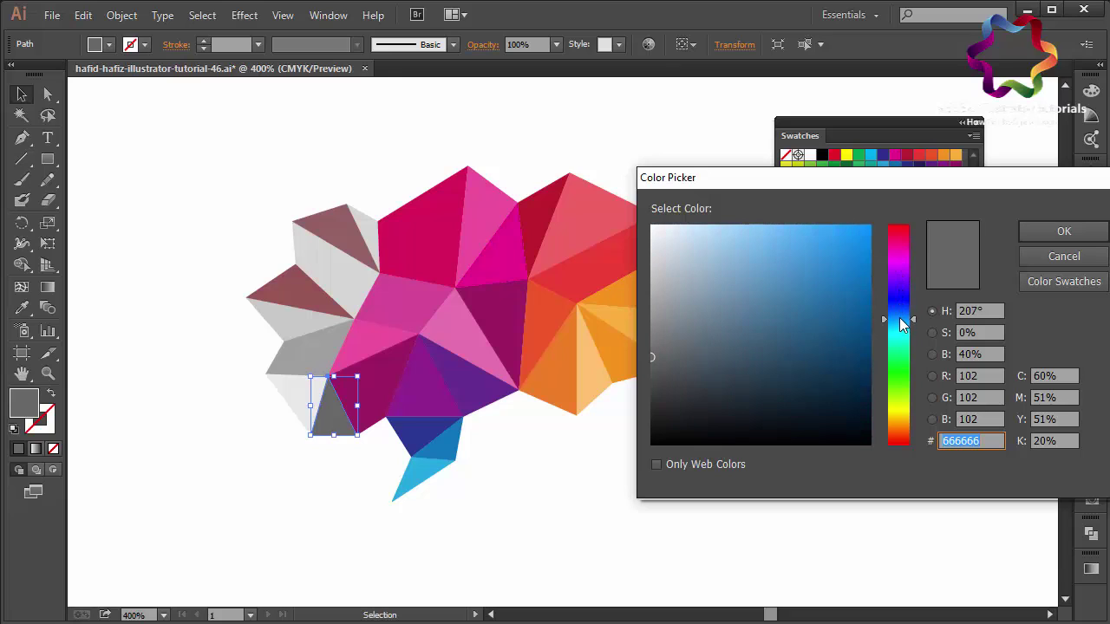
left_click(1046, 228)
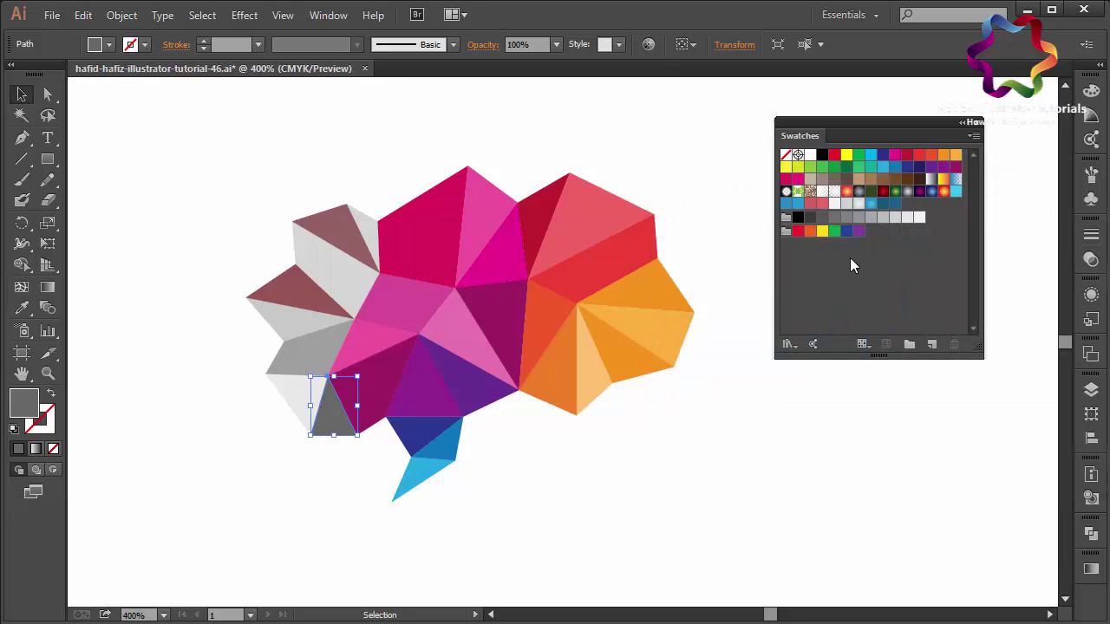
left_click(883, 167)
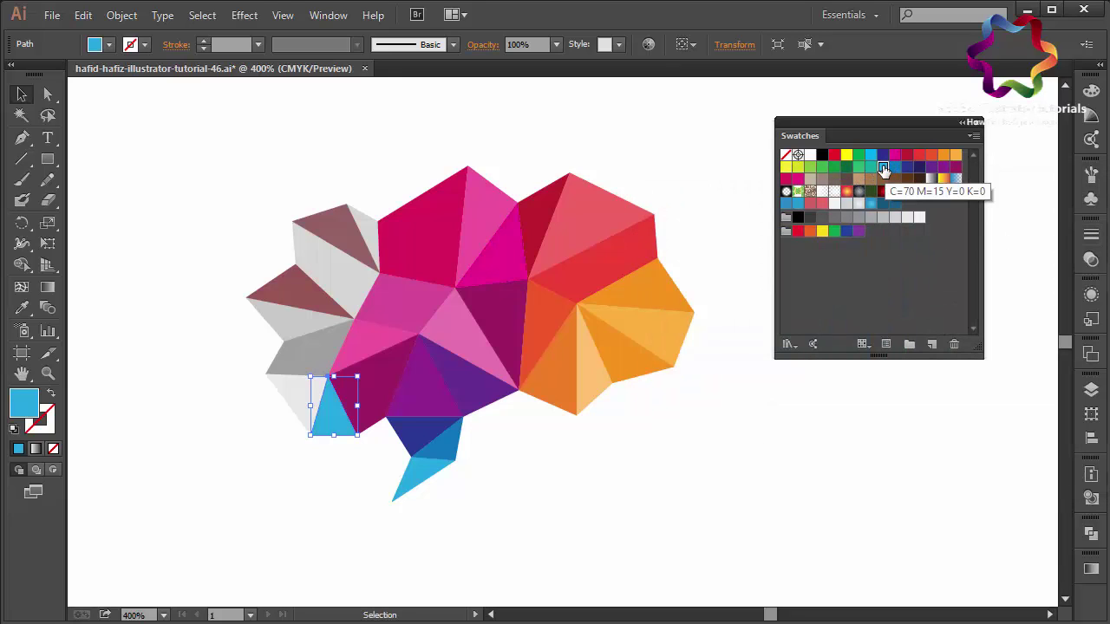
left_click(893, 156)
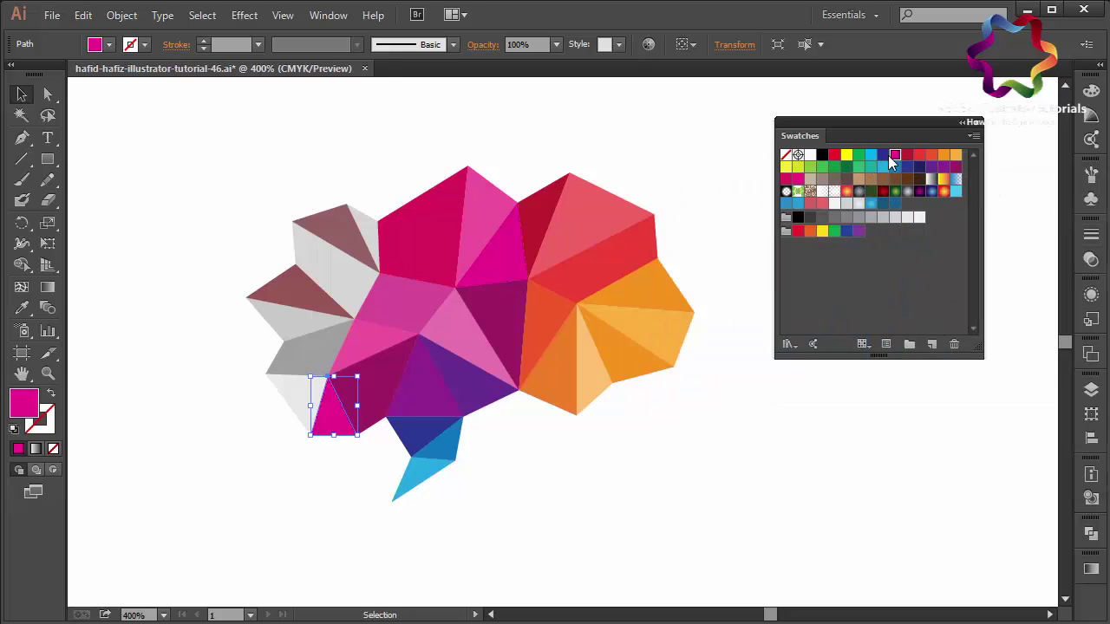
left_click(296, 391)
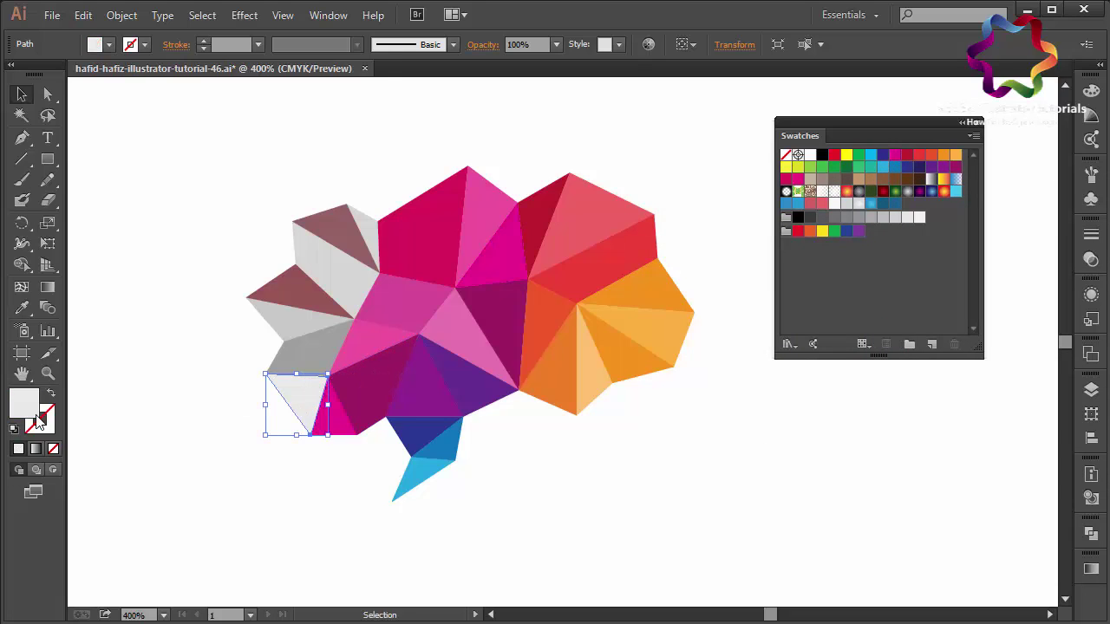
left_click(788, 179)
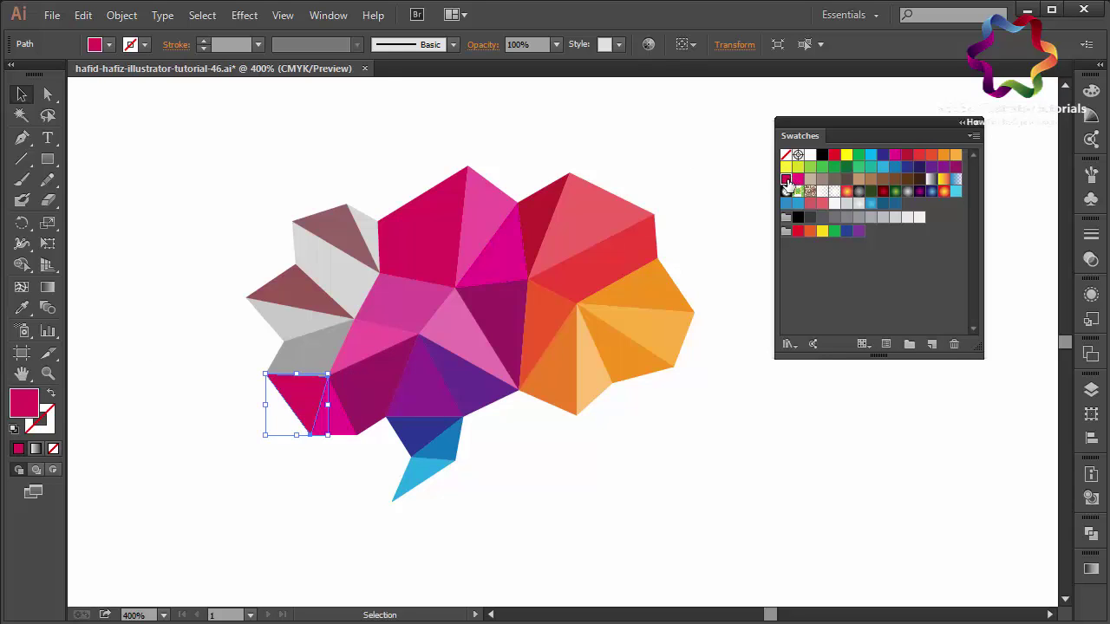
left_click(214, 435)
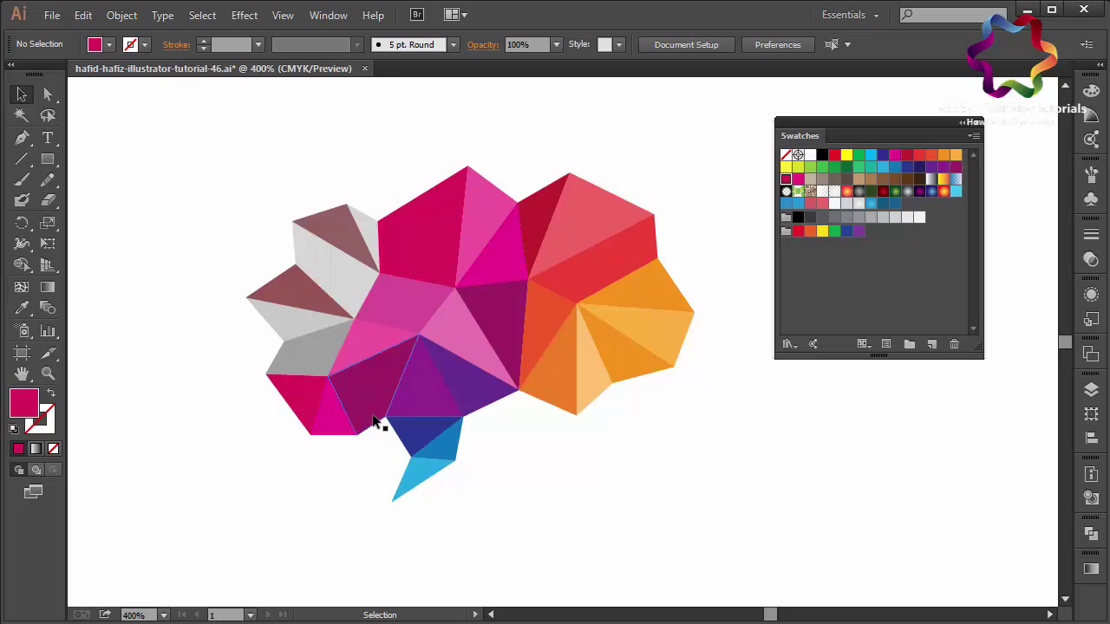
- Change the lower-left pink triangle to a darker purple-magenta in the Color Picker
left_click(314, 414)
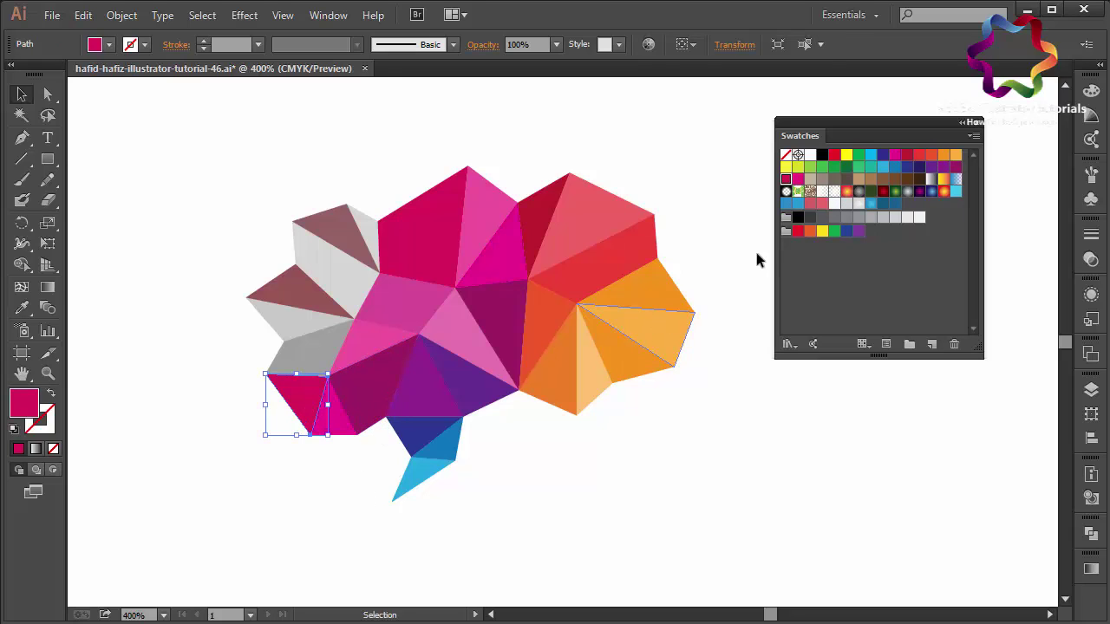
left_click(895, 156)
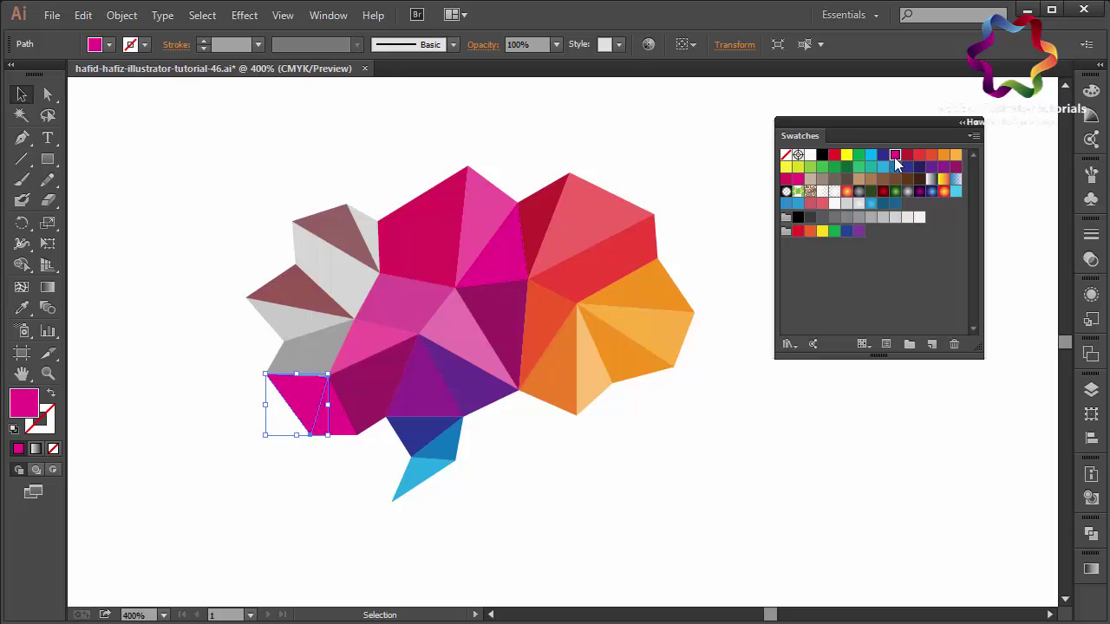
double_click(26, 409)
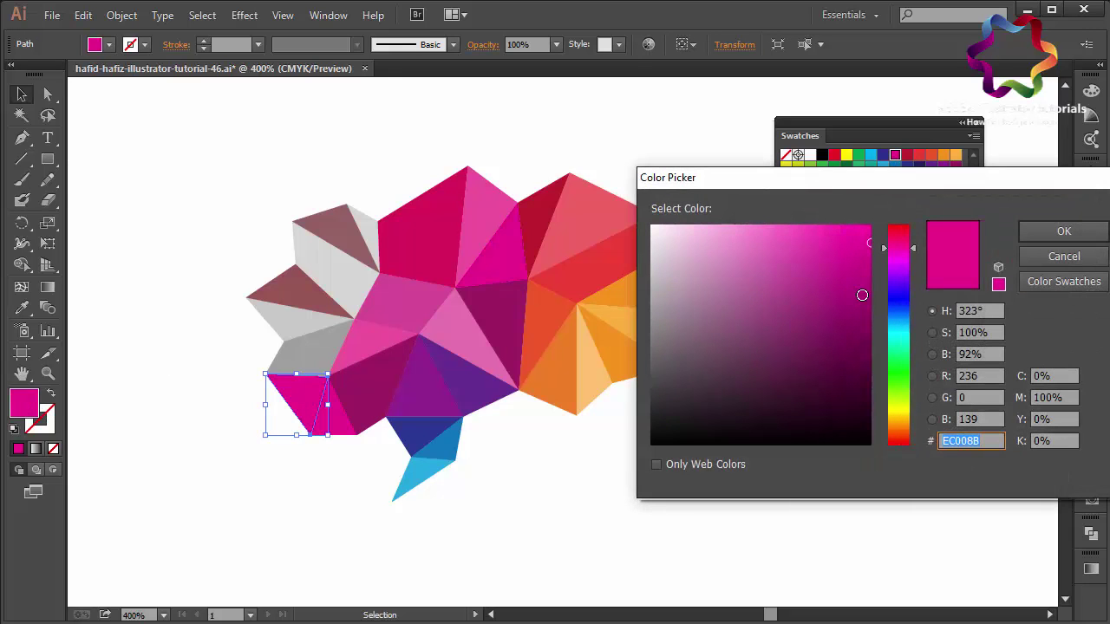
left_click(850, 293)
left_click(1064, 233)
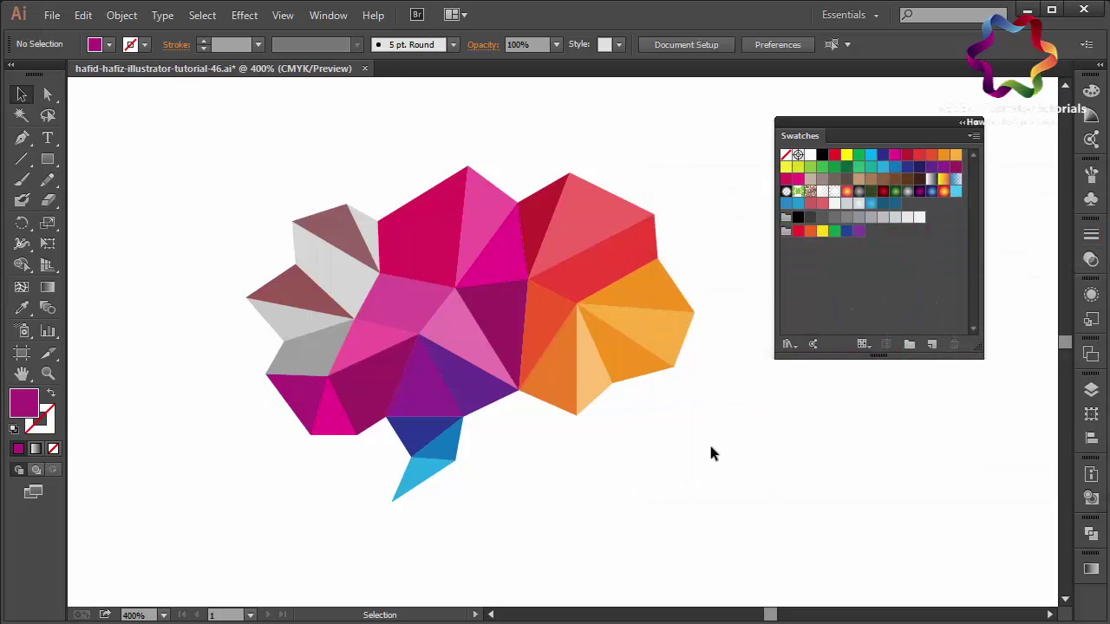
left_click(299, 410)
double_click(33, 409)
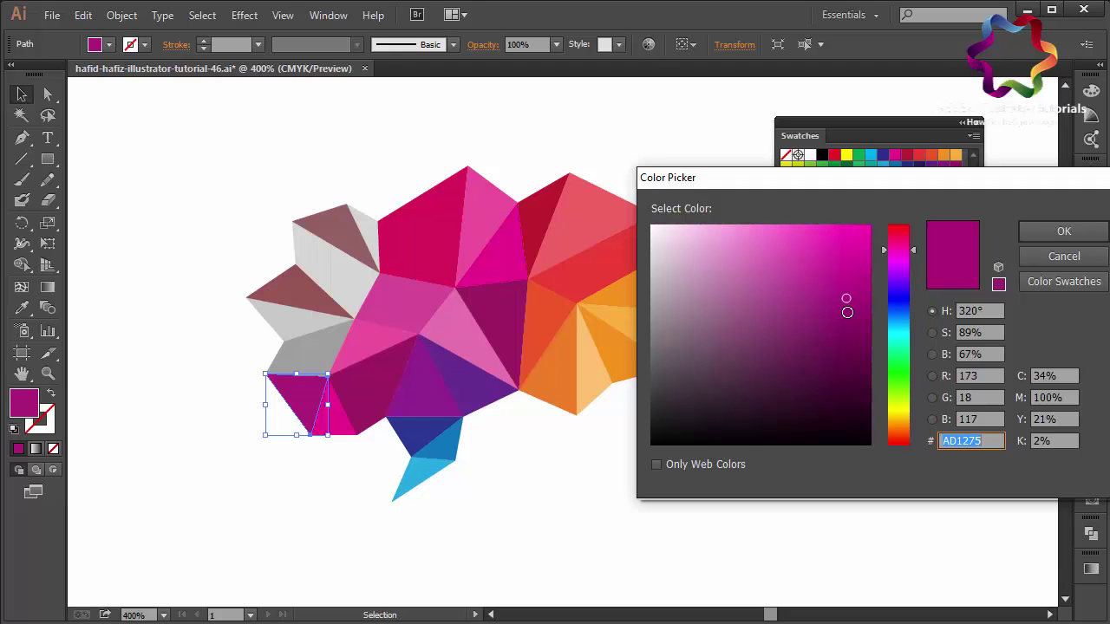
left_click(1063, 231)
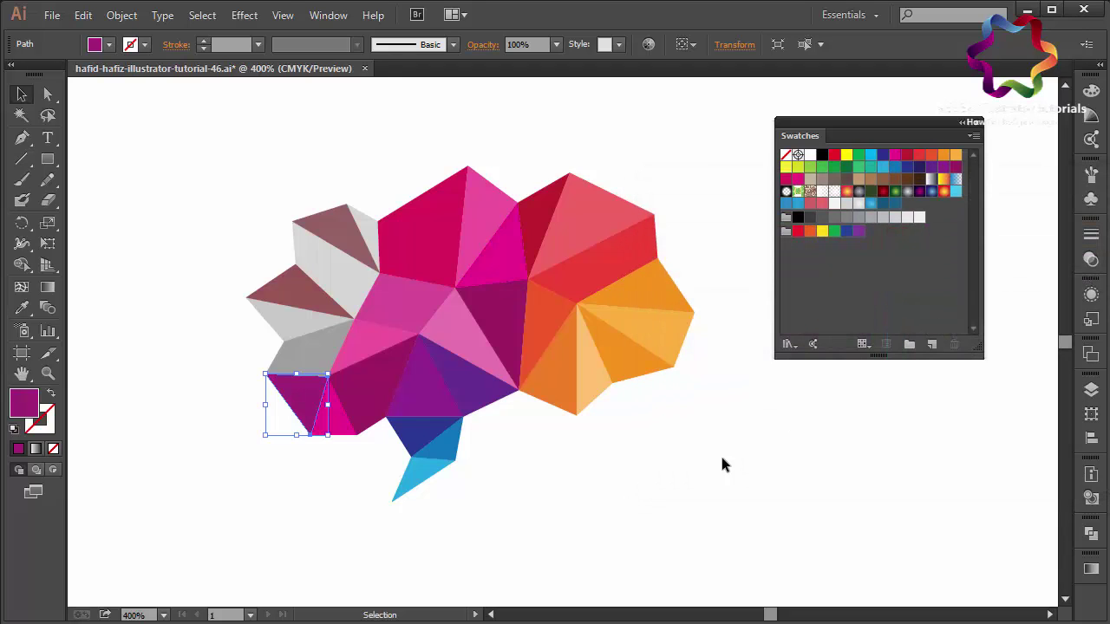
left_click(680, 484)
- Soften the lower-left triangle's fill to a lighter magenta in the Color Picker
left_click(298, 417)
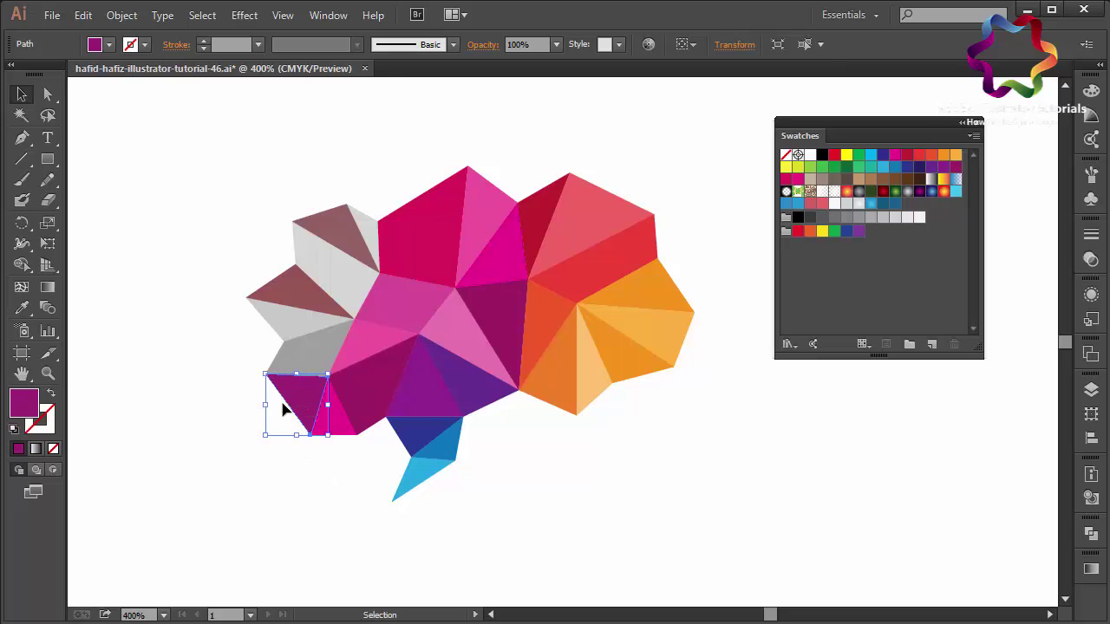
double_click(17, 409)
mouse_move(829, 281)
left_mouse_down()
mouse_move(810, 300)
mouse_move(801, 277)
left_mouse_up()
left_click(1064, 230)
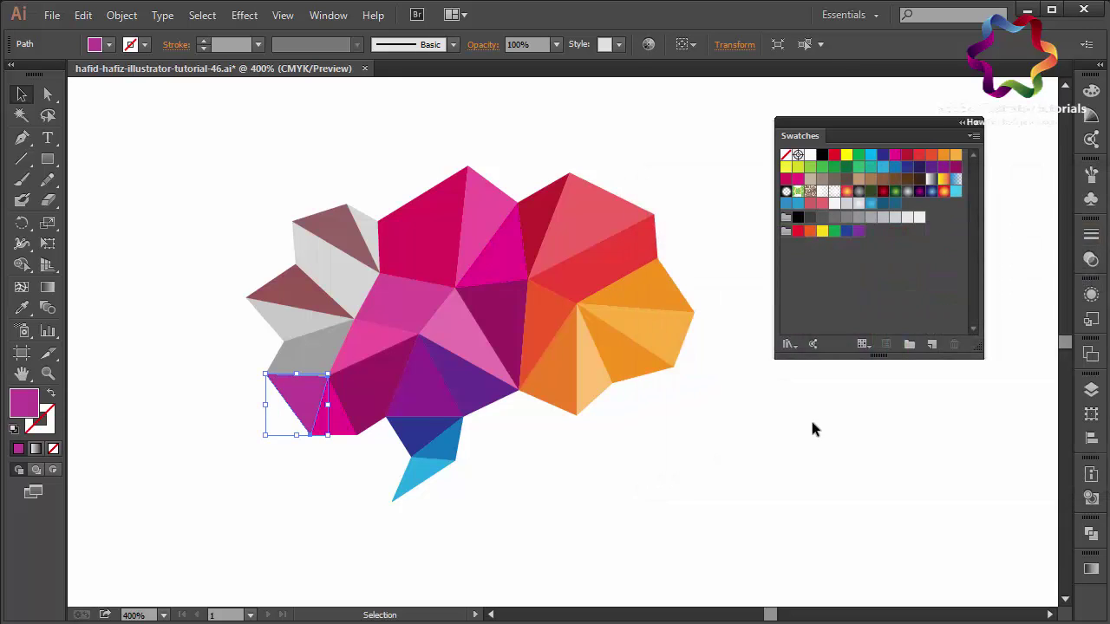
left_click(801, 440)
left_click(311, 348)
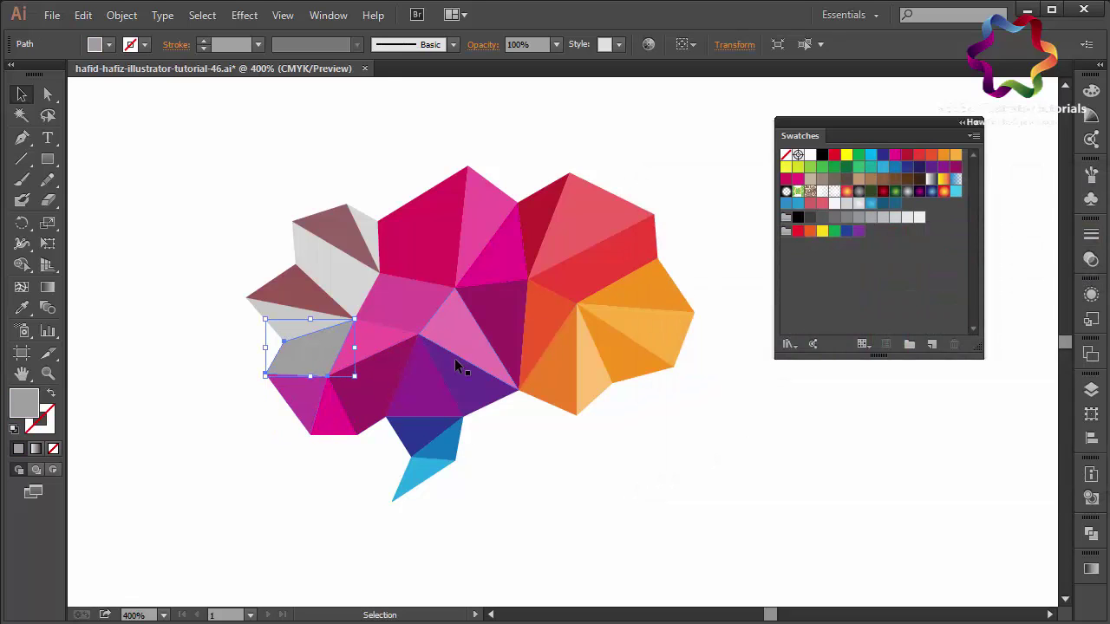
- Sample various pinks and magentas onto the lower-left shape with the Eyedropper
left_click(21, 308)
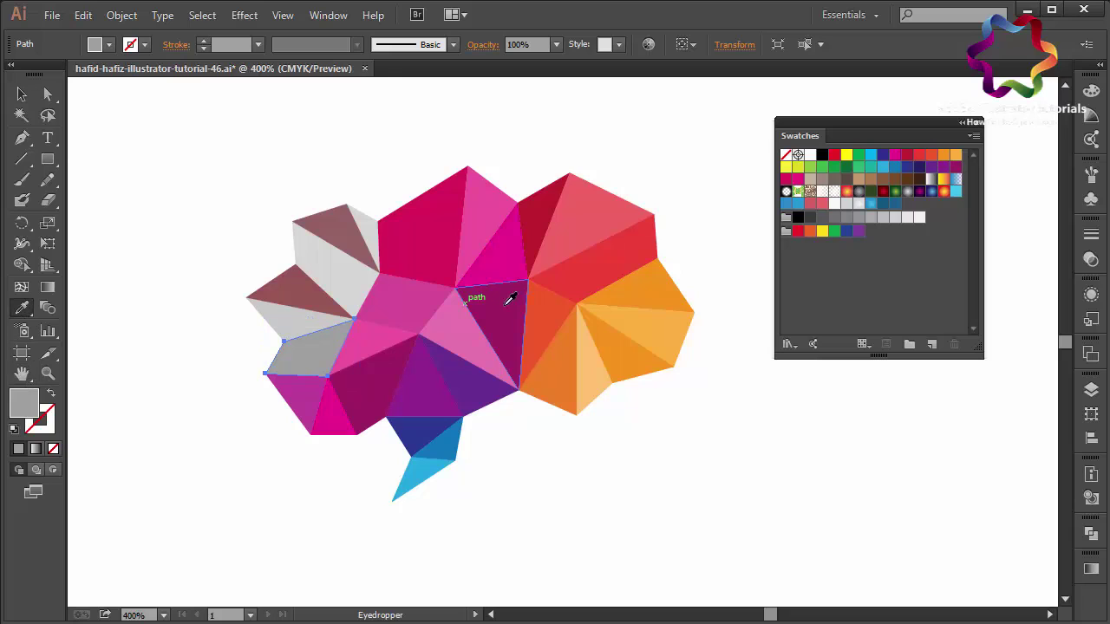
left_click(461, 325)
left_click(417, 297)
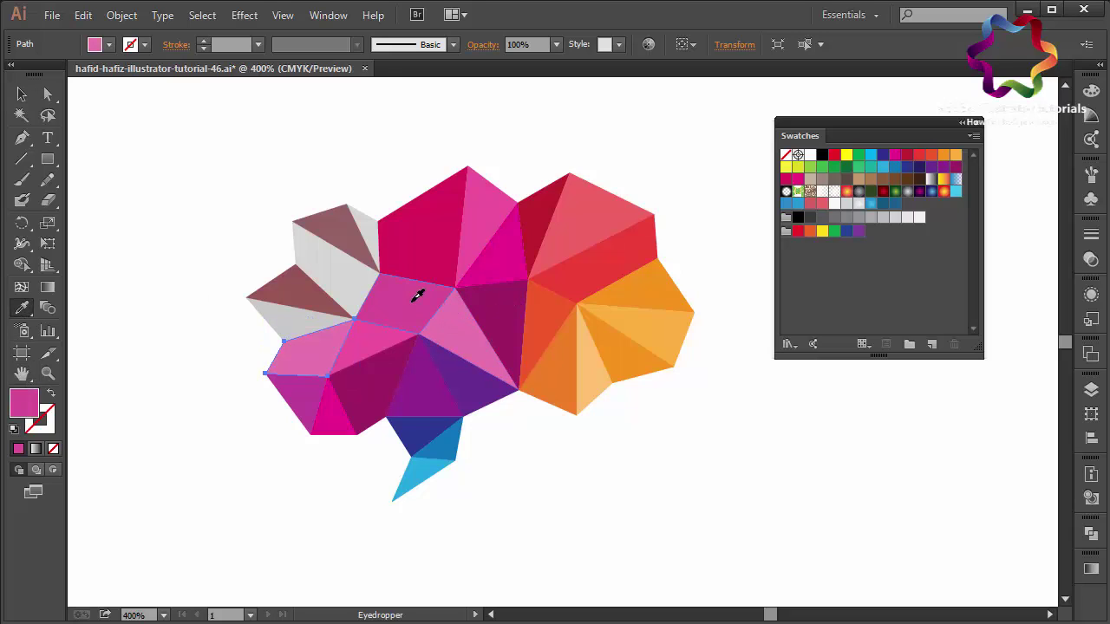
left_click(525, 248)
left_click(478, 218)
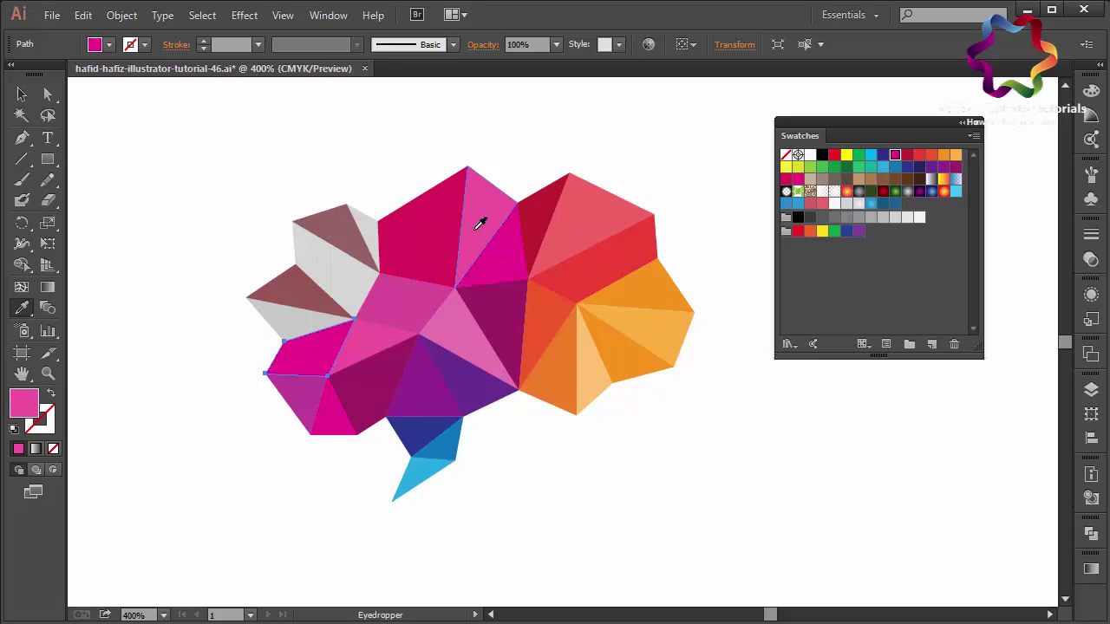
left_click(433, 300)
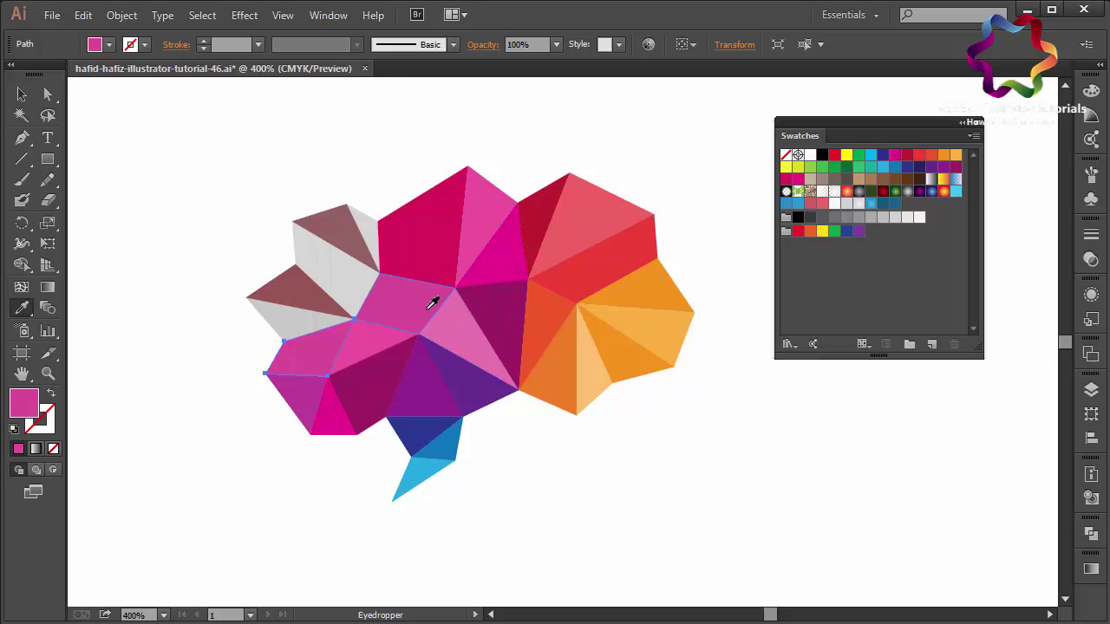
left_click(460, 333)
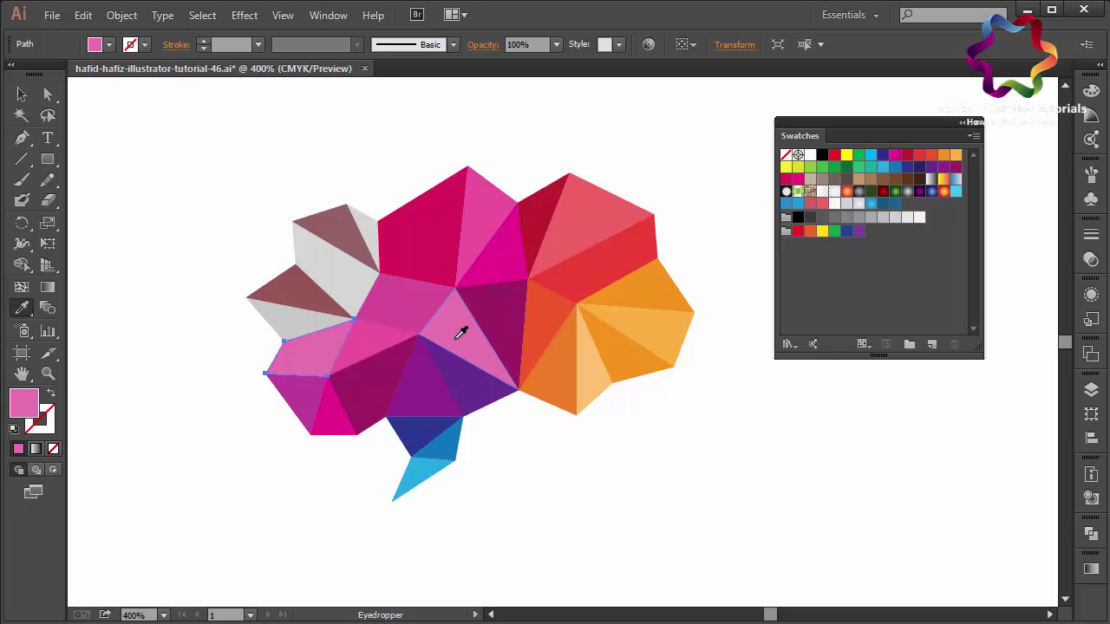
left_click(511, 253)
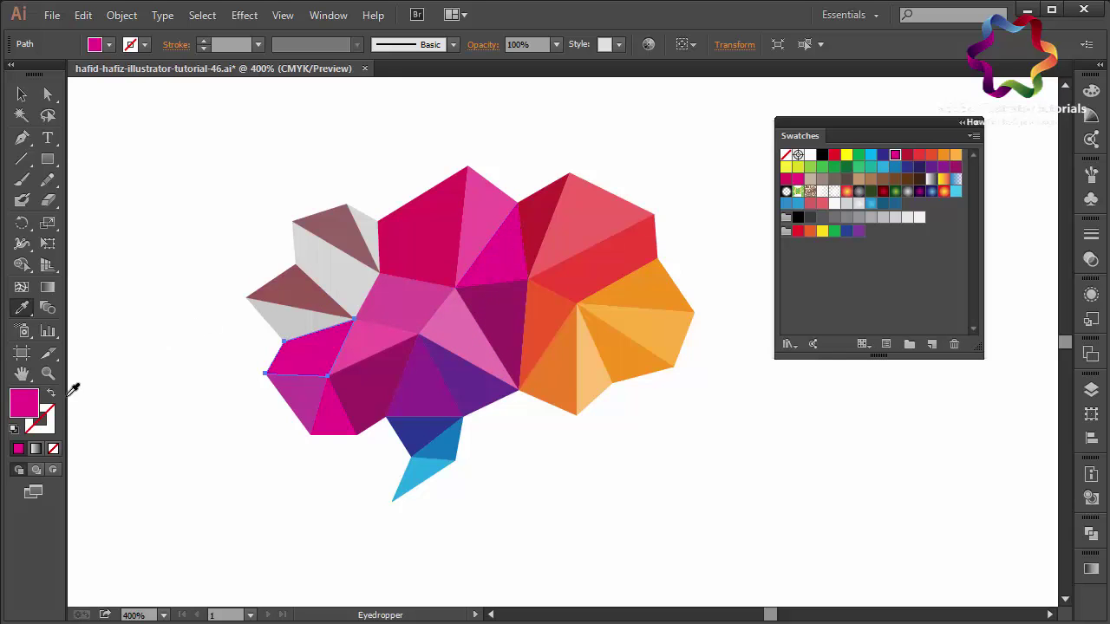
- Set the lower-left shape's fill to light pink EF5EBB in the Color Picker
double_click(26, 407)
mouse_move(851, 333)
left_mouse_down()
mouse_move(863, 324)
mouse_move(855, 280)
mouse_move(763, 235)
left_mouse_up()
left_click(1051, 232)
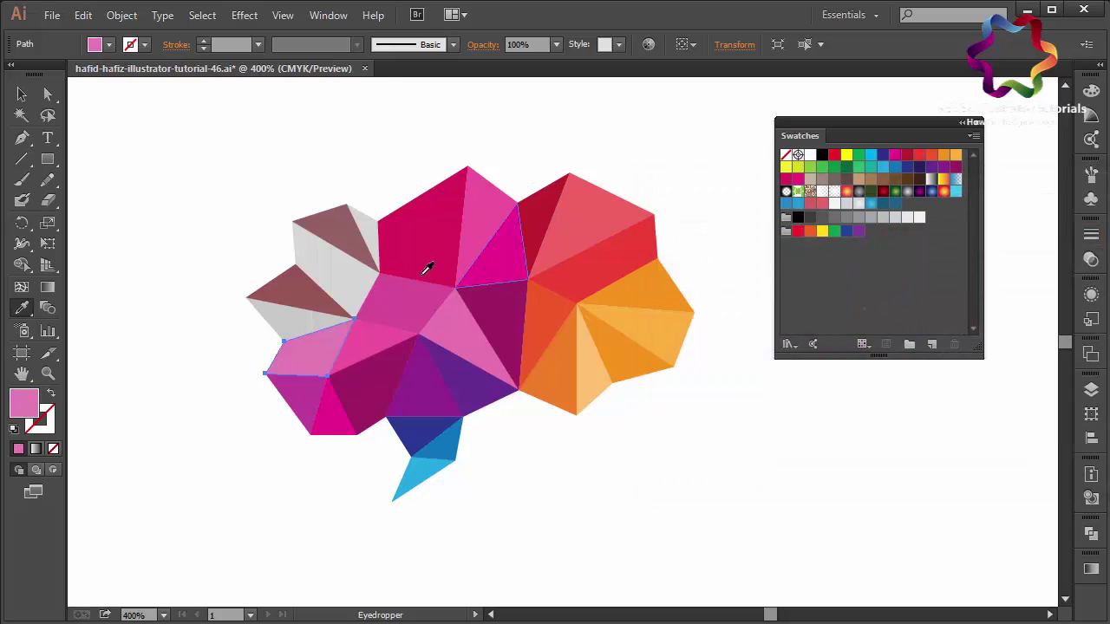
left_click(22, 94)
left_click(105, 155)
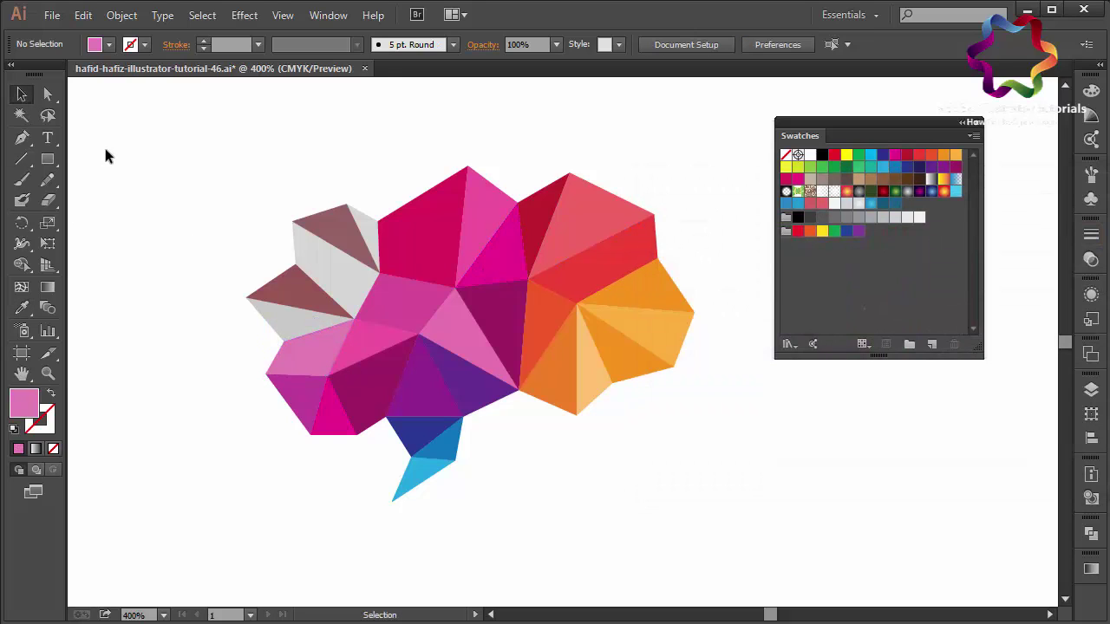
left_click(302, 322)
- Fill the grey triangle crimson and the brown left triangle with a sampled pink
left_click(786, 178)
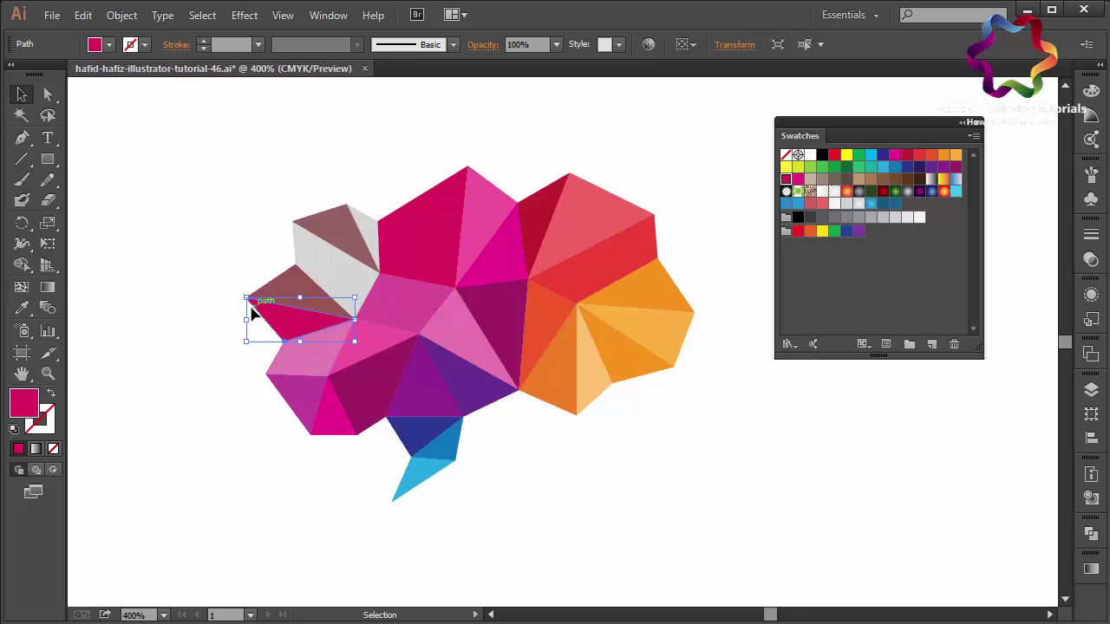
left_click(291, 288)
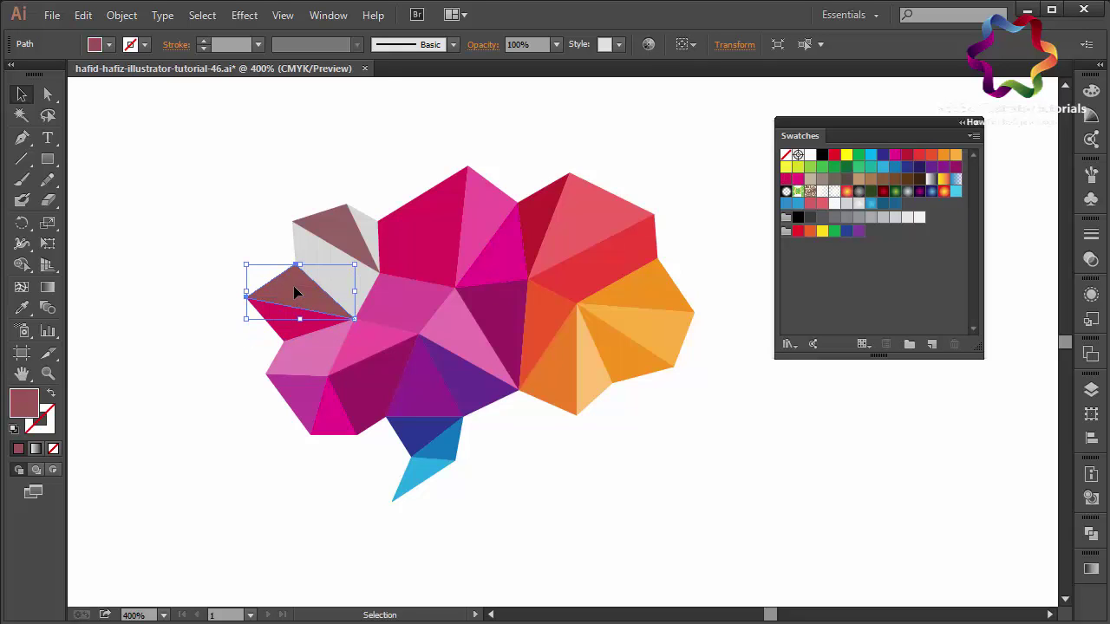
left_click(22, 308)
left_click(468, 315)
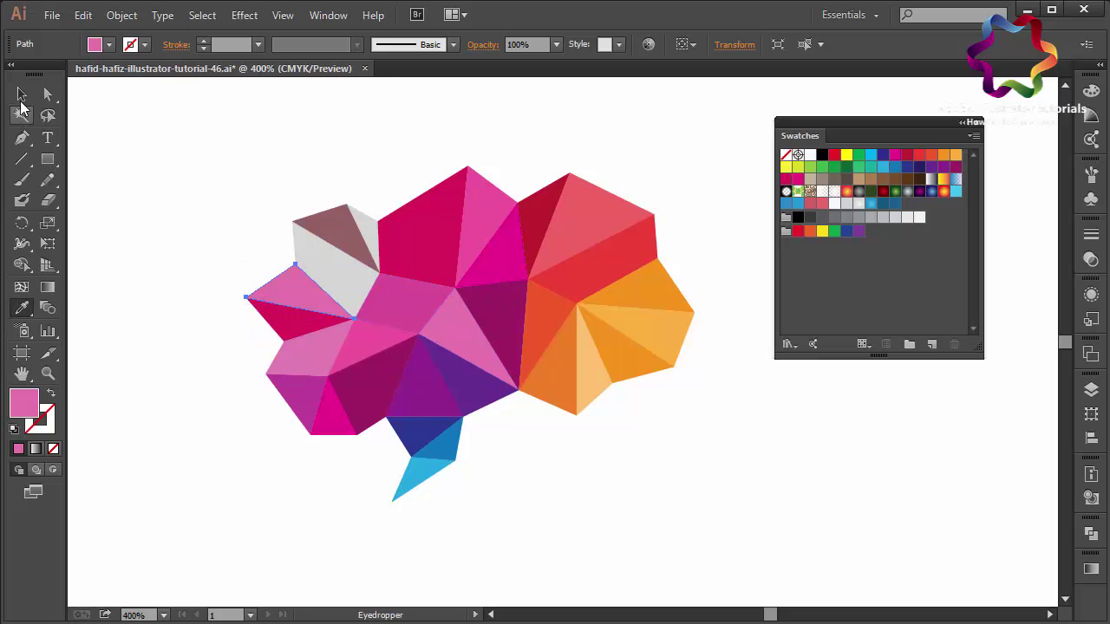
left_click(22, 94)
- Fill the light-grey triangle with a sampled hot pink
left_click(355, 286)
left_click(21, 308)
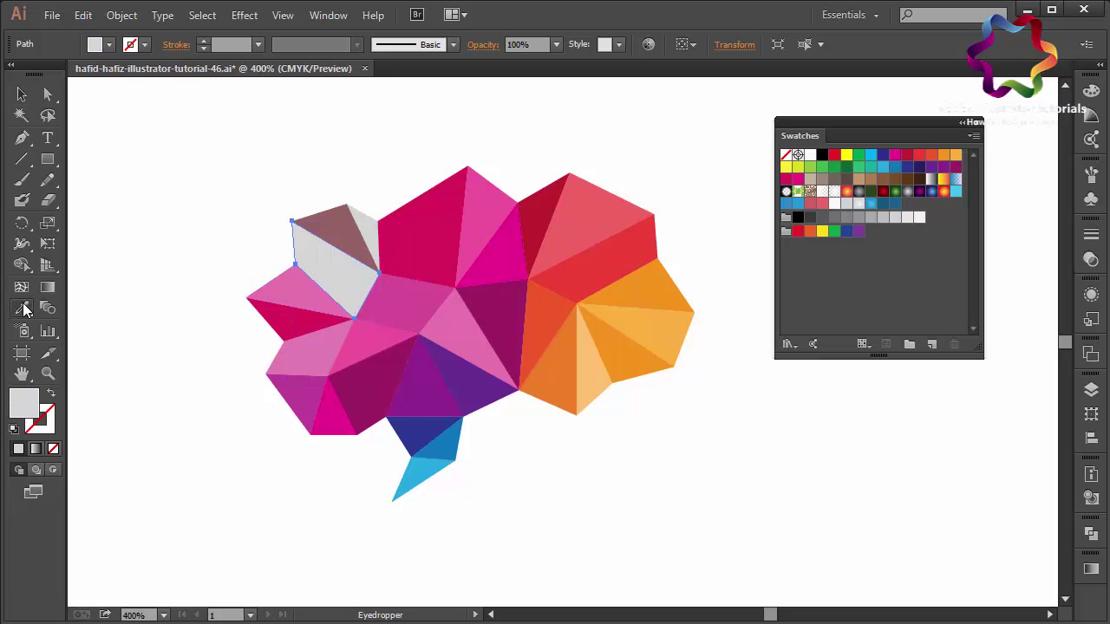
left_click(419, 268)
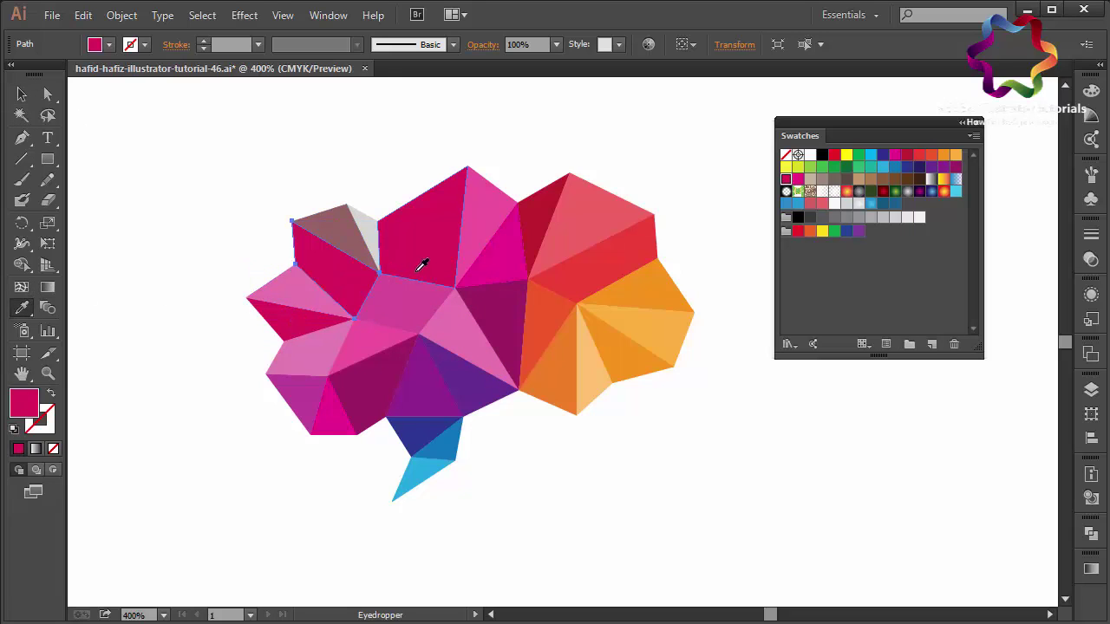
left_click(380, 371)
right_click(328, 408)
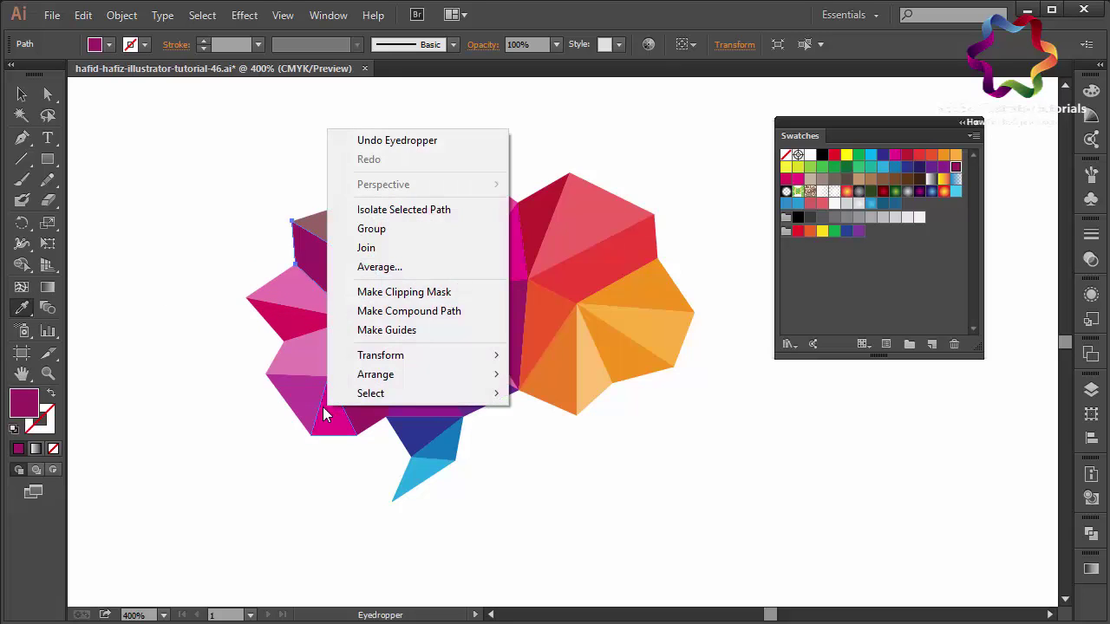
key("Escape")
left_click(344, 421)
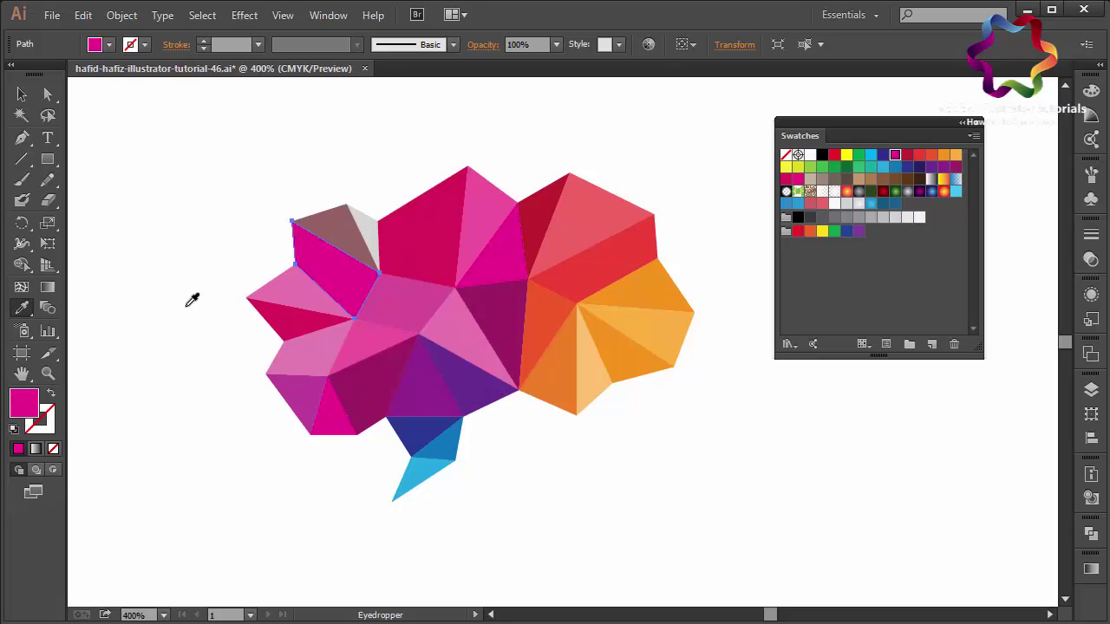
left_click(23, 94)
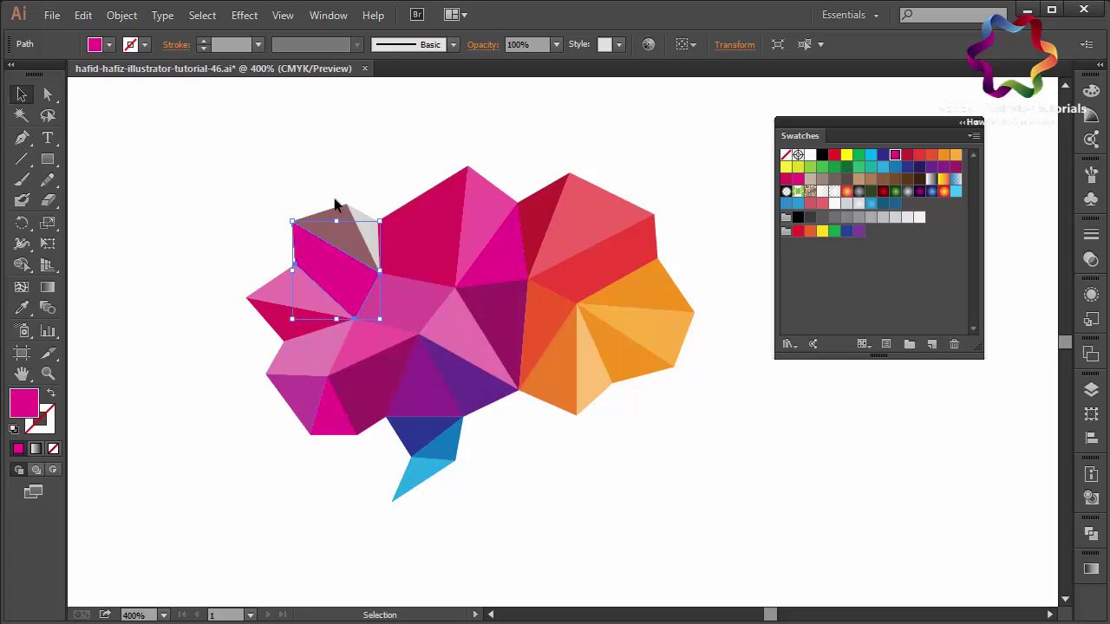
- Fill the top-left brown triangle with a sampled deeper pink
left_click(337, 227)
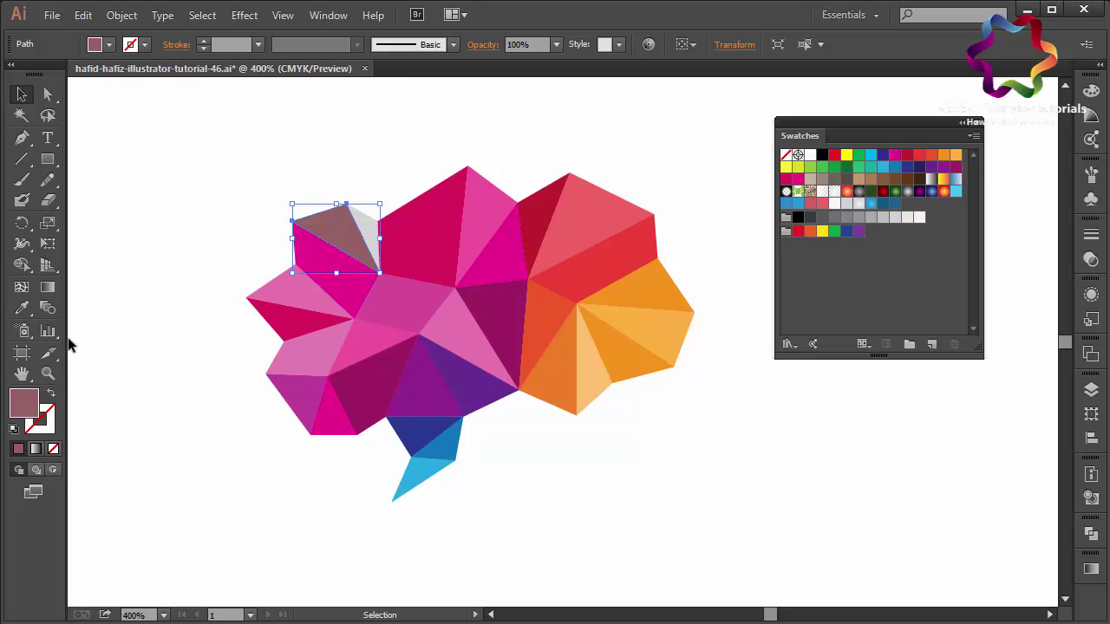
left_click(23, 310)
left_click(473, 265)
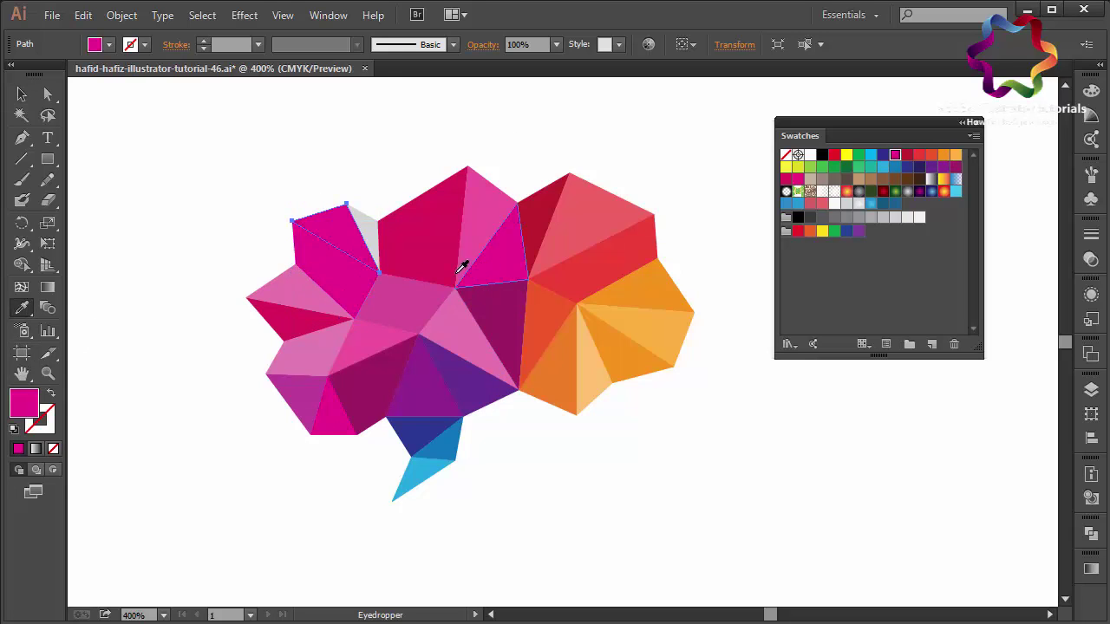
left_click(434, 308)
left_click(473, 335)
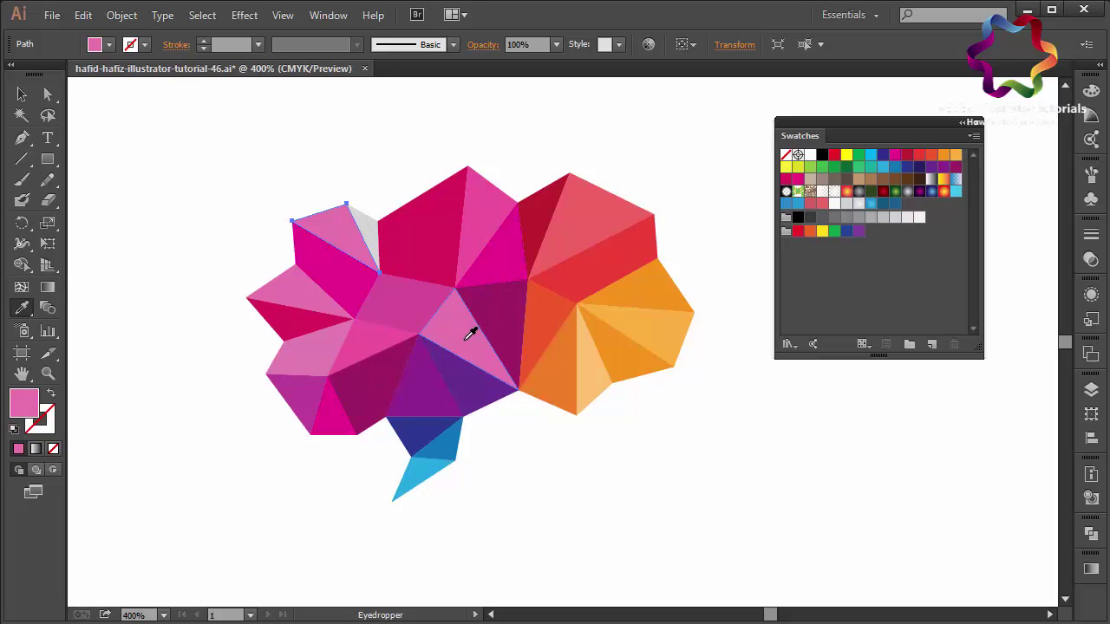
left_click(367, 334)
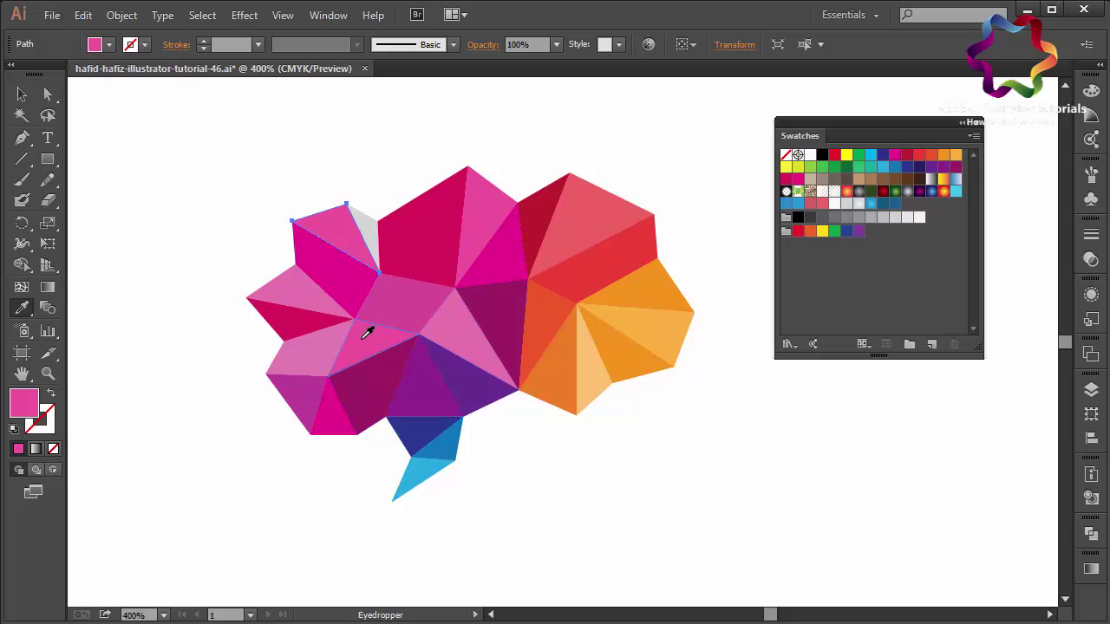
left_click(26, 96)
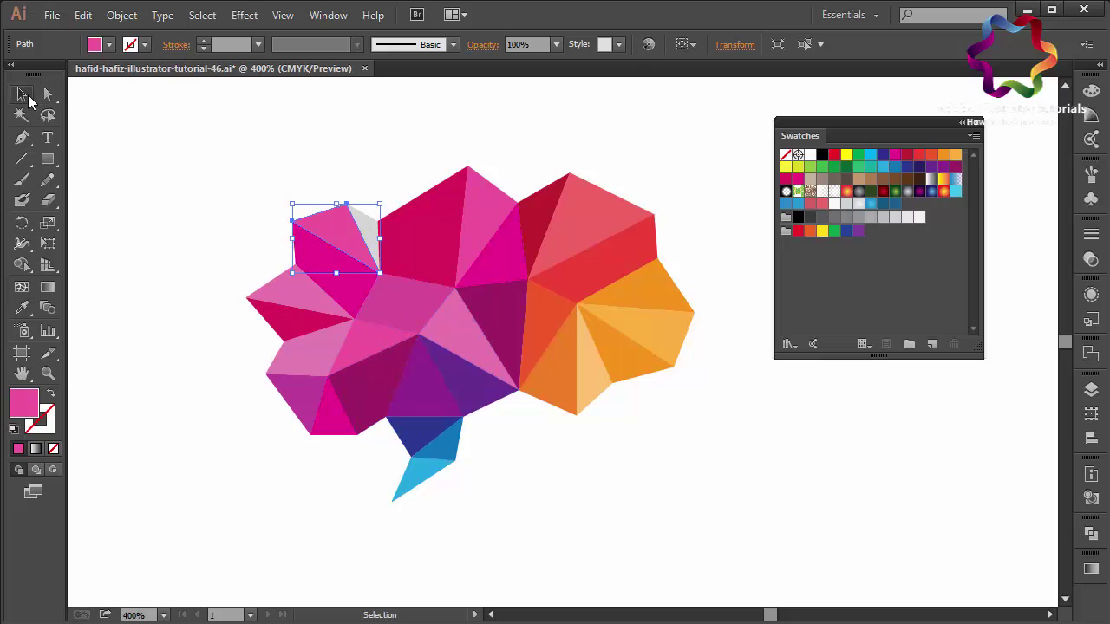
- Fill the thin grey sliver with a sampled light pink and deselect
left_click(368, 232)
left_click(24, 310)
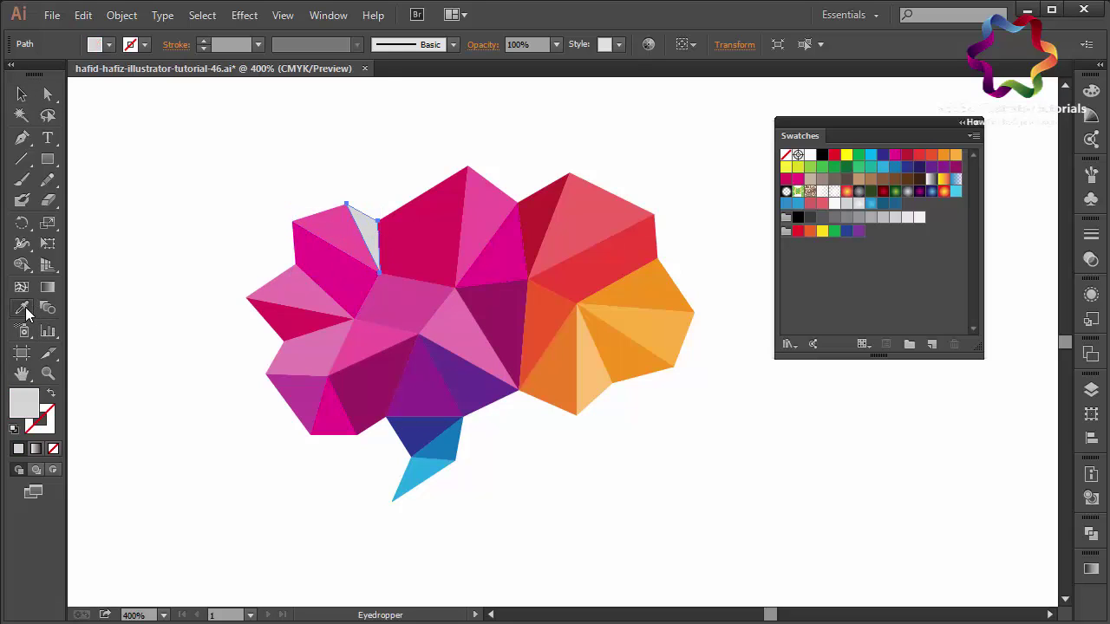
left_click(469, 333)
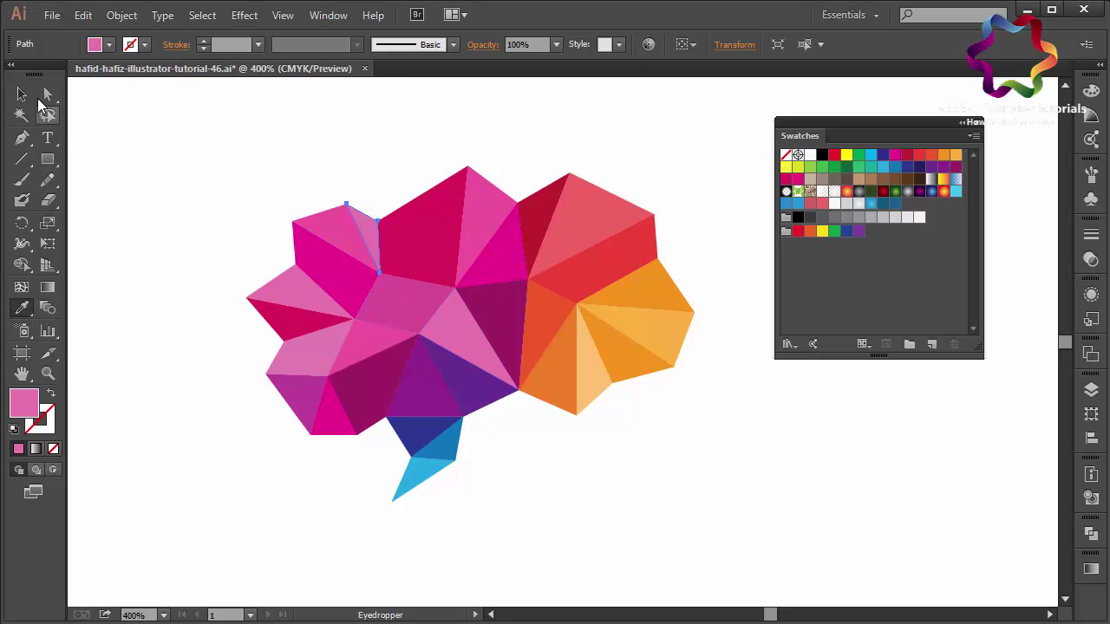
left_click(22, 95)
left_click(205, 165)
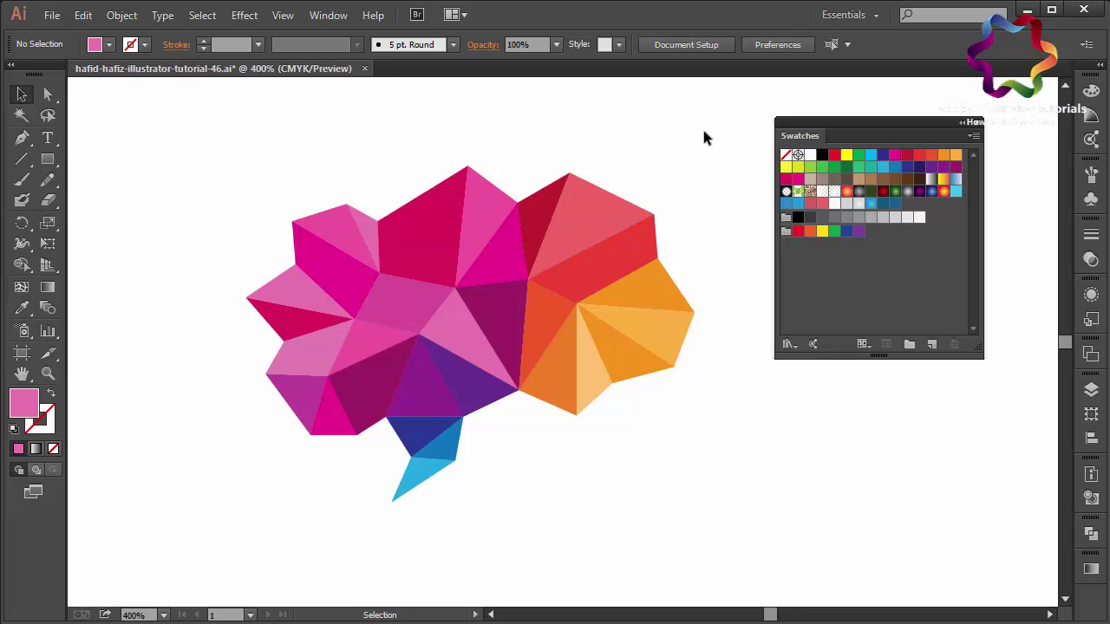
- Group all the brain pieces and fit the artboard in the window
left_click_drag(721, 124, 188, 507)
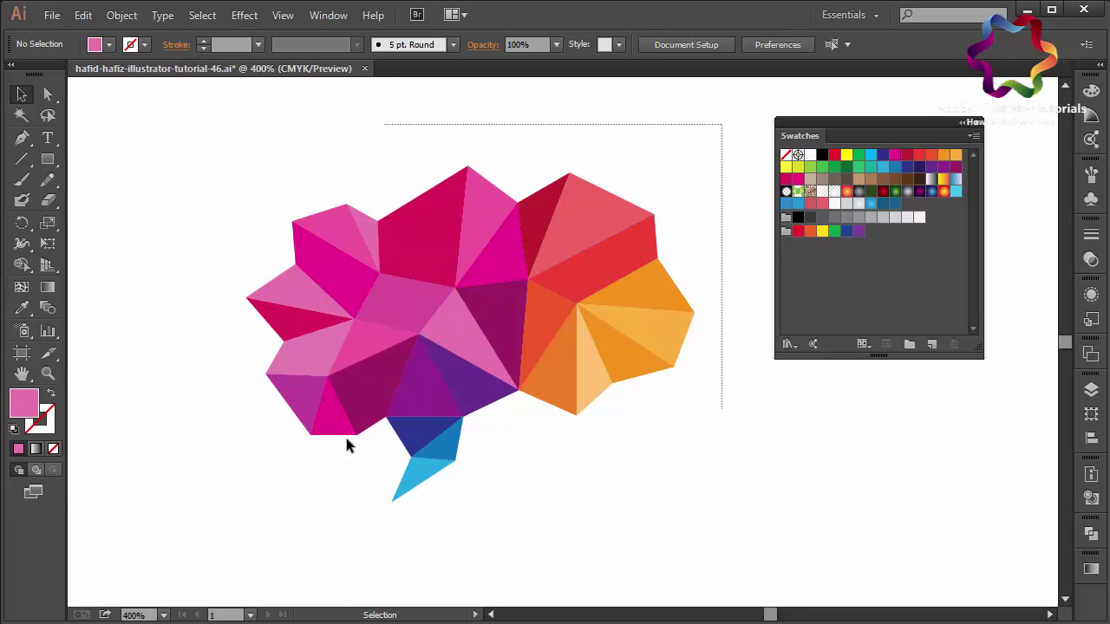
right_click(303, 468)
left_click(350, 291)
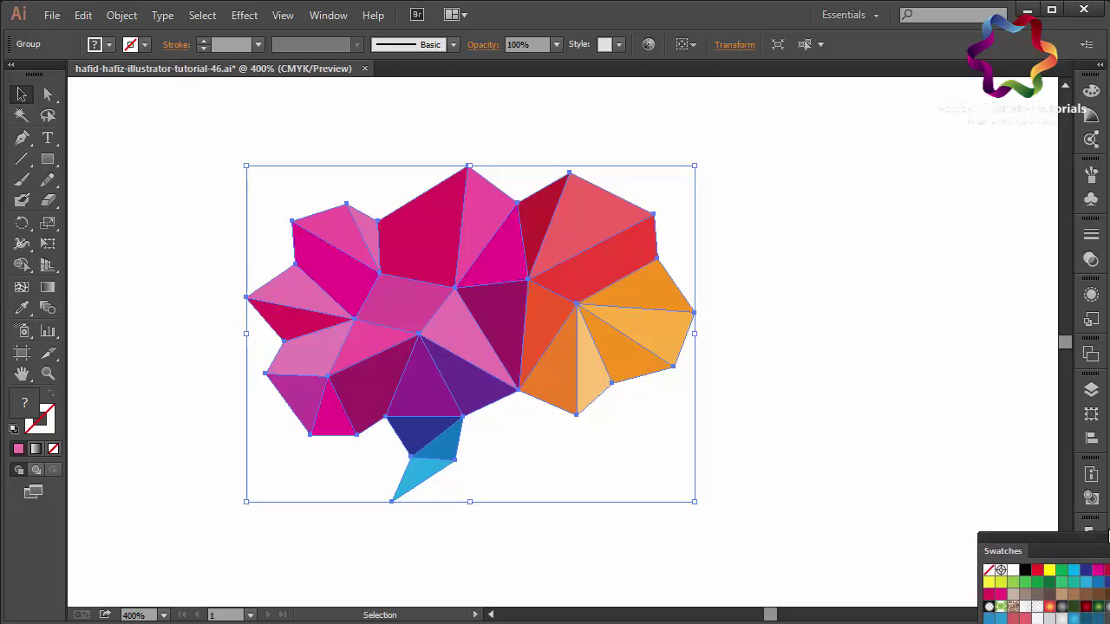
left_click(1091, 531)
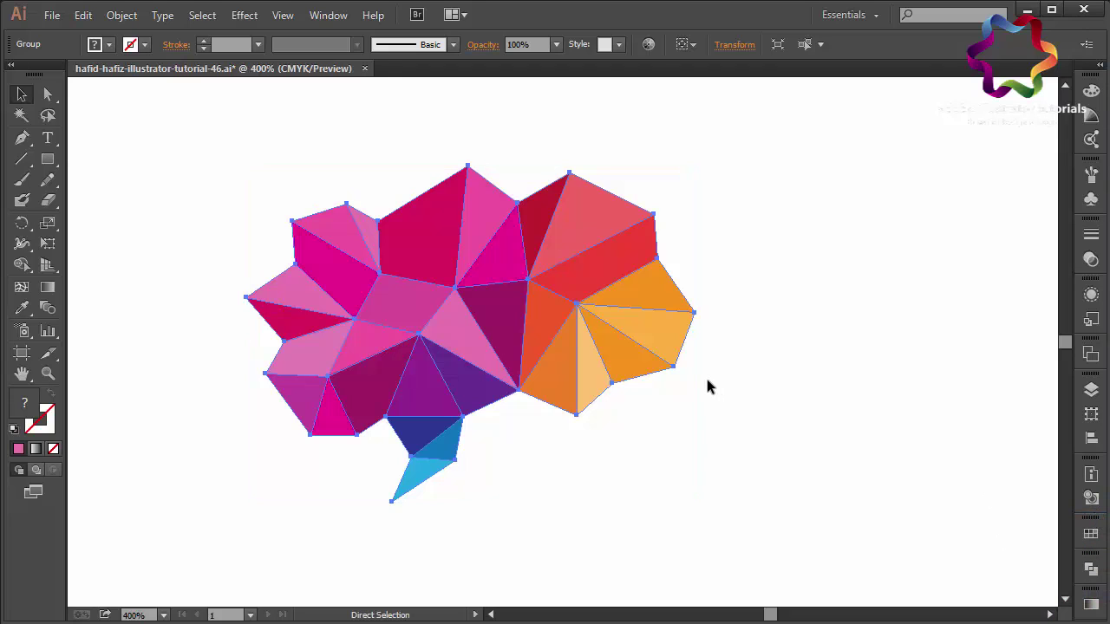
key("ctrl+0")
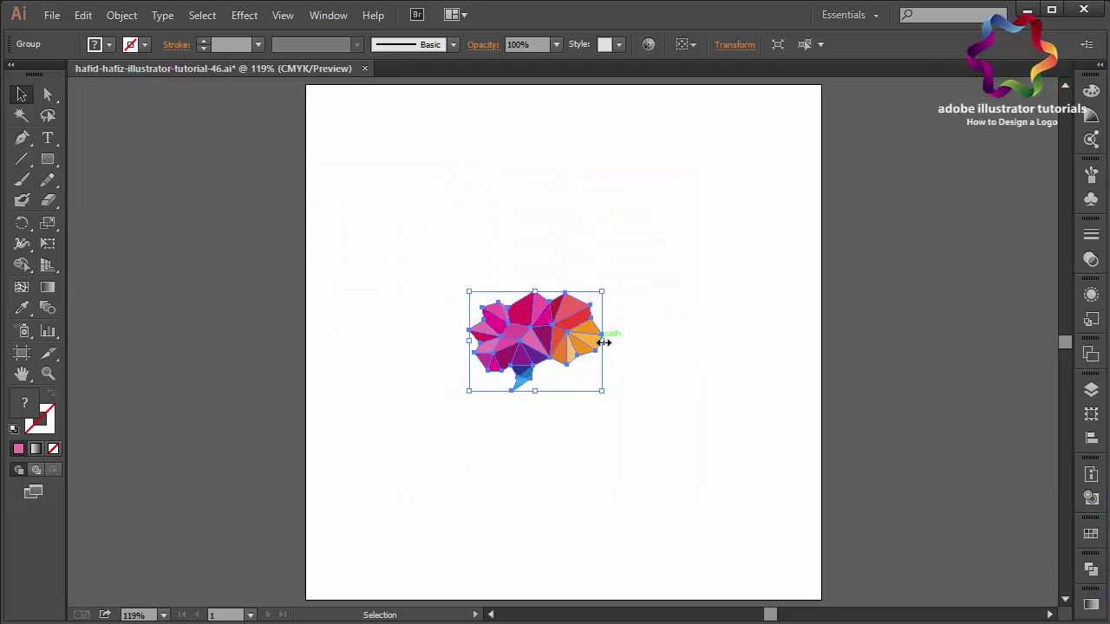
- Scale the grouped brain up across the artboard and nudge it down three steps
left_click_drag(603, 344, 783, 355)
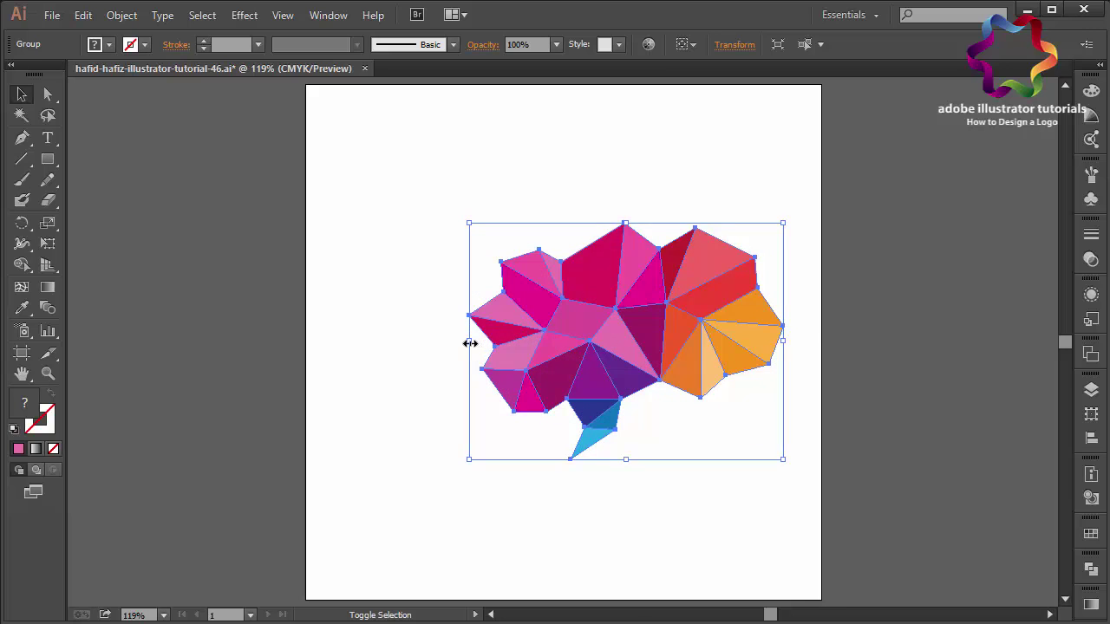
left_click_drag(468, 341, 343, 342)
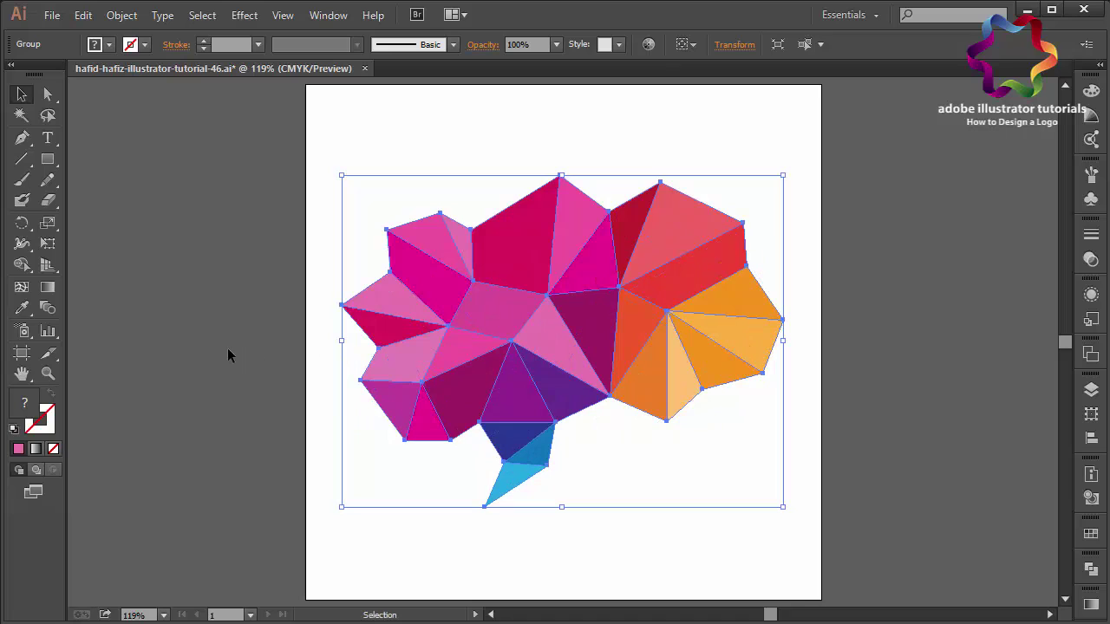
key("Down")
key("Down")
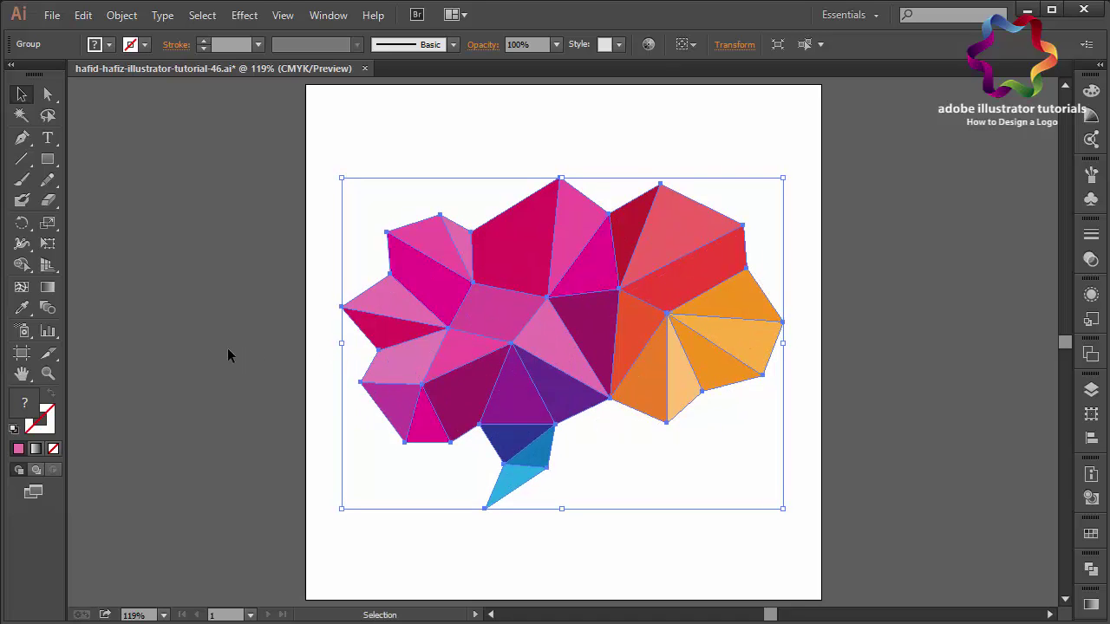
key("Down")
key("Down")
key("Down")
key("Down")
key("Down")
key("Down")
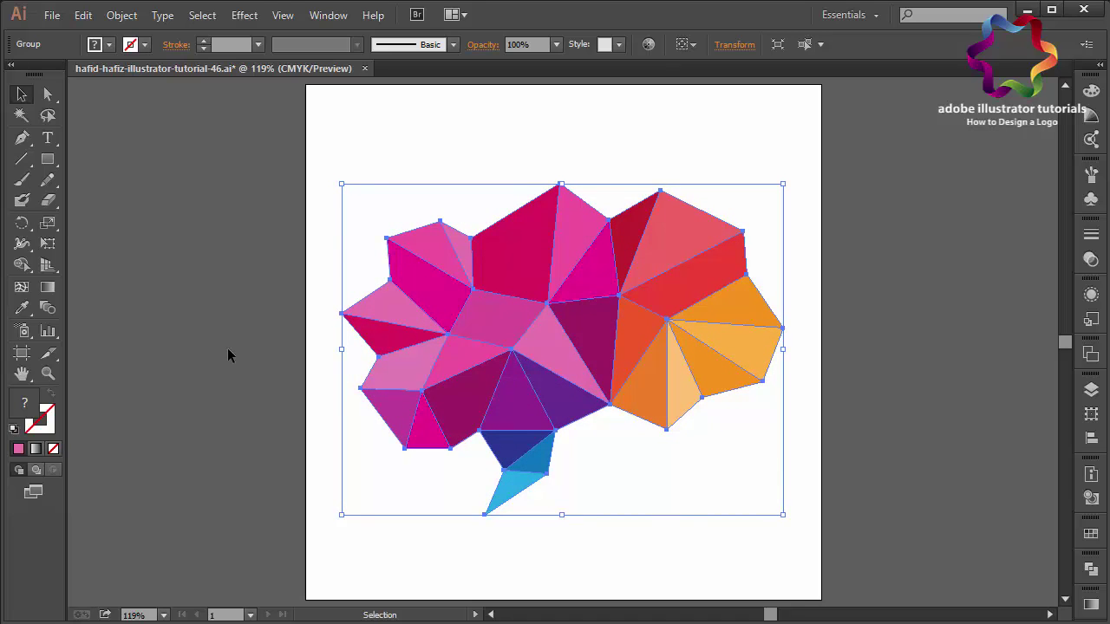
key("Down")
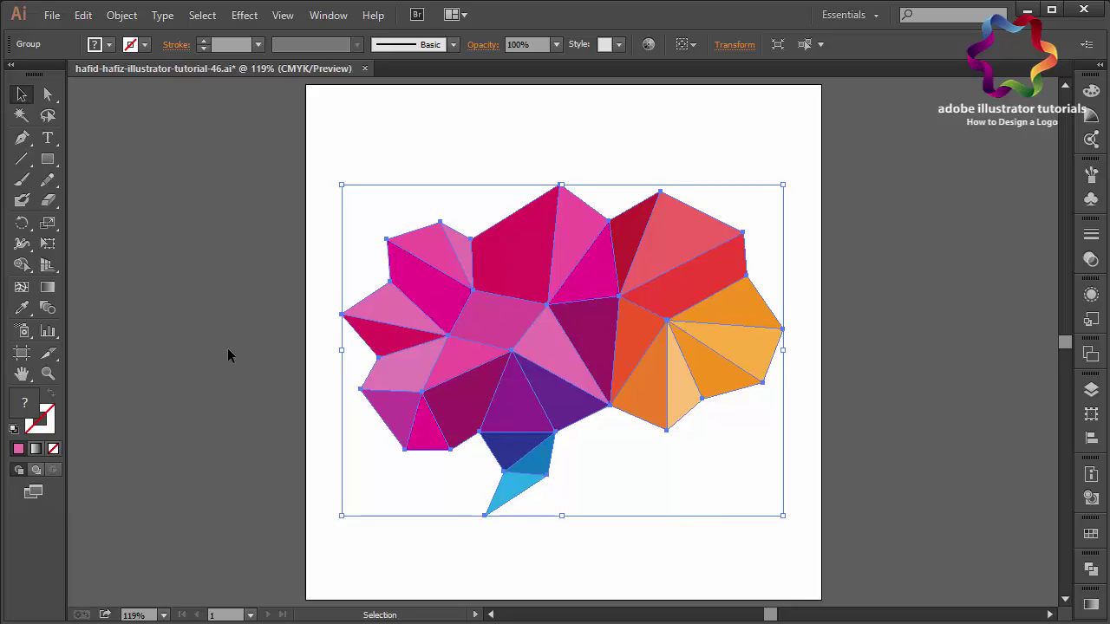
left_click(168, 331)
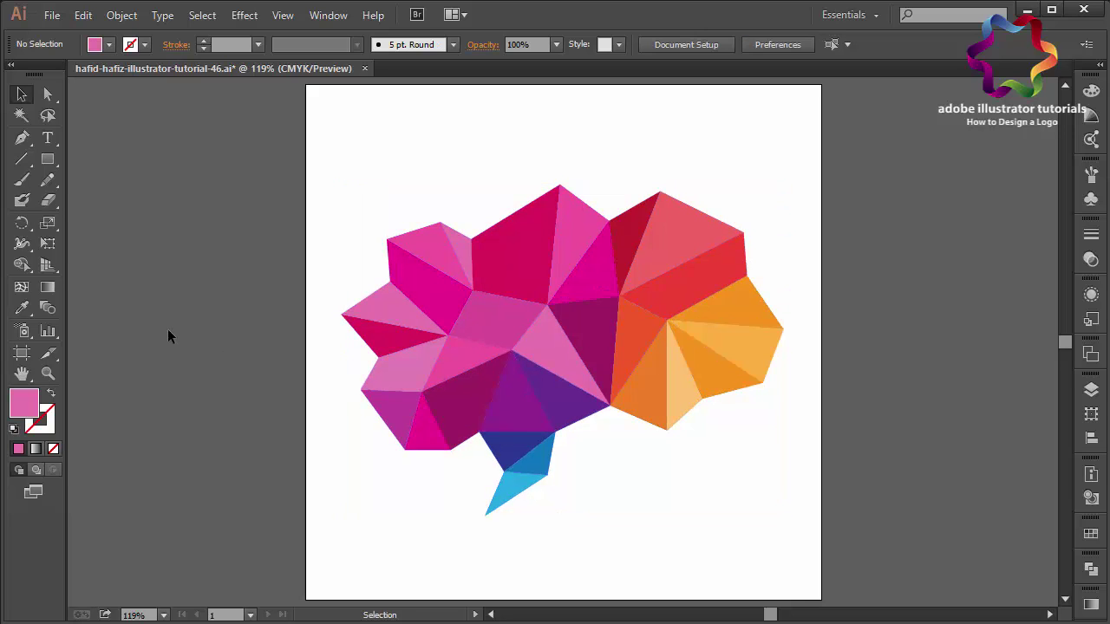
- Save a copy as an .ai file with the name's 46 changed to 47, keeping default options
left_click(52, 17)
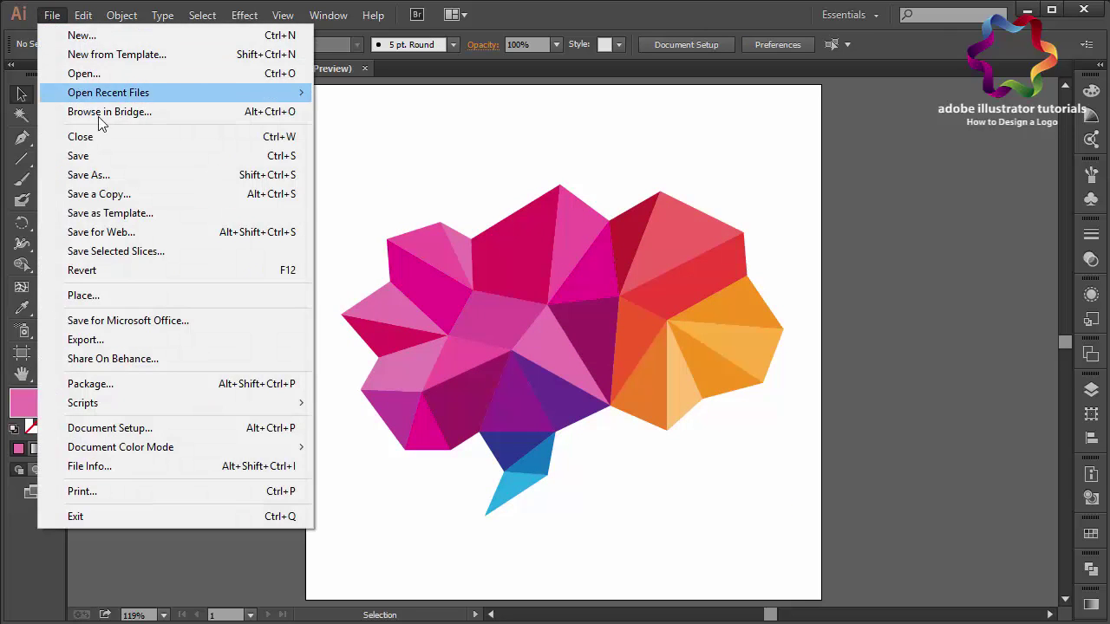
left_click(122, 176)
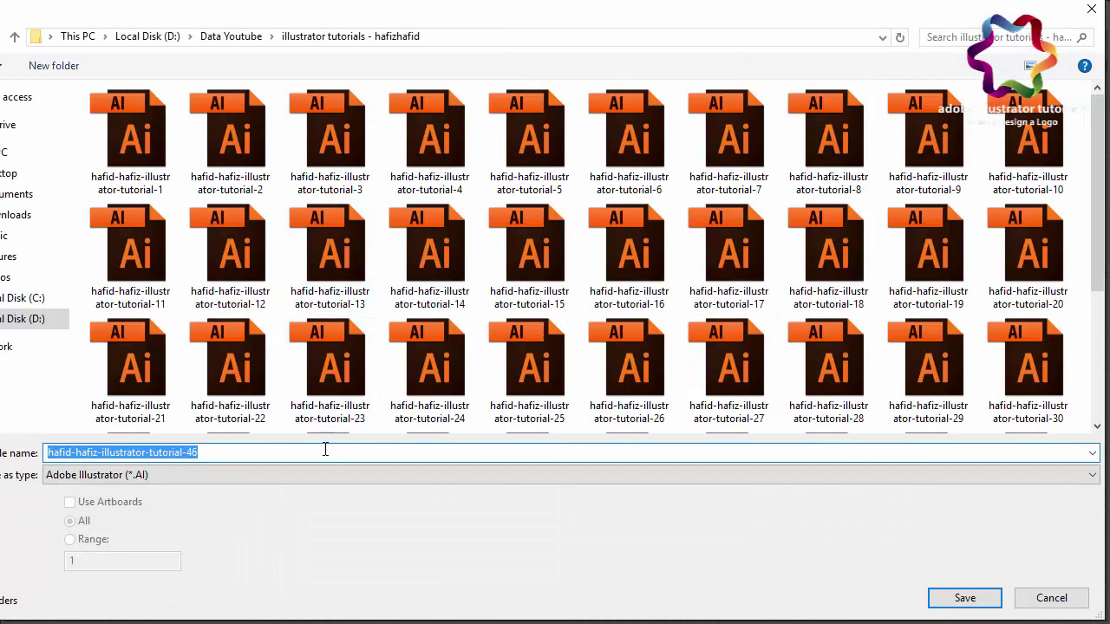
left_click(325, 452)
key("BackSpace")
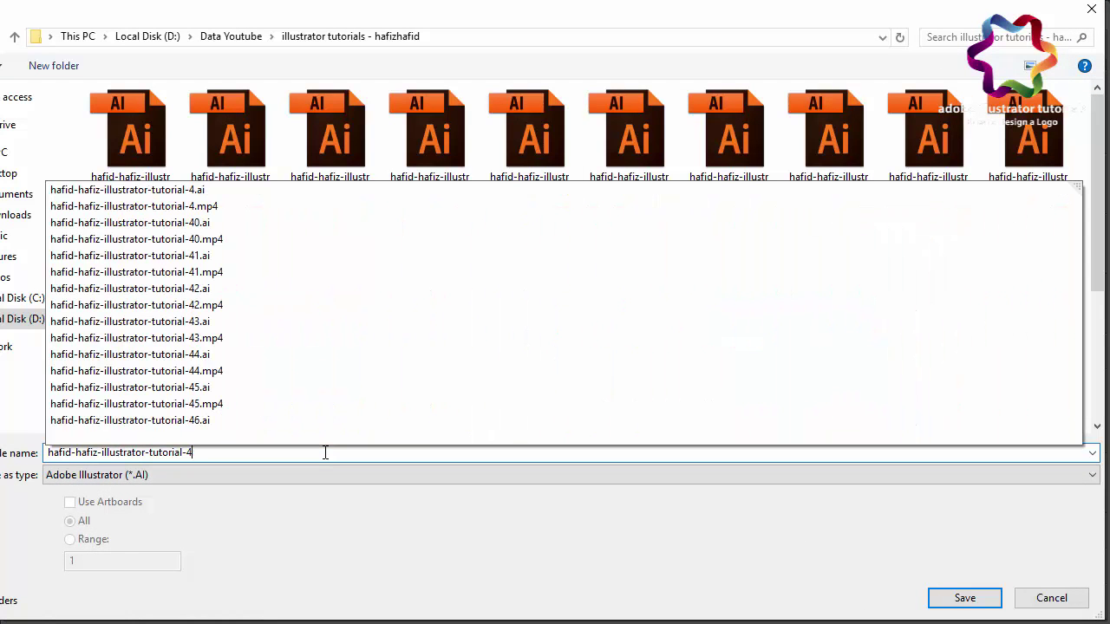
type("7")
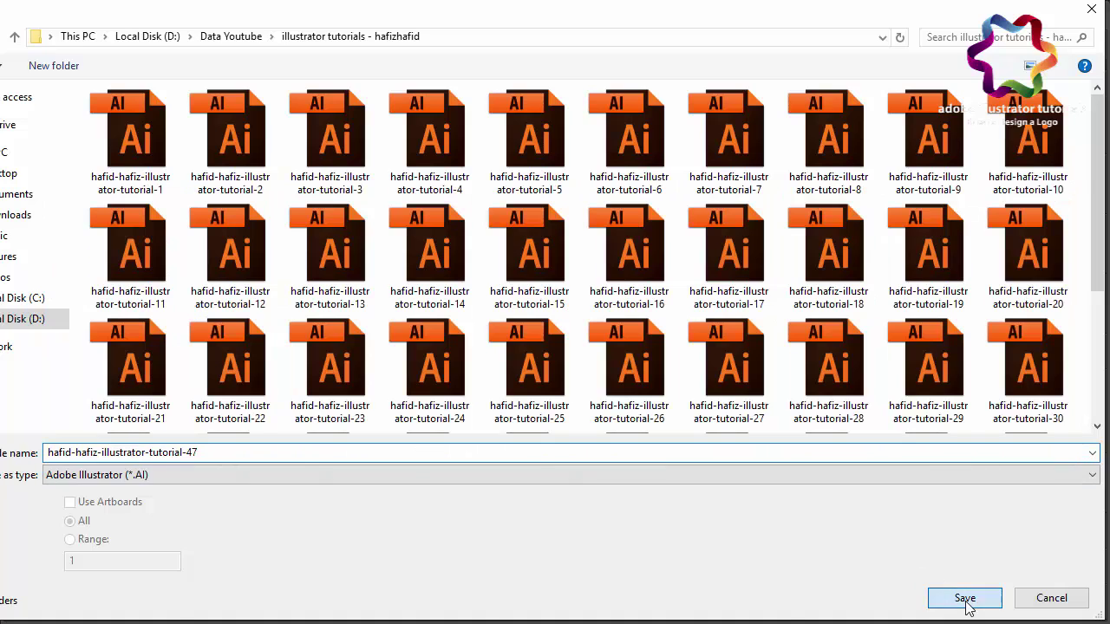
left_click(957, 596)
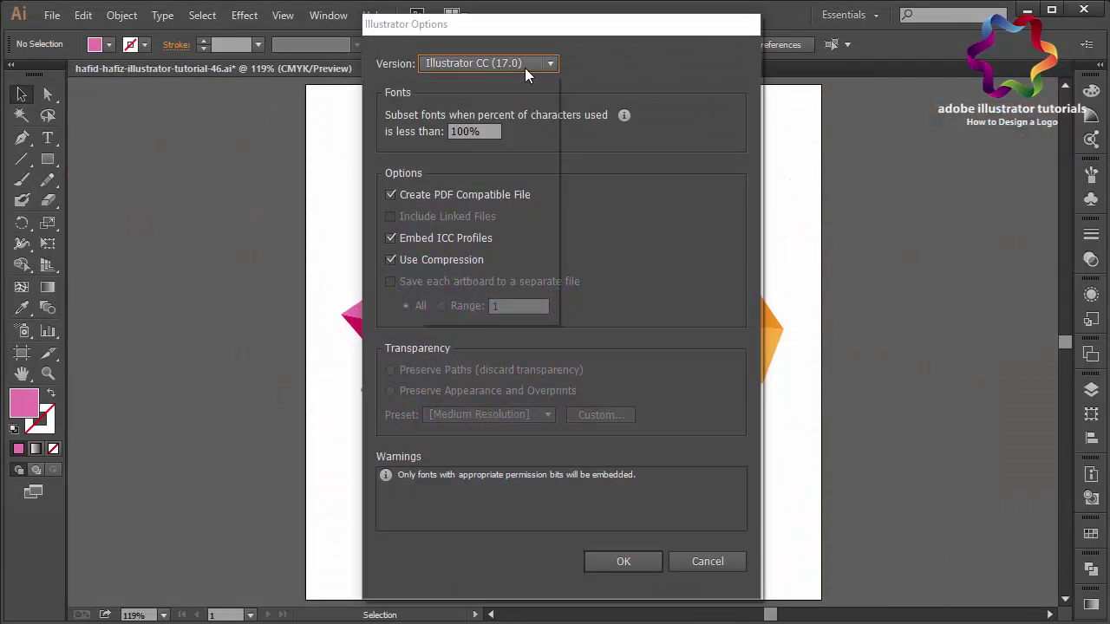
left_click(524, 63)
left_click(527, 89)
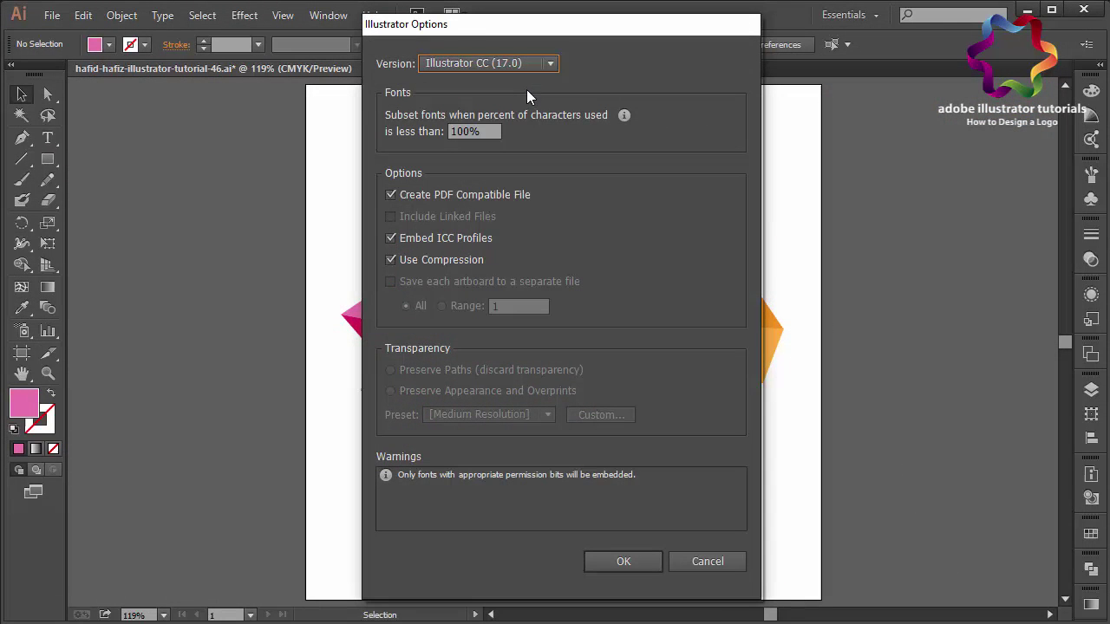
left_click(619, 559)
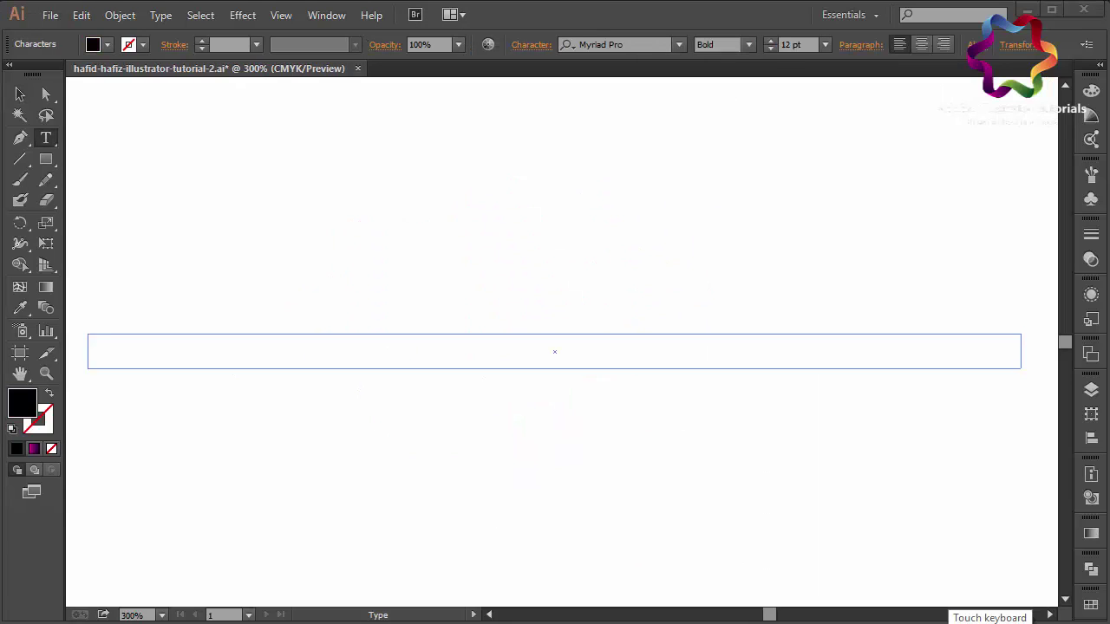
- Type 'thanks for watching. see my youtube channel to watch more video' in the text box and centre it
left_click(504, 346)
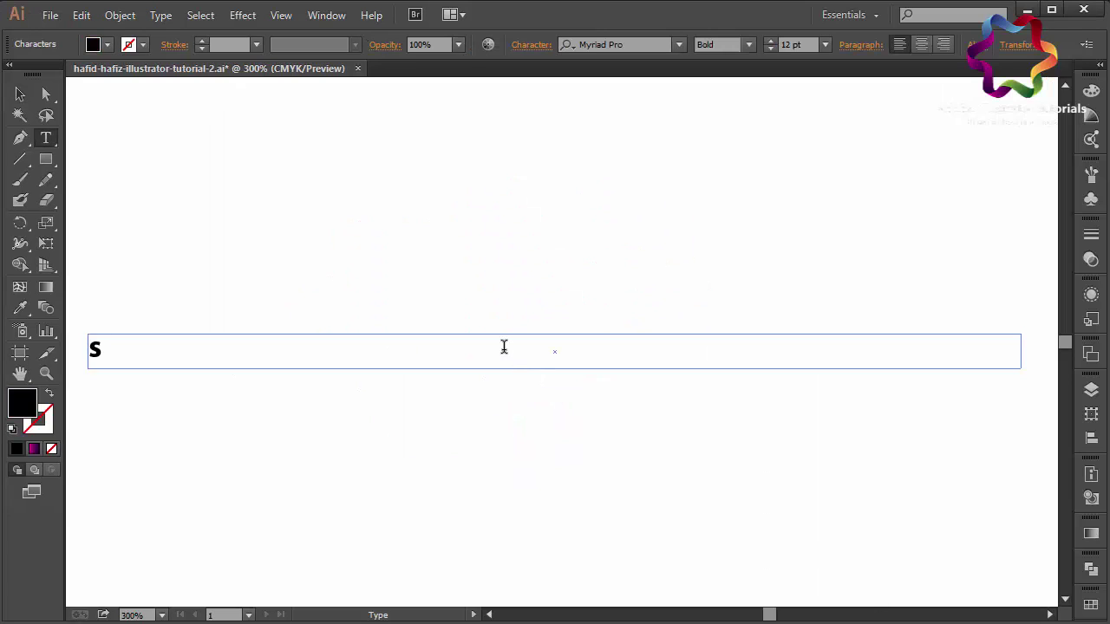
type("thanks f")
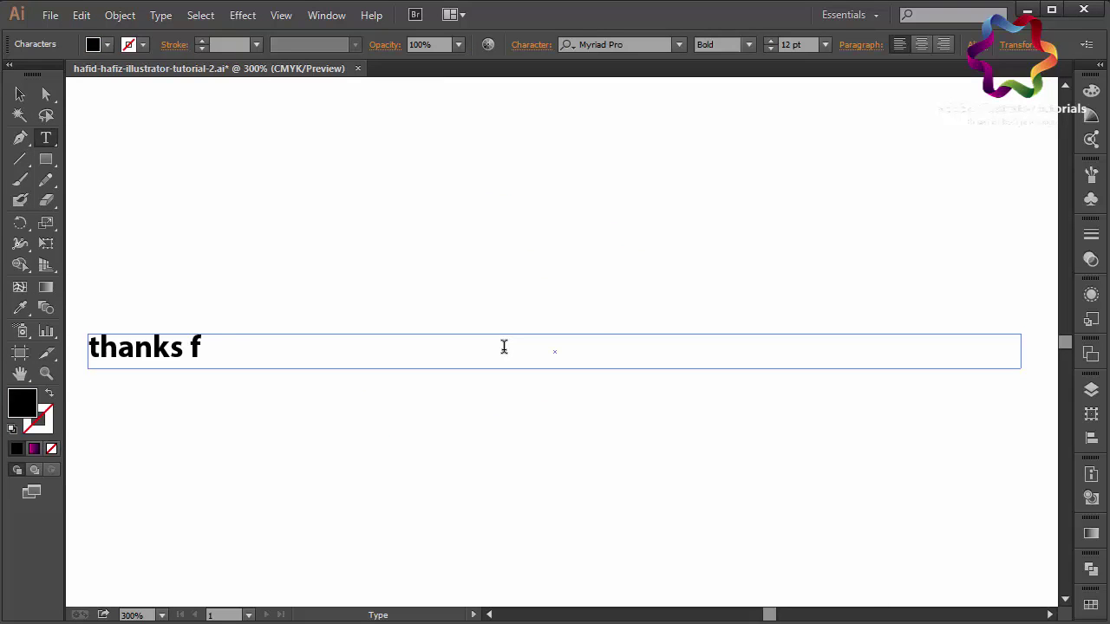
type("or watchi")
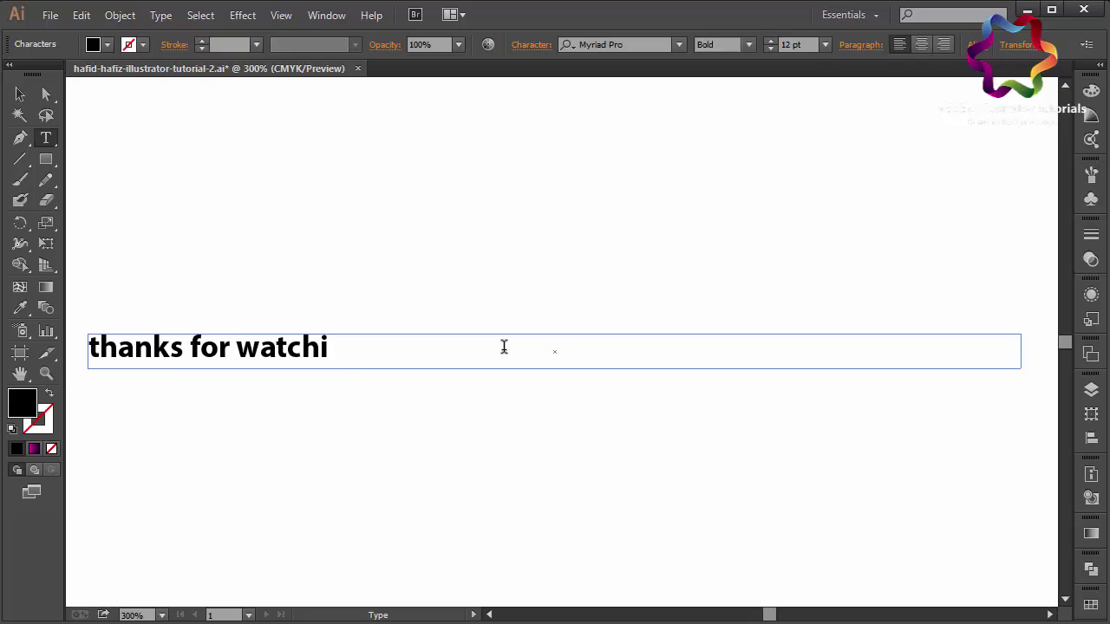
type("ng. see")
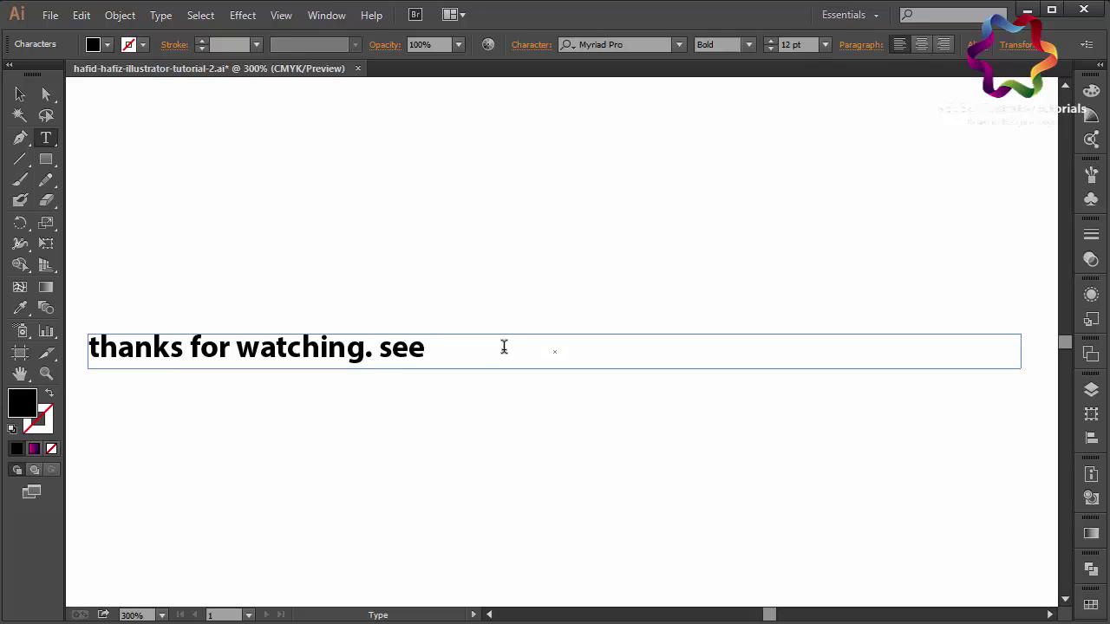
type(" my youtu")
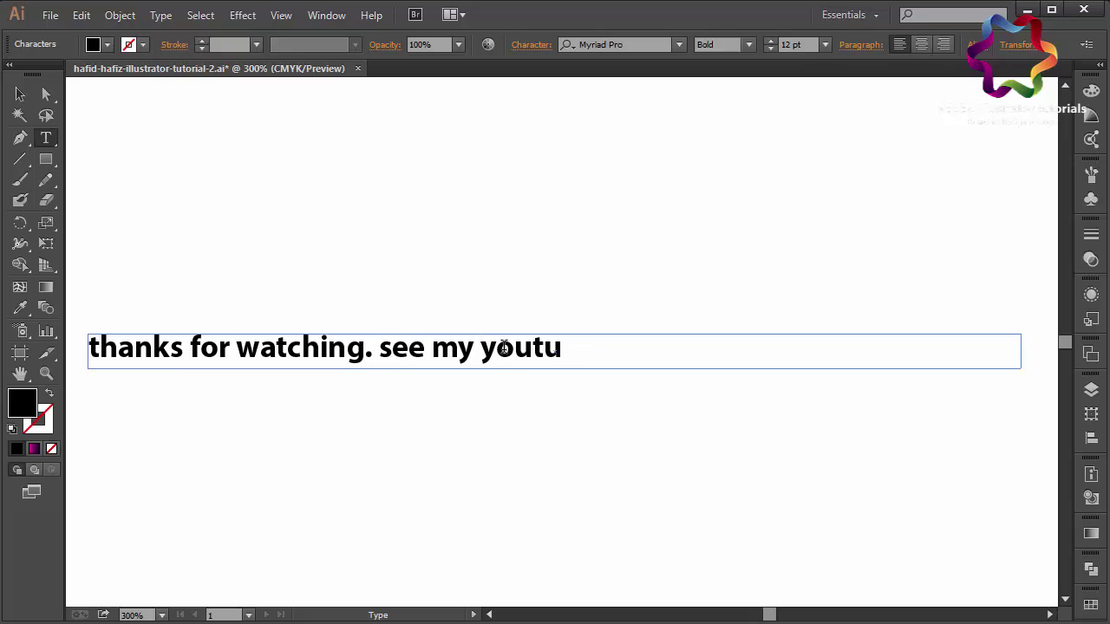
type("be channel t")
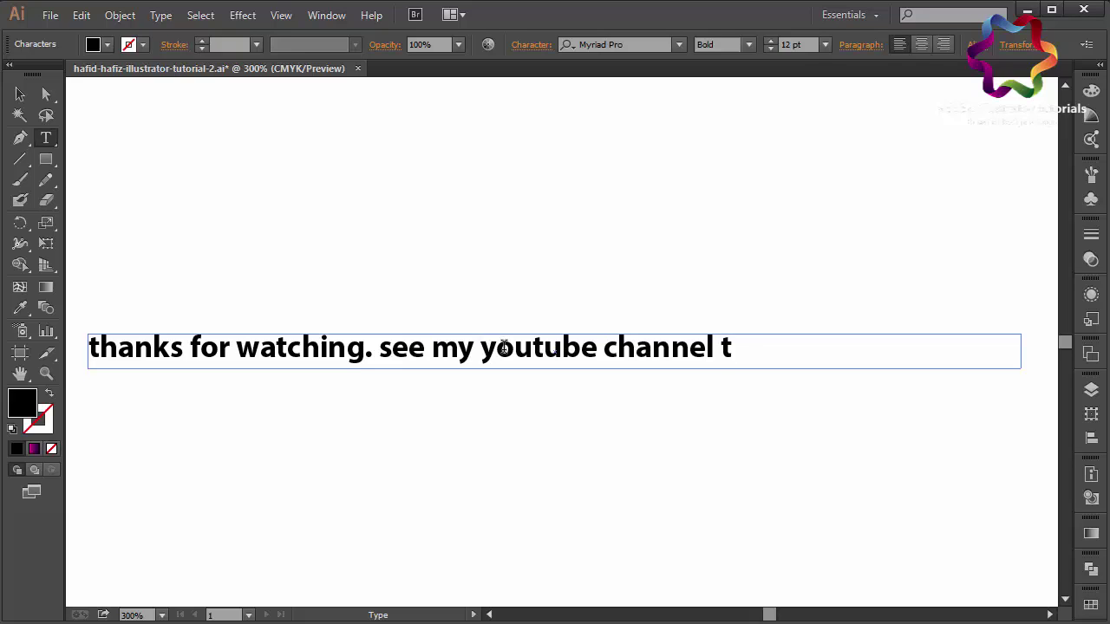
type("o watch mo")
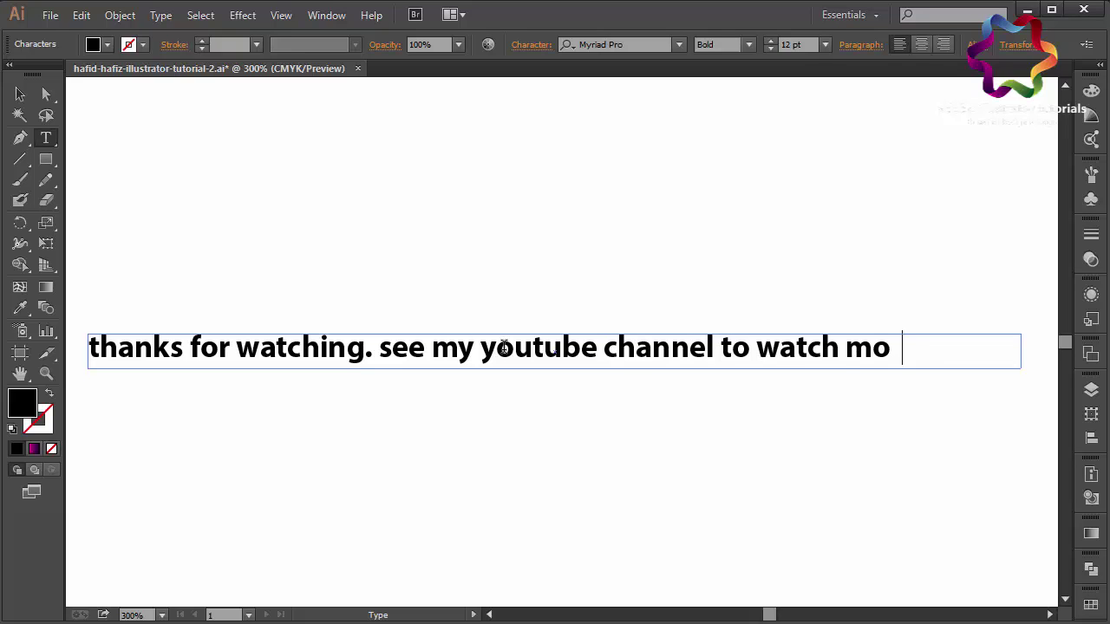
type("re video")
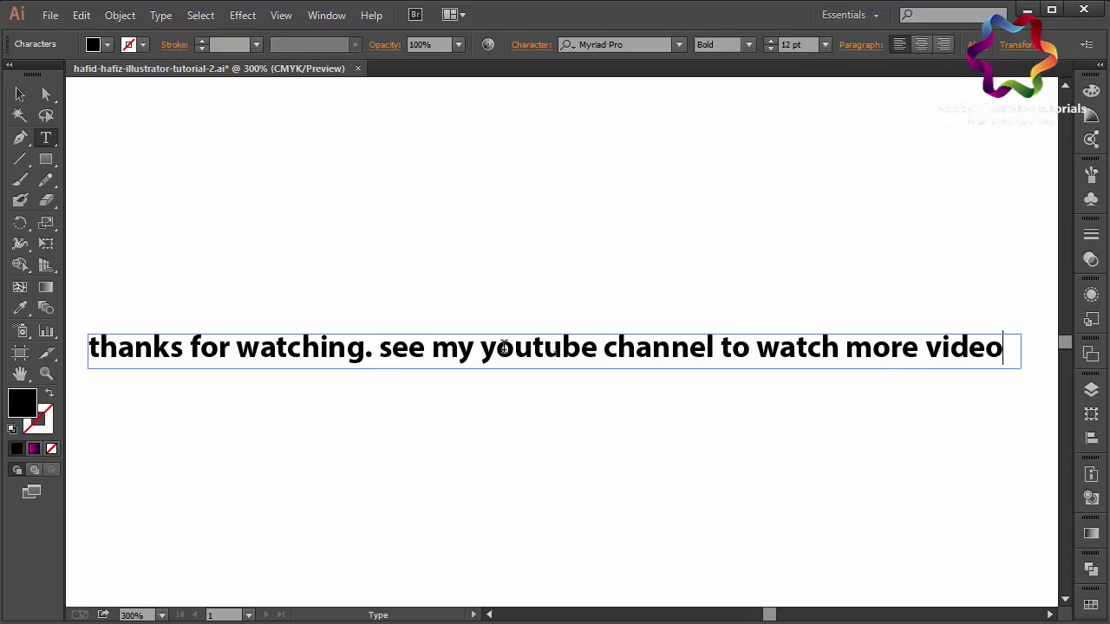
key("ctrl+a")
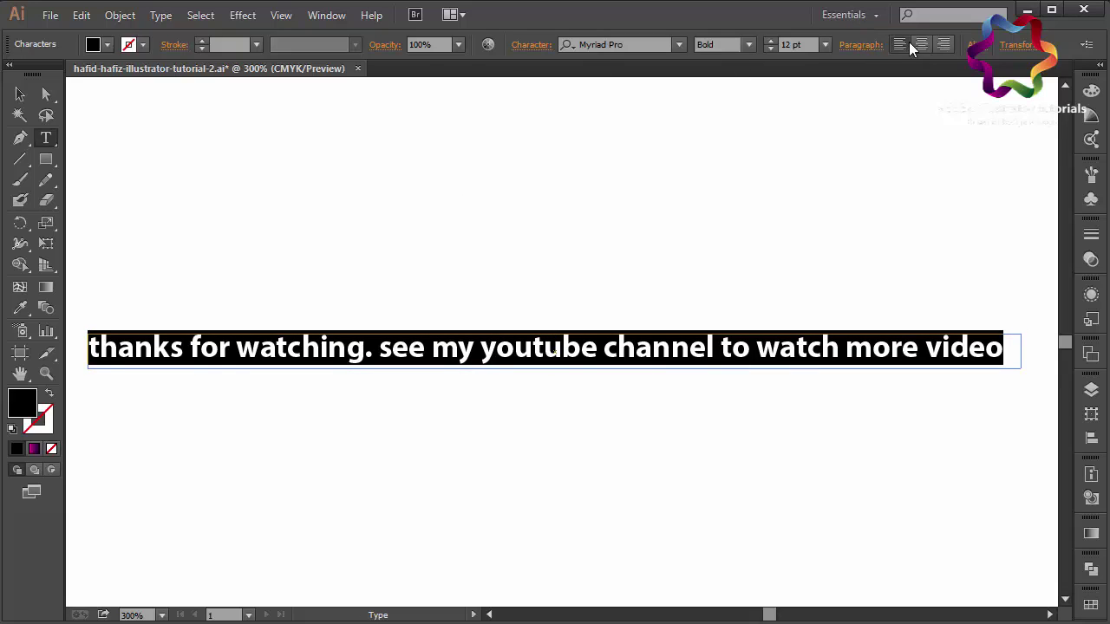
left_click(922, 44)
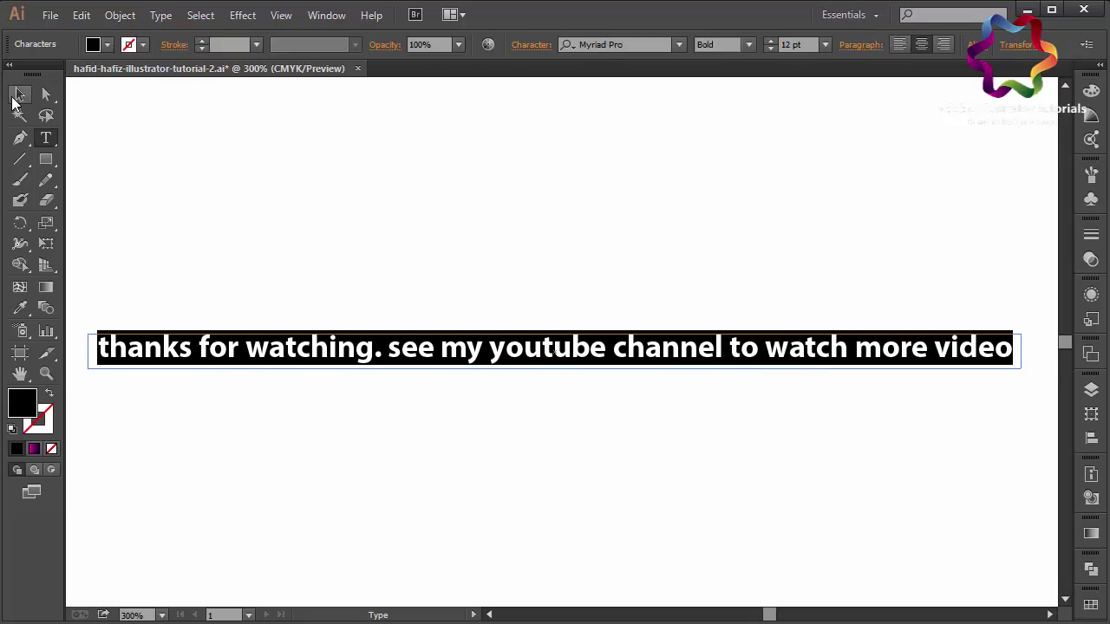